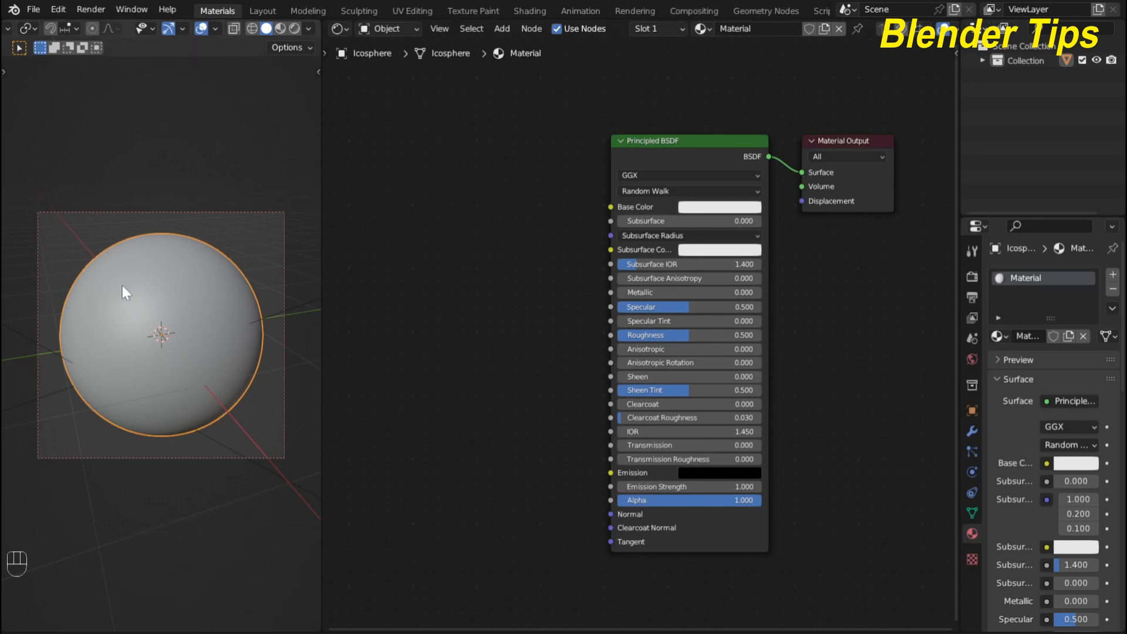
- View the icosphere with its lights and camera in the Layout workspace, and return to the Materials workspace
middle_drag(128, 210, 152, 269)
key(KP_0)
click(263, 13)
scroll(516, 335, up, 5)
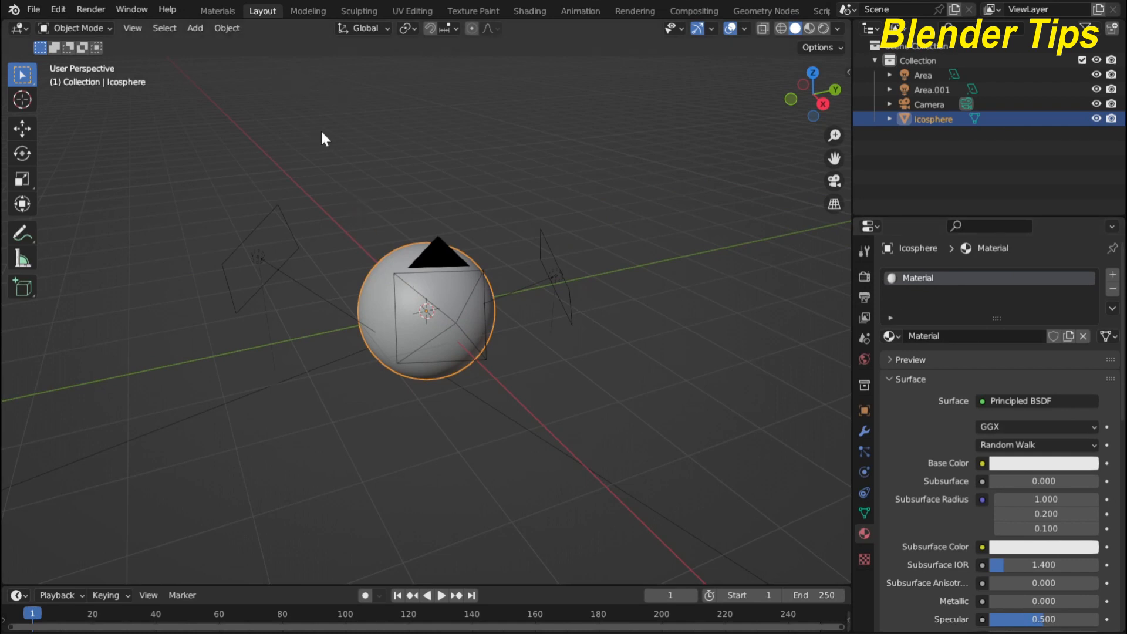
click(226, 30)
click(217, 11)
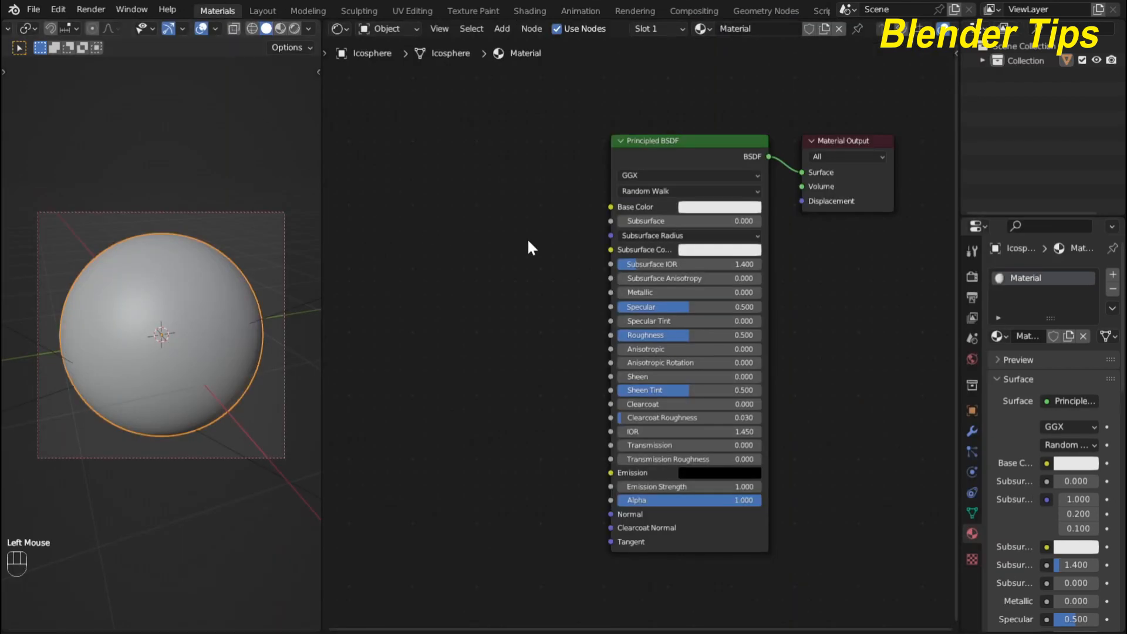
- Move the Principled BSDF node slightly farther away from the Material Output node
scroll(528, 238, up, 3)
scroll(528, 237, down, 3)
middle_drag(529, 237, 504, 246)
scroll(483, 243, up, 2)
scroll(483, 244, down, 3)
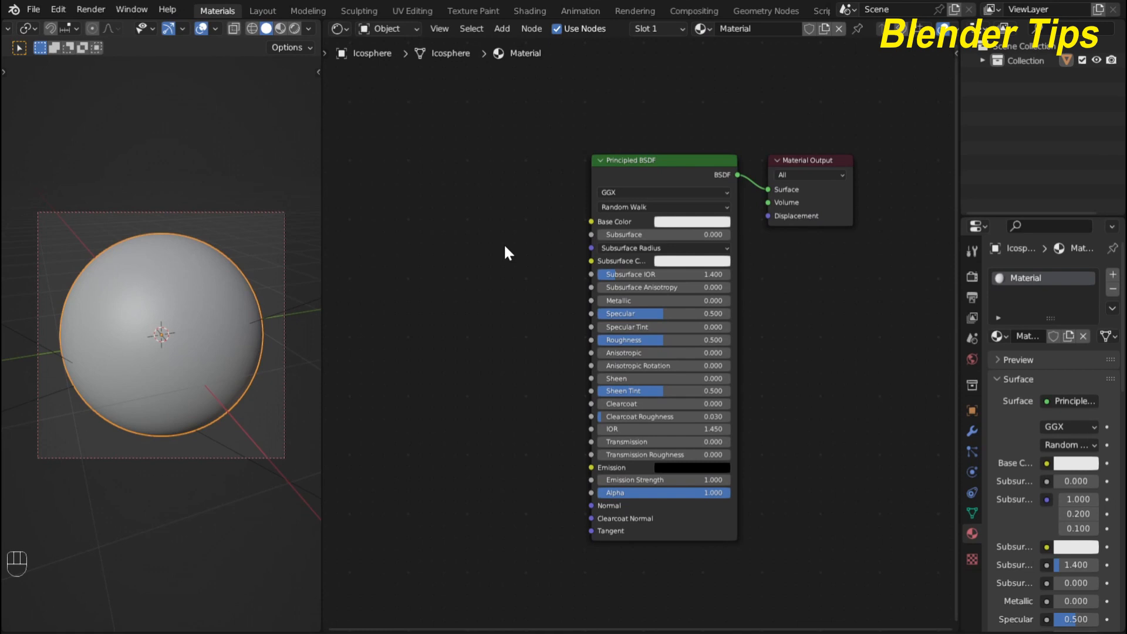
mouse_move(630, 159)
mouse_down()
mouse_move(597, 161)
mouse_move(613, 153)
mouse_up()
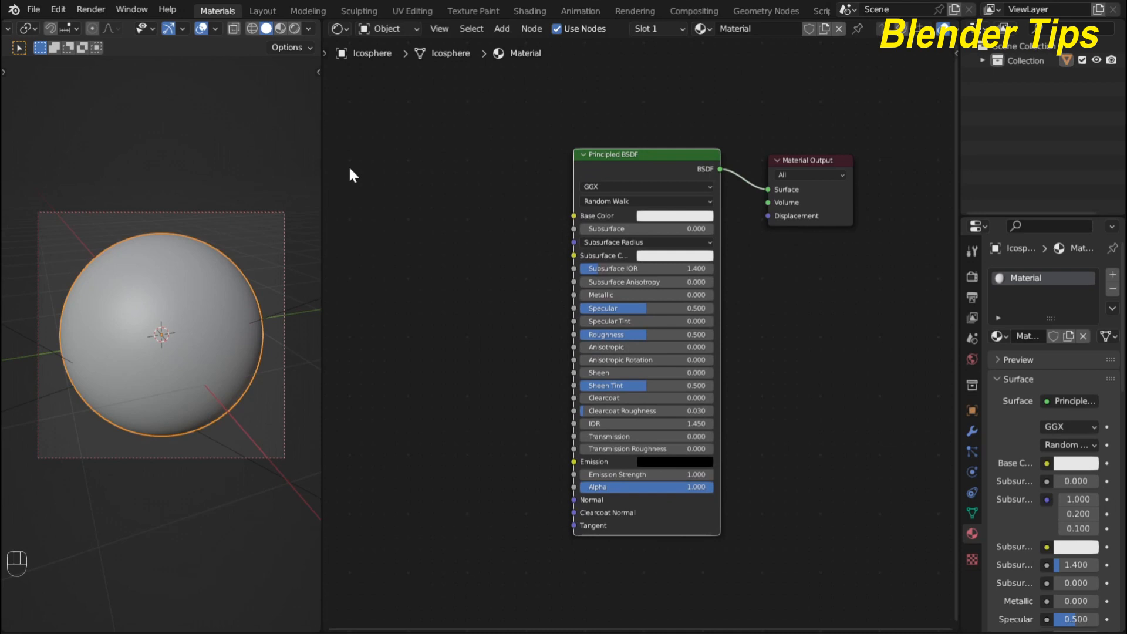
- Rename the icosphere's material as Basics
scroll(445, 173, up, 2)
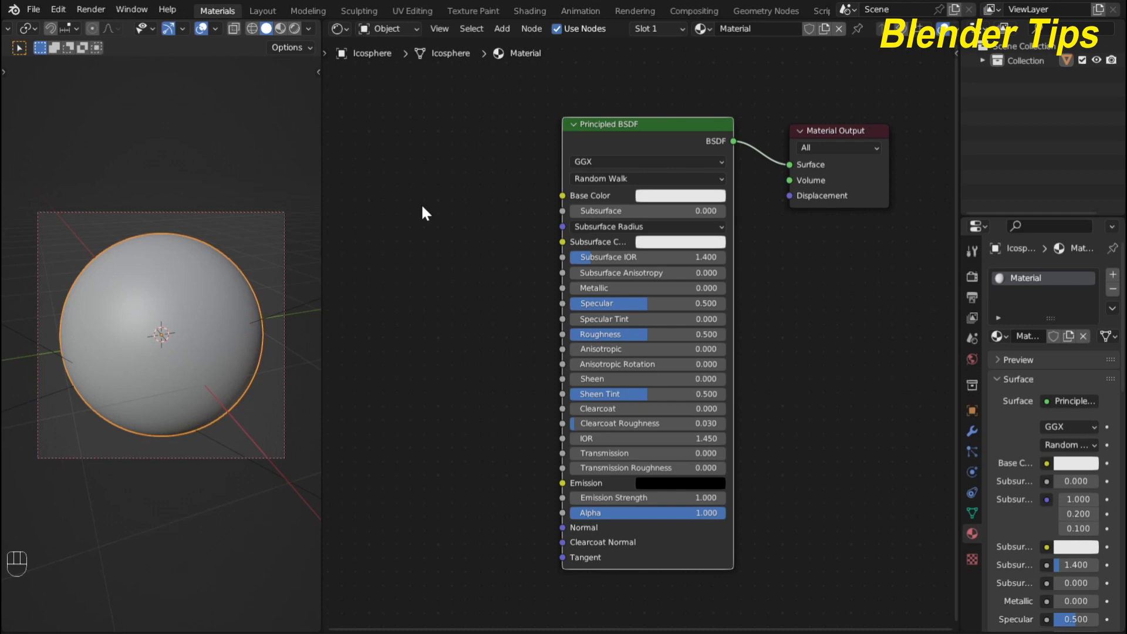
middle_drag(445, 195, 452, 216)
scroll(439, 221, up, 3)
scroll(439, 220, down, 2)
scroll(452, 217, up, 1)
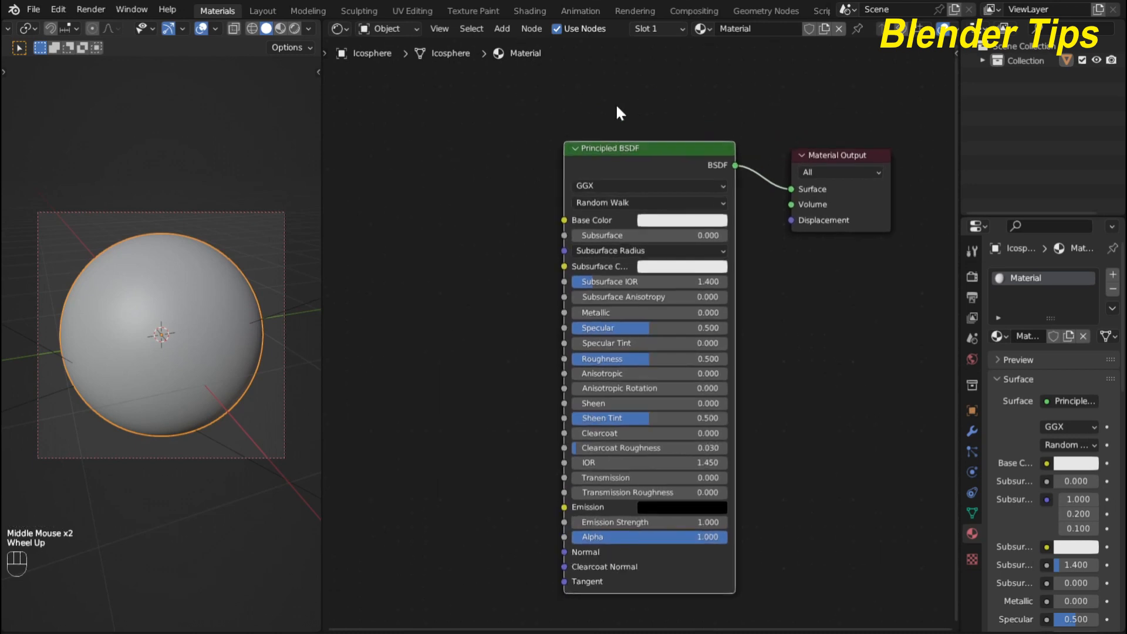
click(760, 28)
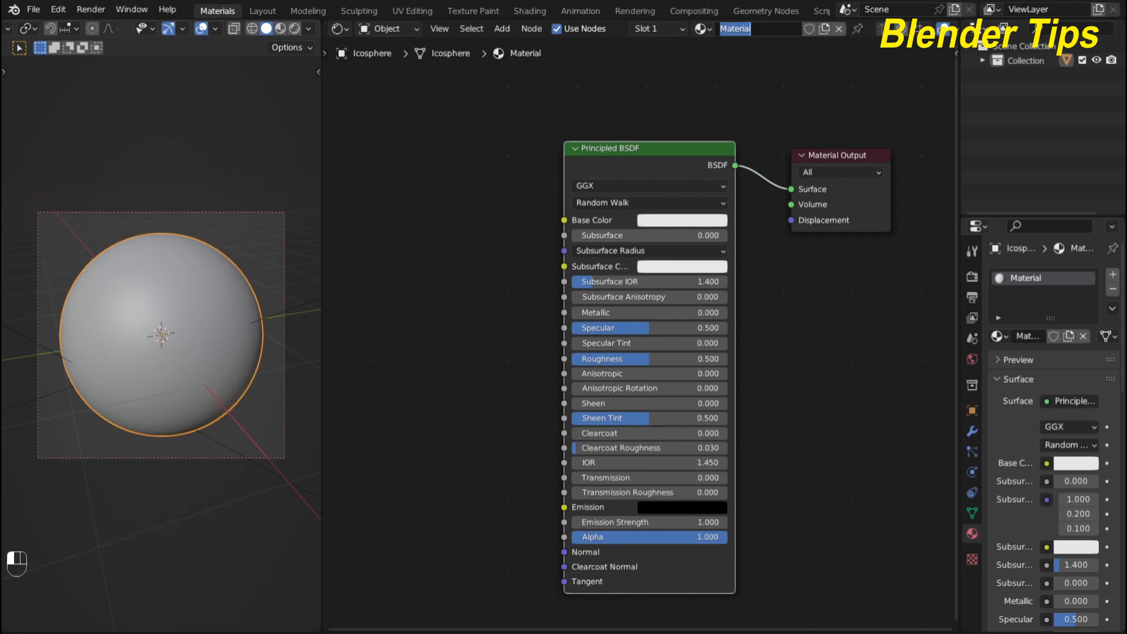
text(Basics)
key(Return)
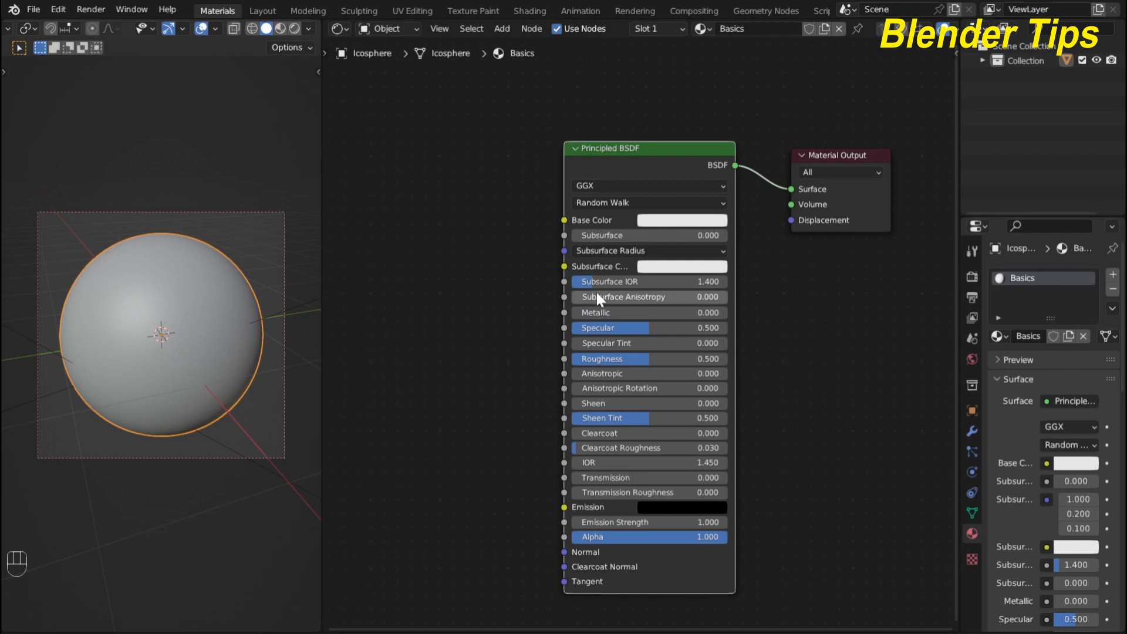
- Spread the Principled BSDF and Material Output nodes apart to widen the gap between them
scroll(545, 229, down, 1)
middle_drag(545, 229, 503, 219)
scroll(496, 221, up, 2)
scroll(498, 218, down, 1)
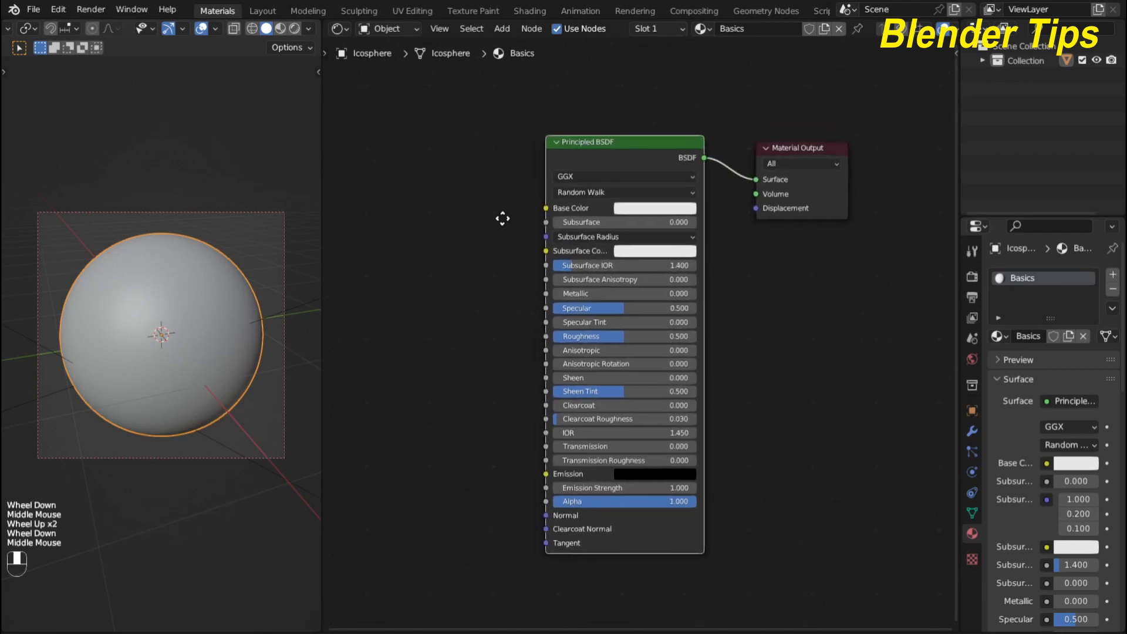
mouse_move(592, 158)
mouse_down()
mouse_move(550, 204)
mouse_move(610, 151)
mouse_move(567, 161)
mouse_move(615, 153)
mouse_move(576, 163)
mouse_up()
drag(790, 150, 856, 134)
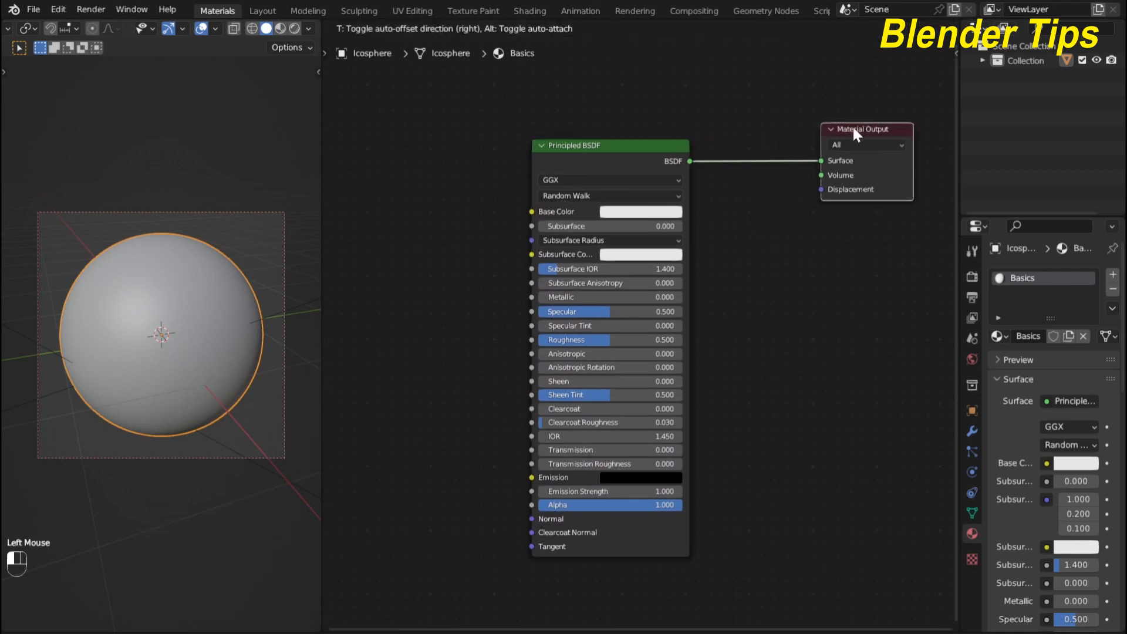
mouse_move(605, 155)
mouse_down()
mouse_move(646, 171)
mouse_move(618, 147)
mouse_up()
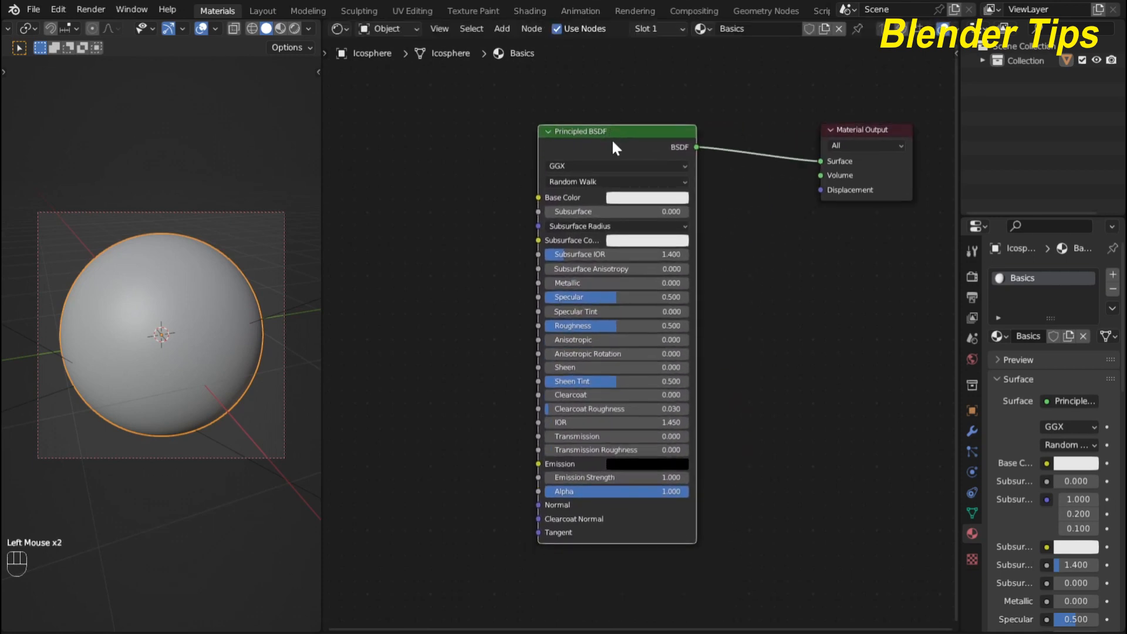
- Move the Principled BSDF node closer to the Material Output node, leaving free space on its input side
scroll(487, 194, down, 2)
middle_drag(487, 194, 504, 191)
scroll(500, 186, up, 2)
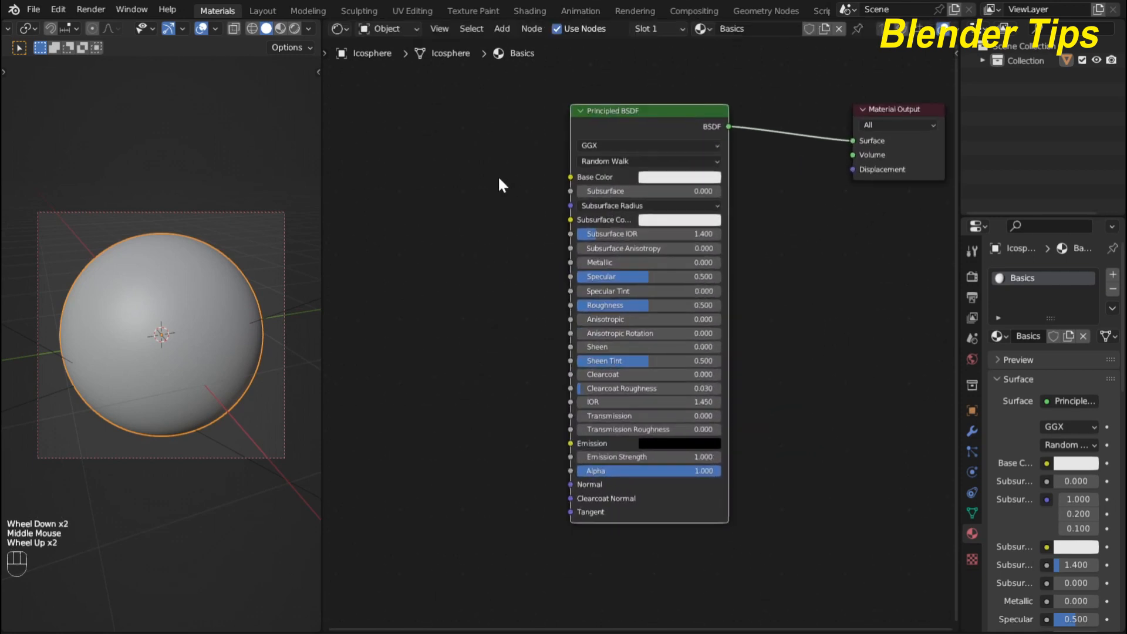
scroll(500, 185, down, 2)
middle_drag(500, 185, 482, 204)
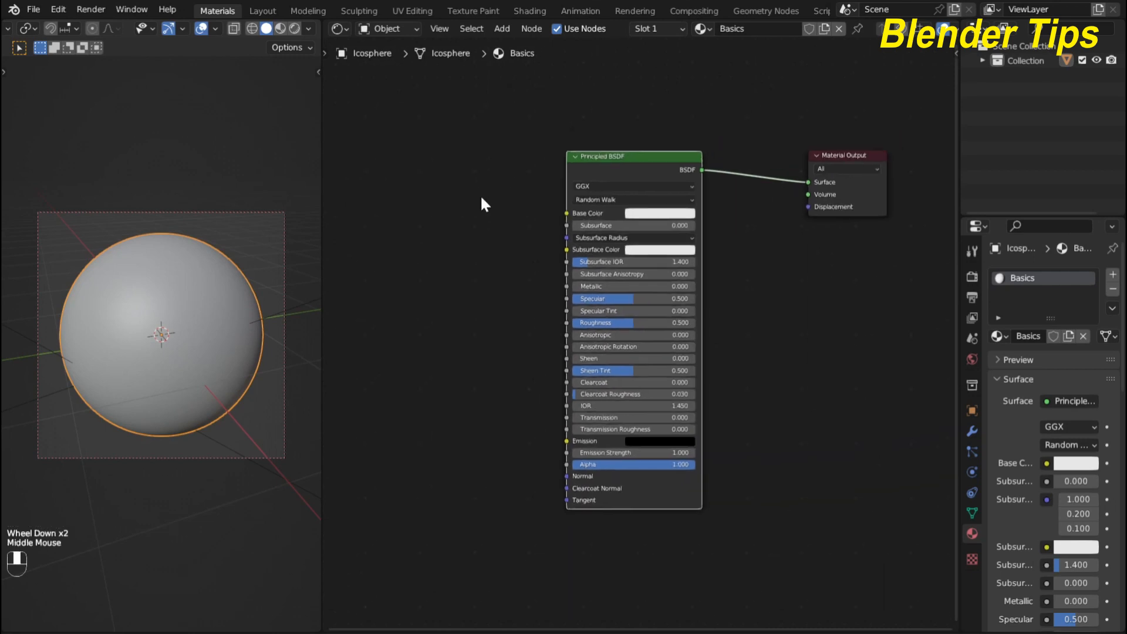
key(F6)
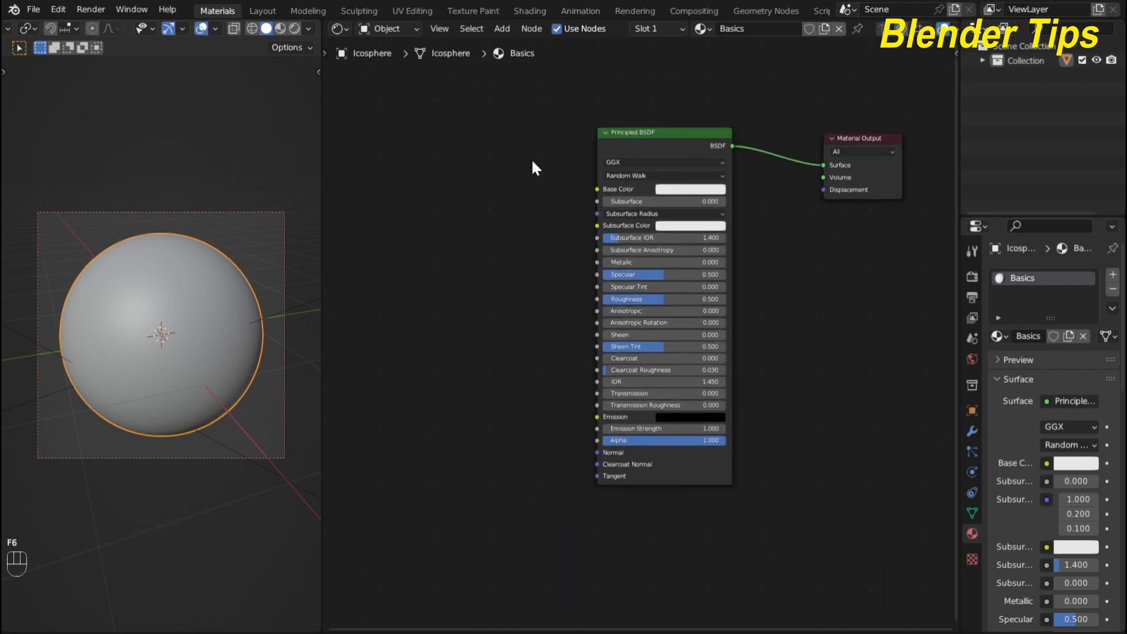
click(651, 141)
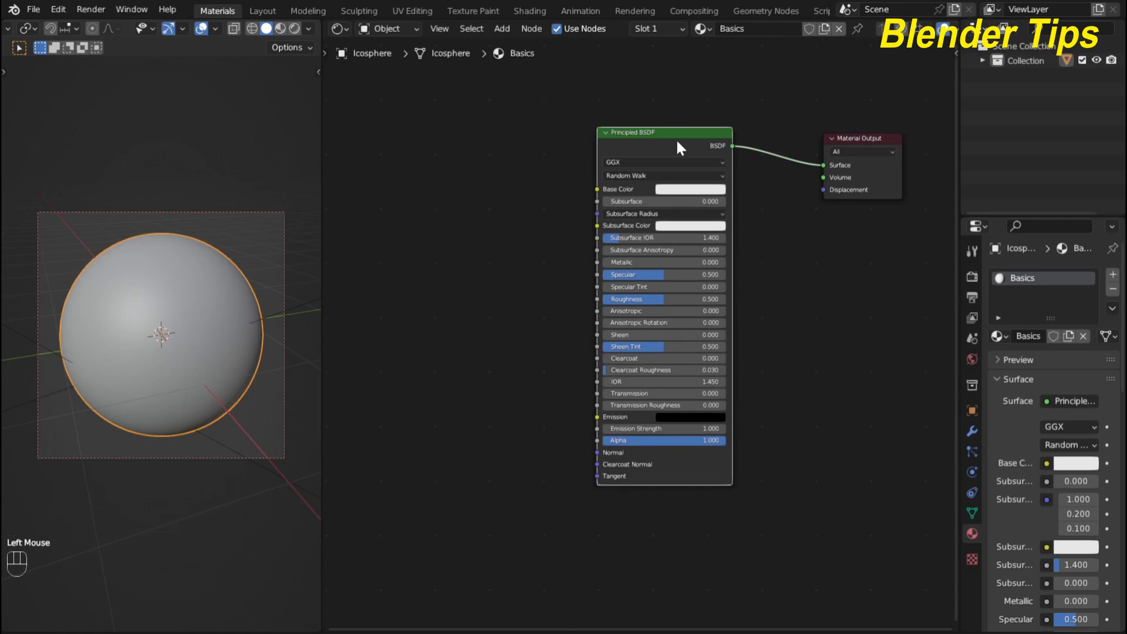
drag(671, 140, 707, 142)
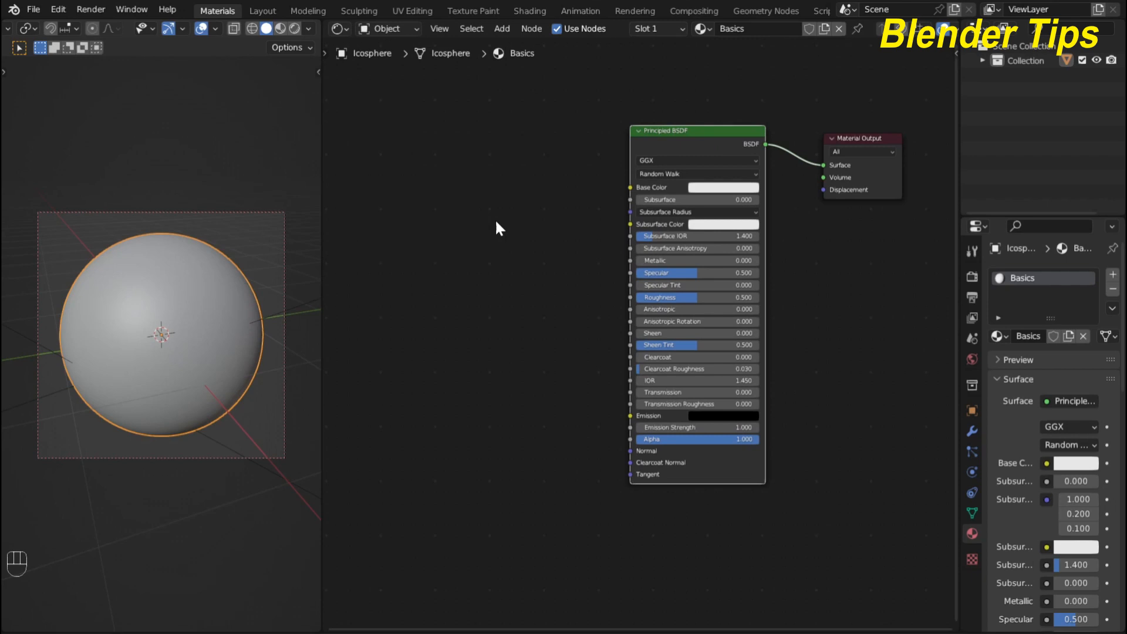
- Add a Noise Texture node on the input side of the Principled BSDF node by searching for "no"
key(shift)
key(shift+a)
key(shift+a)
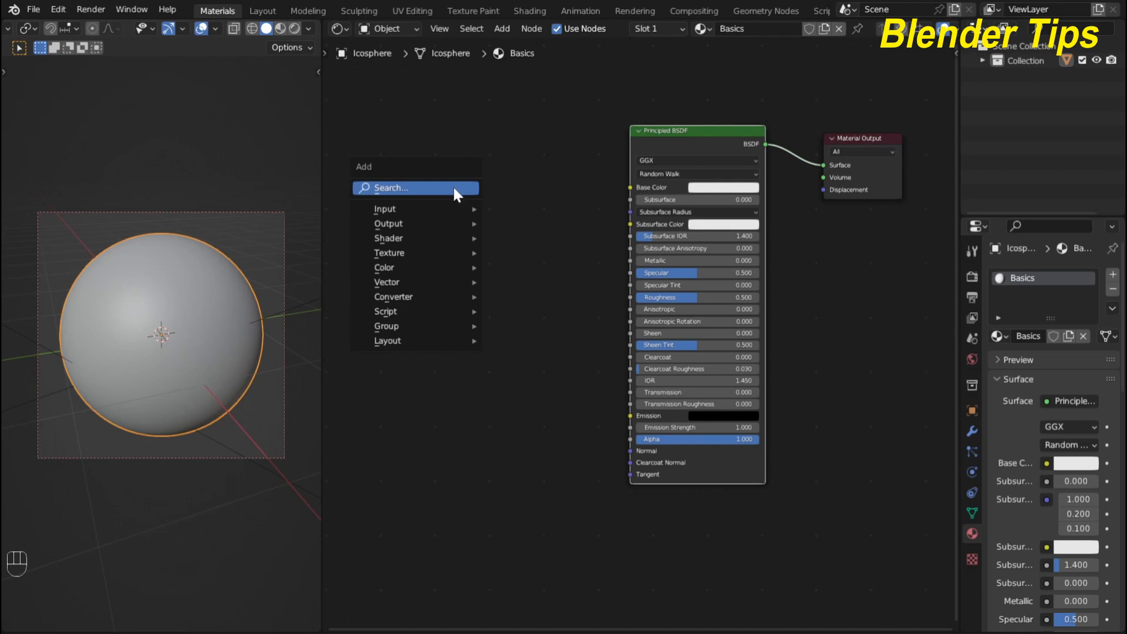
mouse_move(415, 207)
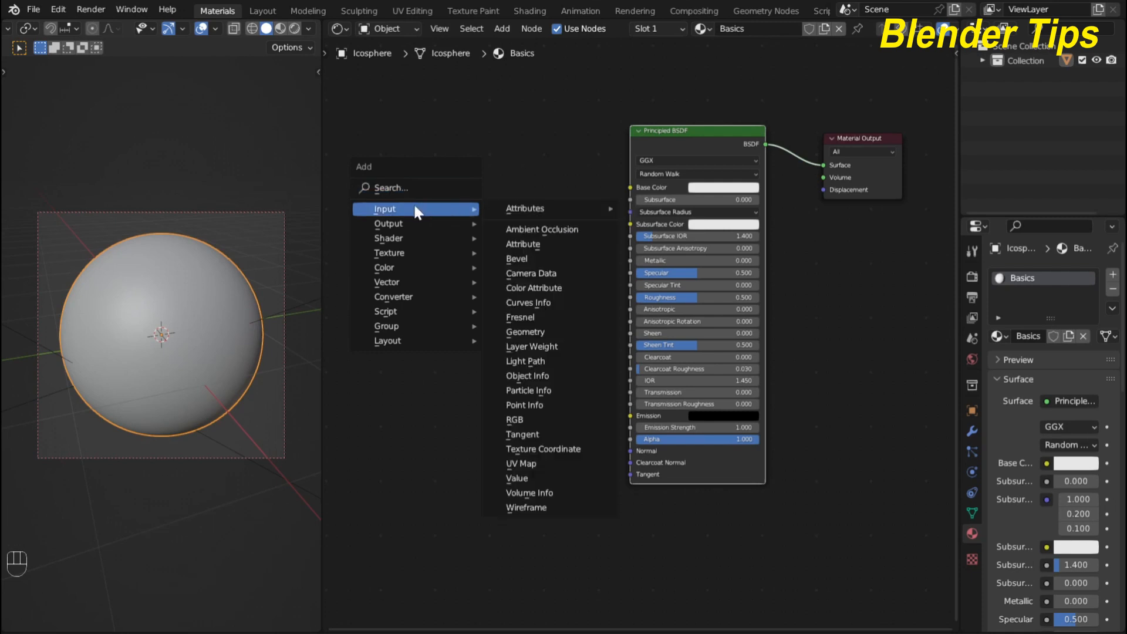
mouse_move(402, 260)
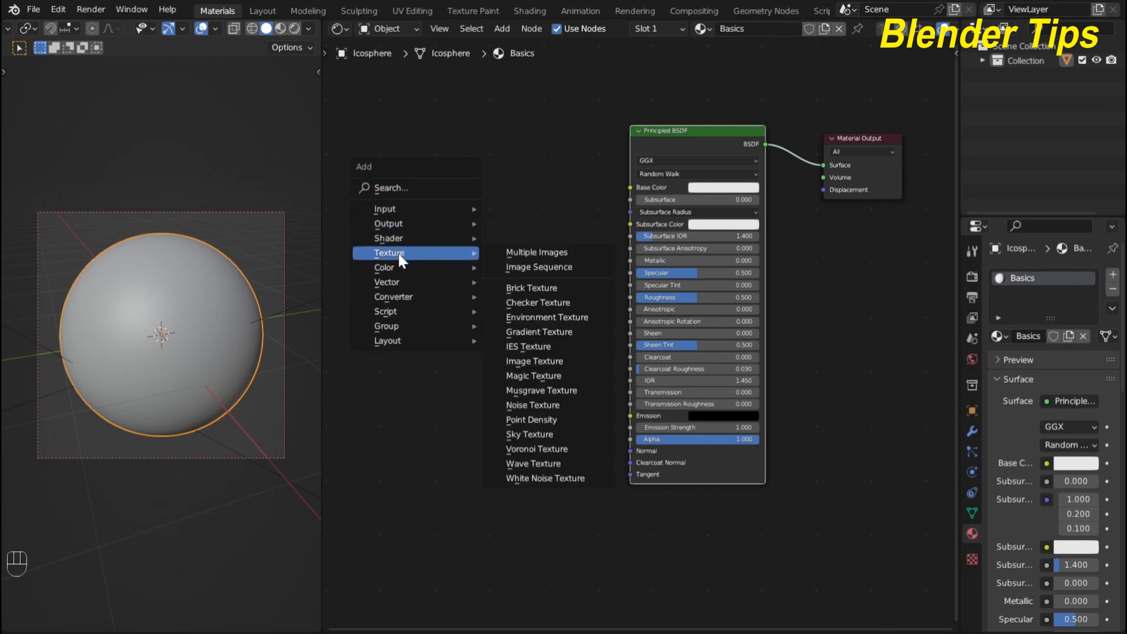
mouse_move(403, 333)
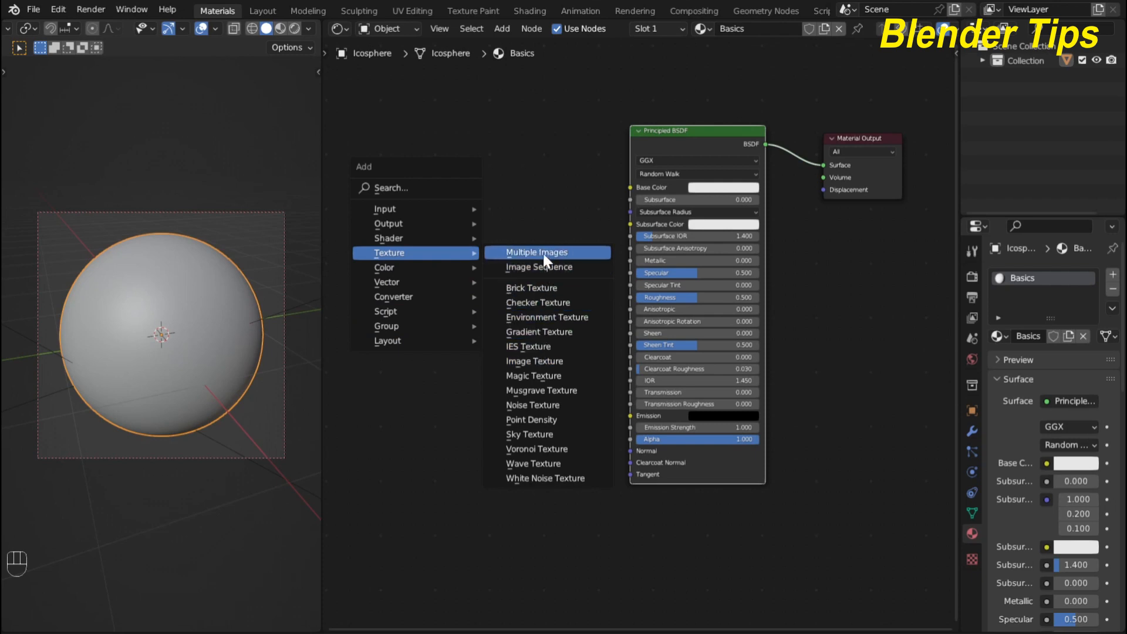
click(426, 188)
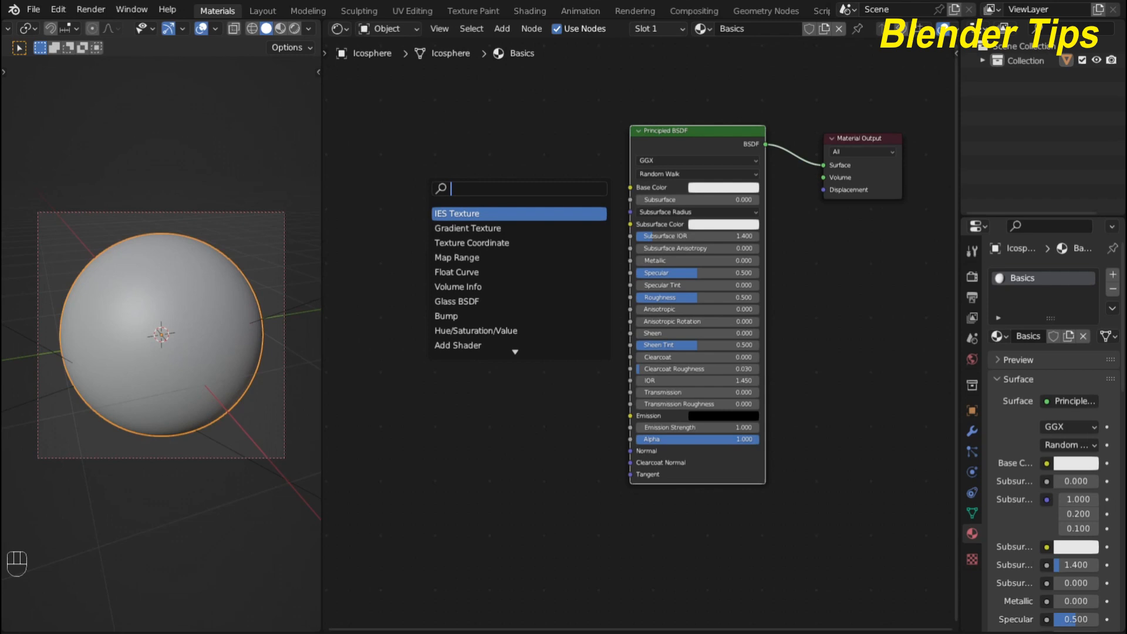
key(Down)
key(Up)
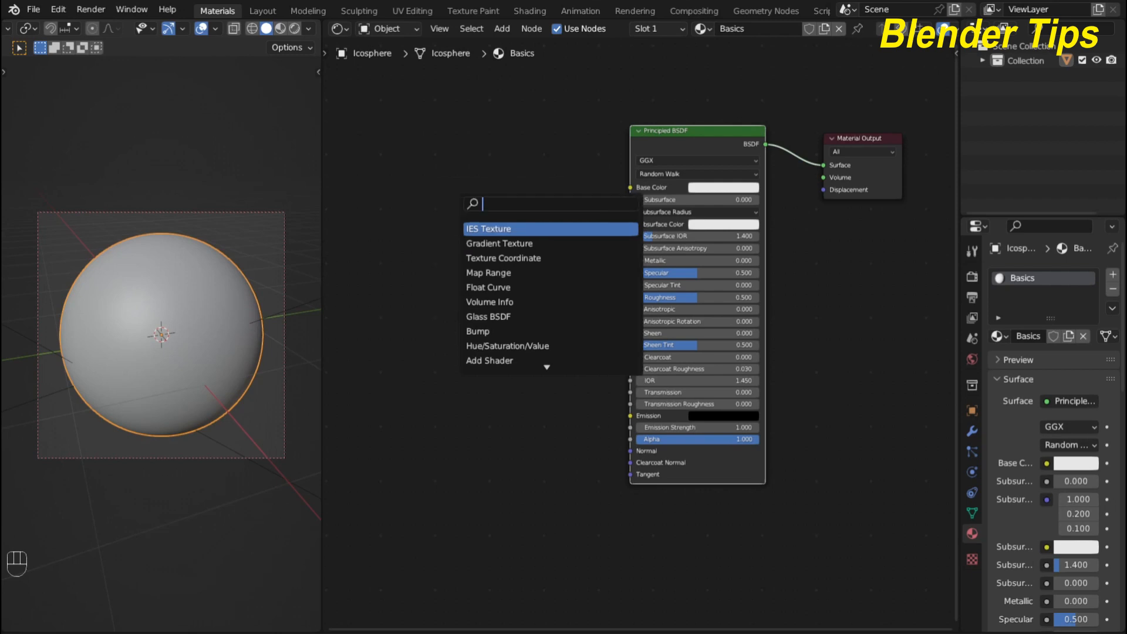
text(no)
key(Return)
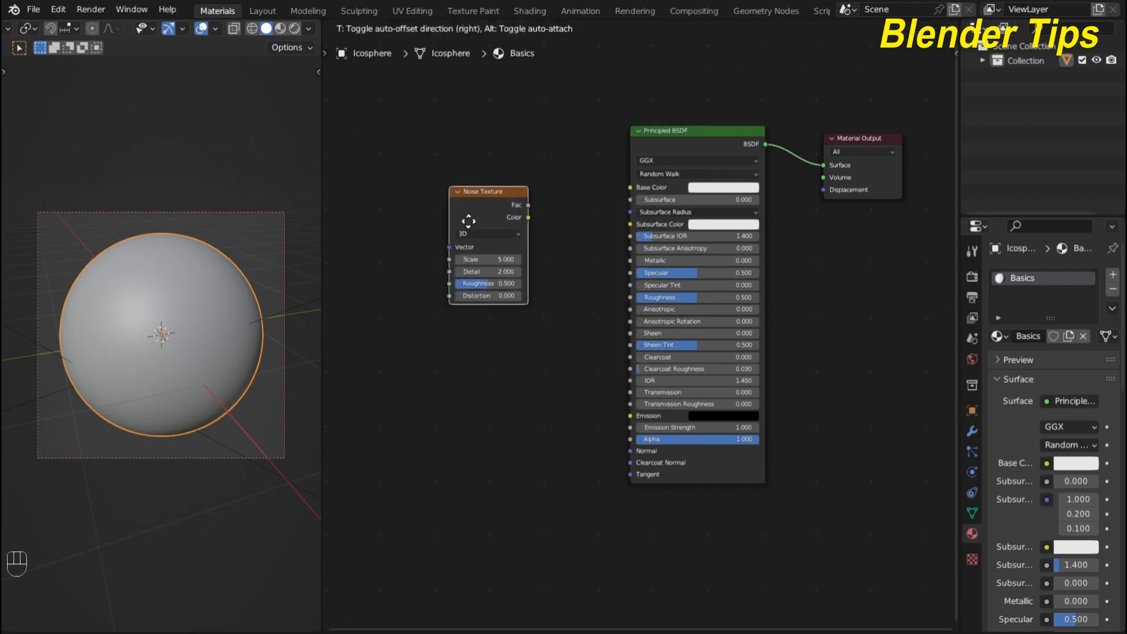
click(456, 213)
- Move the Noise Texture node up beside the Principled BSDF node's upper inputs
scroll(583, 231, up, 2)
scroll(582, 231, down, 2)
middle_drag(578, 247, 591, 331)
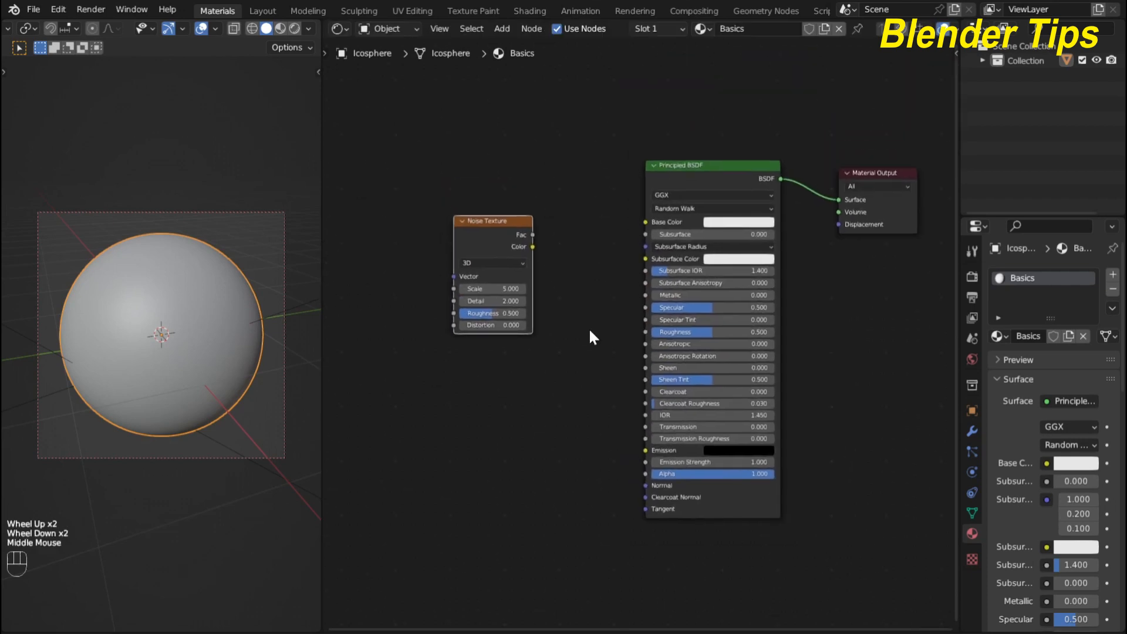
drag(475, 226, 486, 185)
scroll(477, 207, up, 3)
middle_drag(533, 347, 542, 360)
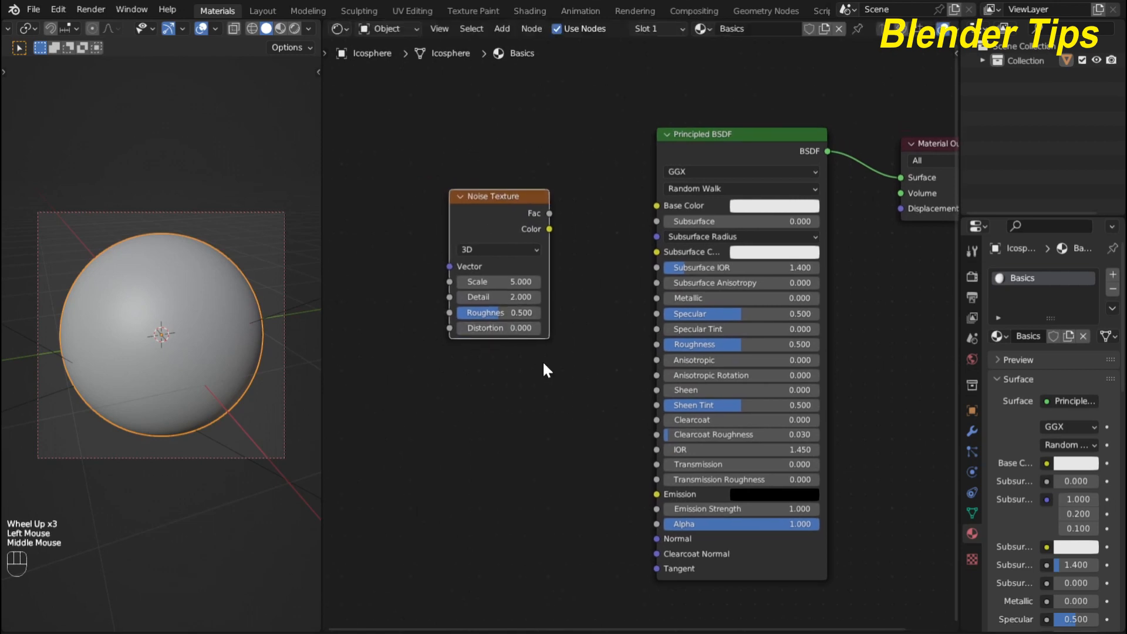
- Connect the Noise Texture's Fac output to the Principled BSDF's Base Color input, and shift the texture node down
click(550, 212)
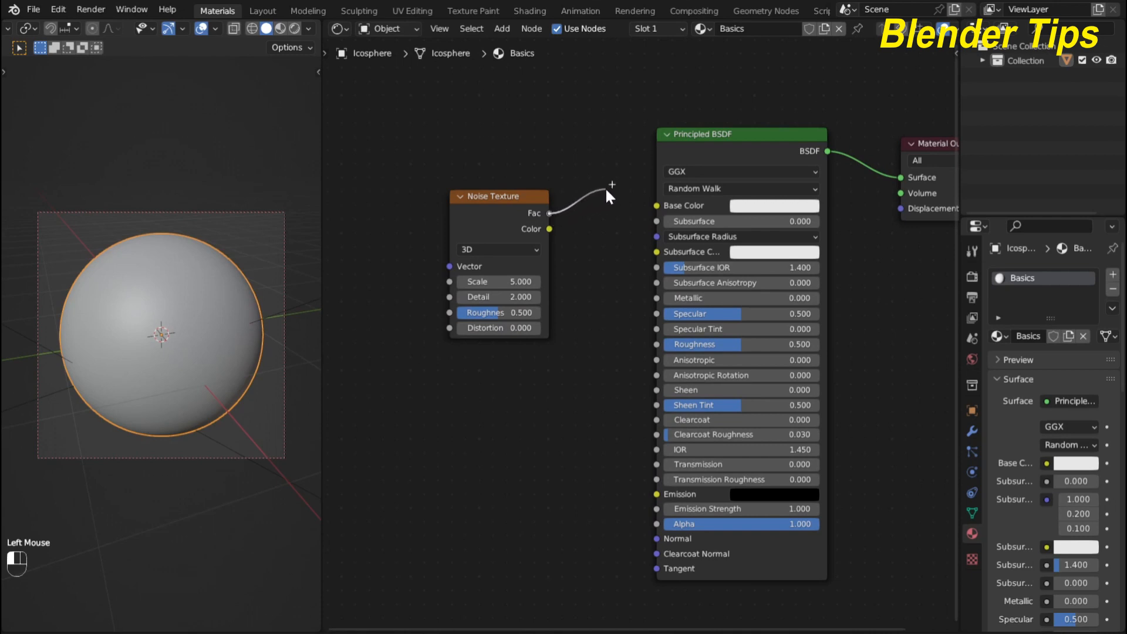
drag(606, 190, 650, 206)
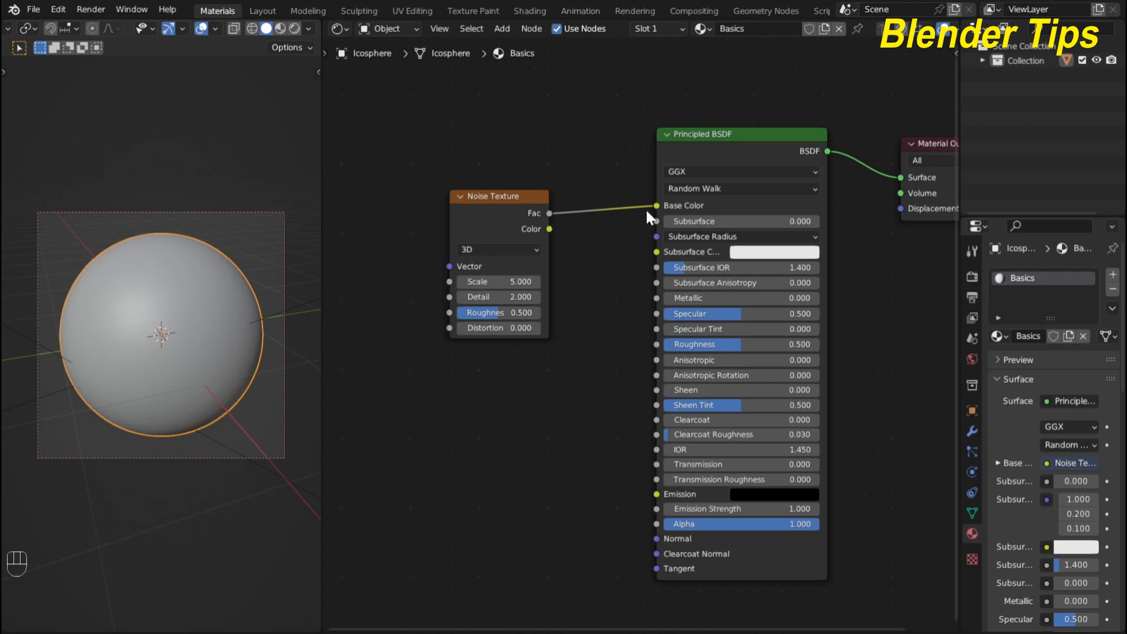
click(502, 208)
mouse_move(502, 208)
mouse_down()
mouse_move(543, 202)
mouse_move(480, 162)
mouse_move(495, 256)
mouse_move(485, 301)
mouse_move(494, 221)
mouse_move(504, 231)
mouse_up()
scroll(581, 273, up, 3)
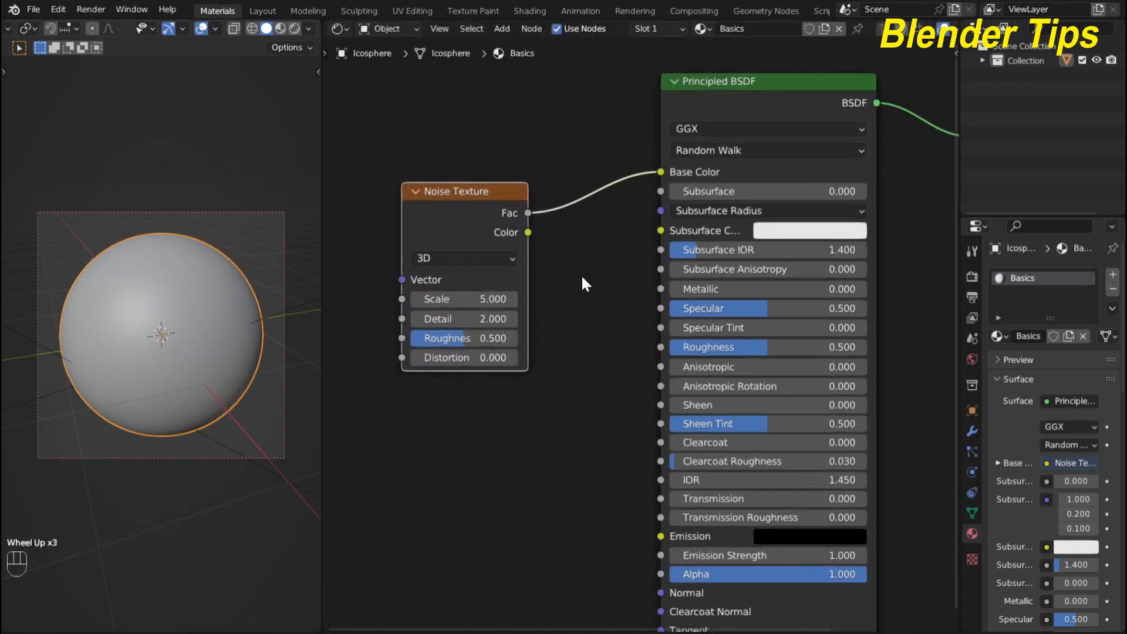
- Delete the Noise Texture node from the material
scroll(581, 274, down, 3)
middle_drag(581, 274, 629, 248)
middle_drag(556, 226, 541, 228)
drag(533, 206, 527, 188)
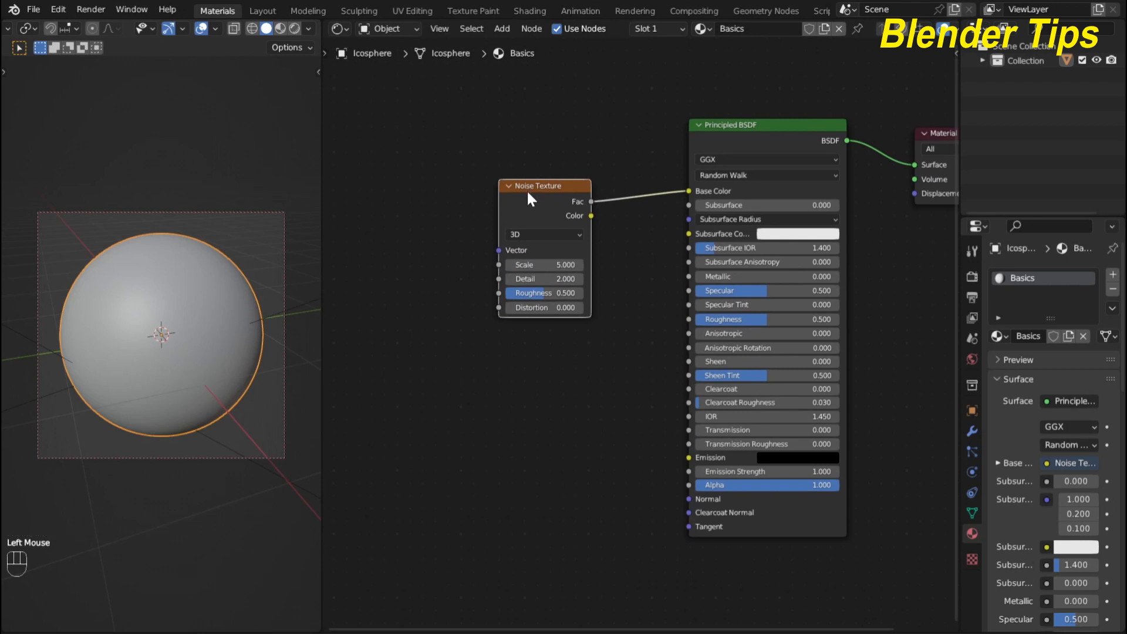
key(Delete)
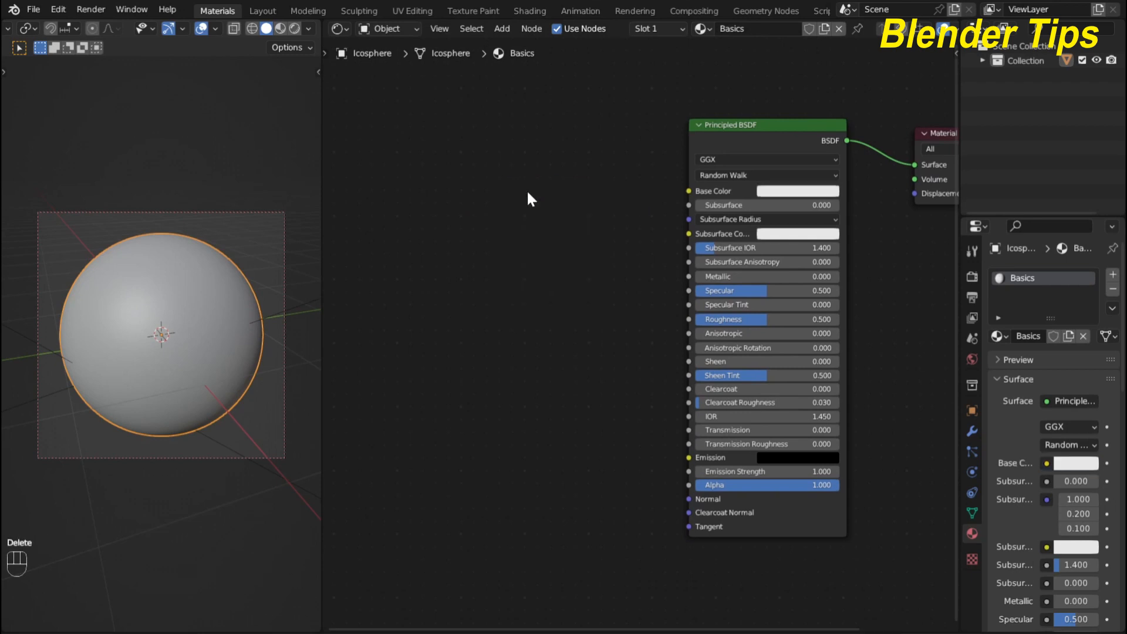
scroll(527, 194, up, 3)
scroll(527, 195, down, 3)
middle_drag(528, 194, 505, 209)
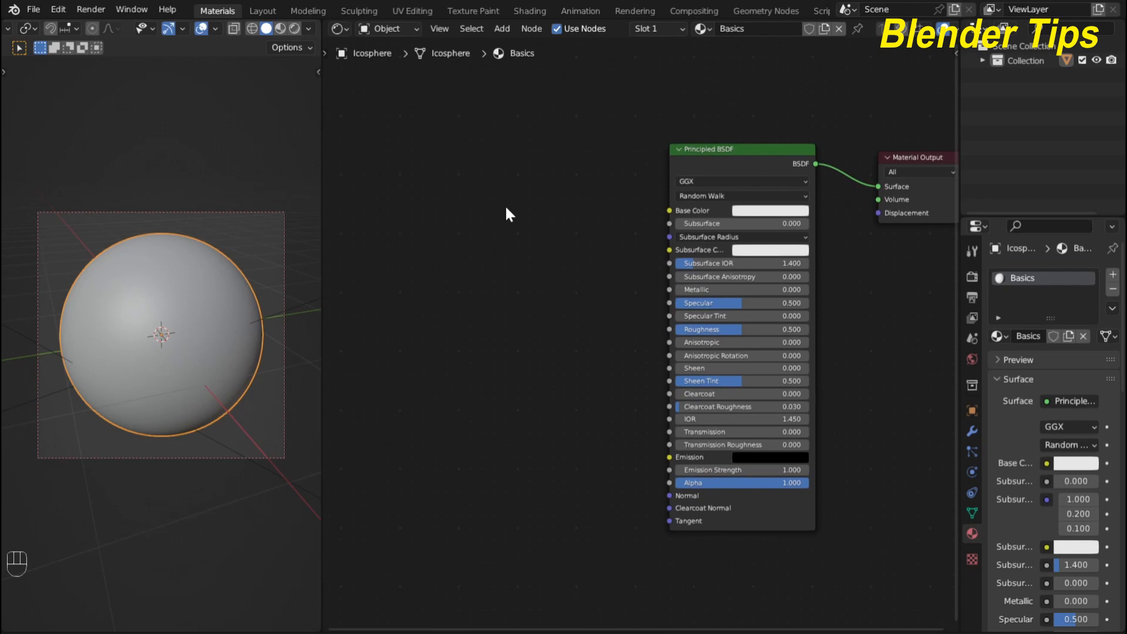
- Move the Principled BSDF node away from the Material Output node and cut the link between them
scroll(528, 201, down, 1)
middle_drag(528, 202, 567, 172)
scroll(496, 181, up, 1)
scroll(496, 182, down, 2)
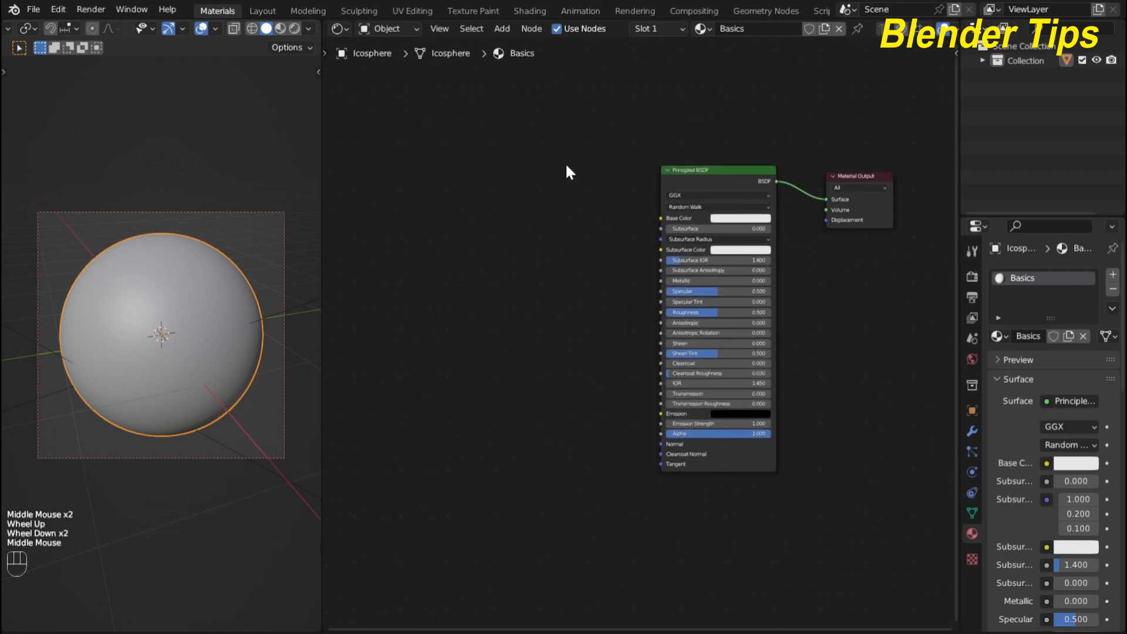
drag(687, 170, 639, 176)
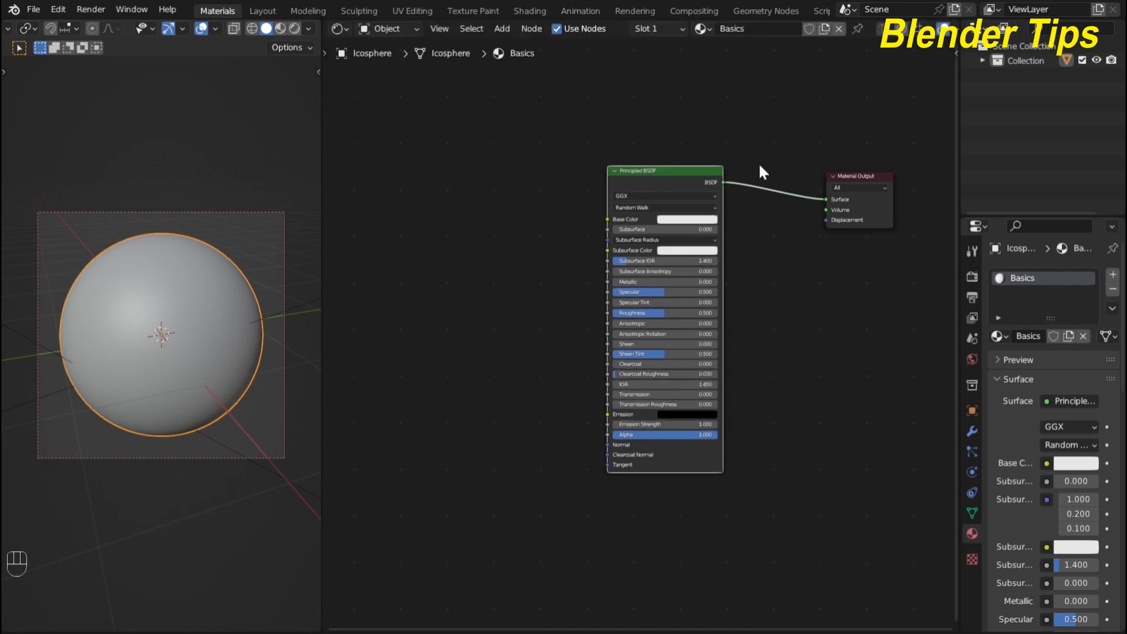
key(ctrl)
ctrl+right_drag(761, 160, 762, 216)
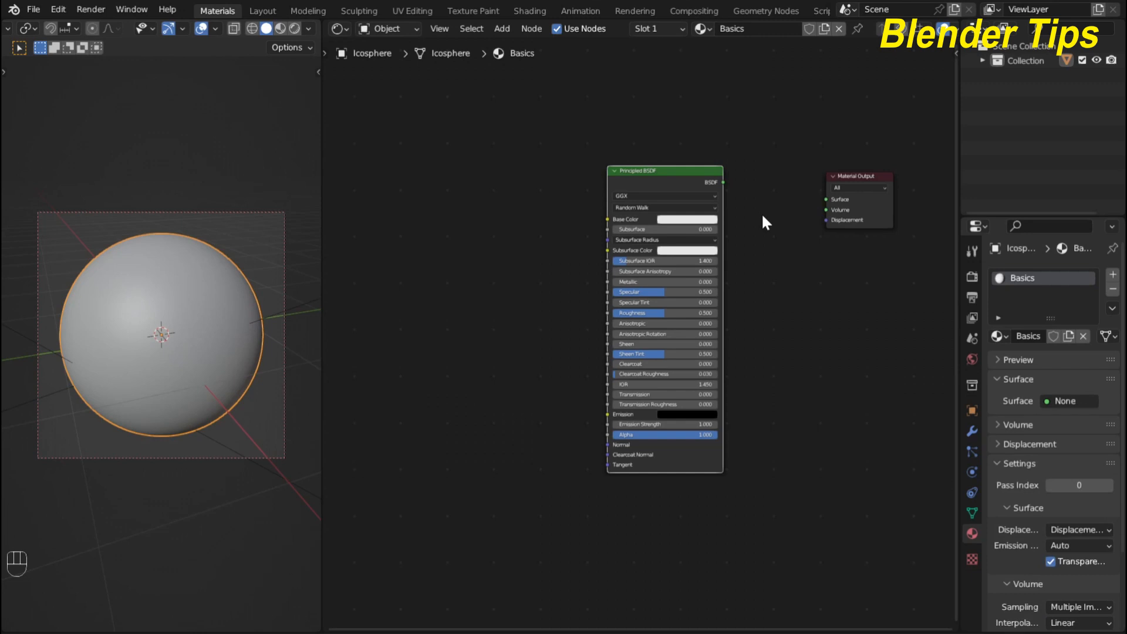
- Connect the Principled BSDF node's BSDF output to the Material Output's Surface input
click(726, 183)
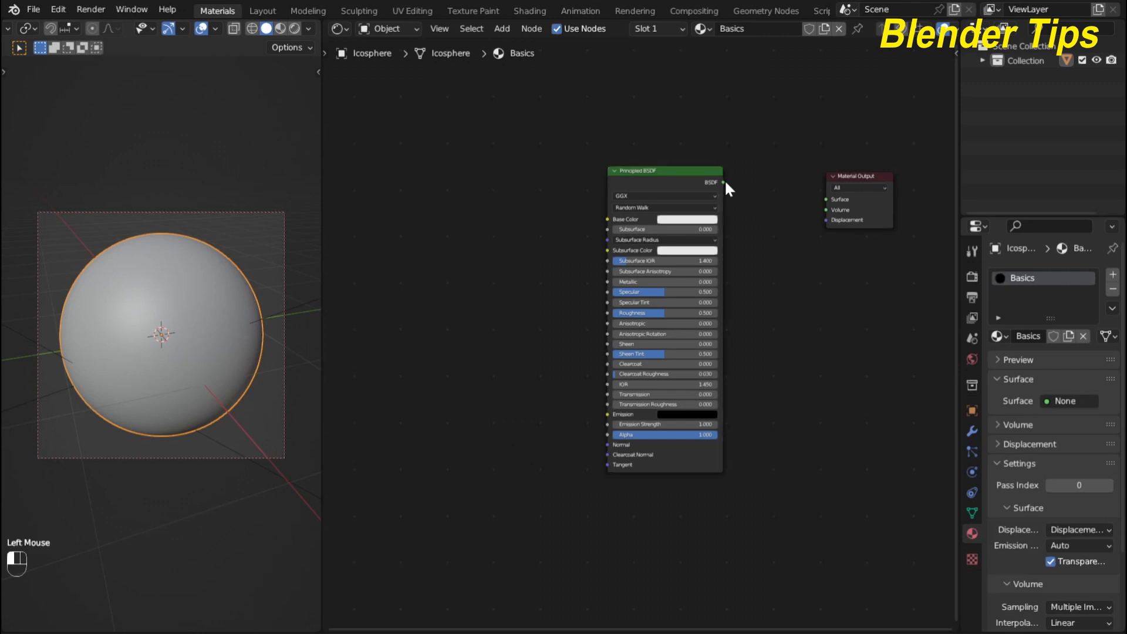
drag(761, 178, 825, 200)
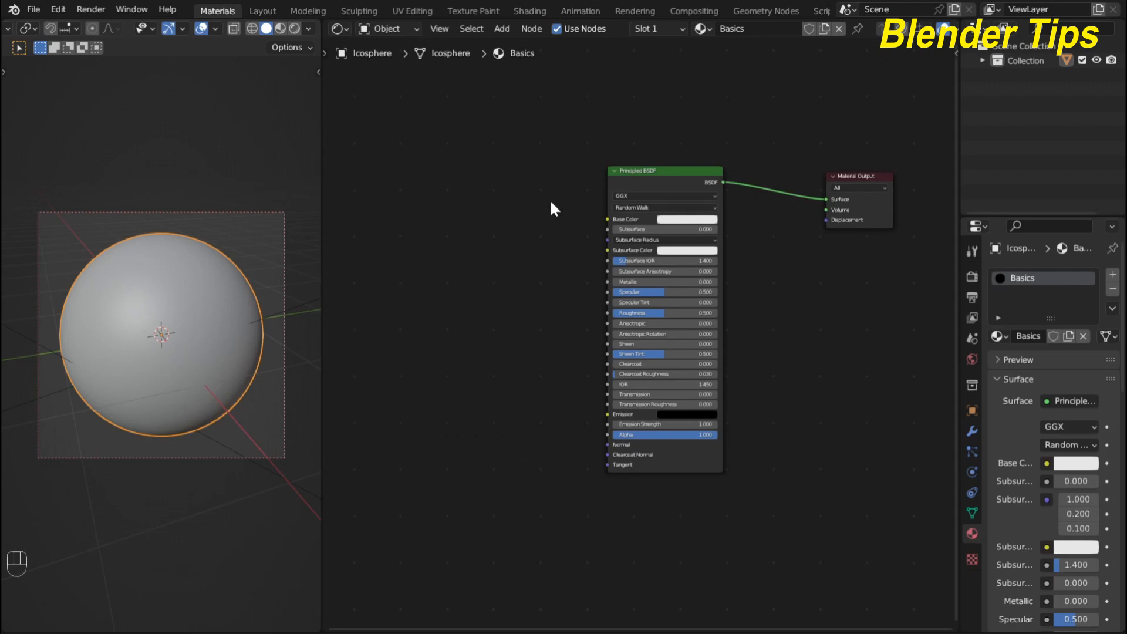
key(F6)
- Add a Voronoi Texture node beside the Principled BSDF node's input side
key(shift+a)
click(461, 185)
text(vor)
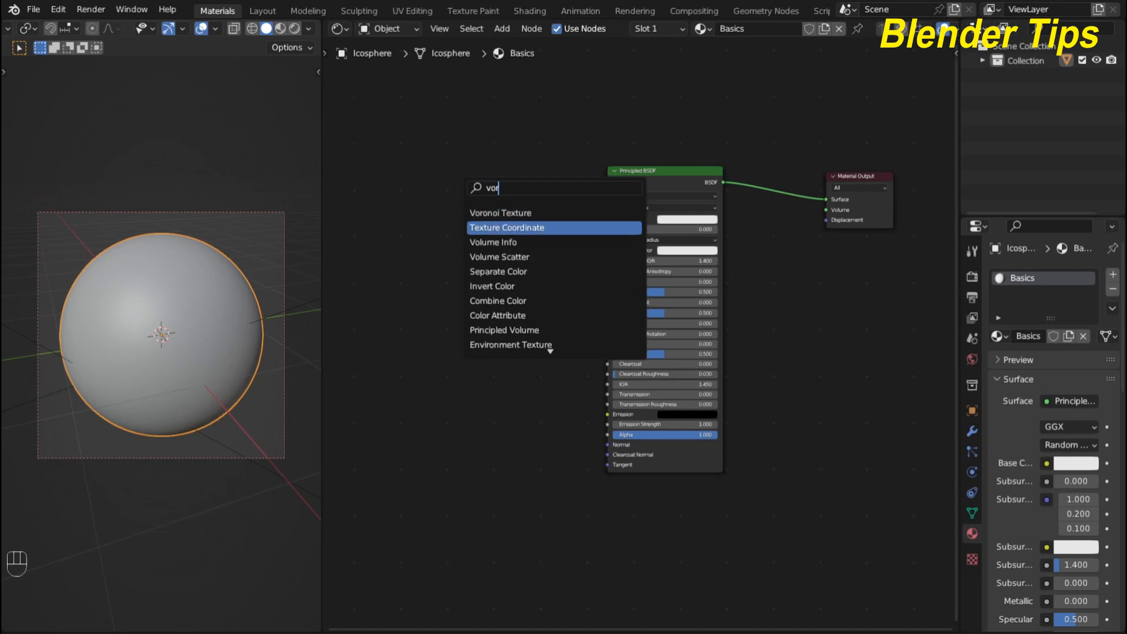
key(Return)
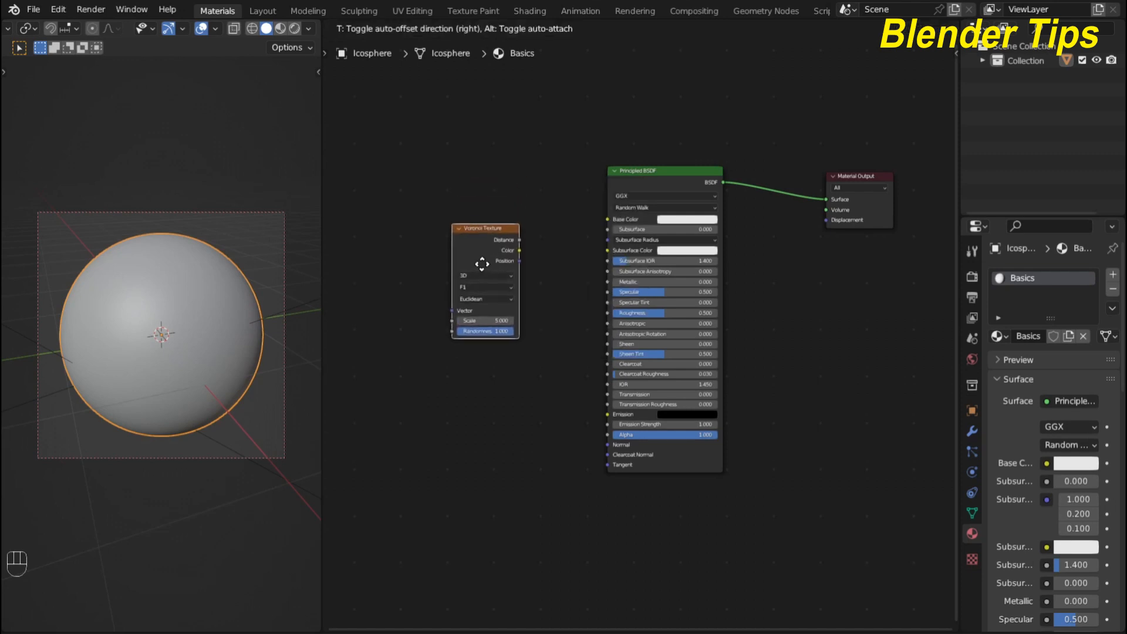
click(469, 235)
scroll(558, 217, up, 2)
scroll(557, 217, down, 1)
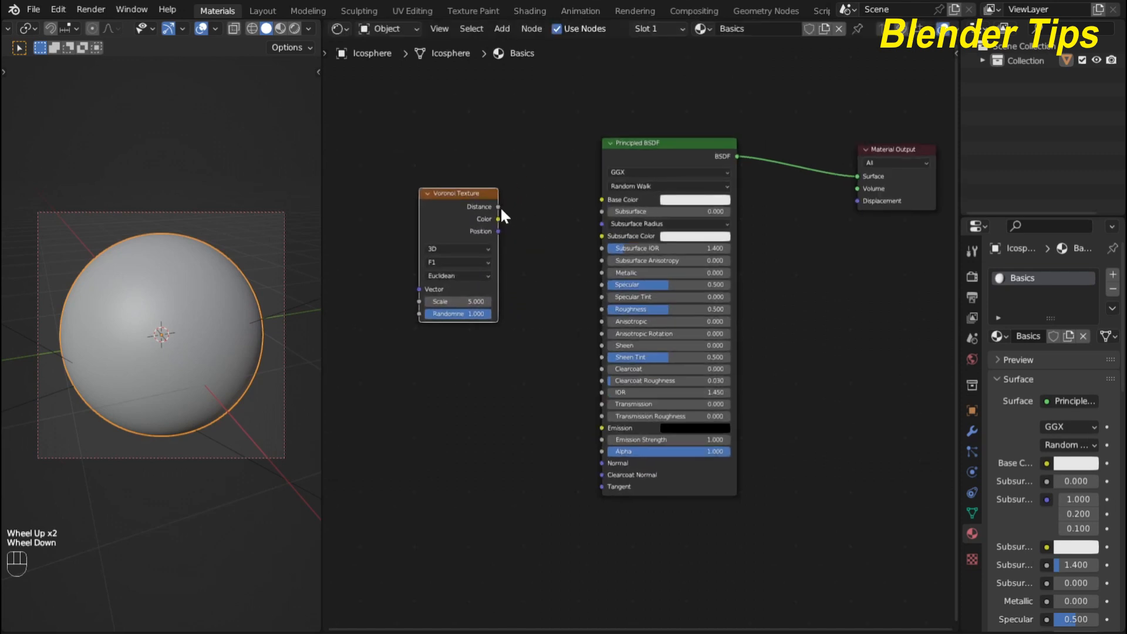
- Preview the Voronoi Texture's Distance output directly through the Material Output's Surface, with the viewport in Rendered shading
click(448, 219)
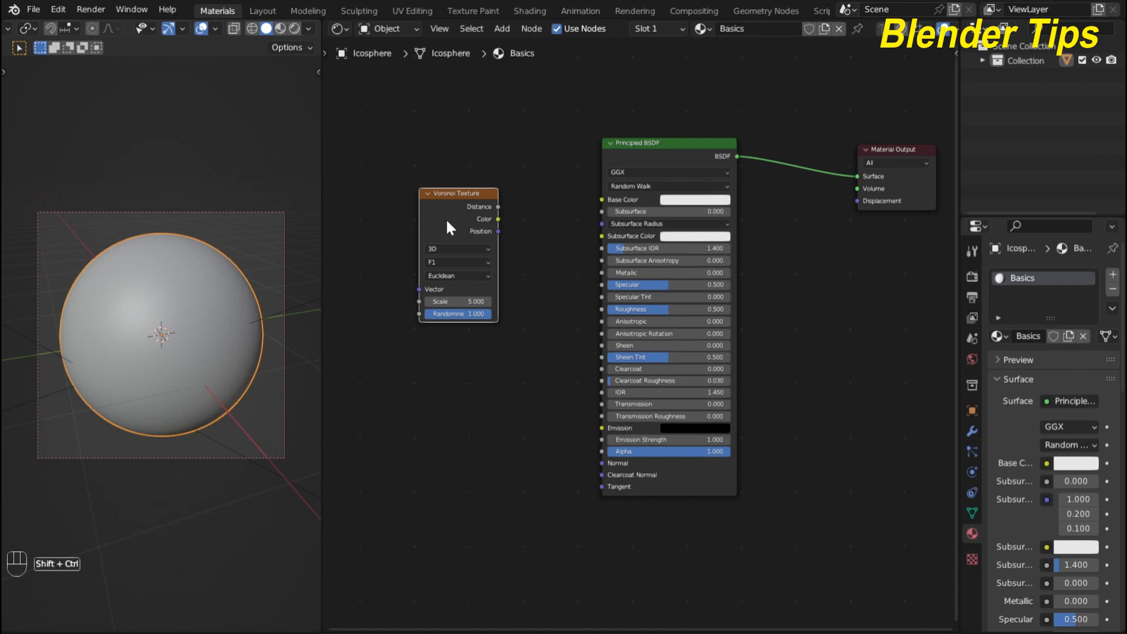
ctrl+shift+click(446, 217)
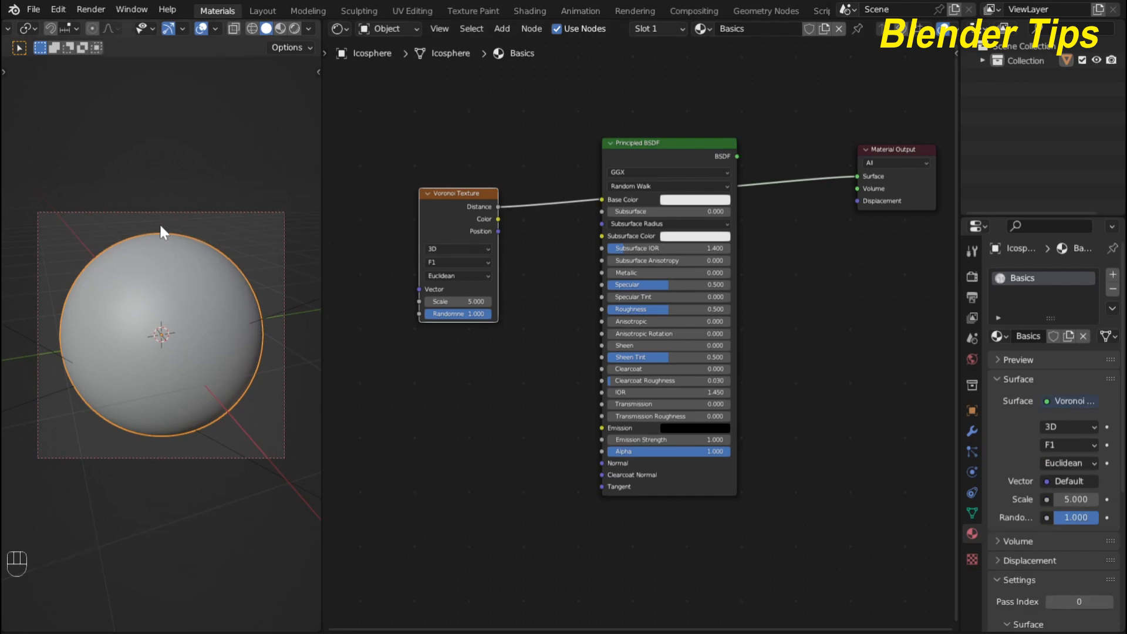
key(z)
click(175, 121)
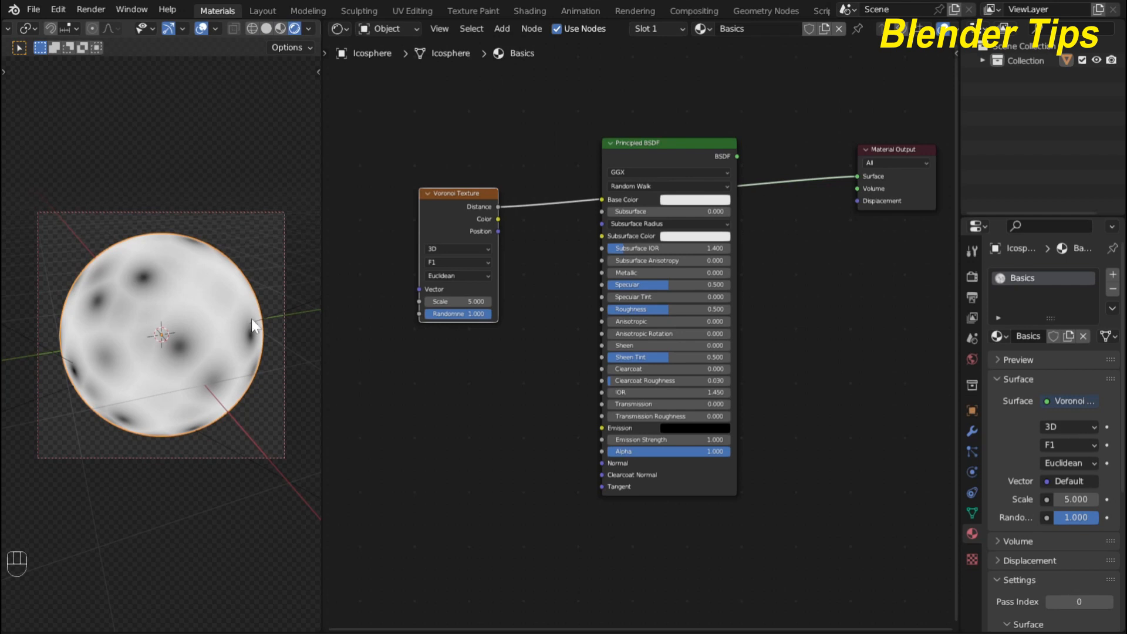
- Insert the Principled BSDF into the link between the Voronoi Texture and Material Output, and move the texture node closer to it
drag(637, 142, 667, 140)
drag(455, 207, 489, 213)
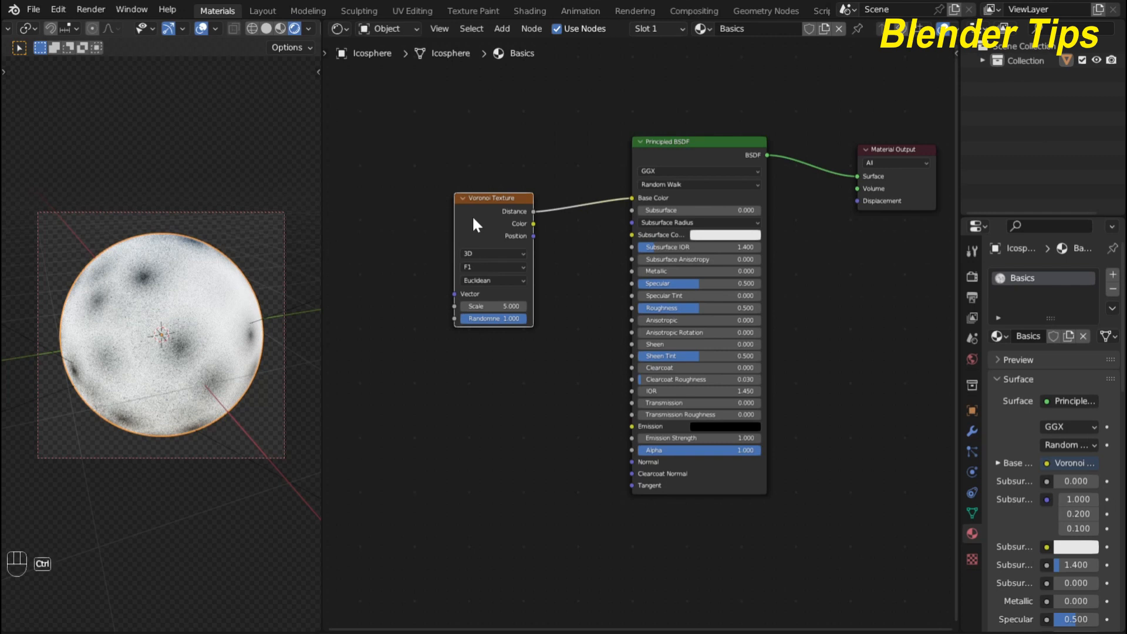
- Add linked Mapping and Texture Coordinate nodes to the Voronoi Texture with Node Wrangler, and space the two nodes apart
key(ctrl+t)
middle_drag(490, 388, 621, 394)
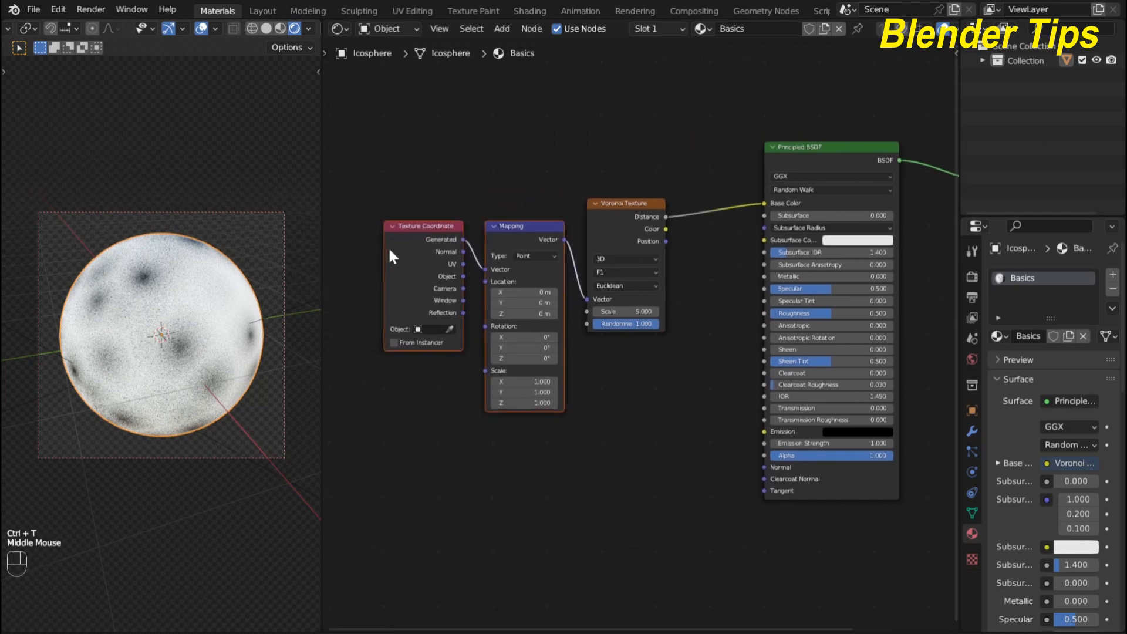
drag(389, 247, 368, 283)
drag(496, 240, 491, 211)
middle_drag(543, 407, 589, 410)
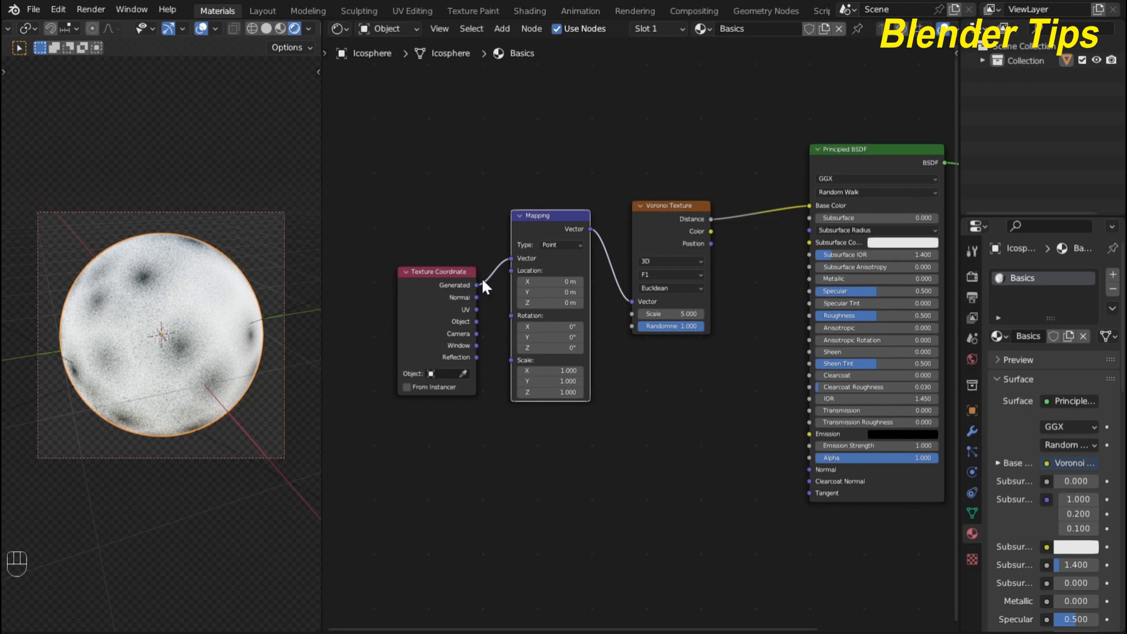
- Connect the Texture Coordinate's Object output to the Mapping node's Vector input, replacing the Generated link
click(476, 318)
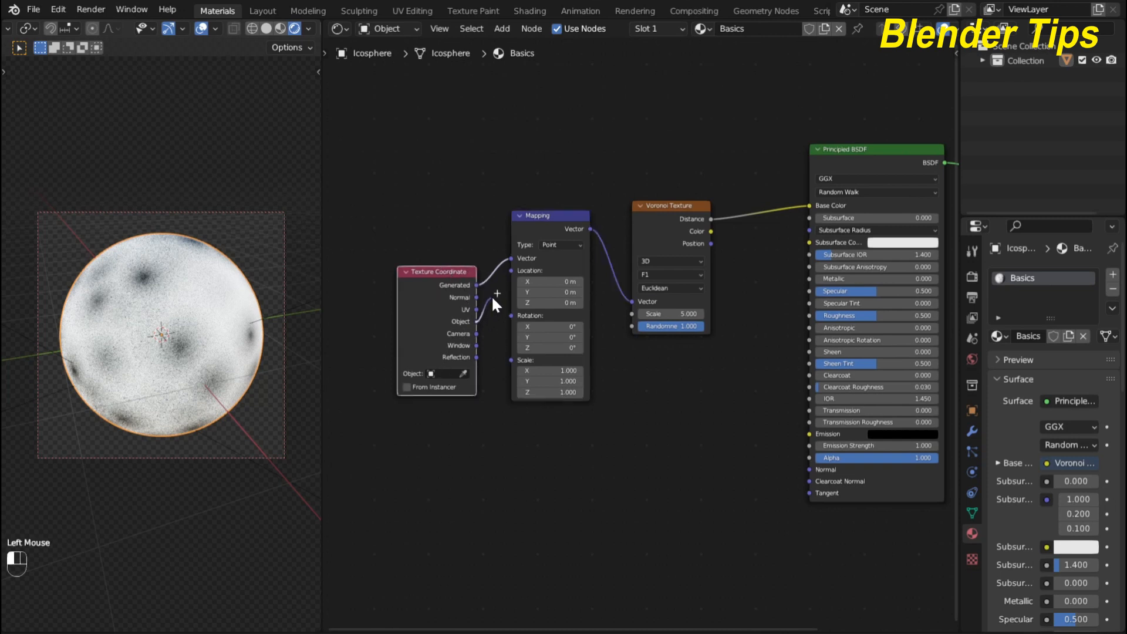
drag(504, 271, 508, 259)
scroll(428, 226, up, 3)
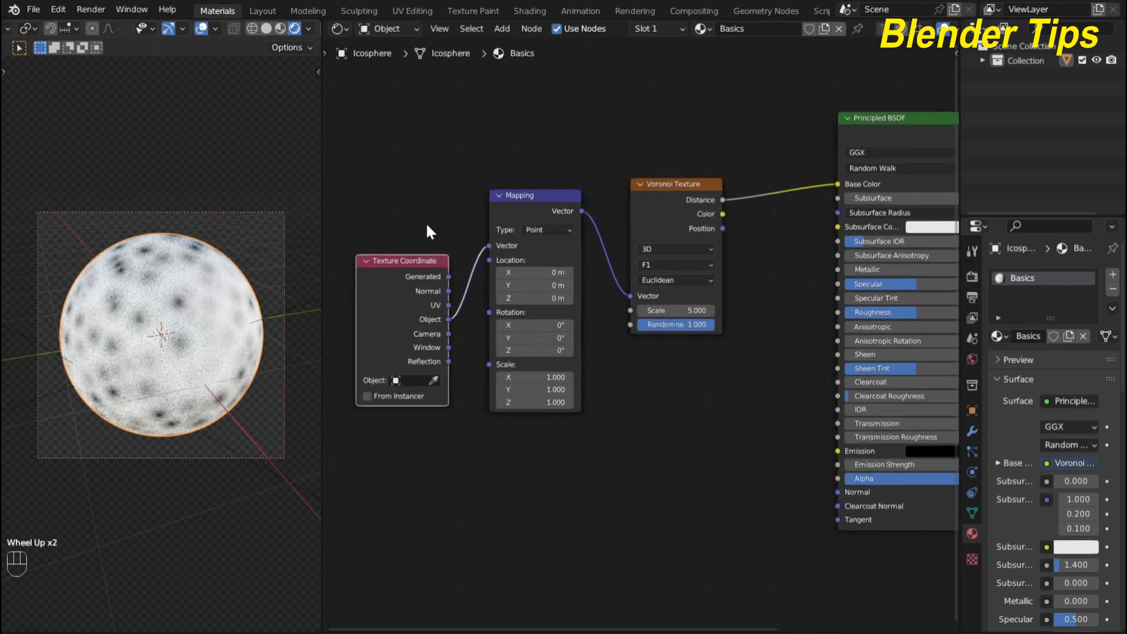
scroll(426, 226, down, 2)
middle_drag(427, 226, 461, 209)
scroll(463, 208, down, 1)
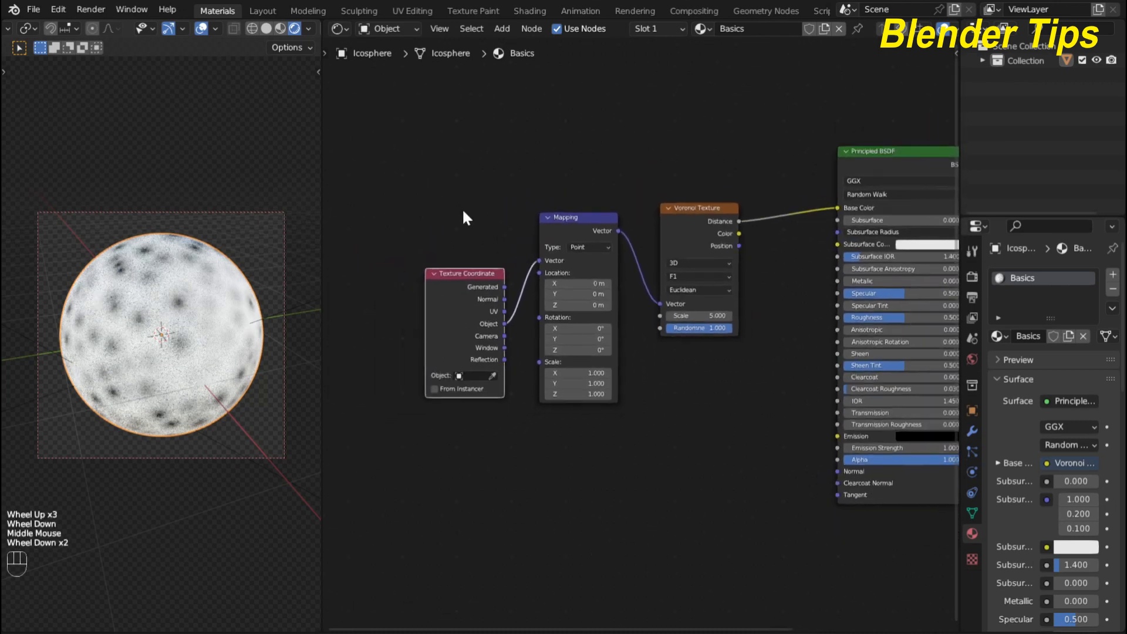
scroll(463, 212, down, 2)
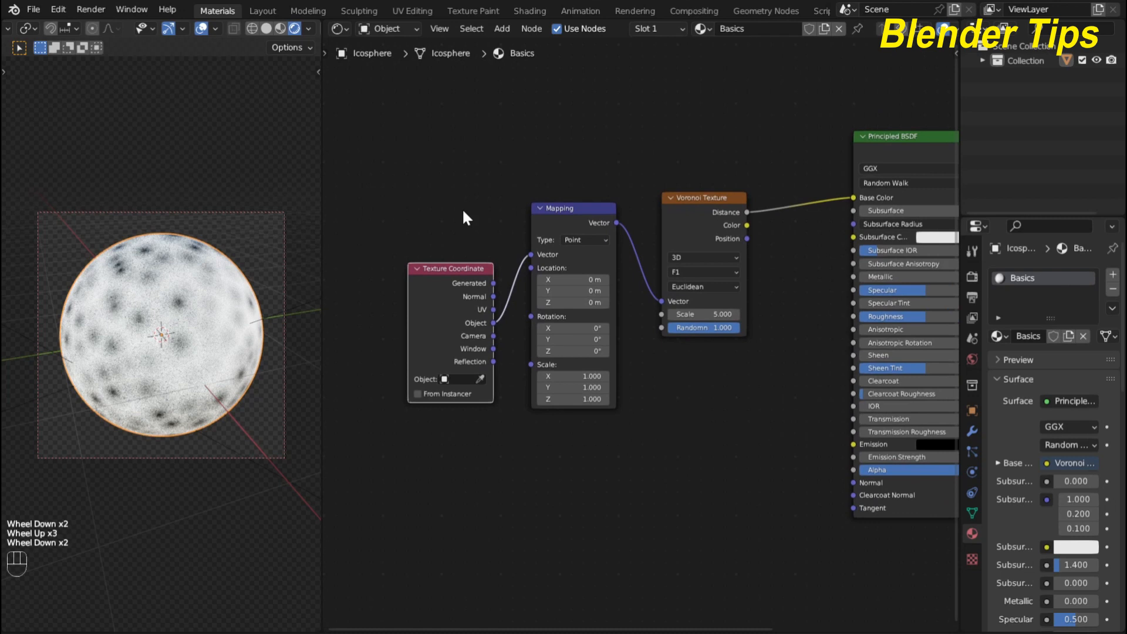
- Search the add-ons in Blender Preferences for "nod" to check the Node Wrangler add-on, and close the preferences
click(57, 10)
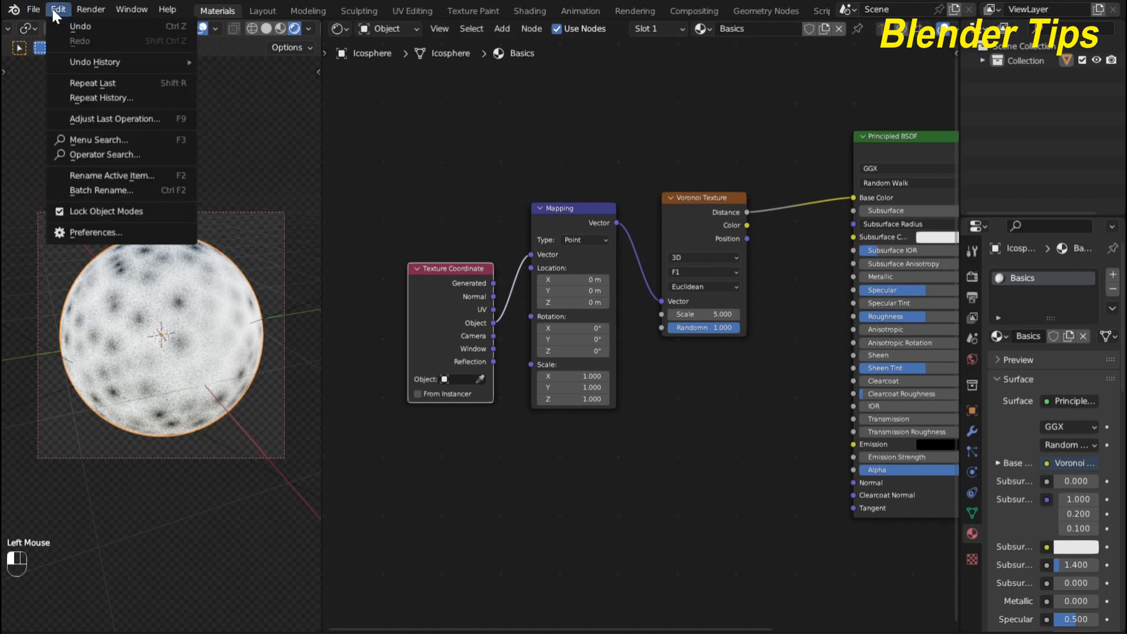
click(96, 233)
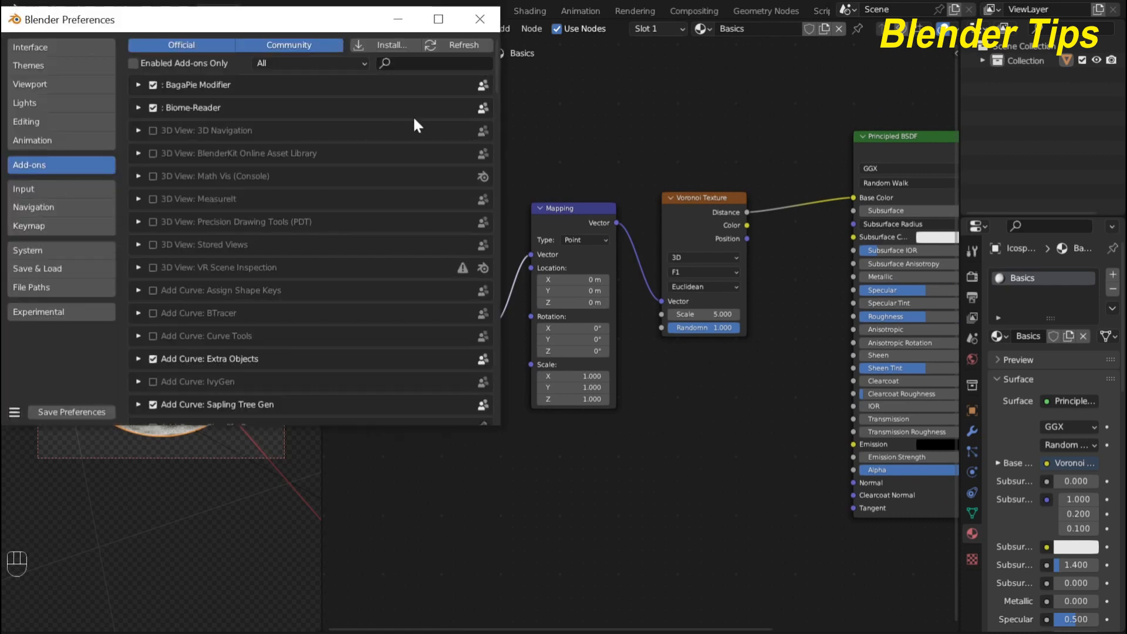
click(413, 64)
text(no)
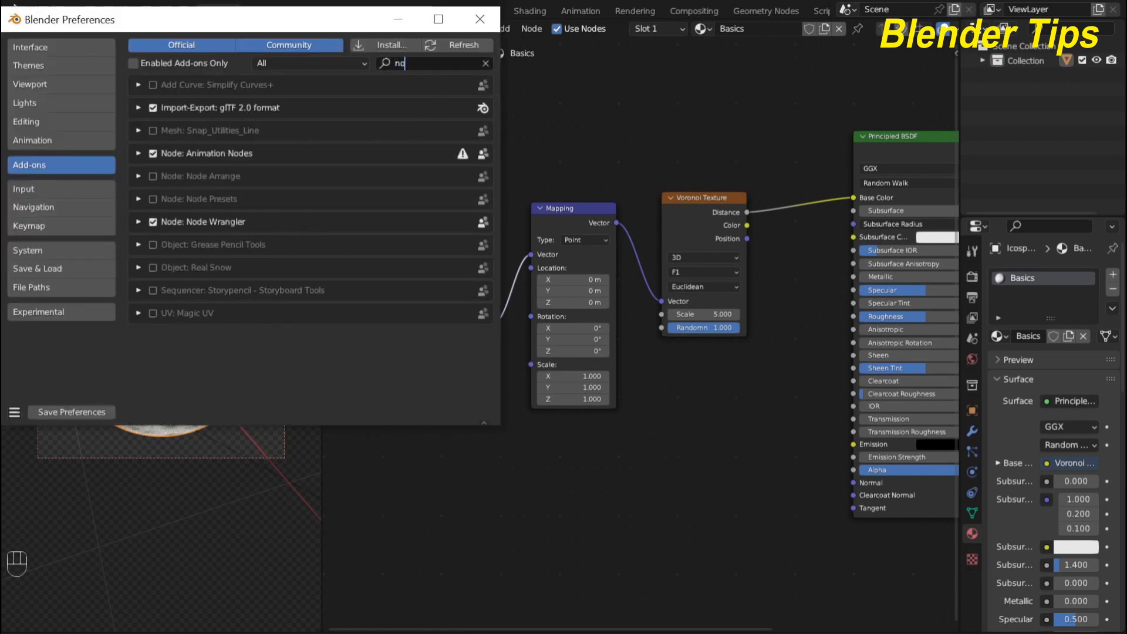
text(d)
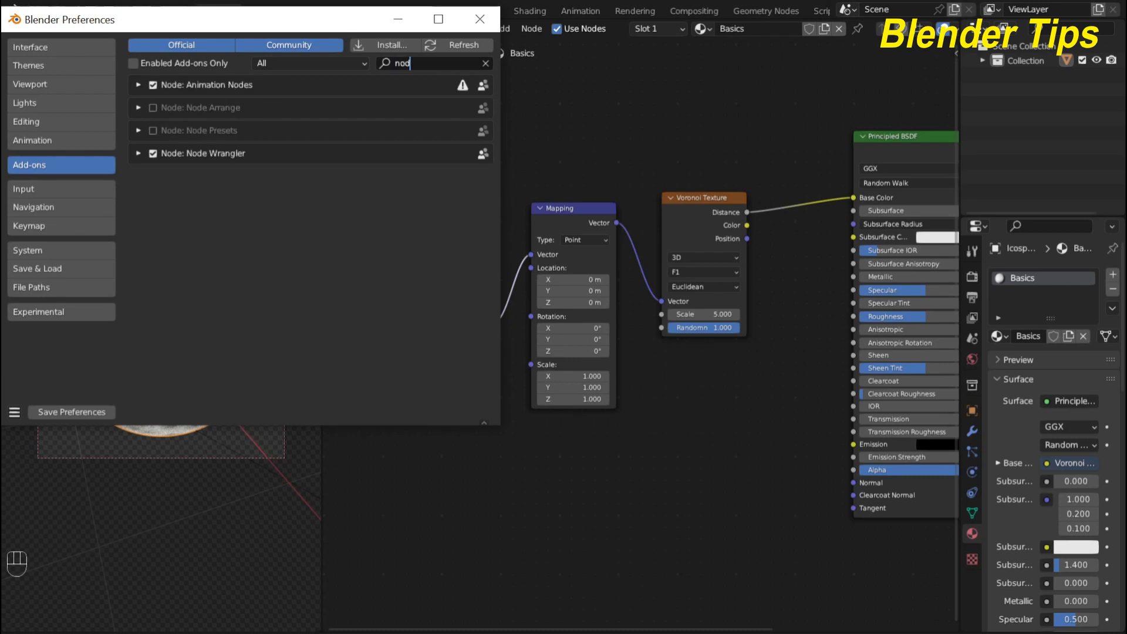
click(488, 19)
scroll(493, 135, down, 2)
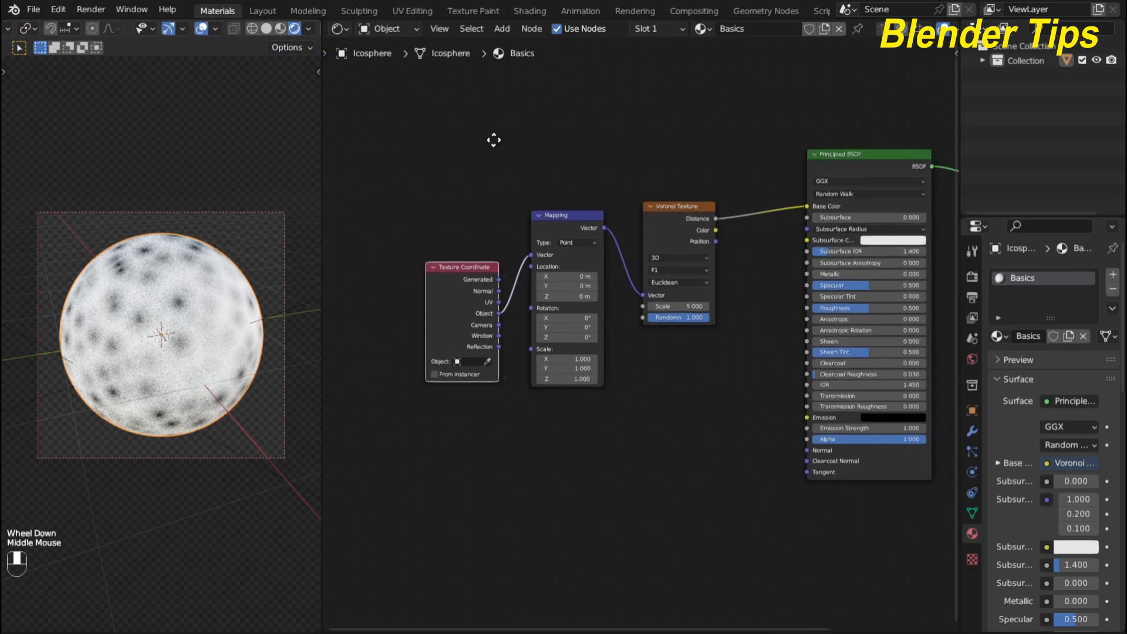
- Add a reroute point on the link between the Voronoi Texture and Base Color, and move it up above the nodes
key(F6)
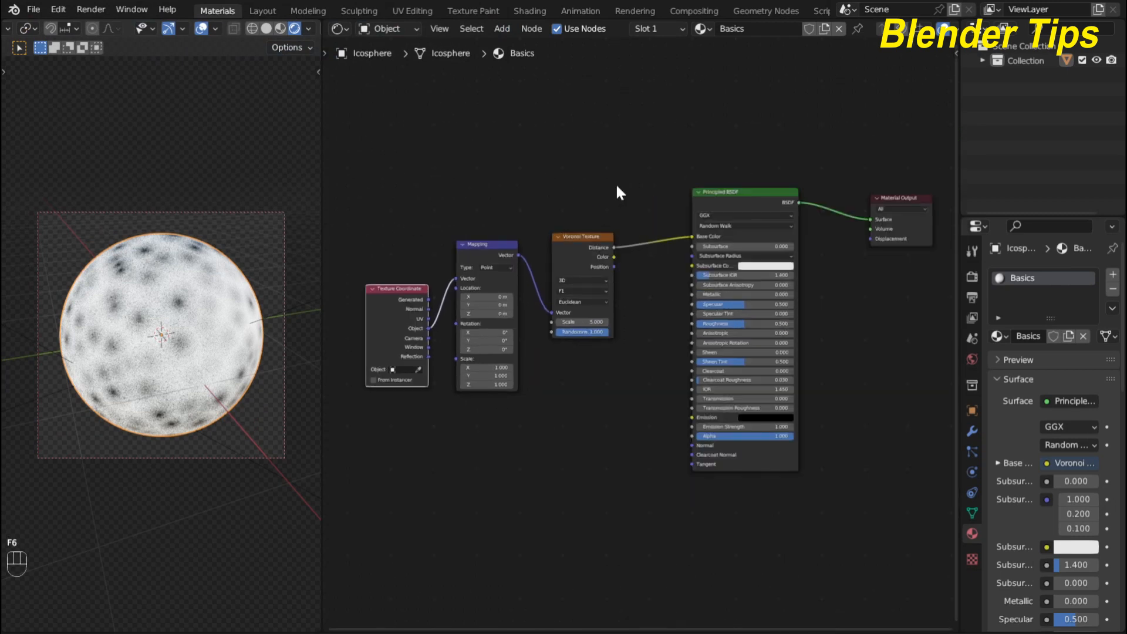
shift+right_drag(647, 220, 645, 254)
click(647, 242)
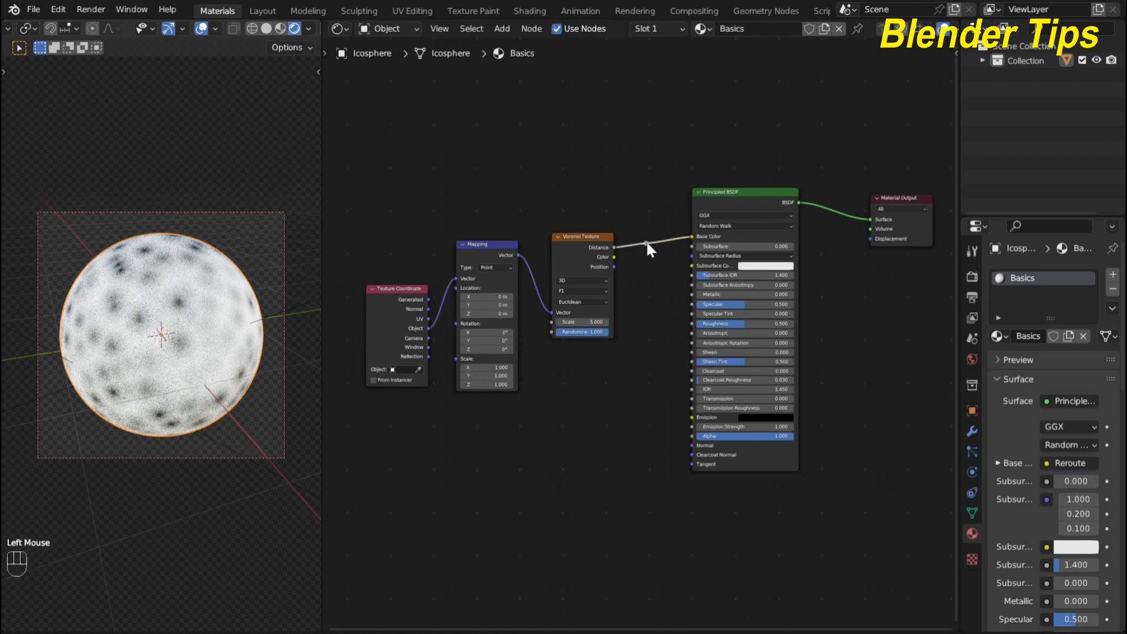
key(g)
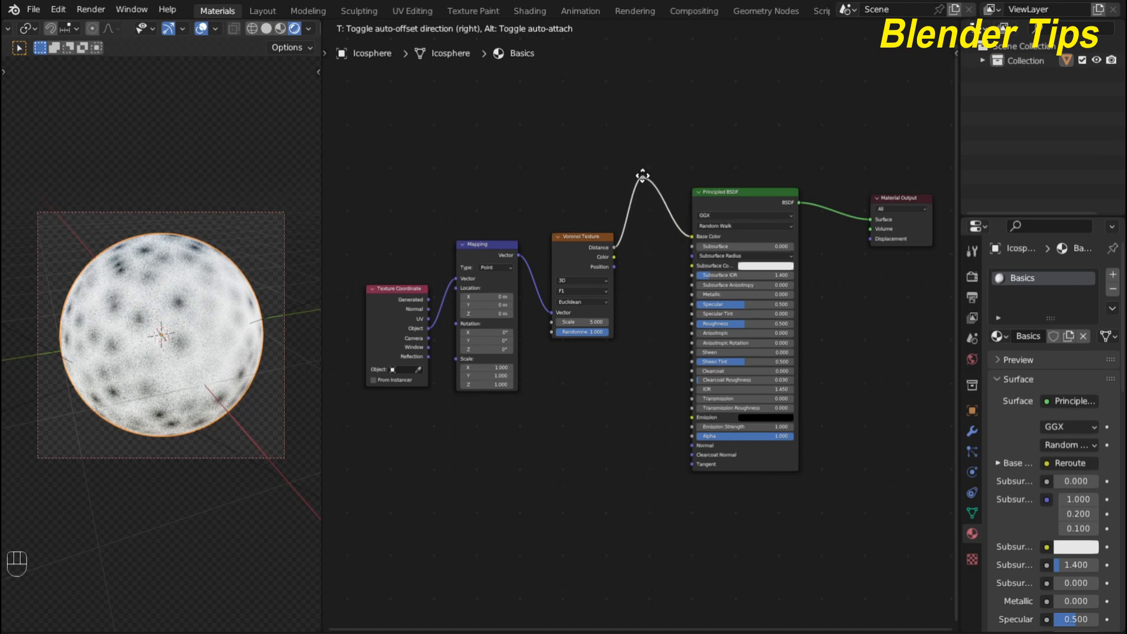
click(642, 175)
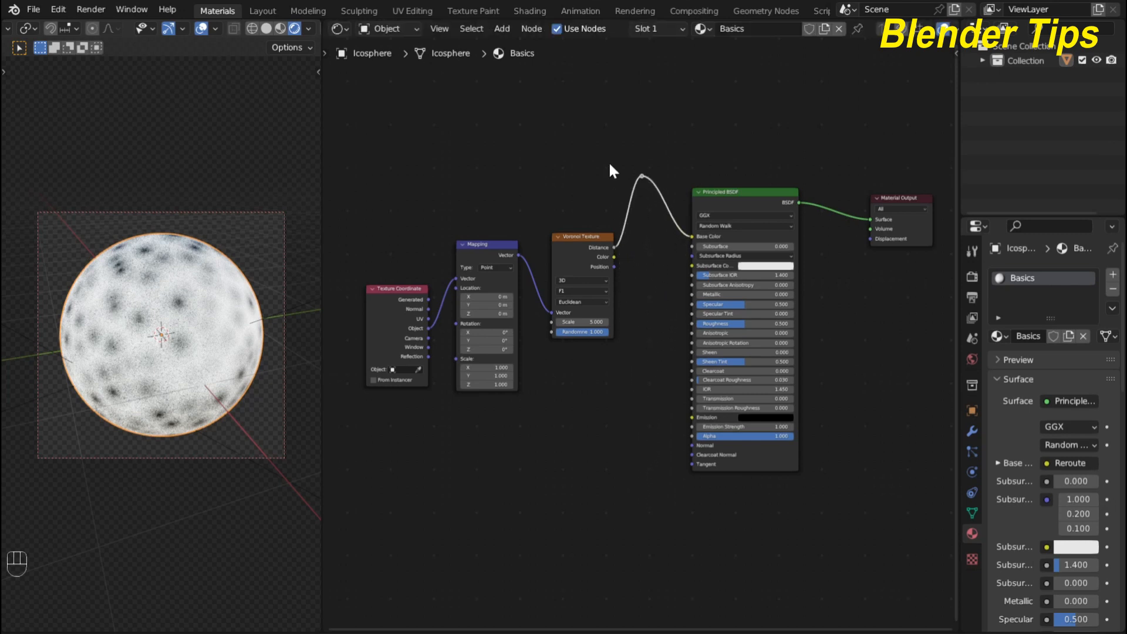
- Delete the Texture Coordinate, Mapping and Voronoi Texture nodes together with the leftover reroute point
scroll(609, 165, up, 3)
scroll(609, 165, down, 3)
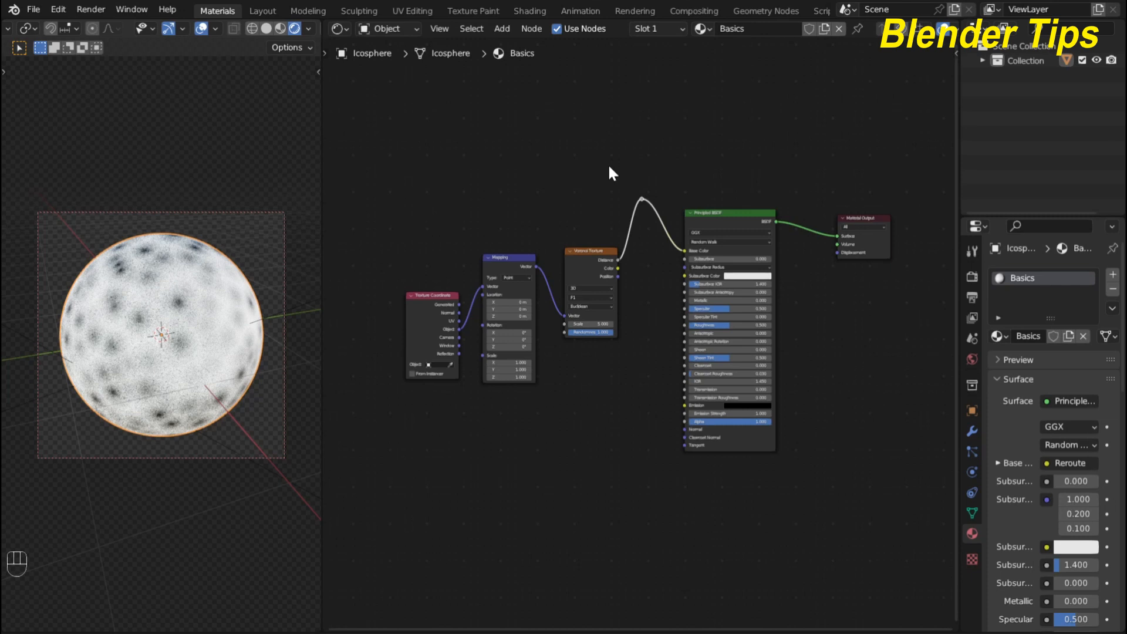
key(F6)
drag(364, 135, 636, 494)
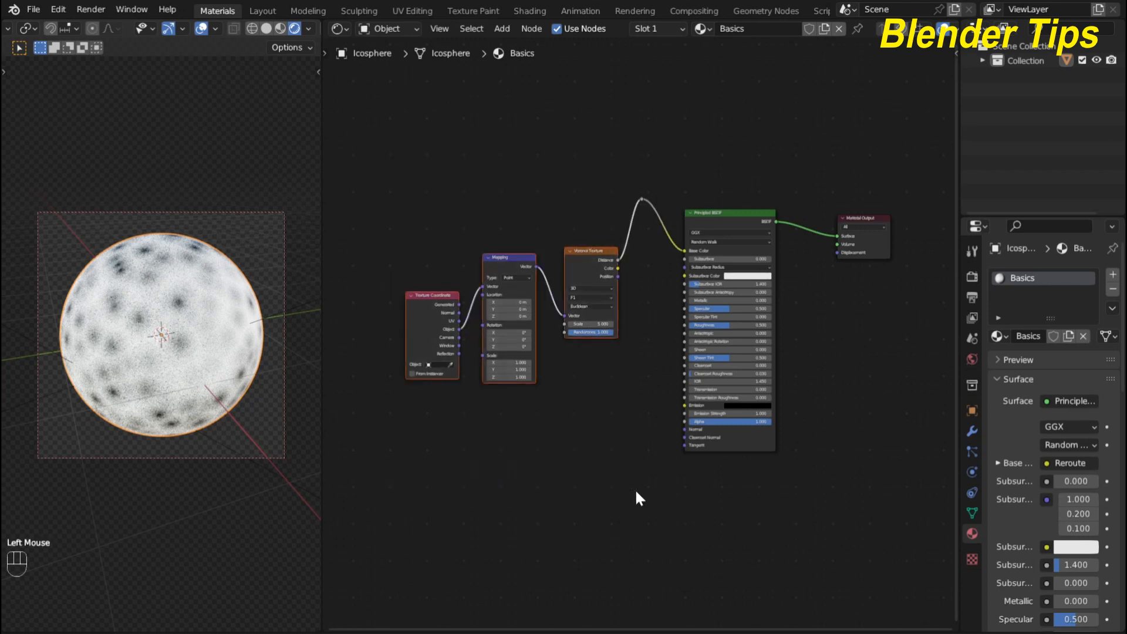
key(x)
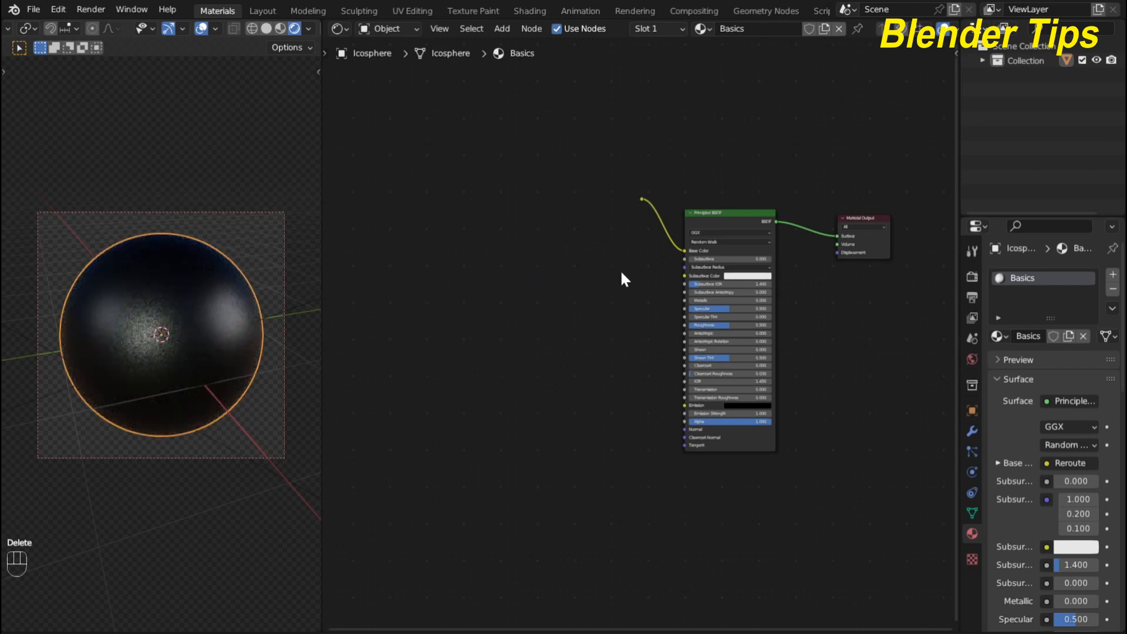
click(635, 197)
key(x)
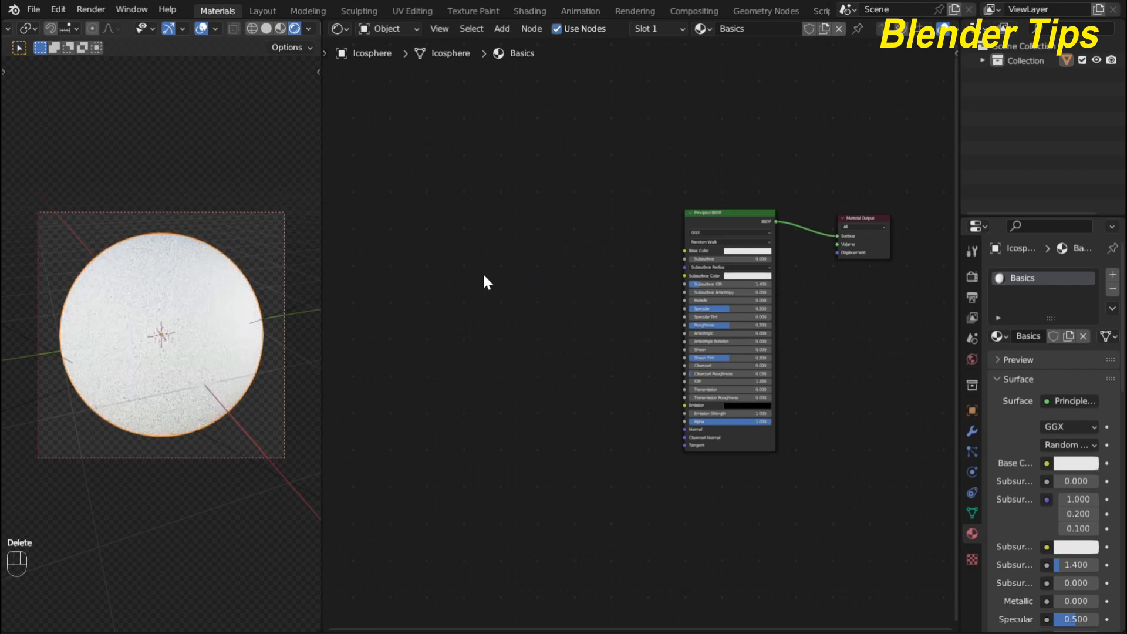
- Add a Noise Texture node on the input side of the Principled BSDF node
key(shift+a)
click(505, 174)
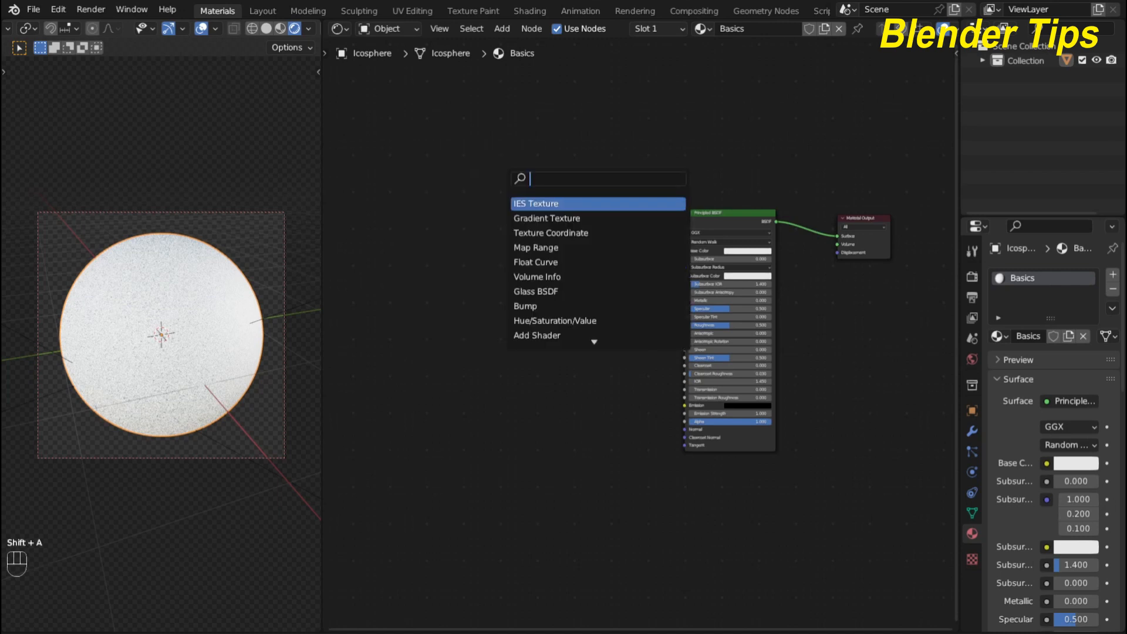
text(no)
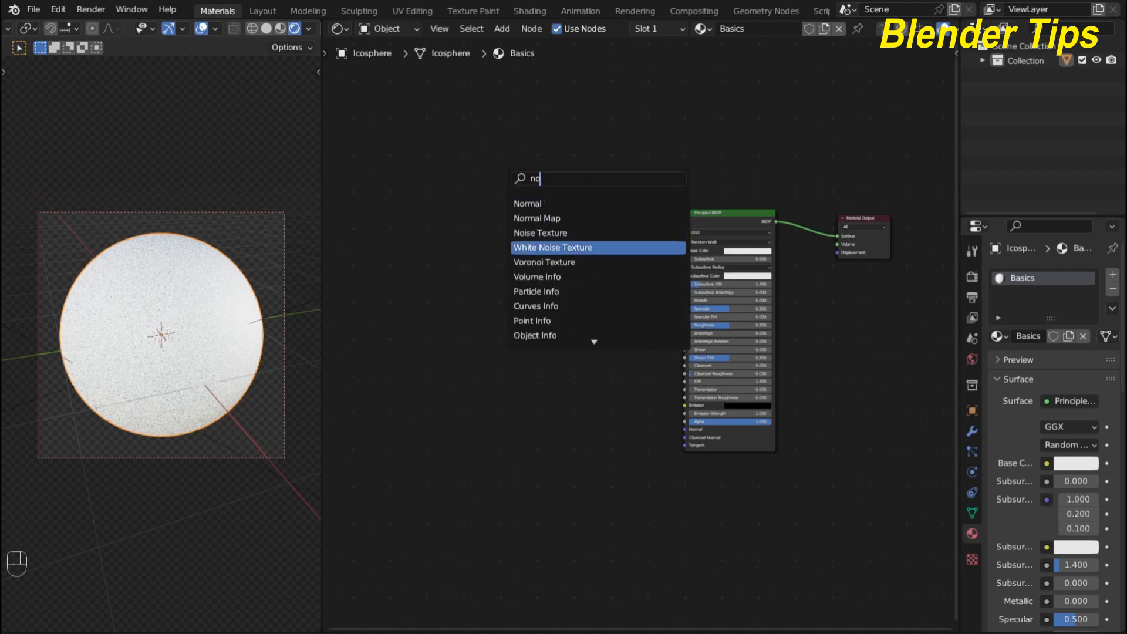
key(Return)
click(516, 286)
scroll(534, 267, up, 2)
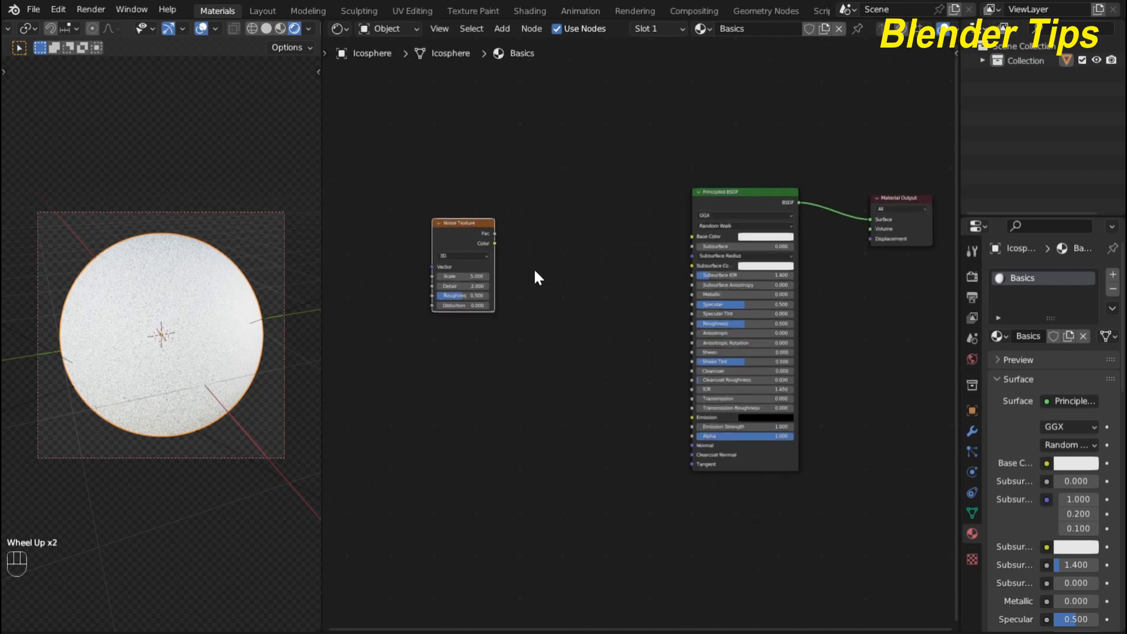
- Connect the Noise Texture's Fac output to the Principled BSDF's Base Color input
click(464, 232)
drag(495, 234, 689, 236)
middle_drag(485, 350, 552, 385)
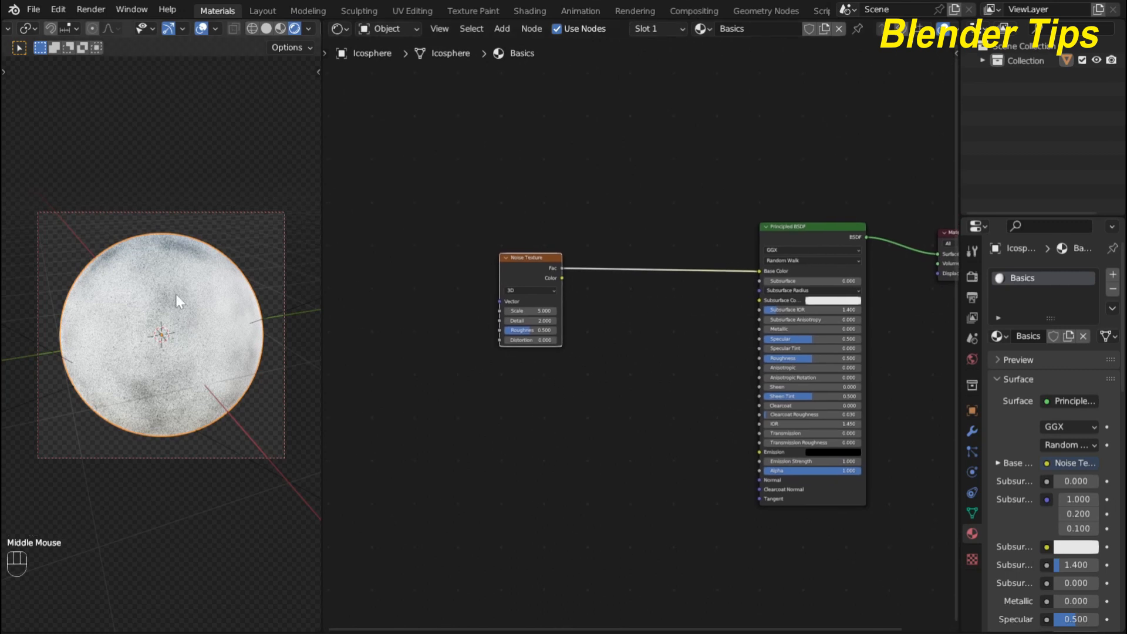
- Set the Noise Texture to Scale 8.7, Detail 4.6, Roughness 0.642 and Distortion 0.5, and move it farther from the Principled BSDF
scroll(432, 213, up, 3)
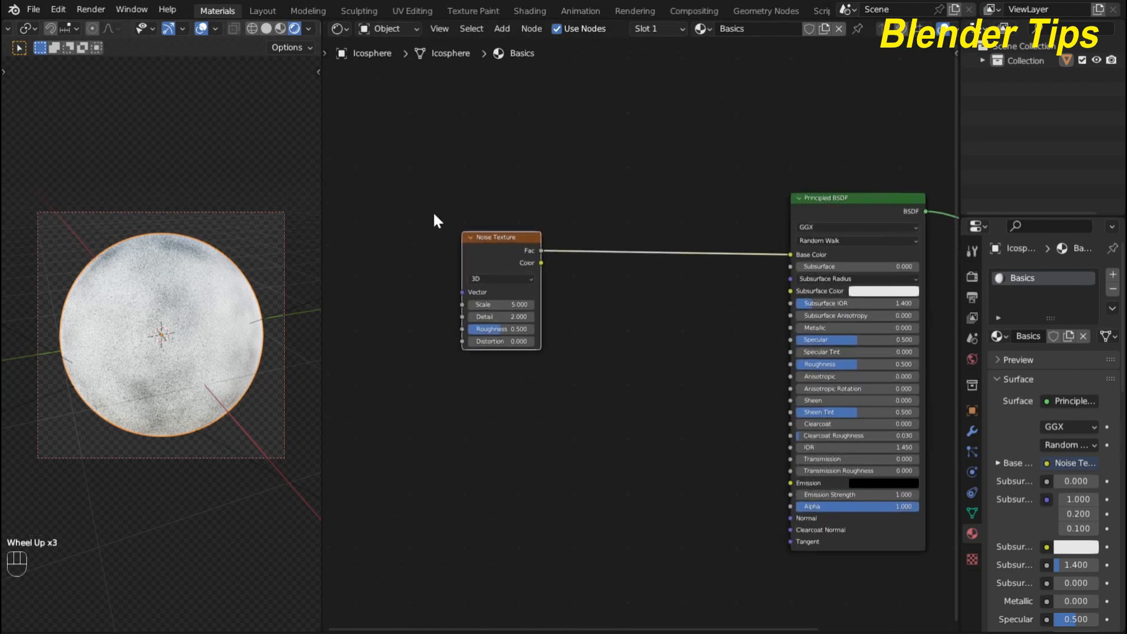
scroll(432, 217, up, 2)
scroll(557, 311, down, 3)
middle_drag(565, 312, 550, 276)
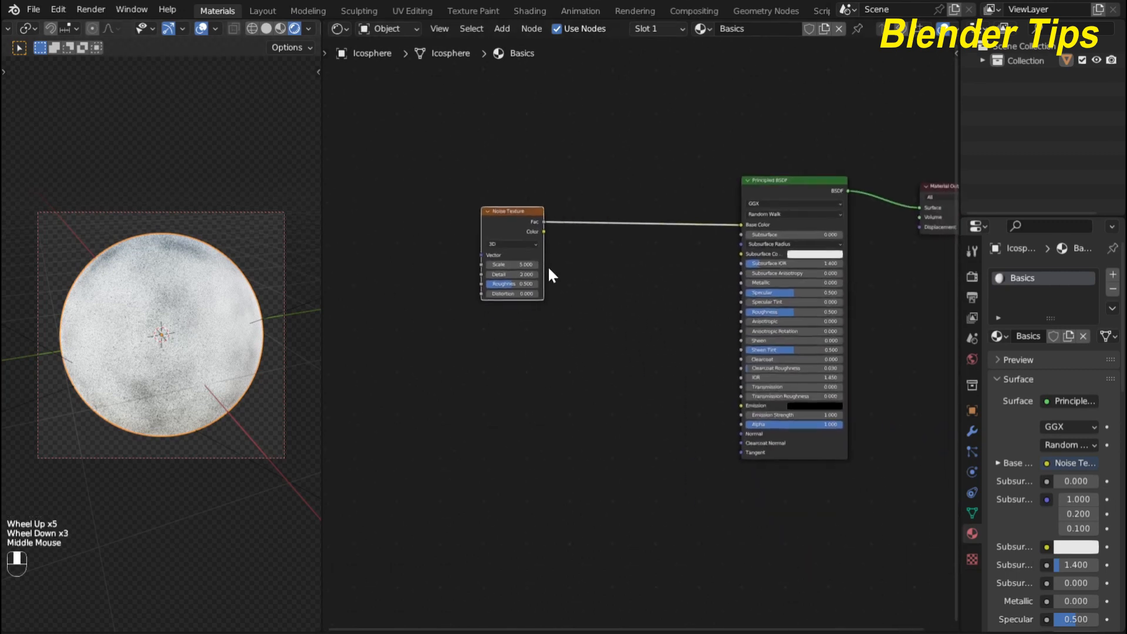
scroll(460, 298, up, 2)
click(477, 253)
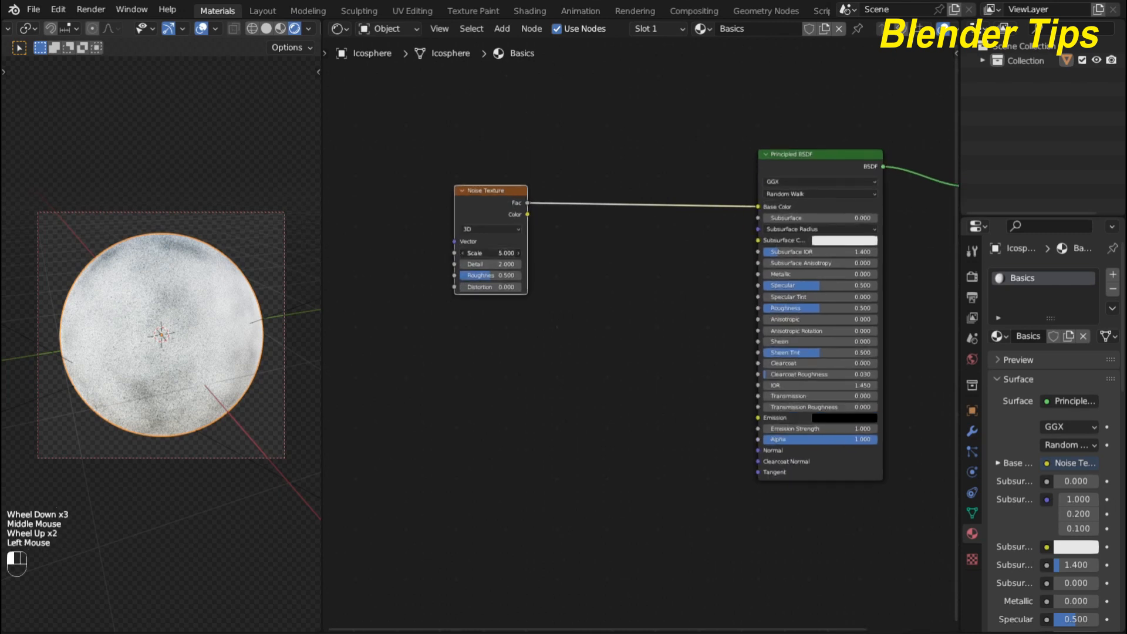
drag(476, 253, 502, 287)
drag(488, 200, 453, 215)
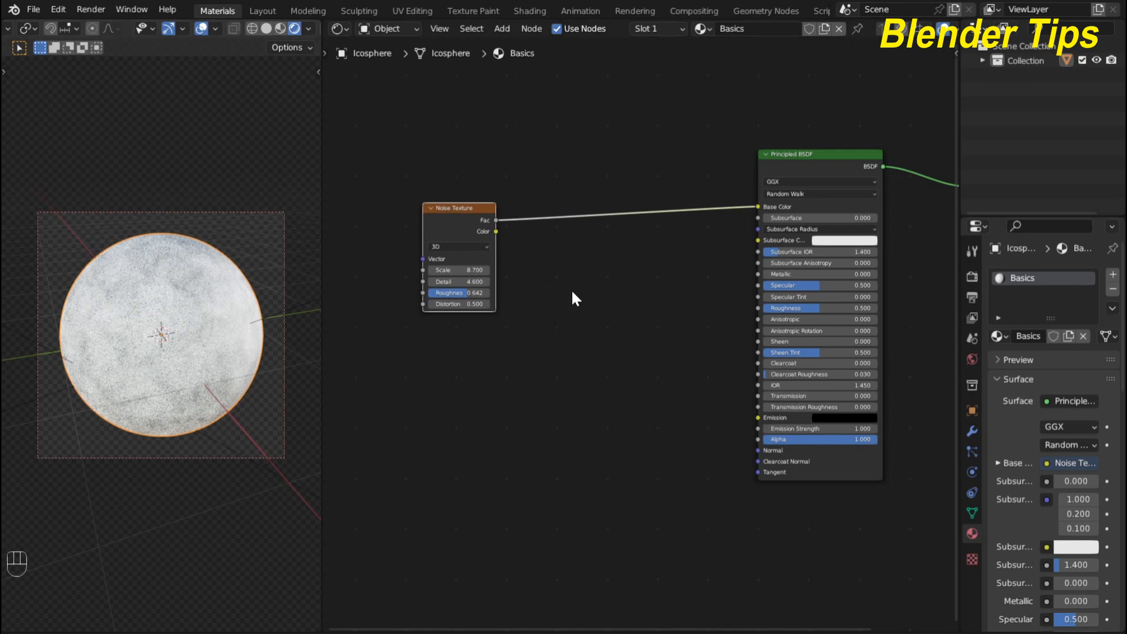
- Add a Color Ramp node onto the link between the Noise Texture and the Principled BSDF's Base Color
key(shift)
key(shift+a)
click(590, 269)
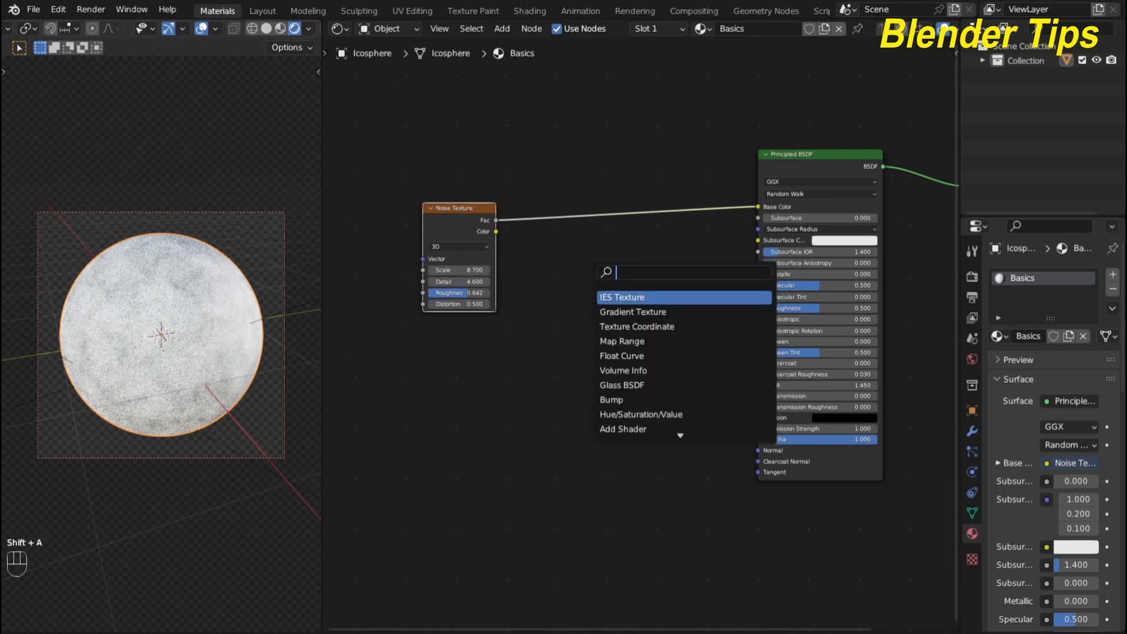
text(co)
key(Down)
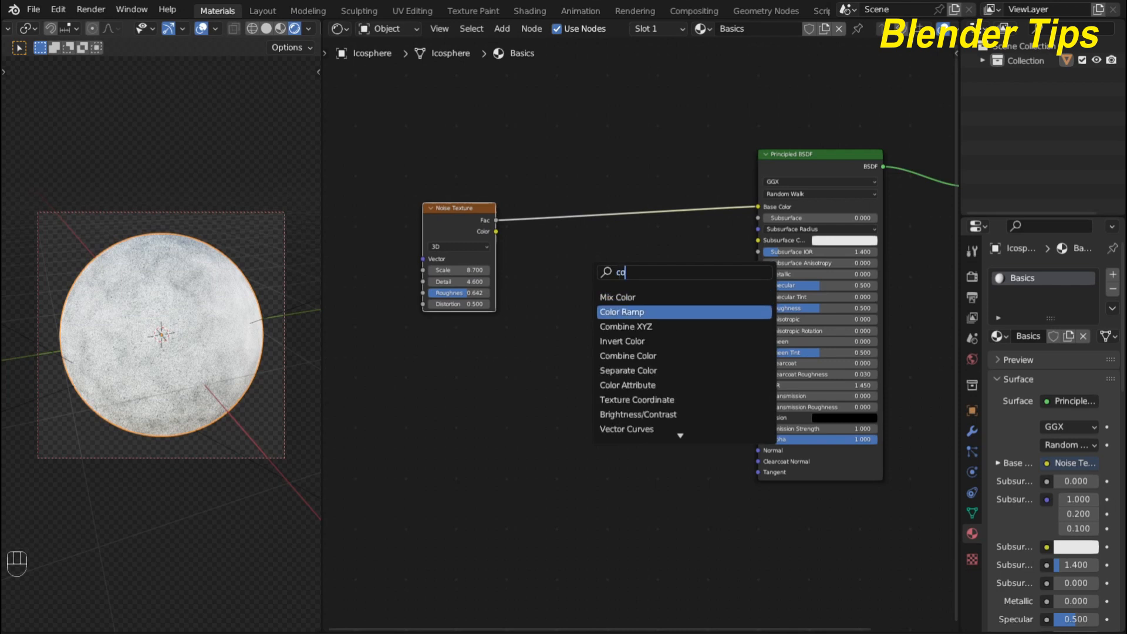
key(Return)
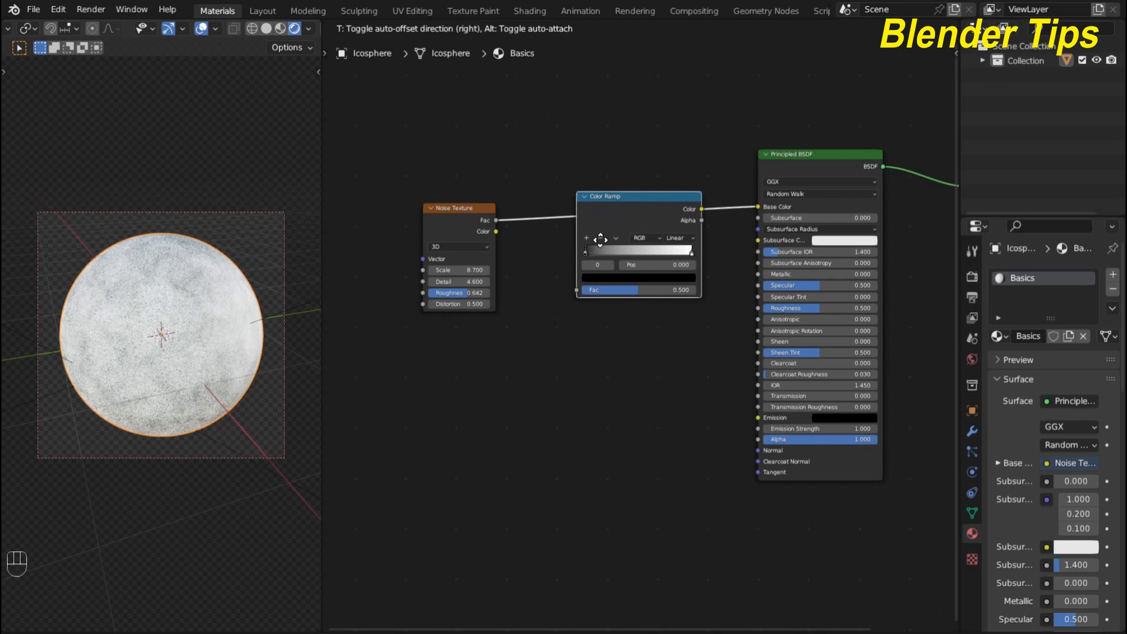
click(600, 241)
- Change the Color Ramp's black stop to a bright green
scroll(564, 320, up, 4)
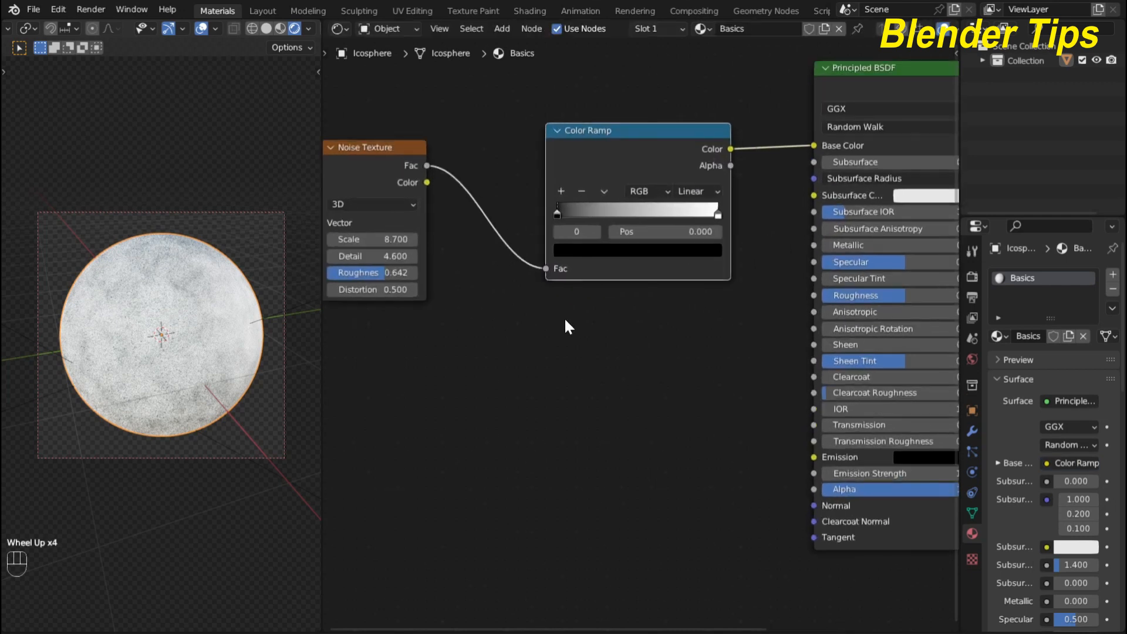
scroll(564, 320, down, 3)
middle_drag(565, 320, 642, 454)
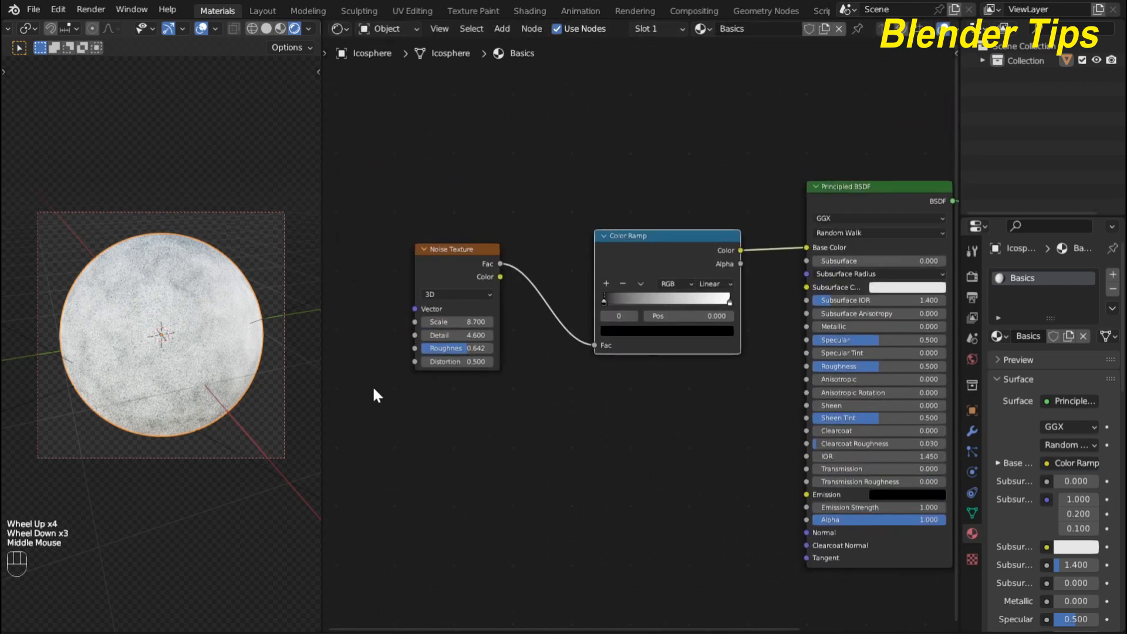
click(601, 302)
click(624, 330)
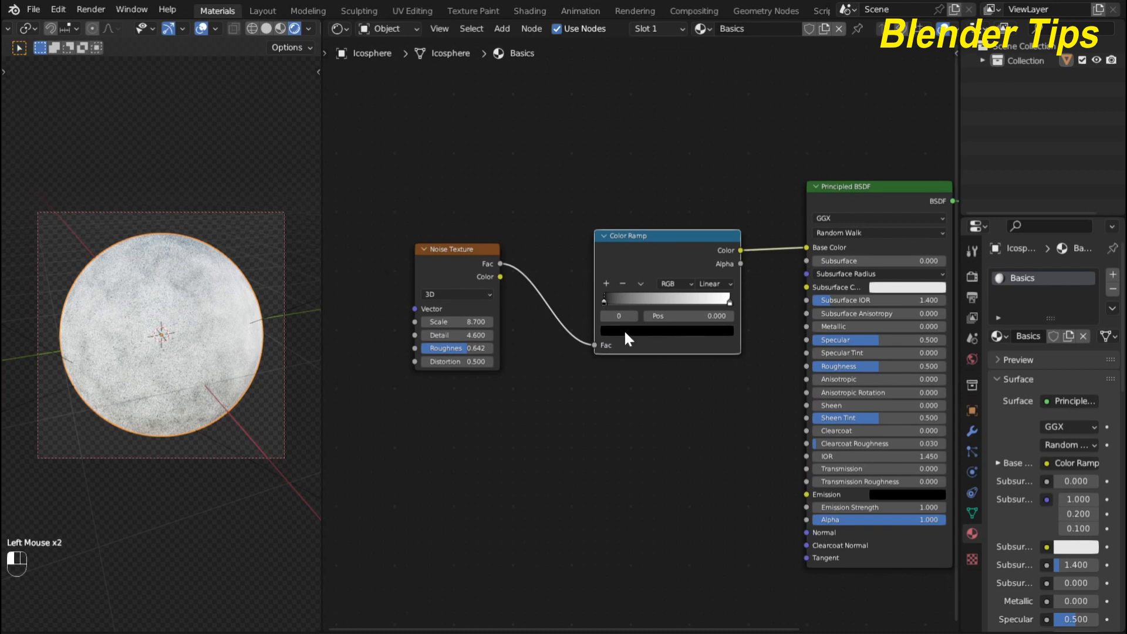
drag(702, 245, 704, 173)
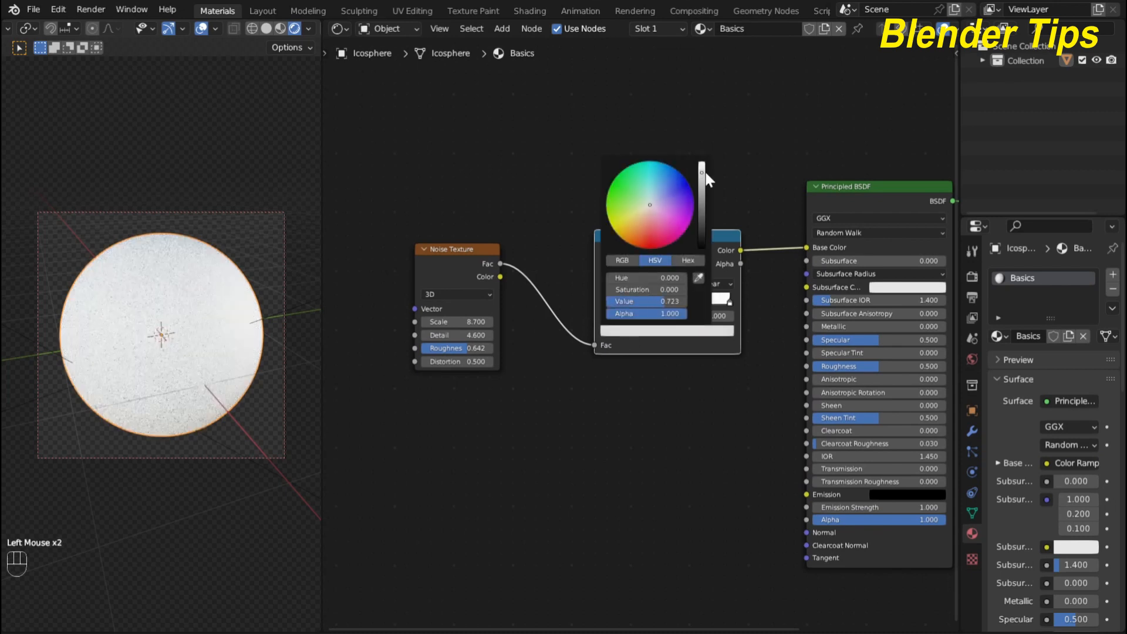
click(620, 181)
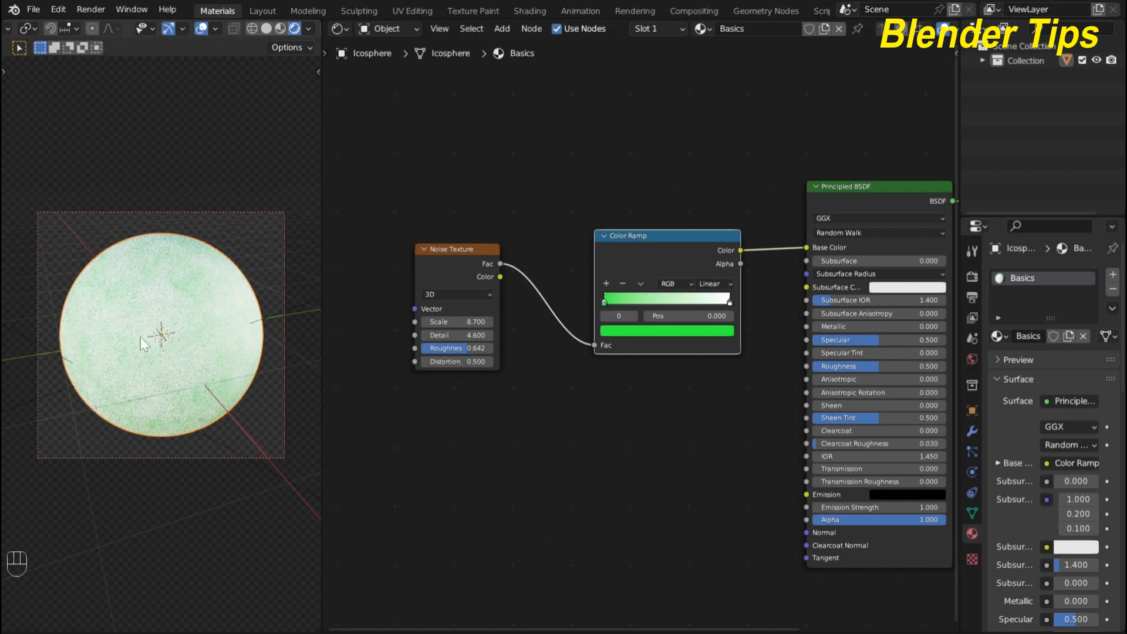
- Change the Color Ramp's white stop to a blue with Hue 0.675, Saturation 0.993 and Value 1
click(729, 302)
click(711, 330)
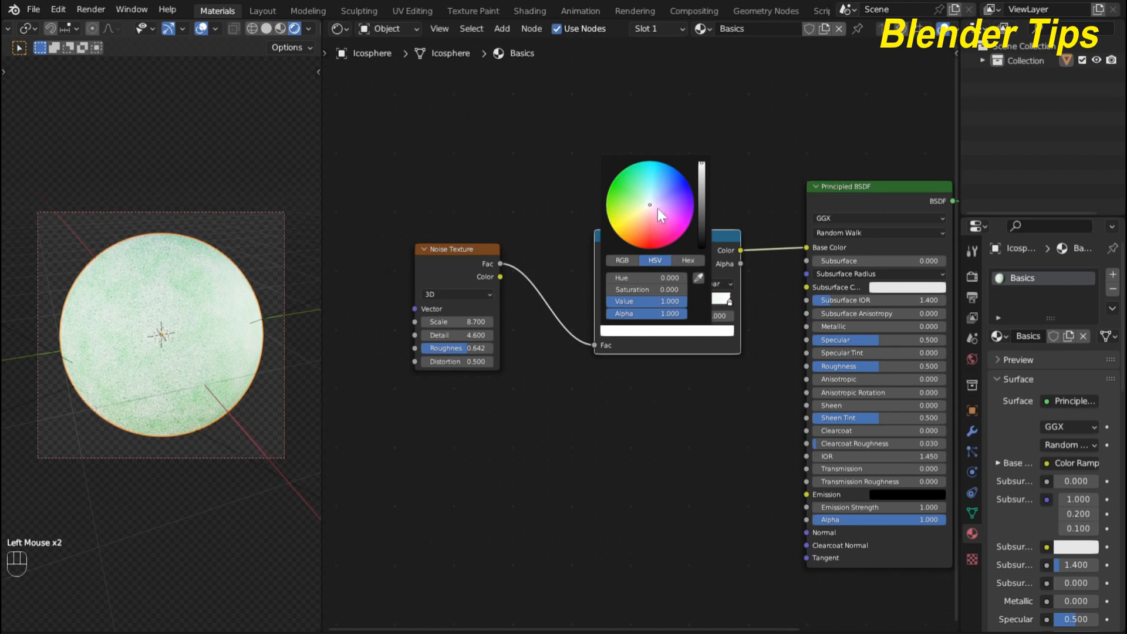
click(689, 192)
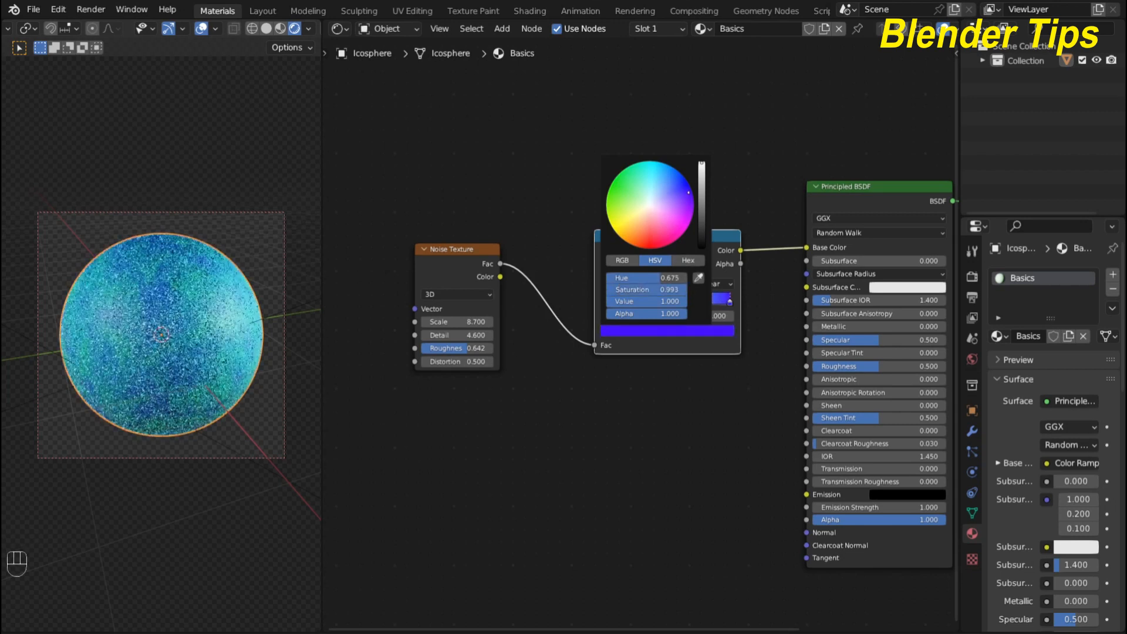
- Move the Color Ramp's green stop to position 0.253 and its blue stop to position 0.523
scroll(588, 419, up, 3)
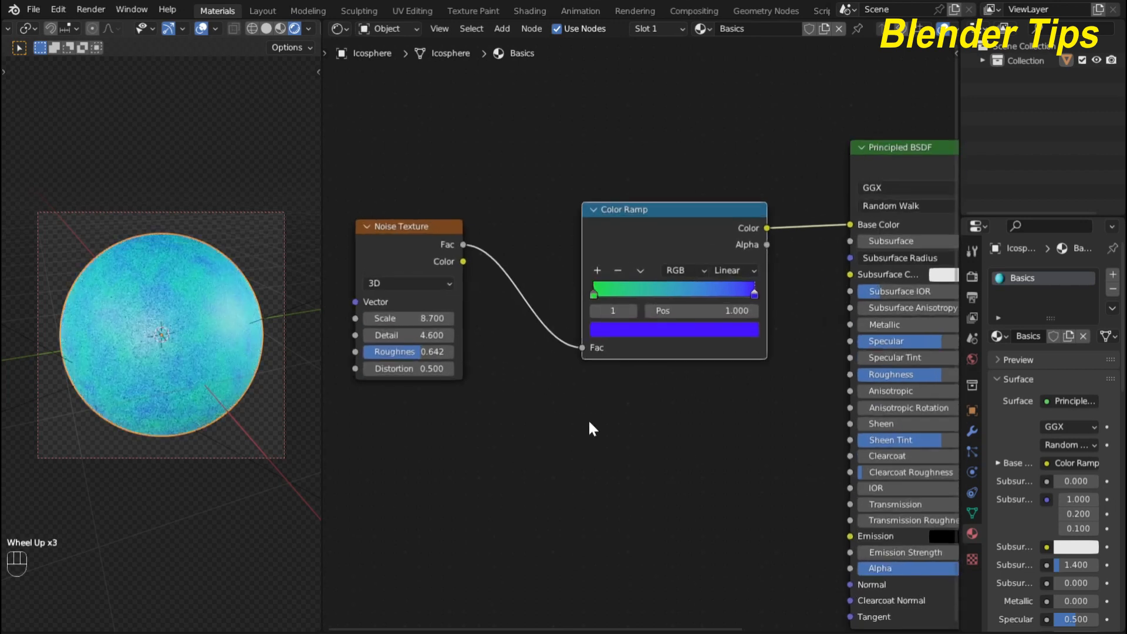
drag(567, 306, 609, 304)
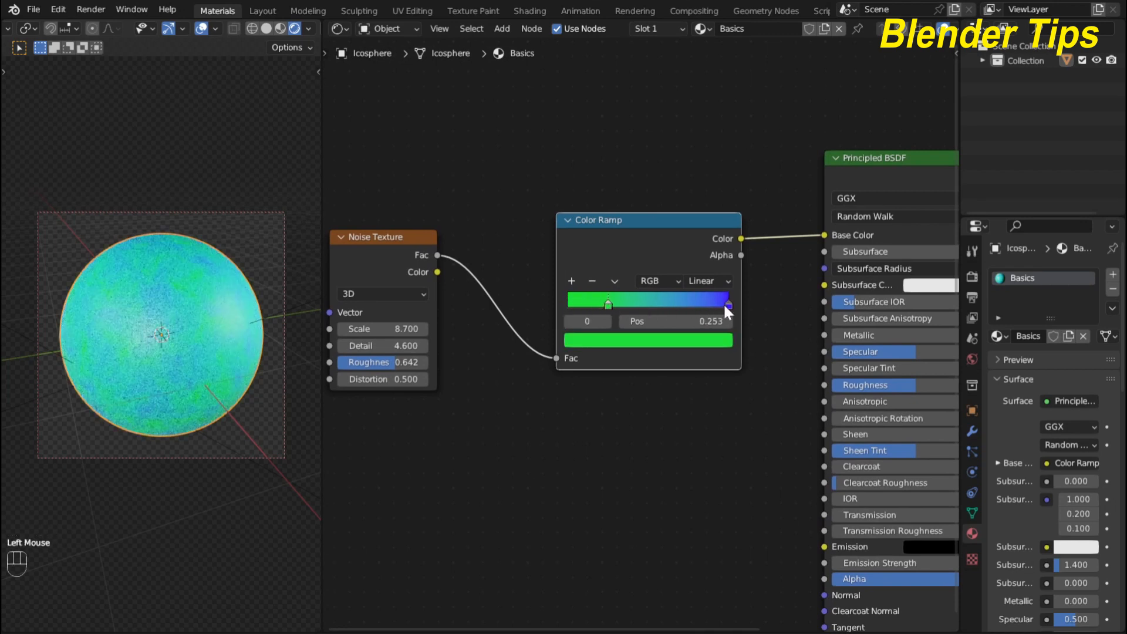
drag(726, 305, 643, 309)
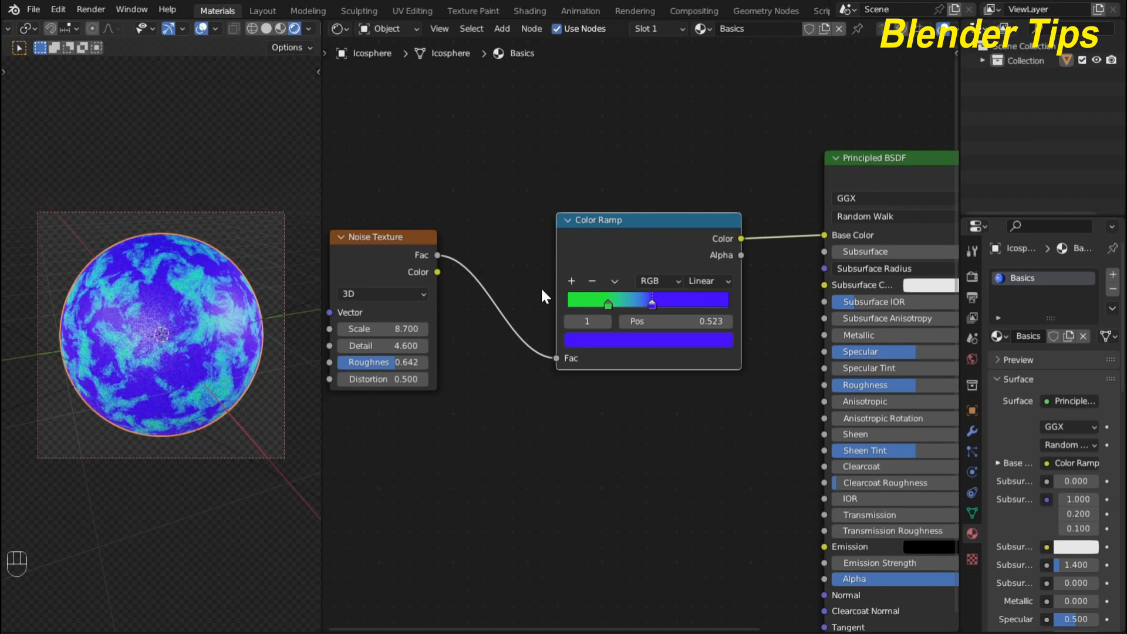
- Add a Texture Coordinate and Mapping setup to the Noise Texture node with Node Wrangler
key(F6)
click(443, 244)
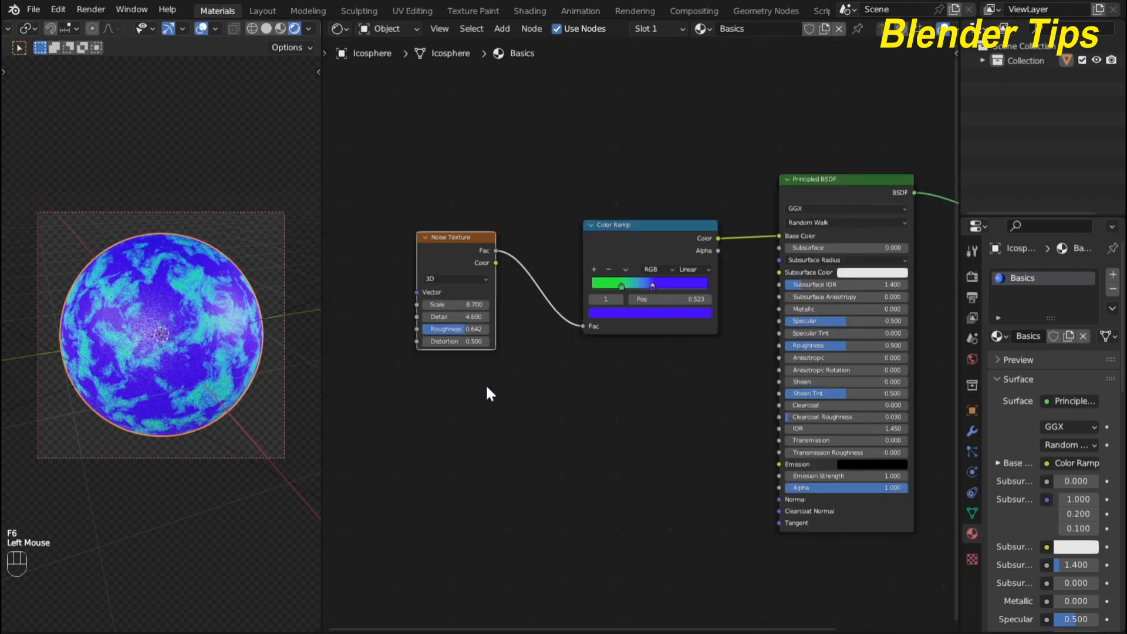
middle_drag(510, 390, 541, 392)
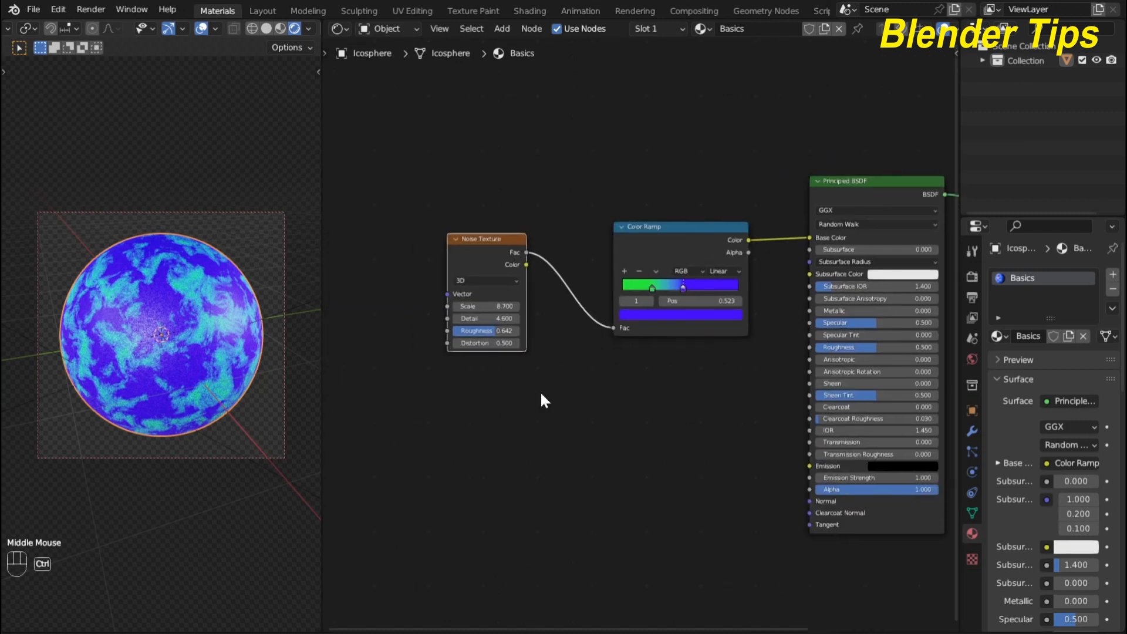
key(ctrl+t)
middle_drag(525, 408, 617, 420)
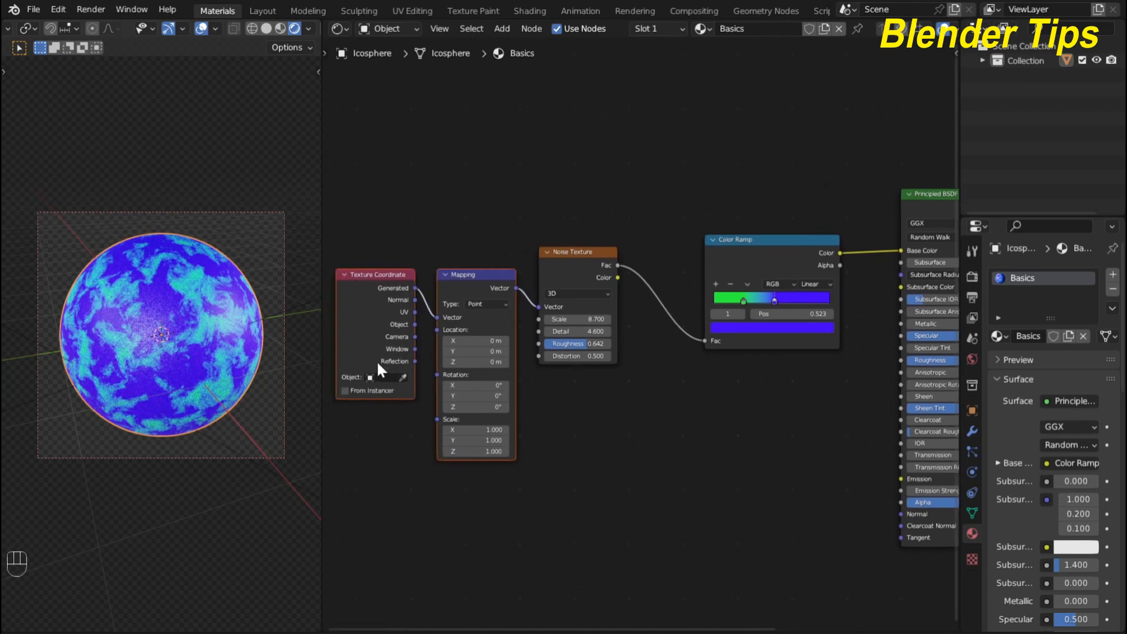
- Connect the Texture Coordinate's Object output to the Mapping node's Vector input in place of Generated
click(413, 213)
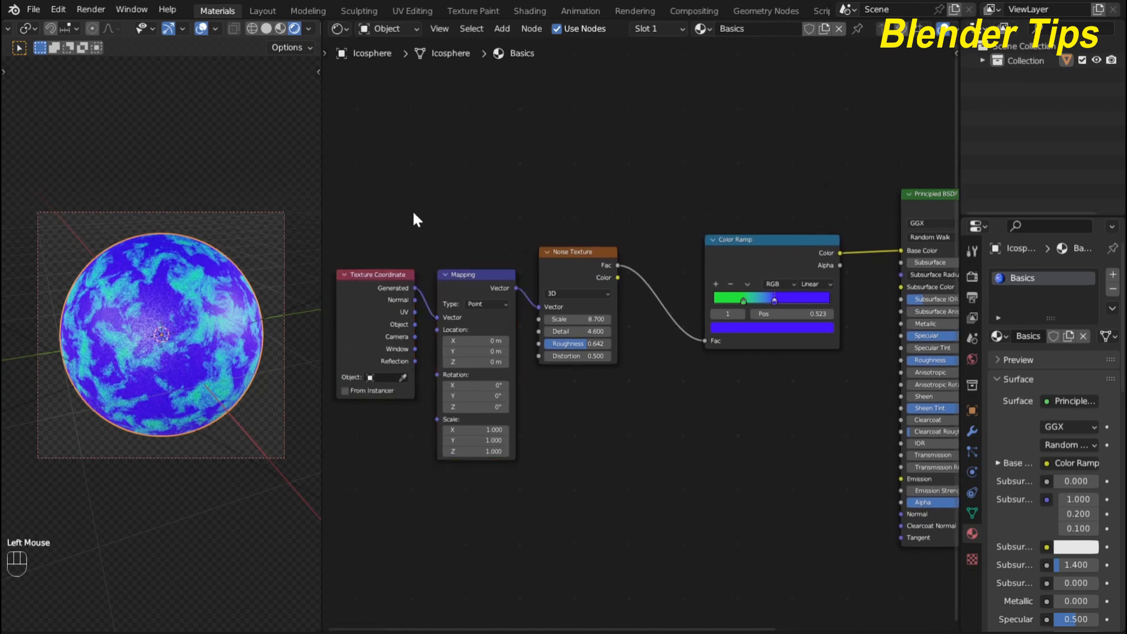
click(412, 326)
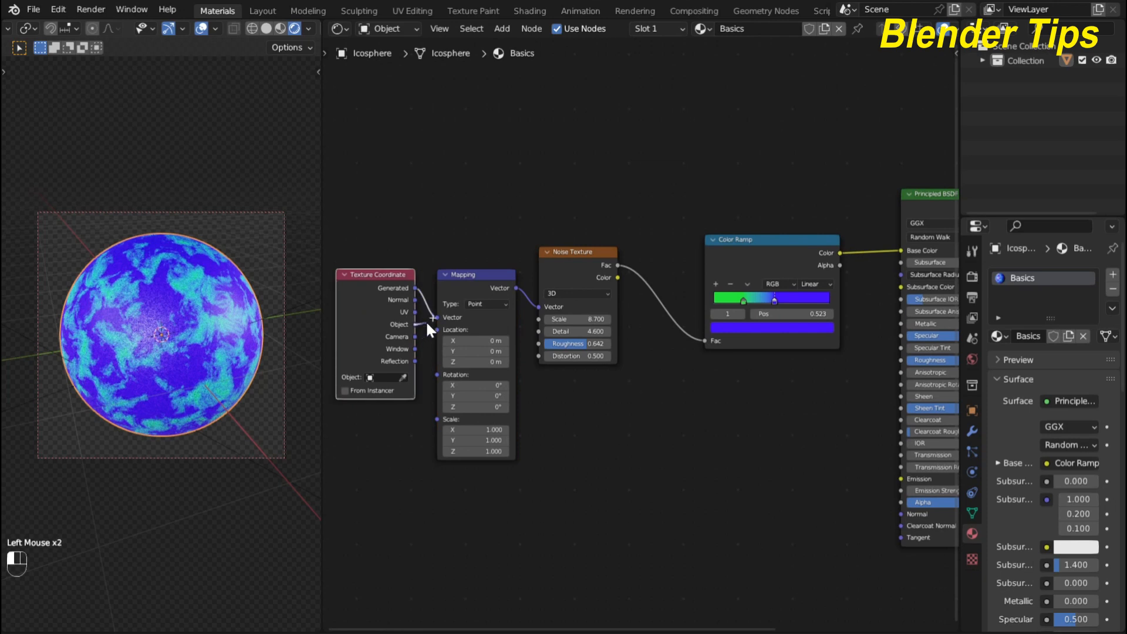
drag(435, 315, 437, 316)
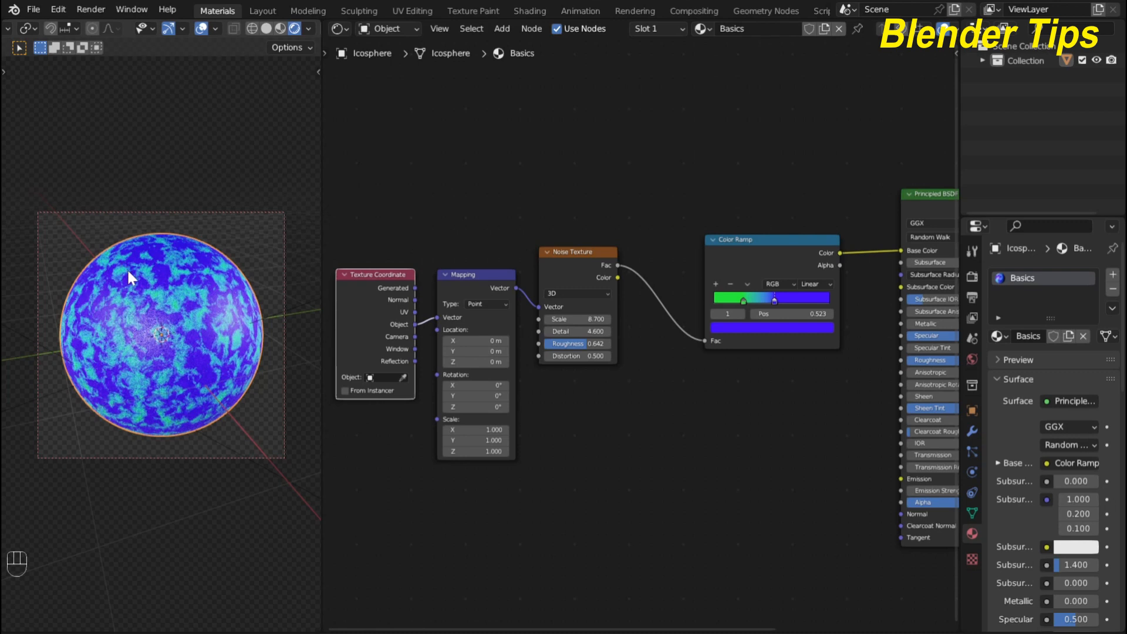
scroll(127, 268, up, 1)
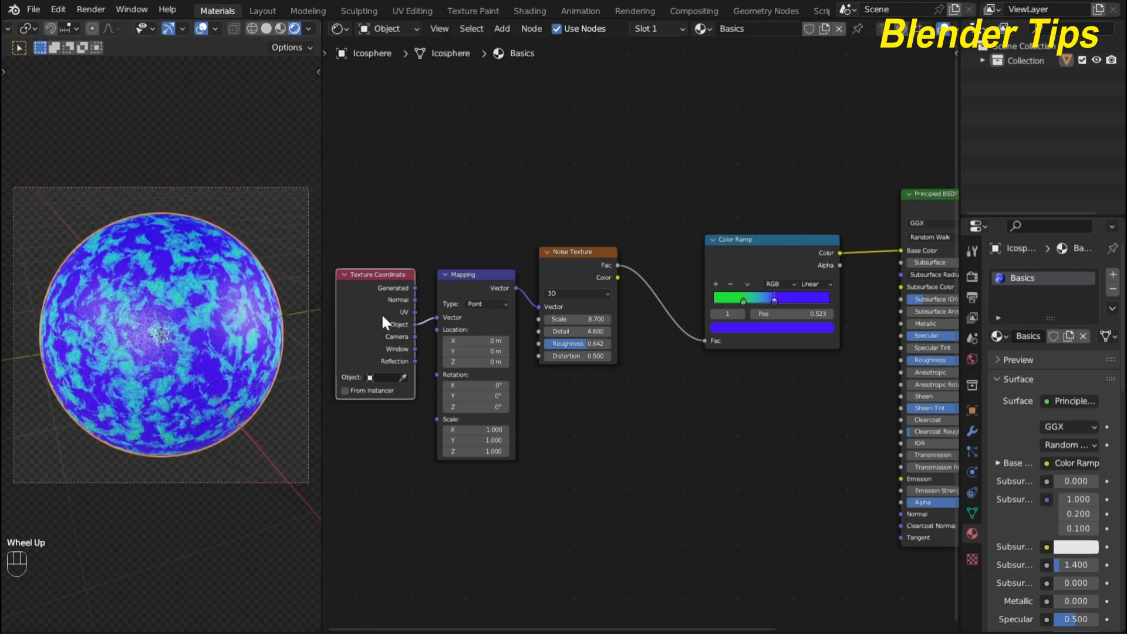
- Set the Noise Texture's Scale to 8.5 and its Distortion to 2.9
scroll(626, 387, down, 2)
middle_drag(625, 388, 599, 432)
scroll(594, 439, up, 2)
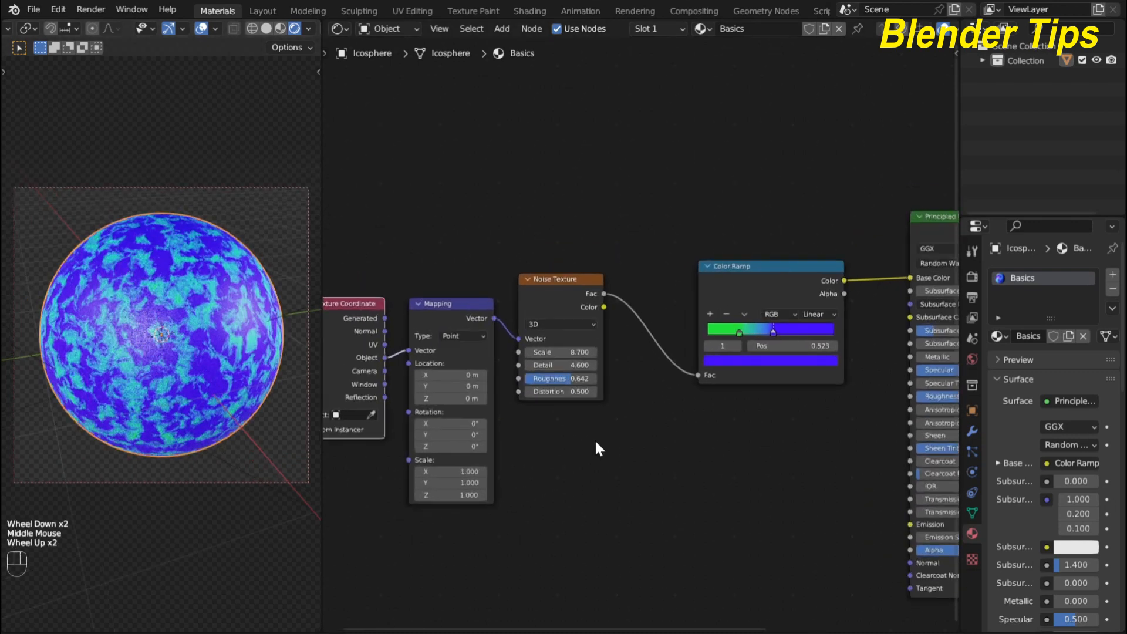
click(560, 352)
mouse_move(561, 352)
mouse_down()
mouse_move(537, 352)
mouse_move(549, 352)
mouse_up()
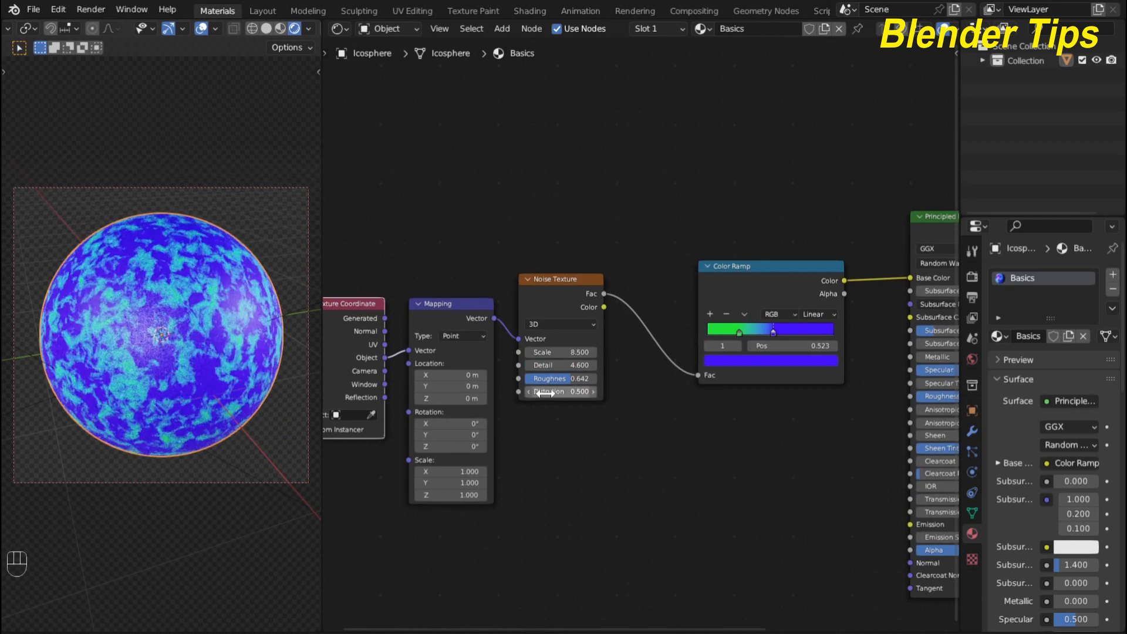
mouse_move(561, 392)
mouse_down()
mouse_move(590, 392)
mouse_move(578, 392)
mouse_up()
- Delete the Noise Texture node between the Mapping and Color Ramp nodes
scroll(523, 188, down, 3)
middle_drag(523, 189, 515, 206)
scroll(516, 206, up, 3)
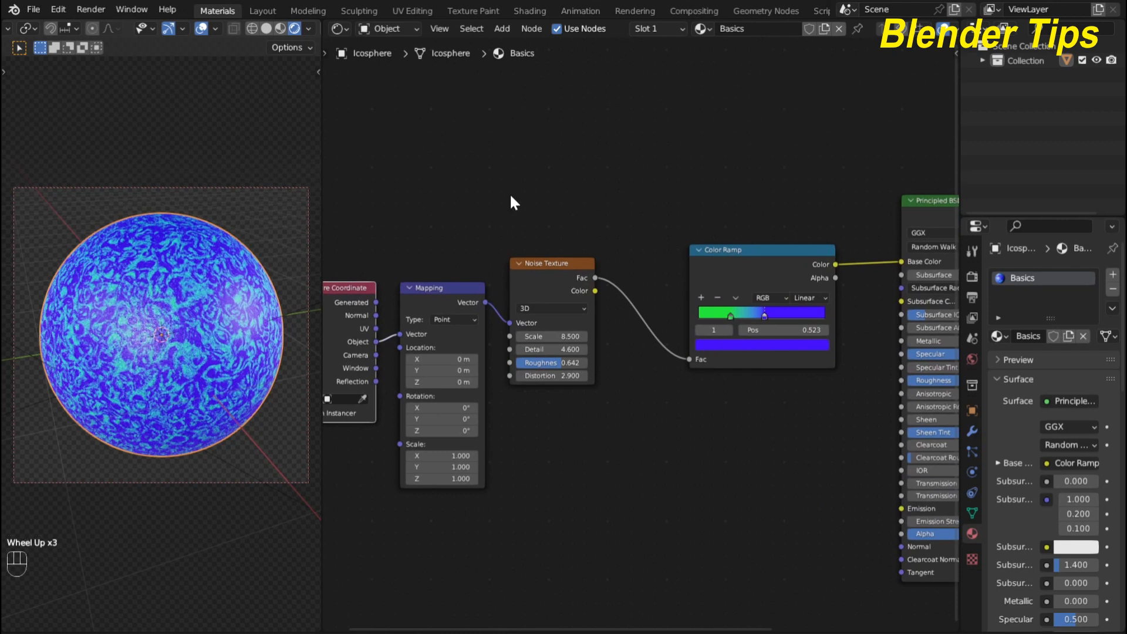
click(534, 293)
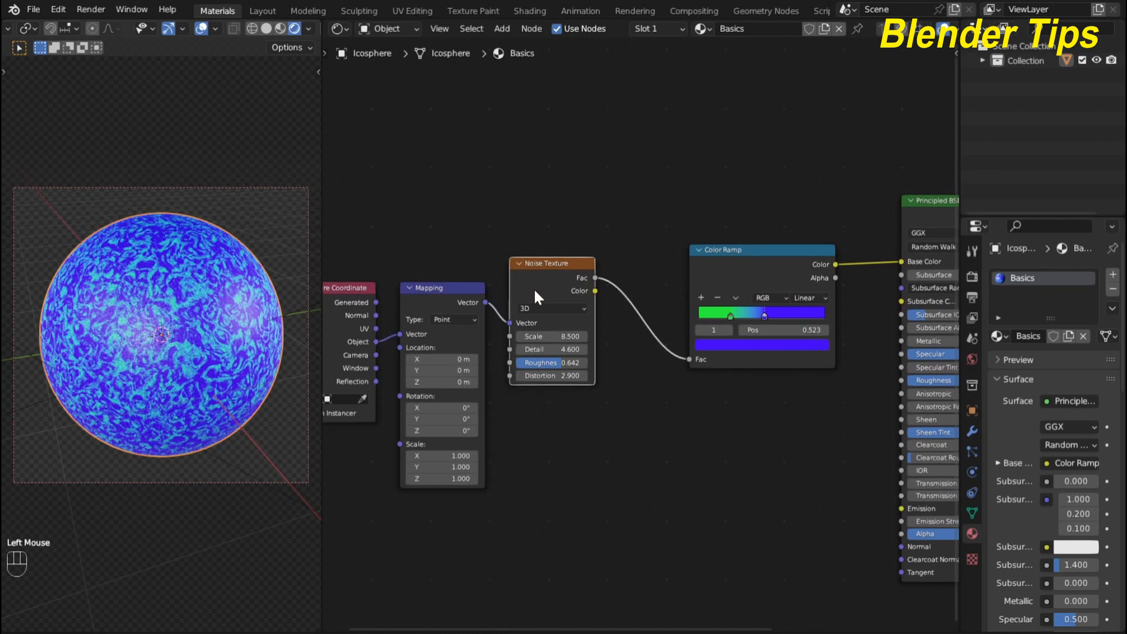
key(Delete)
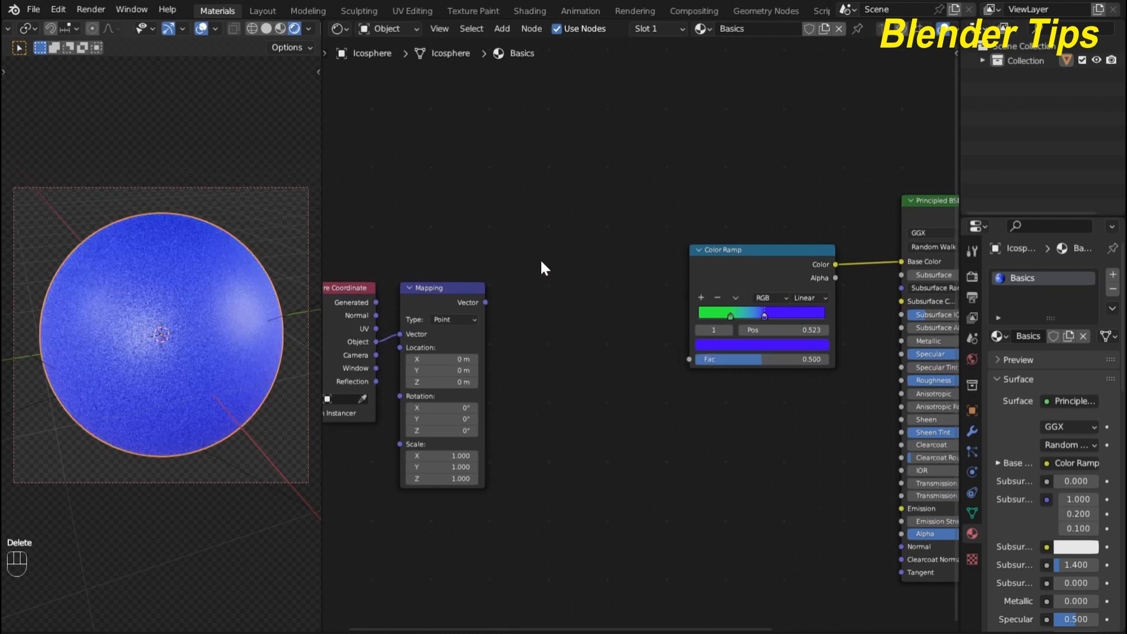
- Add a Voronoi Texture node, feeding Mapping's Vector into its Vector input and its Distance output into the Color Ramp's Fac
key(shift+a)
click(556, 182)
text(vo)
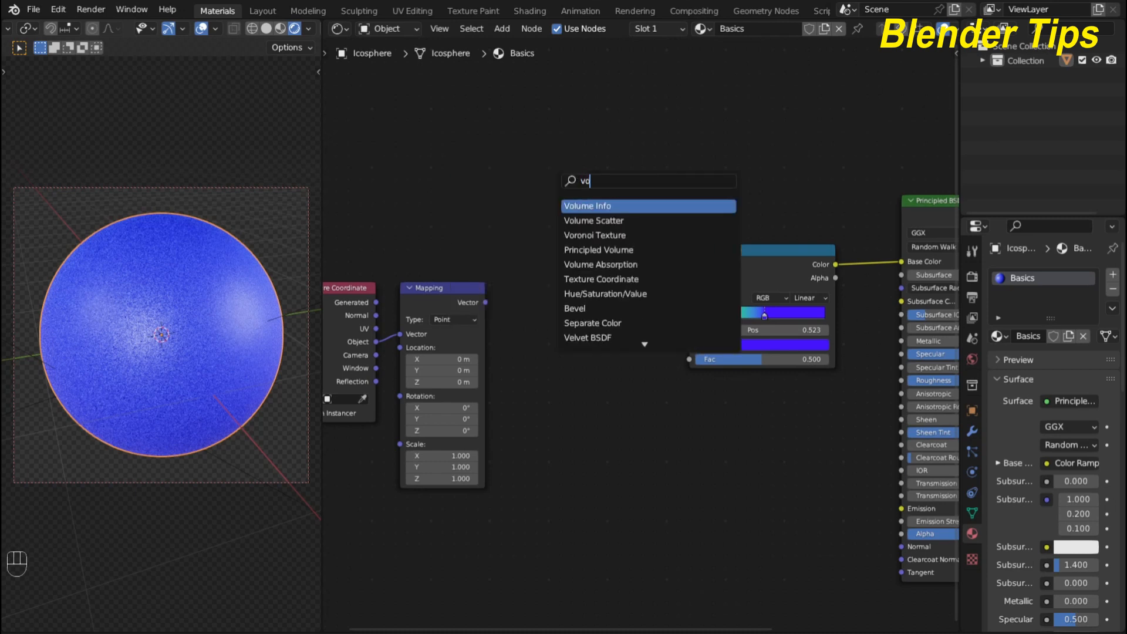
click(581, 235)
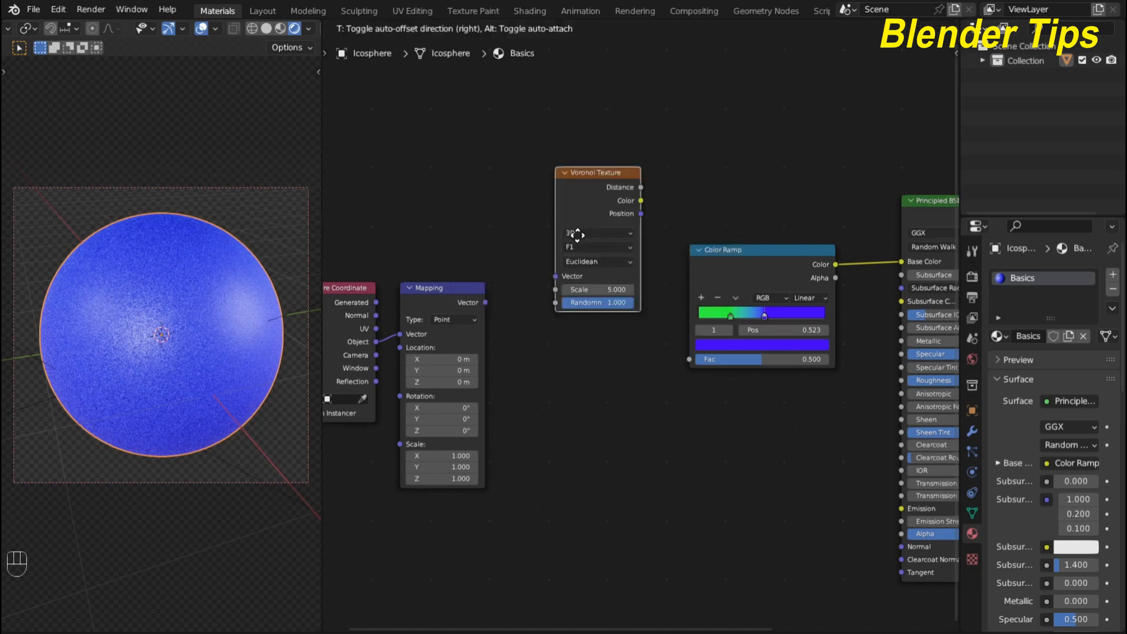
click(554, 313)
drag(485, 303, 532, 357)
drag(618, 267, 685, 357)
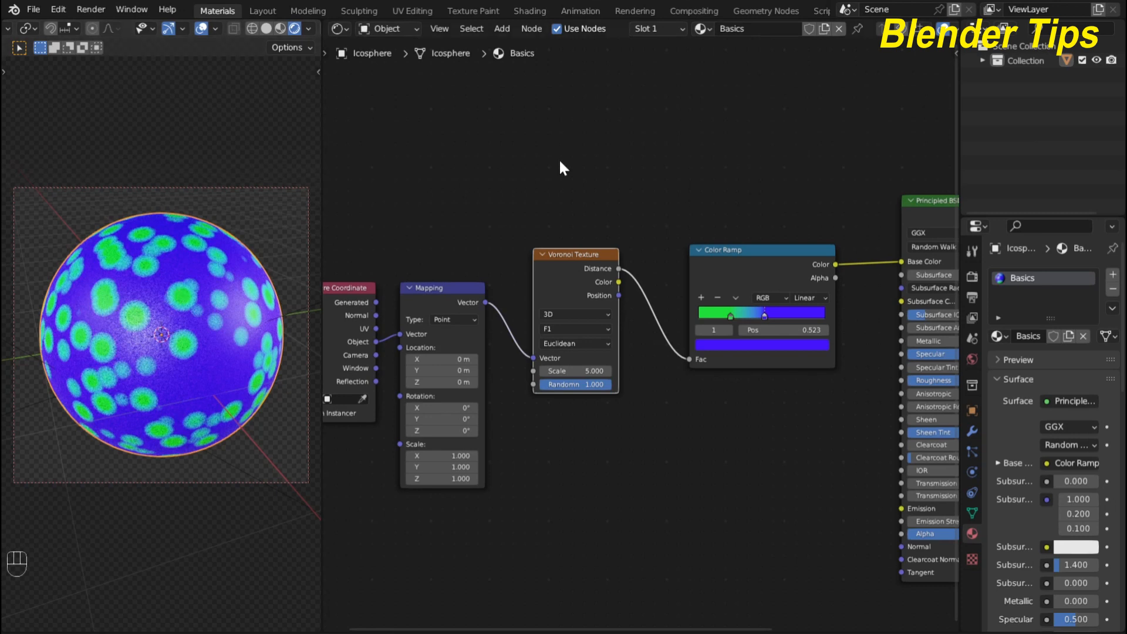
scroll(114, 361, up, 4)
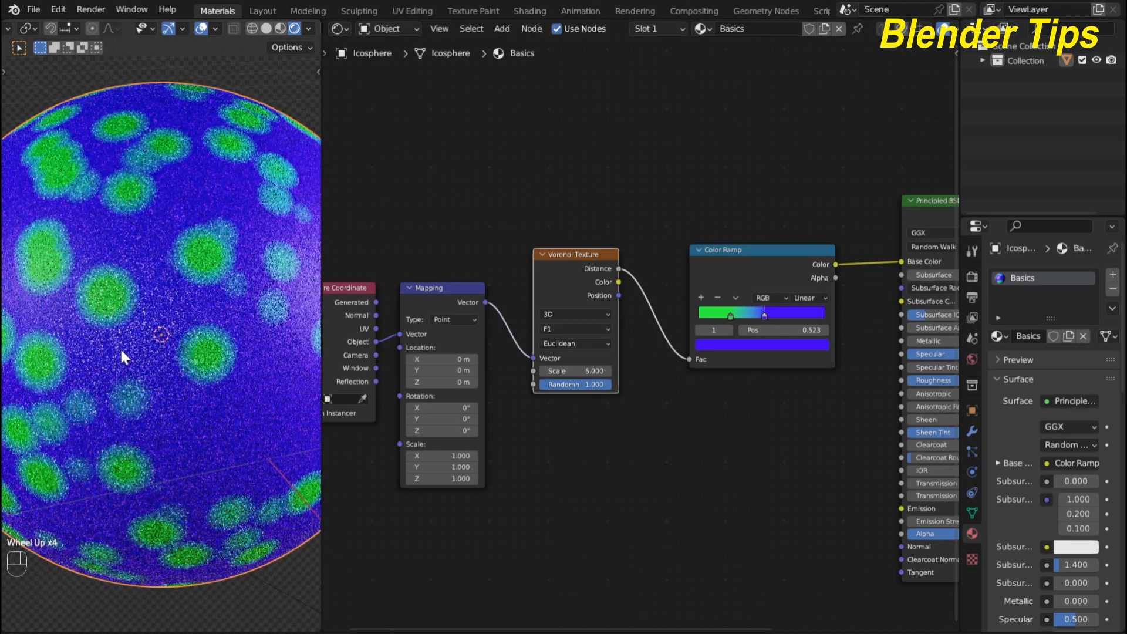
scroll(119, 347, down, 2)
scroll(608, 211, up, 2)
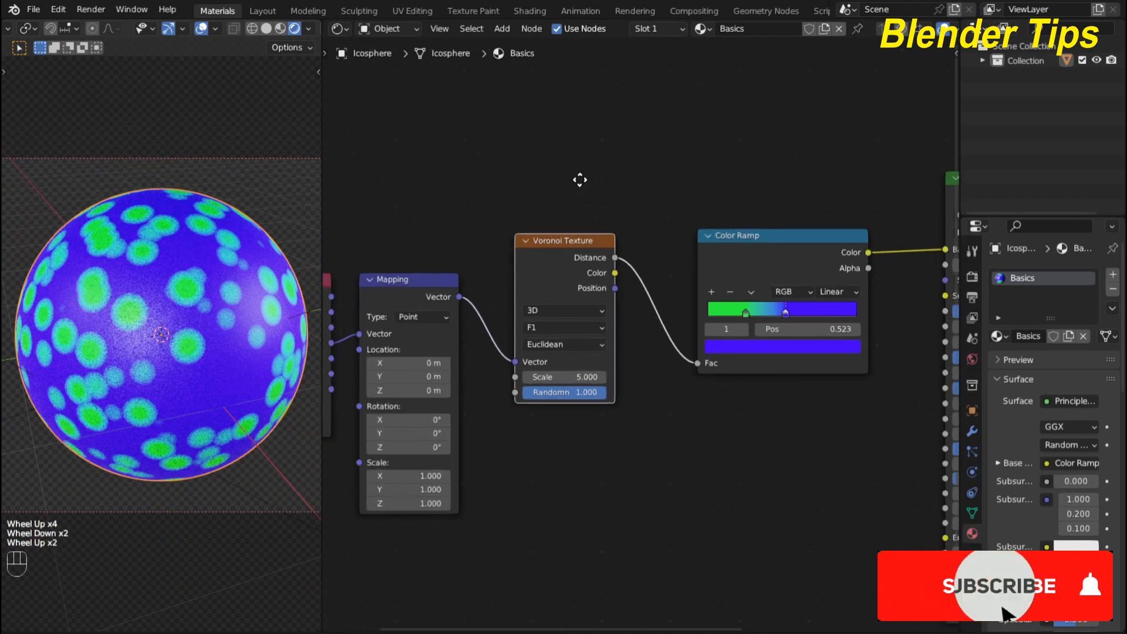
middle_drag(581, 281, 587, 258)
scroll(648, 381, up, 1)
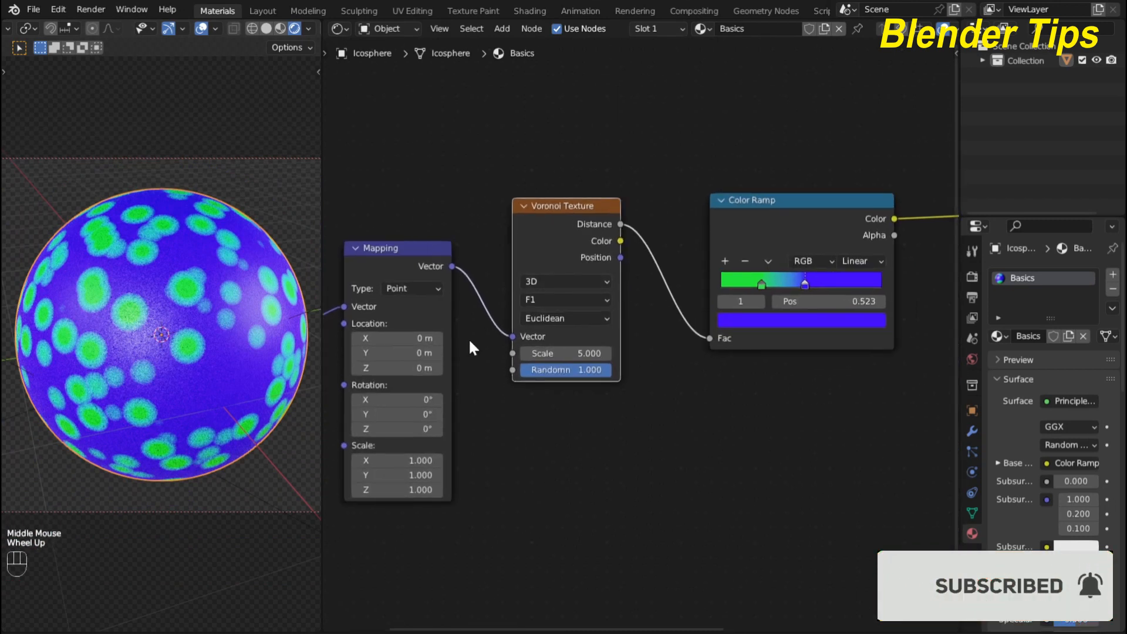
- Set the Voronoi Texture's Scale to 7.8 and try the F2, Smooth F1, Distance to Edge and N-Sphere Radius feature outputs before returning to F1
mouse_move(563, 353)
mouse_down()
mouse_move(610, 353)
mouse_move(554, 348)
mouse_up()
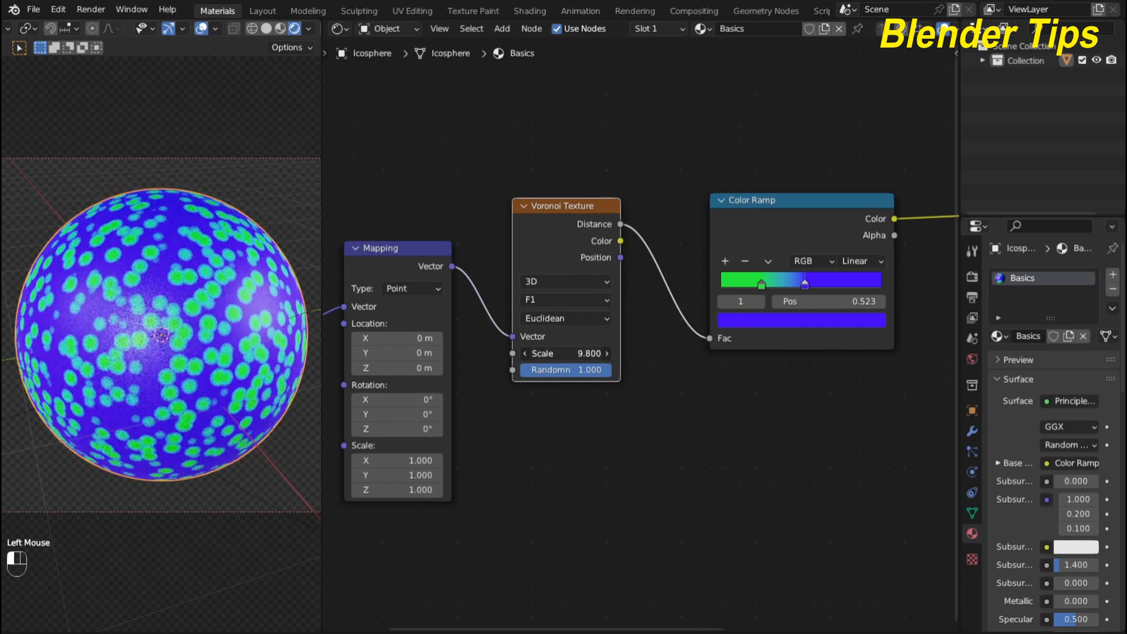
click(557, 297)
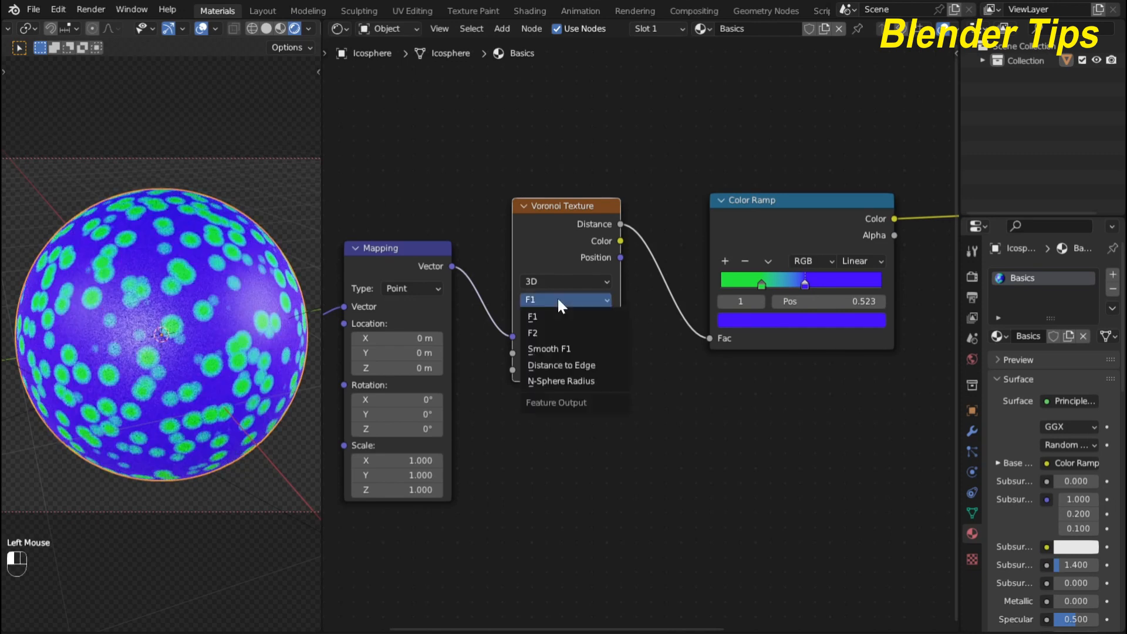
click(558, 333)
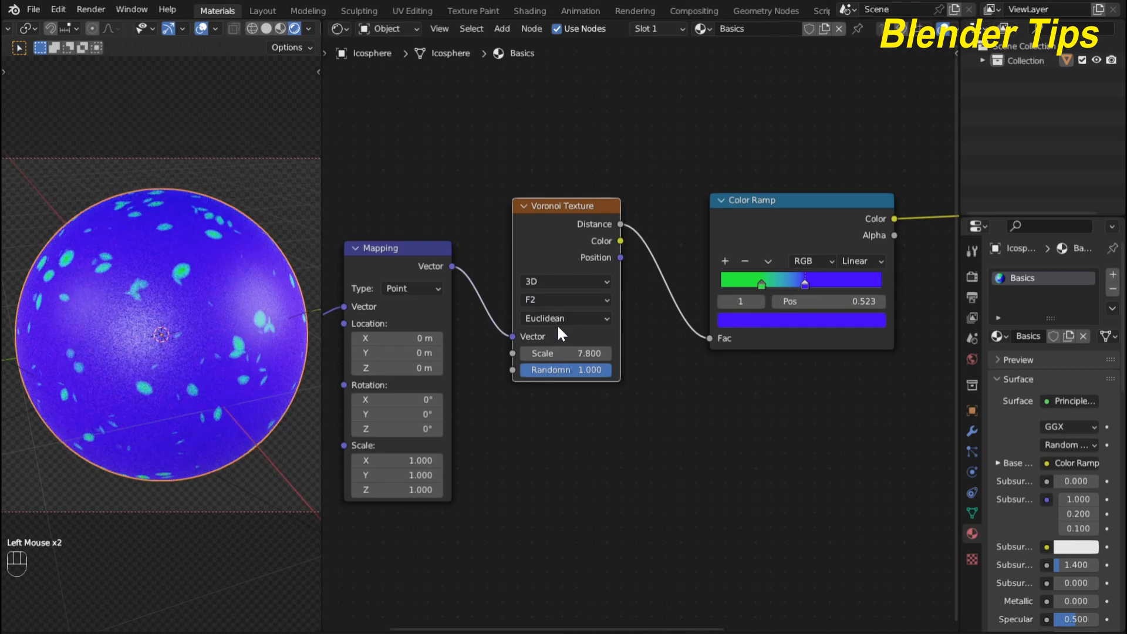
click(558, 301)
click(557, 346)
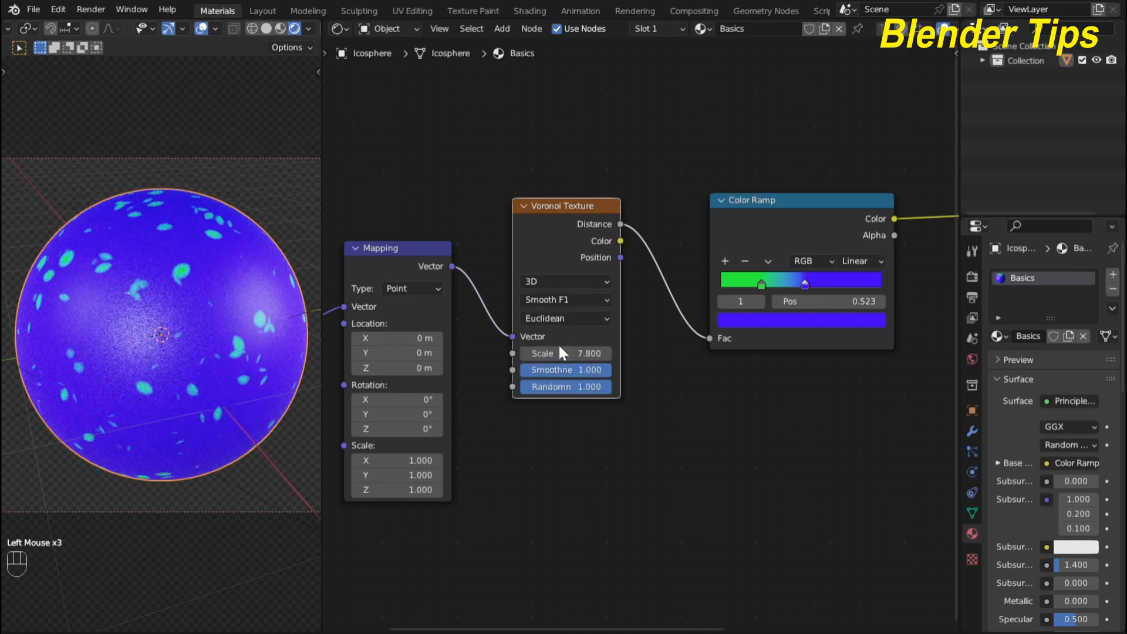
click(558, 298)
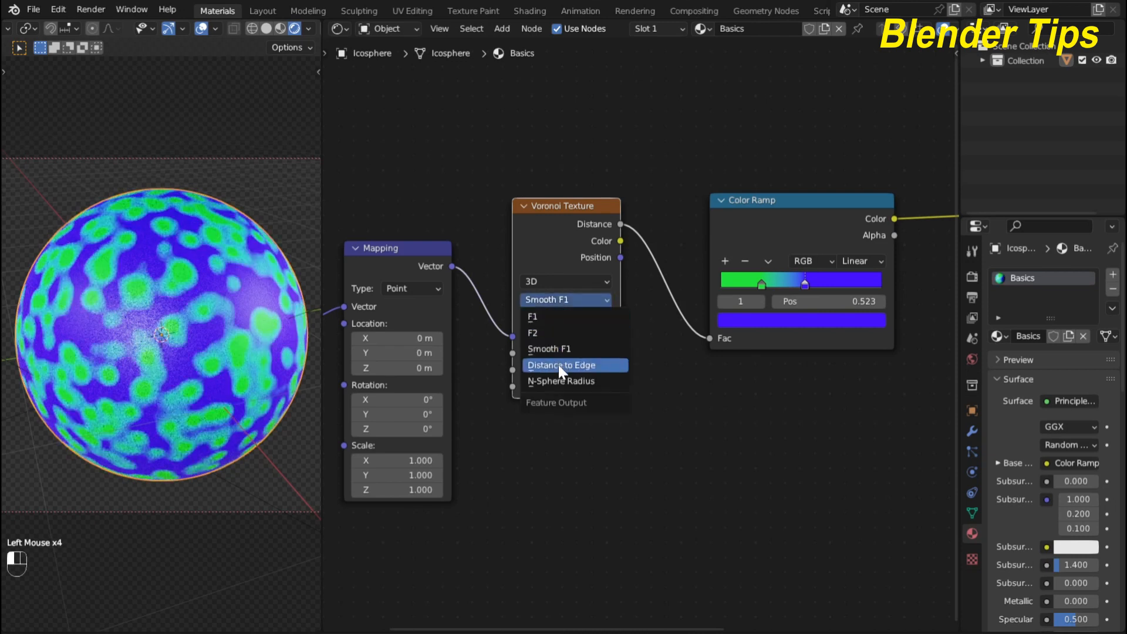
click(558, 364)
click(569, 266)
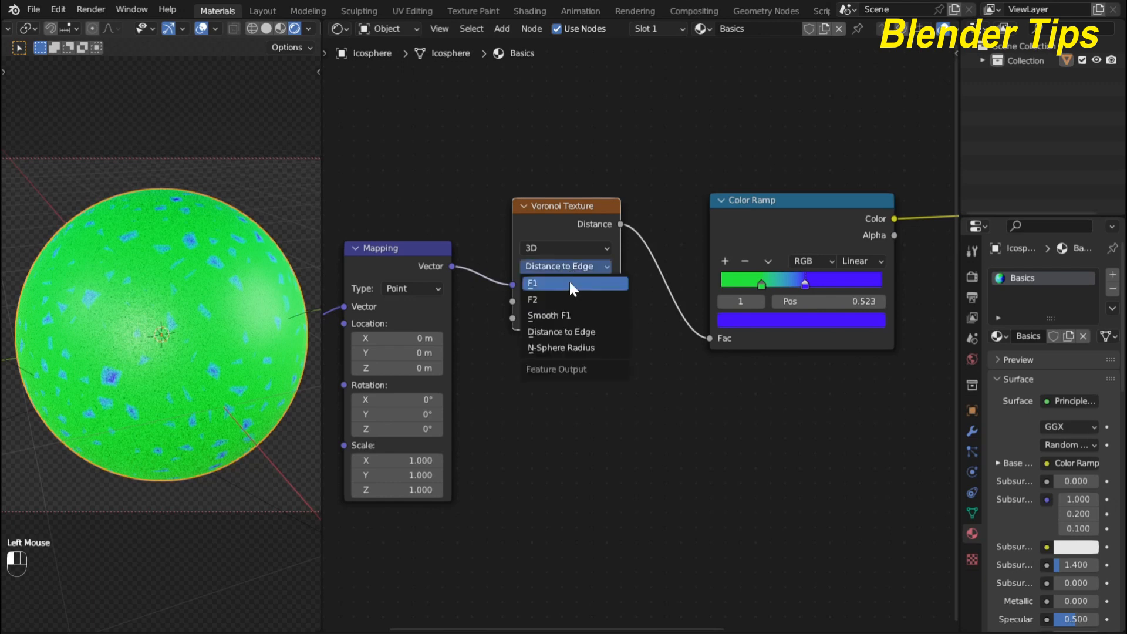
click(568, 346)
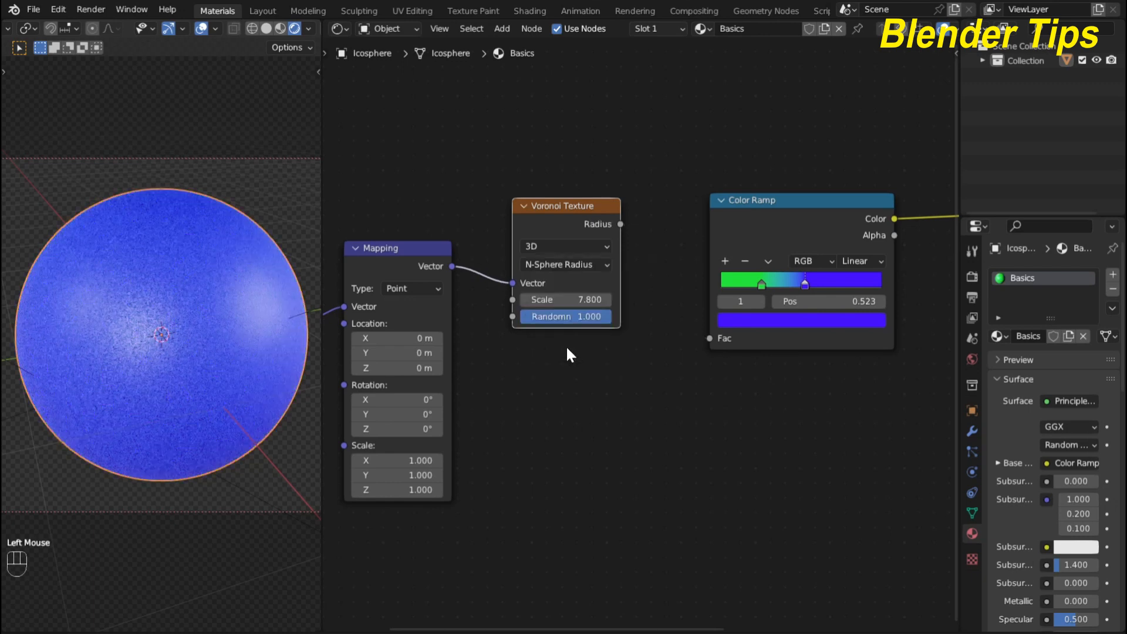
click(571, 265)
click(568, 282)
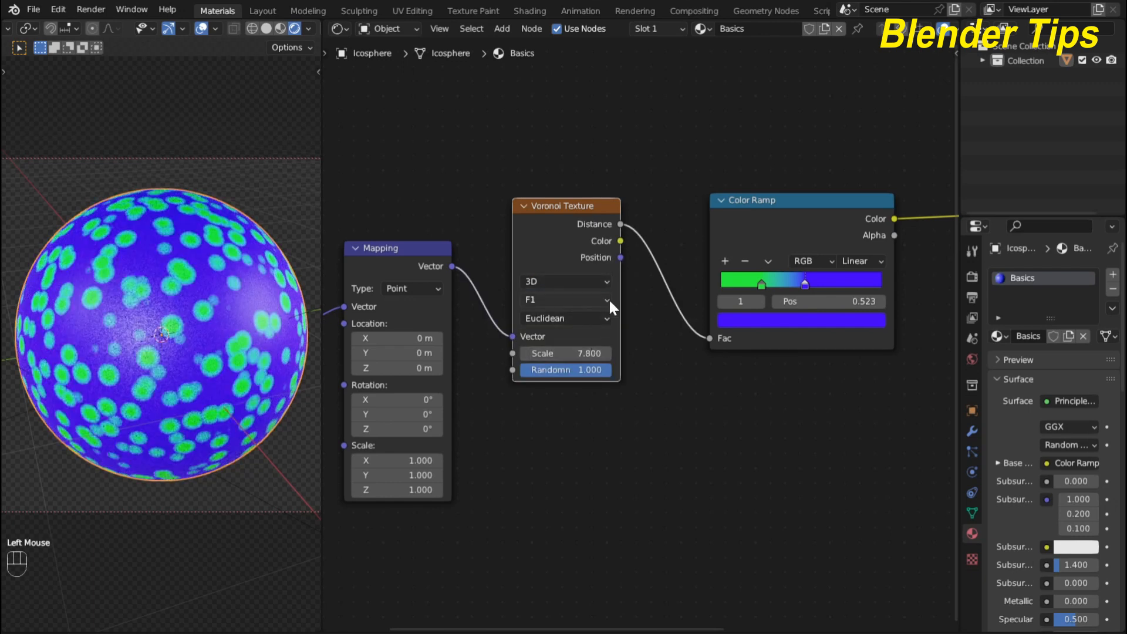
click(559, 280)
scroll(676, 402, up, 2)
drag(594, 379, 635, 366)
scroll(638, 366, up, 3)
scroll(660, 335, down, 3)
scroll(661, 340, down, 2)
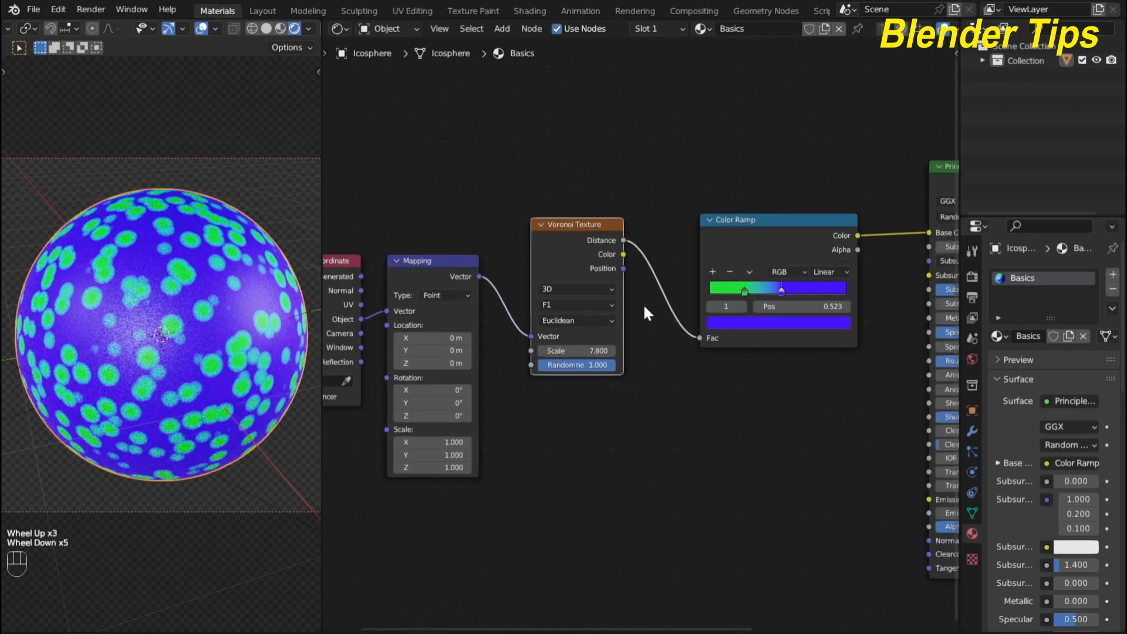
- Delete the Voronoi Texture node between the Mapping and Color Ramp nodes
mouse_move(562, 237)
mouse_down()
mouse_move(552, 213)
mouse_move(554, 230)
mouse_up()
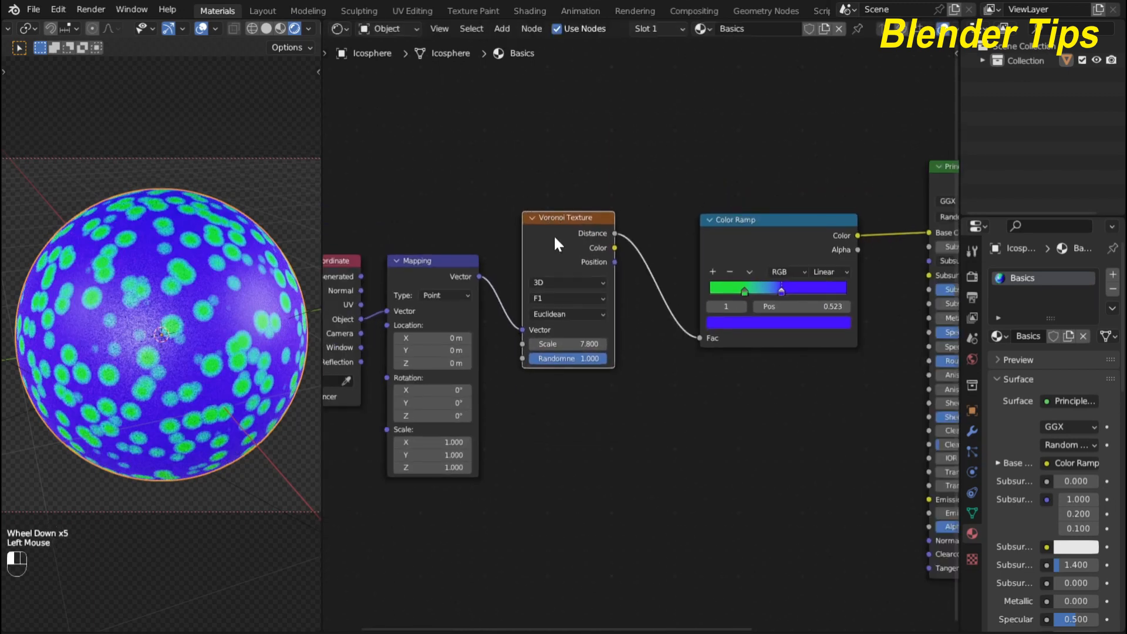
scroll(655, 338, down, 2)
middle_drag(683, 358, 724, 375)
click(613, 271)
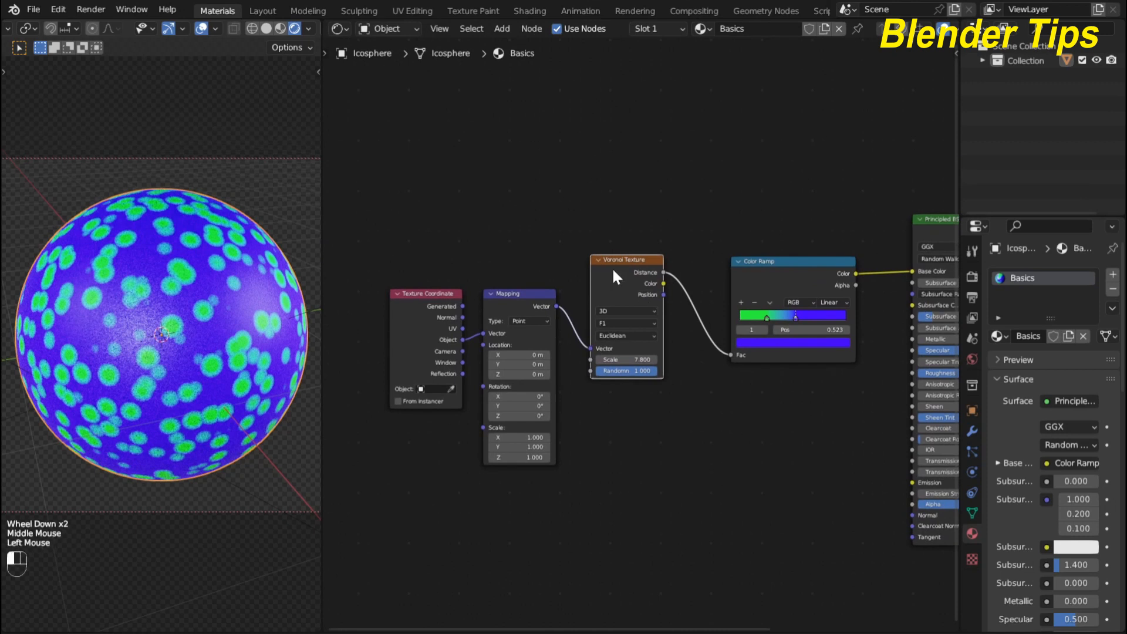
key(Delete)
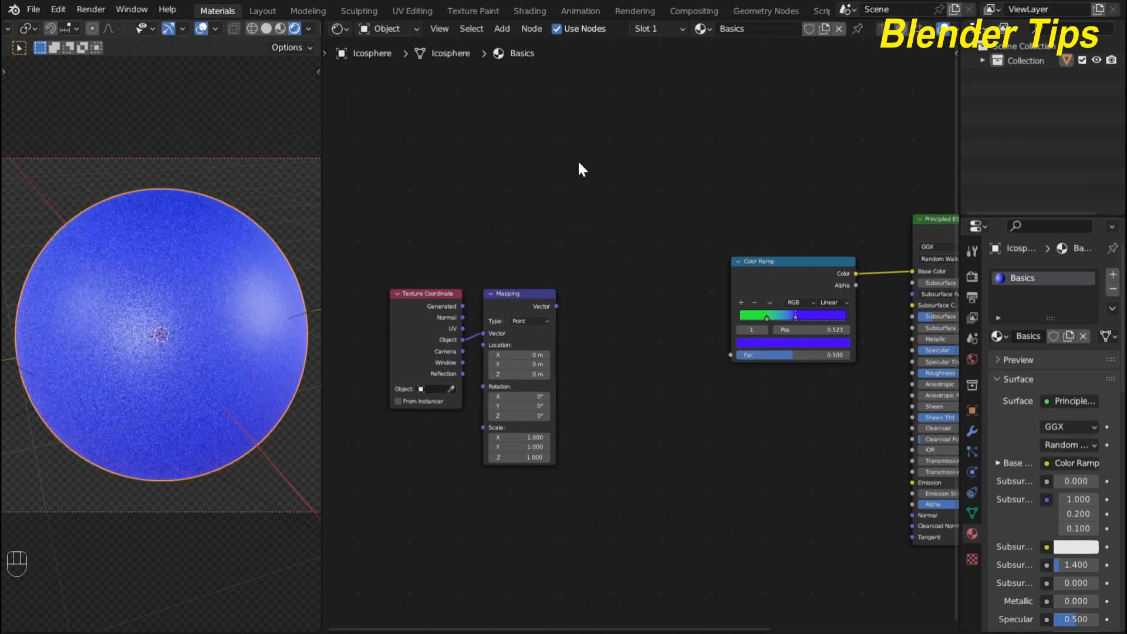
- Add a Wave Texture node and place it between the Mapping and Color Ramp nodes
key(shift+a)
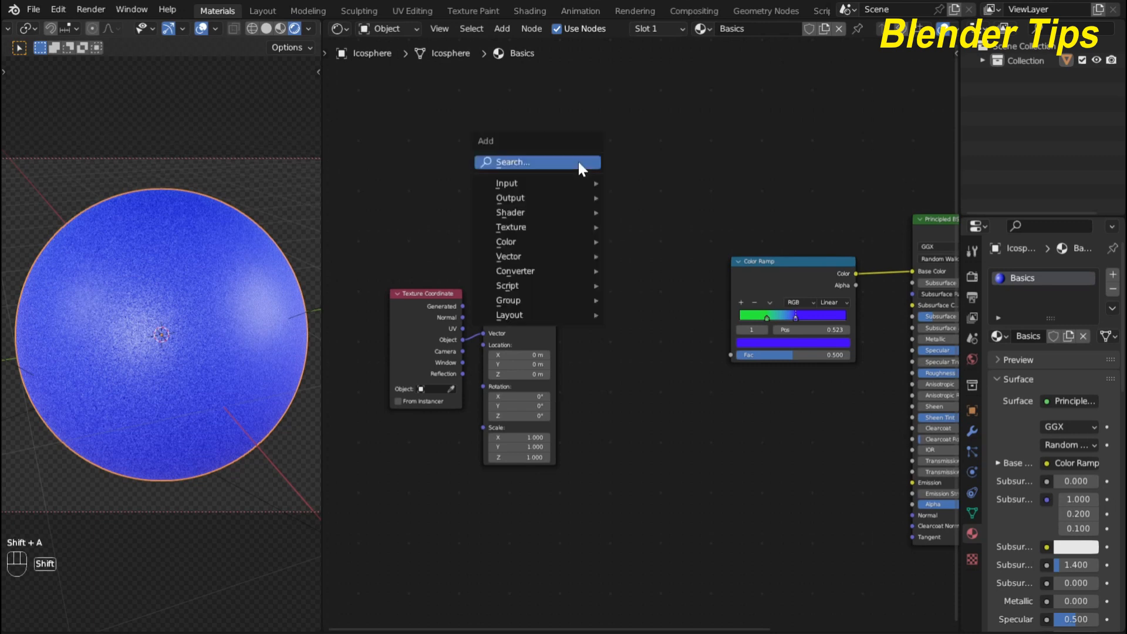
click(578, 164)
key(shift+a)
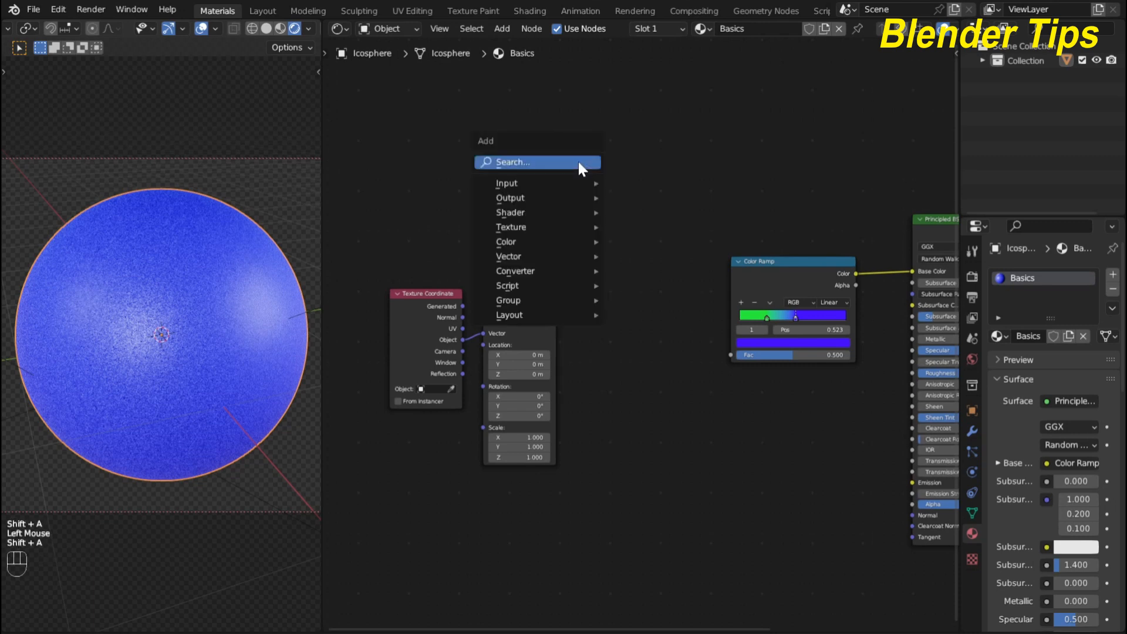
click(579, 167)
text(wav)
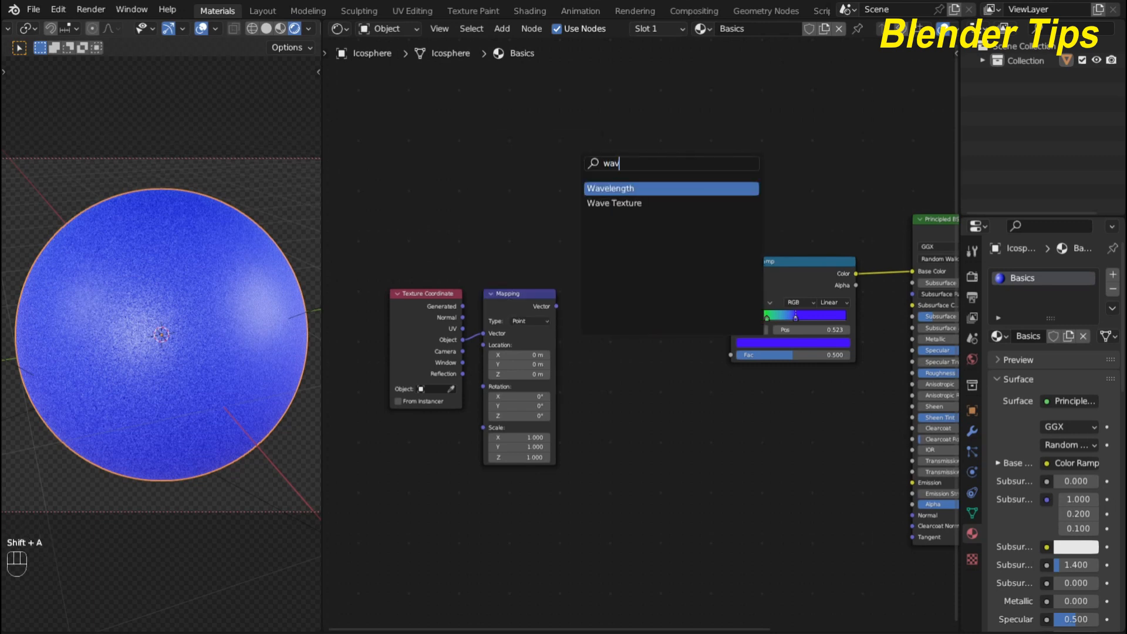
click(614, 202)
click(622, 315)
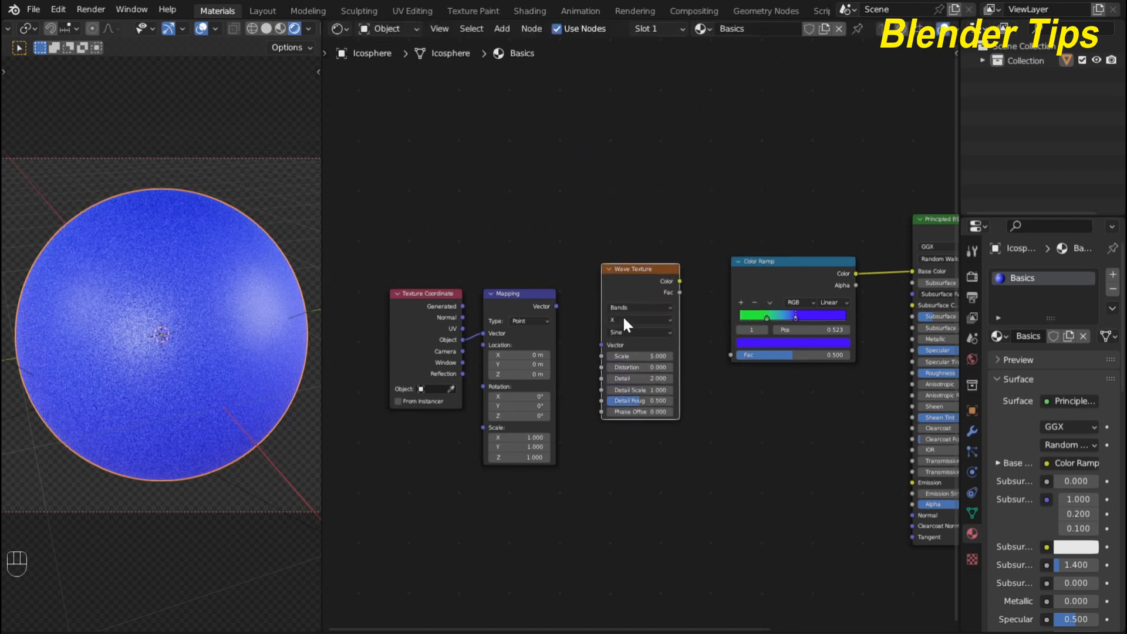
- Connect Mapping's Vector output to the Wave Texture's Vector input and the Wave Texture's Color output to the Color Ramp's Fac
scroll(619, 303, up, 2)
drag(524, 296, 547, 309)
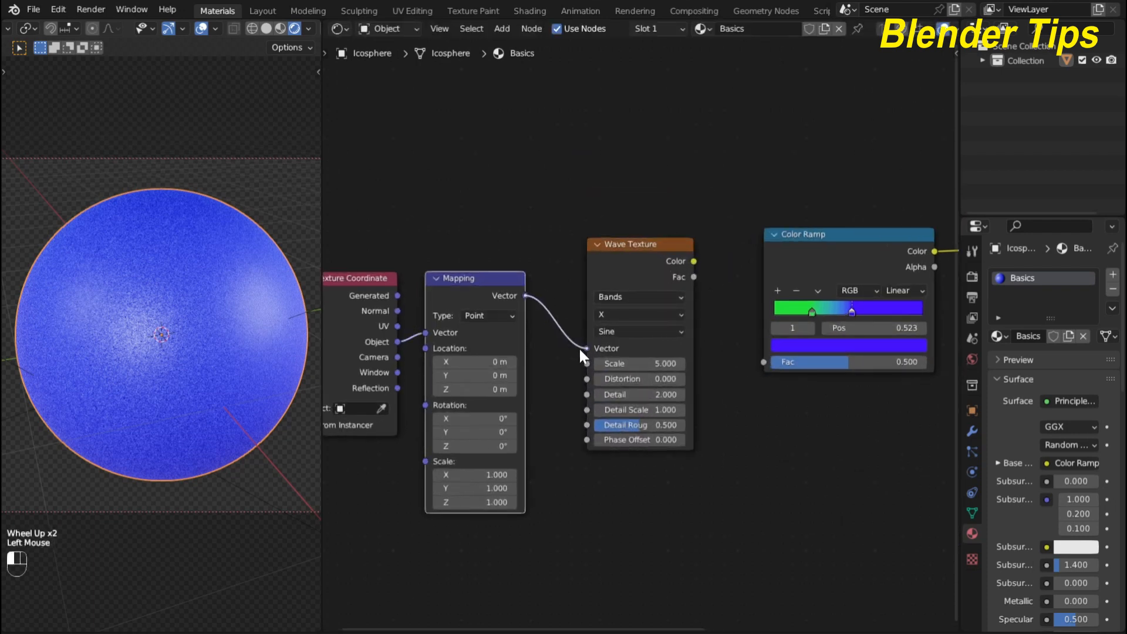
drag(582, 351, 586, 349)
drag(694, 261, 756, 360)
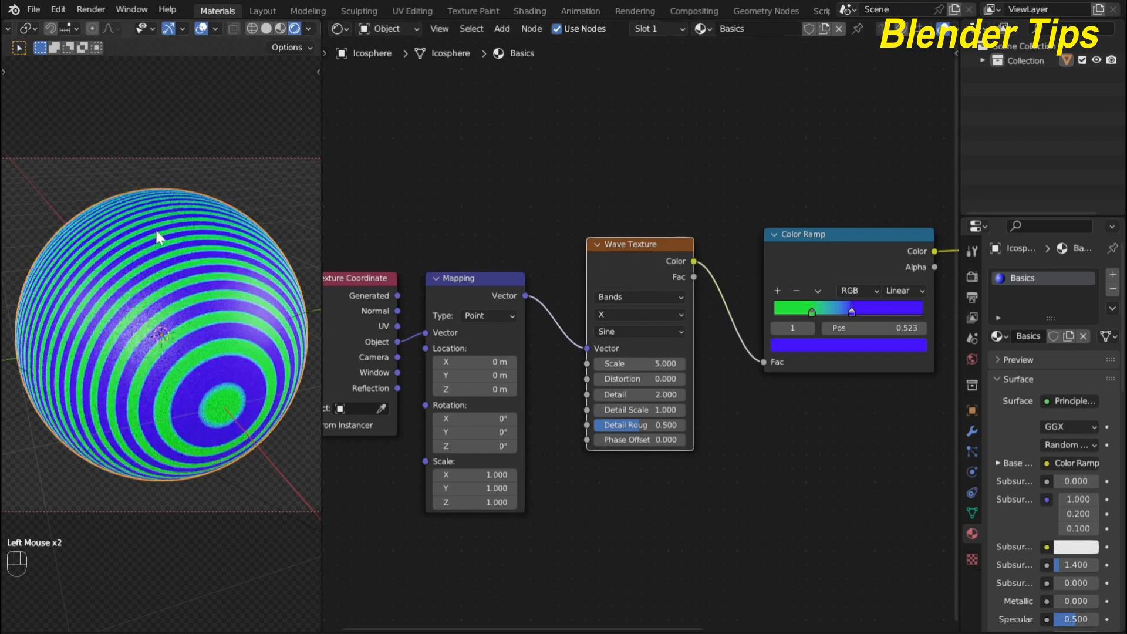
- Examine the wave pattern on the icosphere from different angles and distances, along with the Wave Texture node's settings
middle_drag(157, 236, 198, 227)
scroll(152, 252, up, 3)
scroll(176, 241, down, 3)
scroll(210, 232, up, 2)
scroll(212, 230, down, 2)
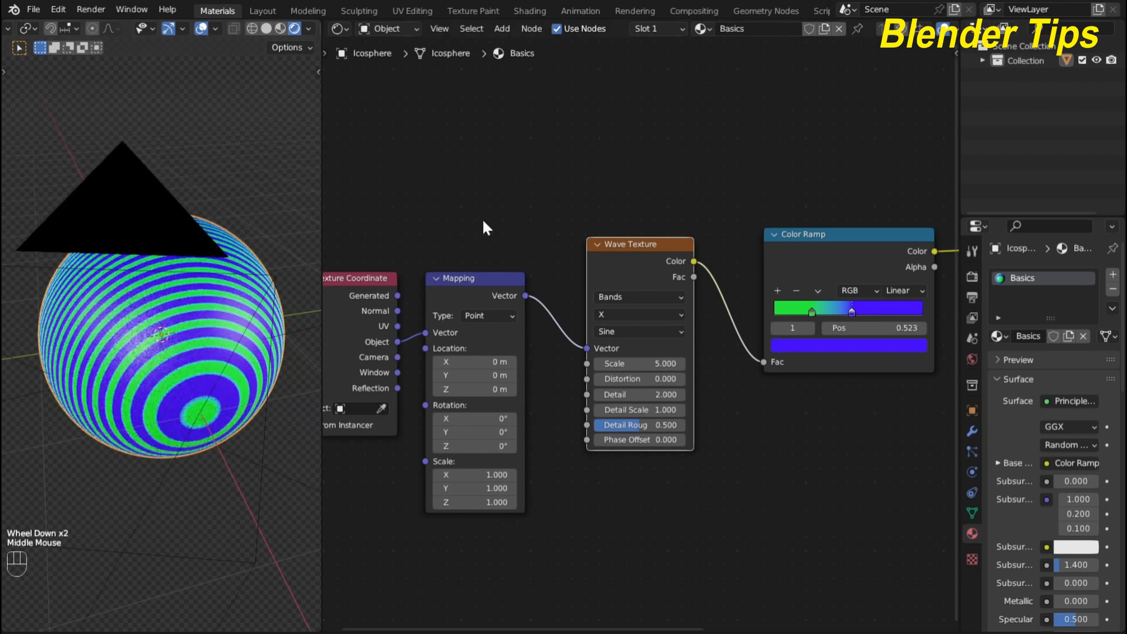
middle_drag(483, 221, 469, 198)
scroll(687, 454, up, 4)
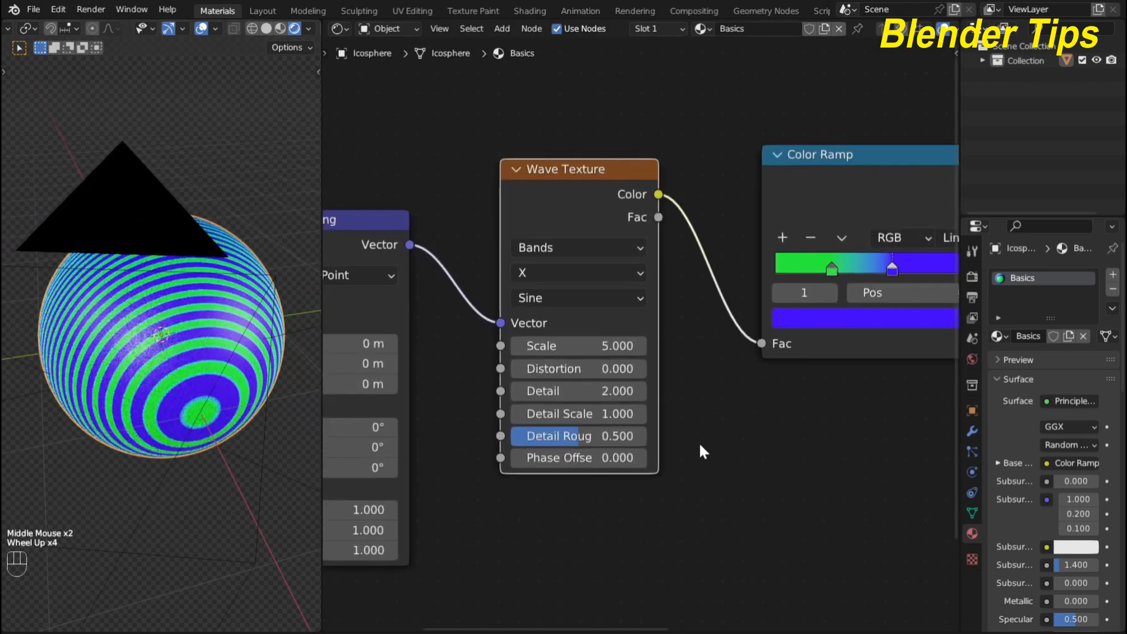
middle_drag(698, 446, 727, 438)
scroll(158, 327, down, 1)
middle_drag(159, 327, 227, 411)
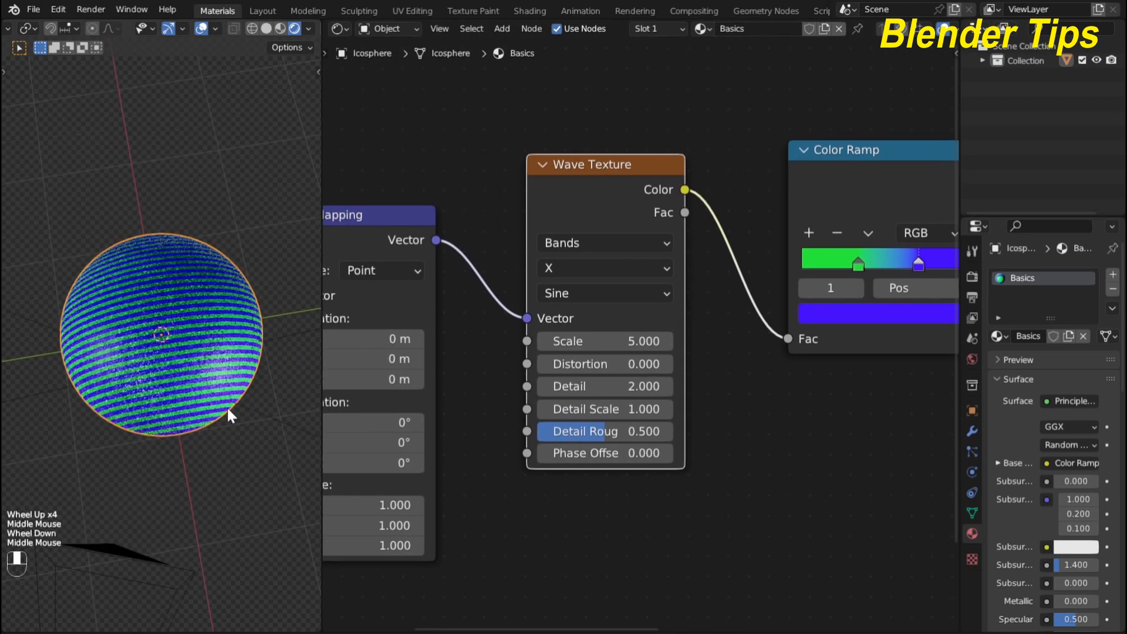
scroll(213, 338, up, 3)
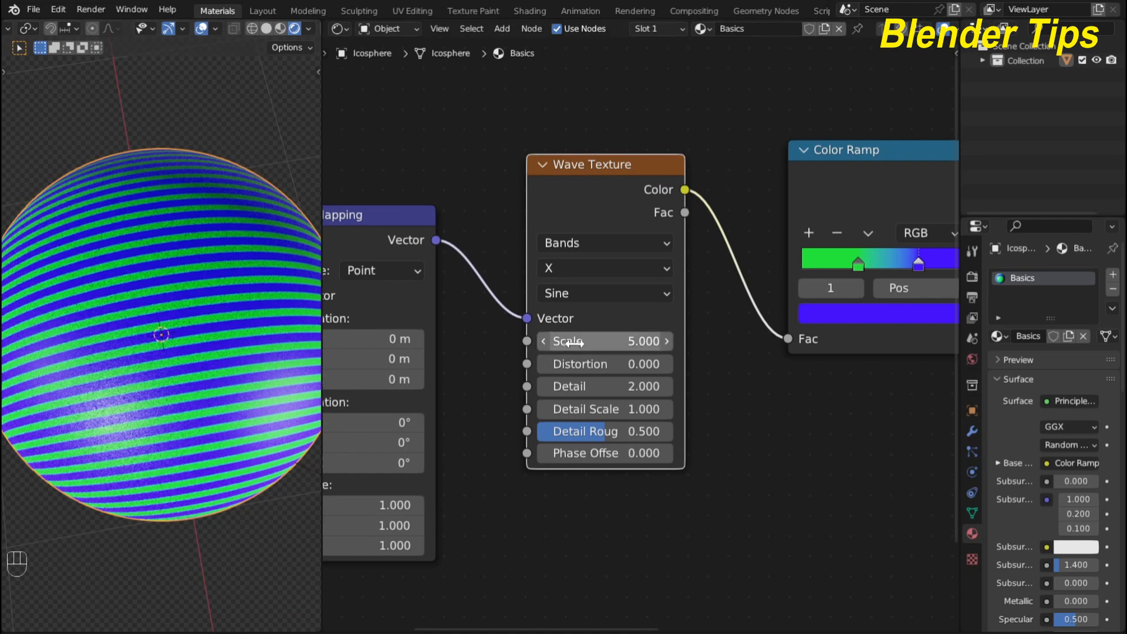
- Try a Scale of 18.7 on the Wave Texture, inspect the bands on the sphere, and settle on a Scale of 3
drag(574, 342, 735, 342)
scroll(113, 265, up, 2)
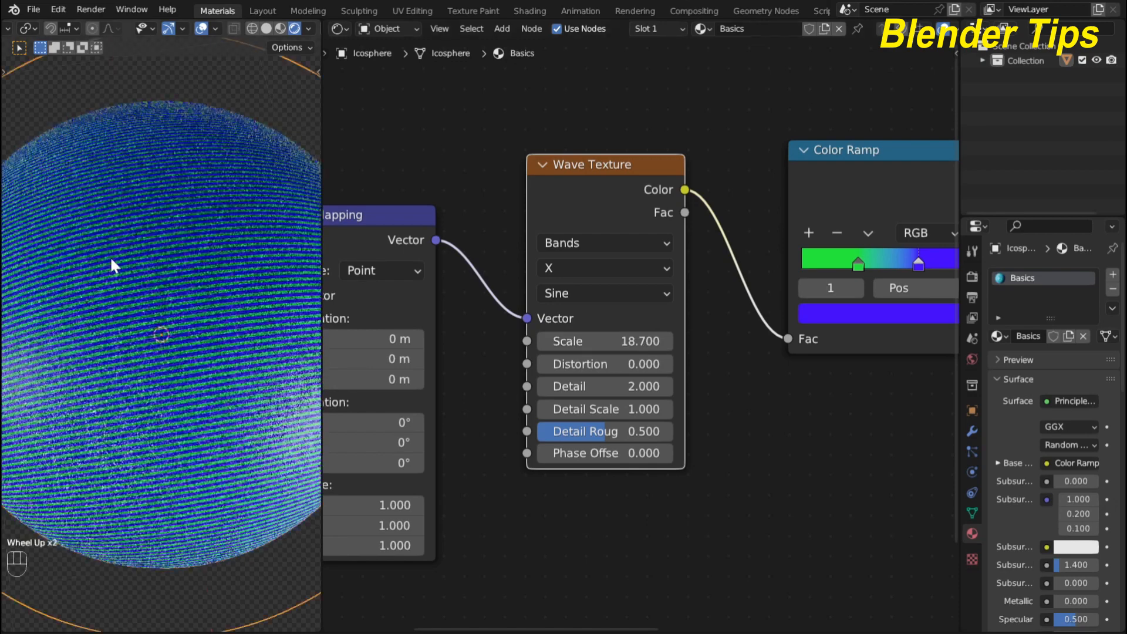
scroll(116, 258, up, 2)
scroll(115, 259, down, 3)
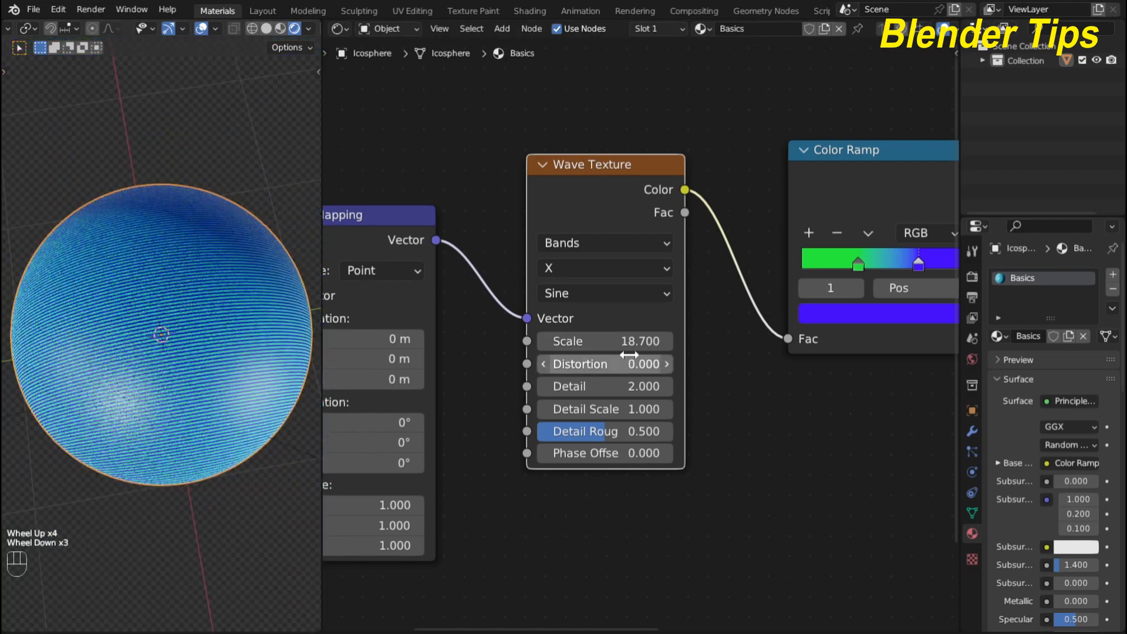
drag(630, 343, 444, 342)
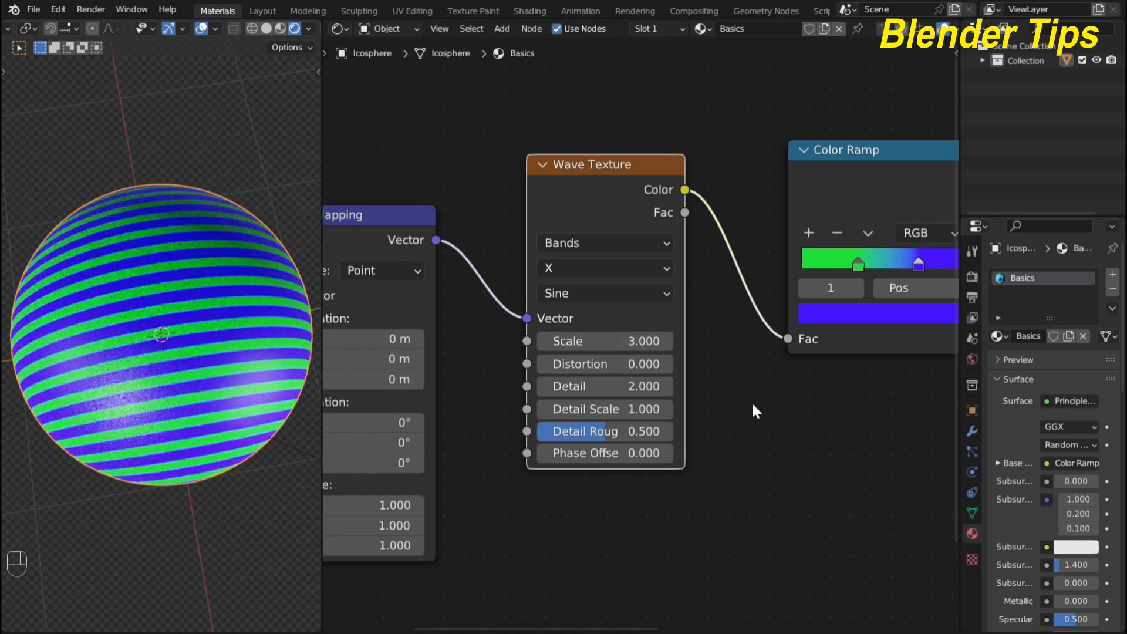
- Set the Wave Texture's Distortion to 14.9, Detail to 3.5 and Phase Offset to 8.2
scroll(587, 358, up, 3)
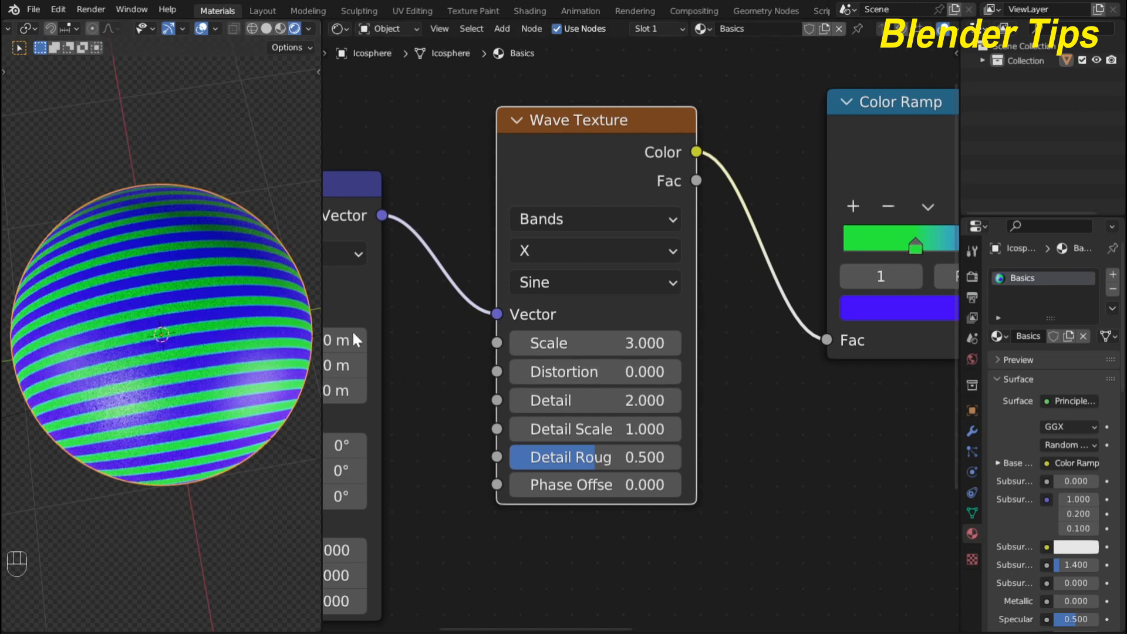
mouse_move(553, 374)
mouse_down()
mouse_move(1028, 374)
mouse_move(917, 373)
mouse_up()
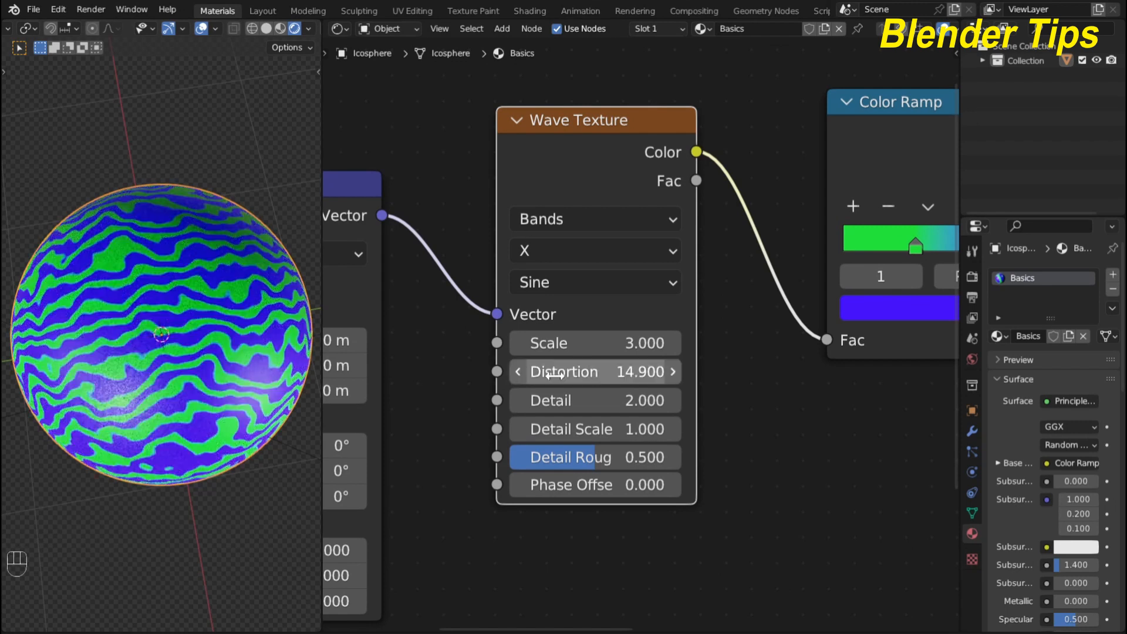
drag(548, 400, 587, 401)
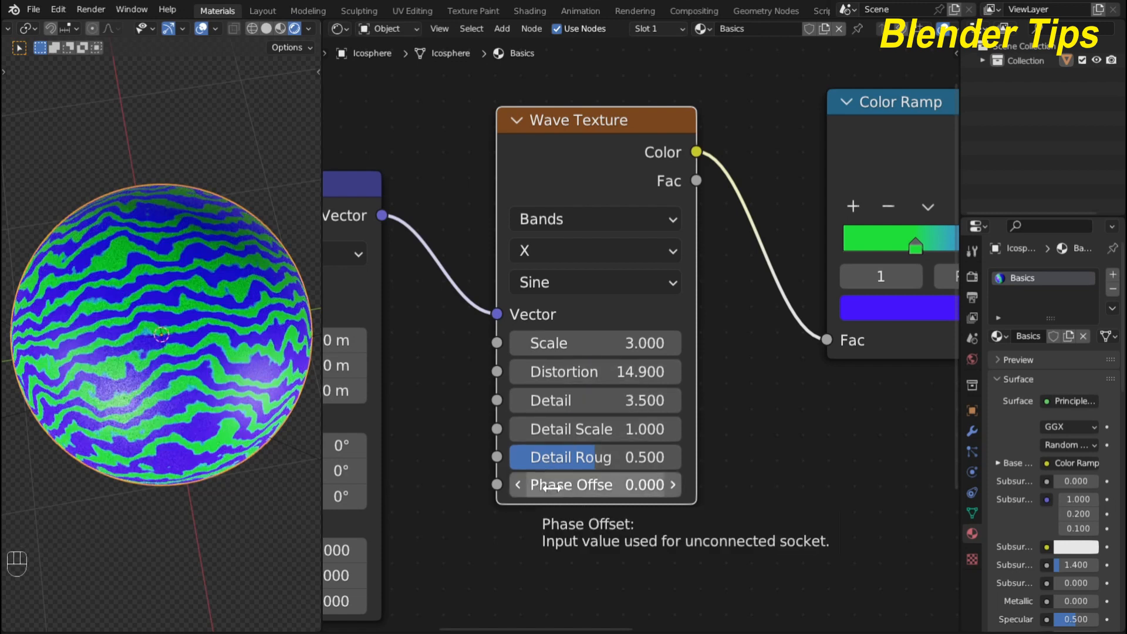
drag(550, 487, 610, 487)
scroll(712, 308, down, 2)
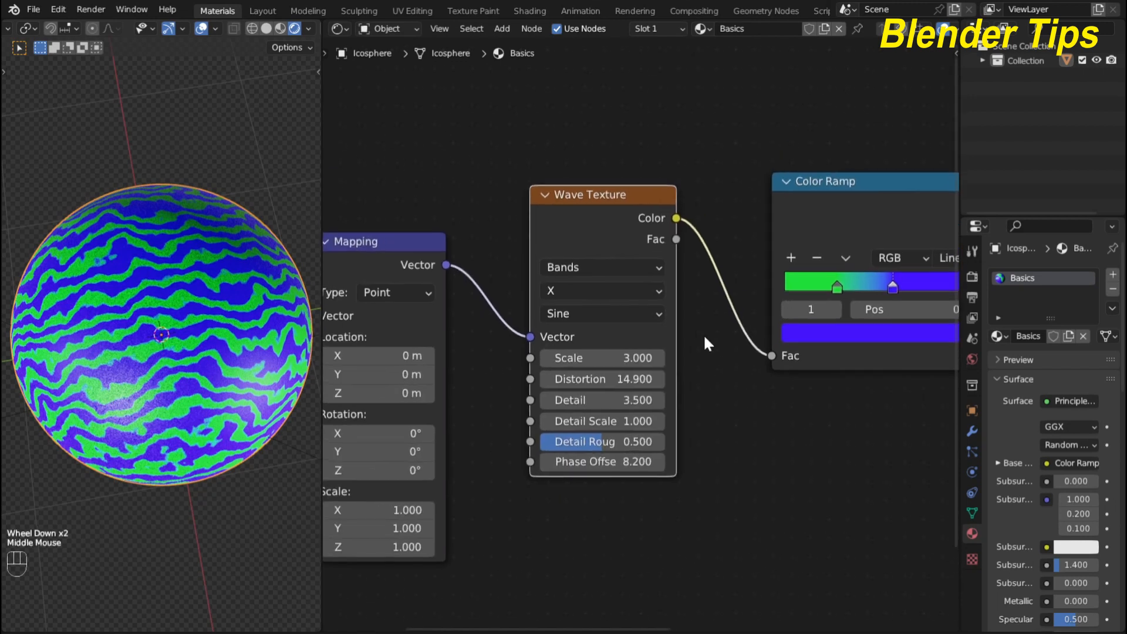
- Delete the Wave Texture node between the Mapping and Color Ramp nodes
key(F6)
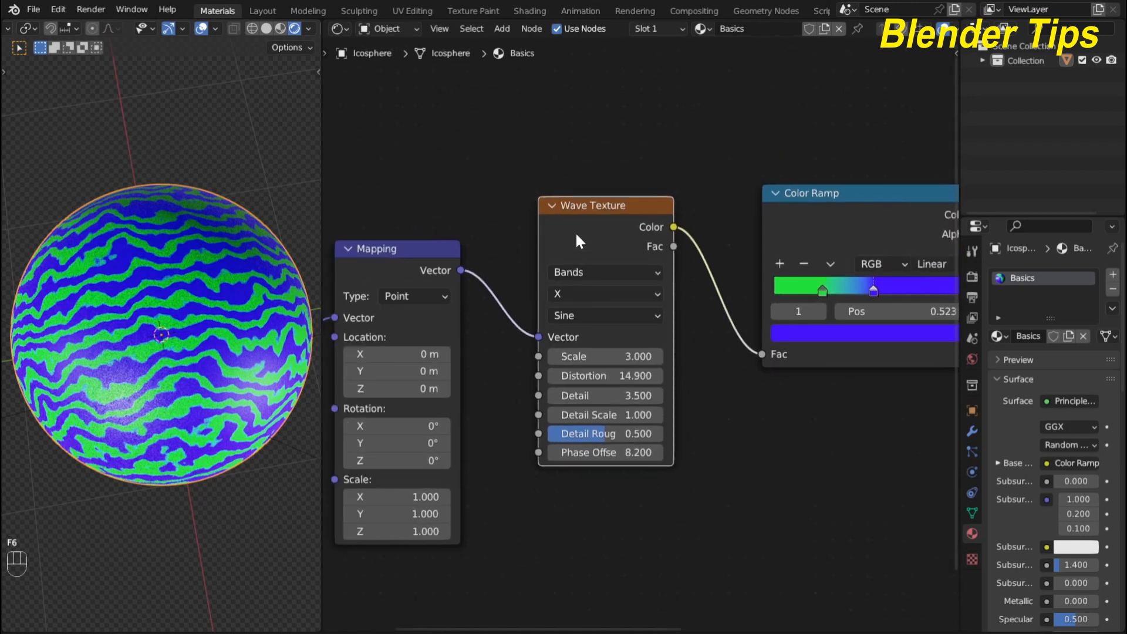
click(576, 234)
key(Delete)
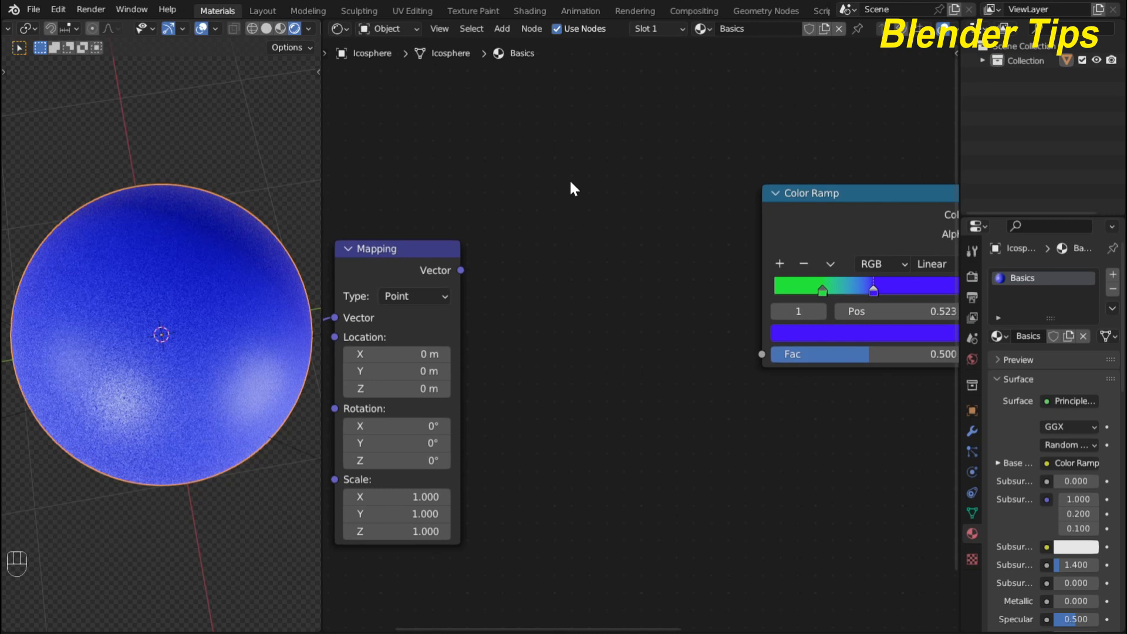
- Add a Brick Texture node and place it between the Mapping and Color Ramp nodes
key(shift)
key(shift+a)
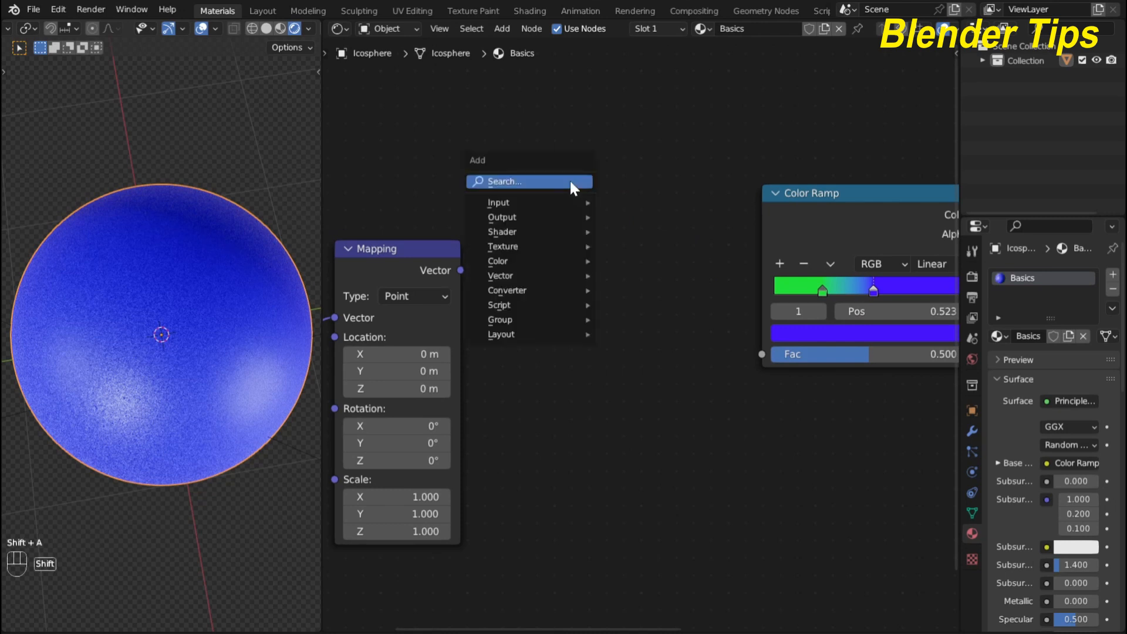
click(569, 179)
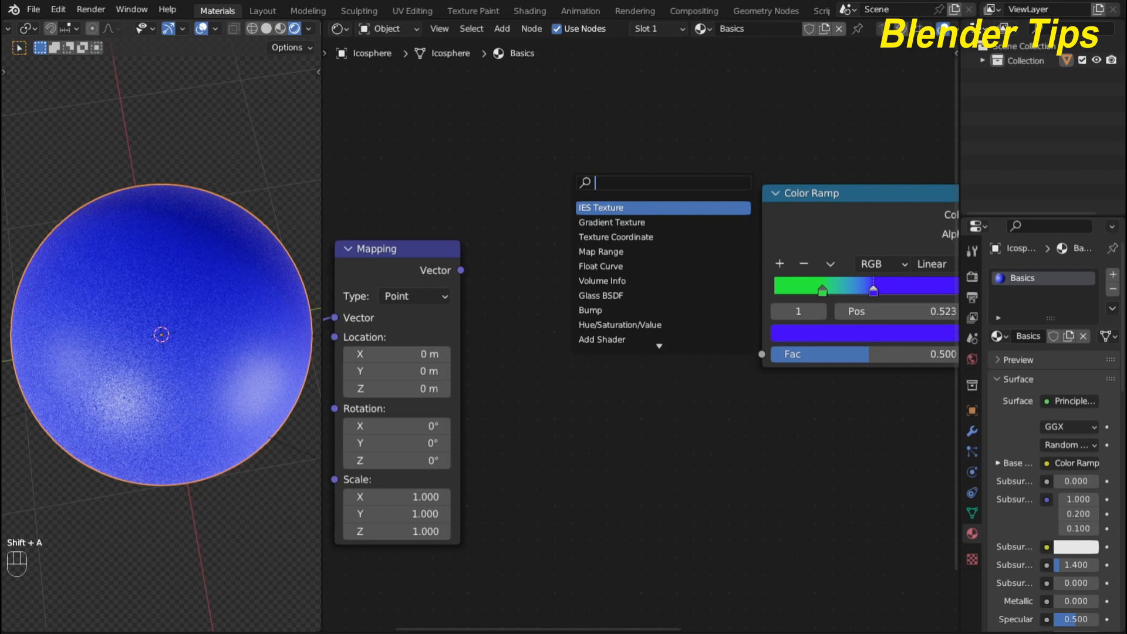
text(br)
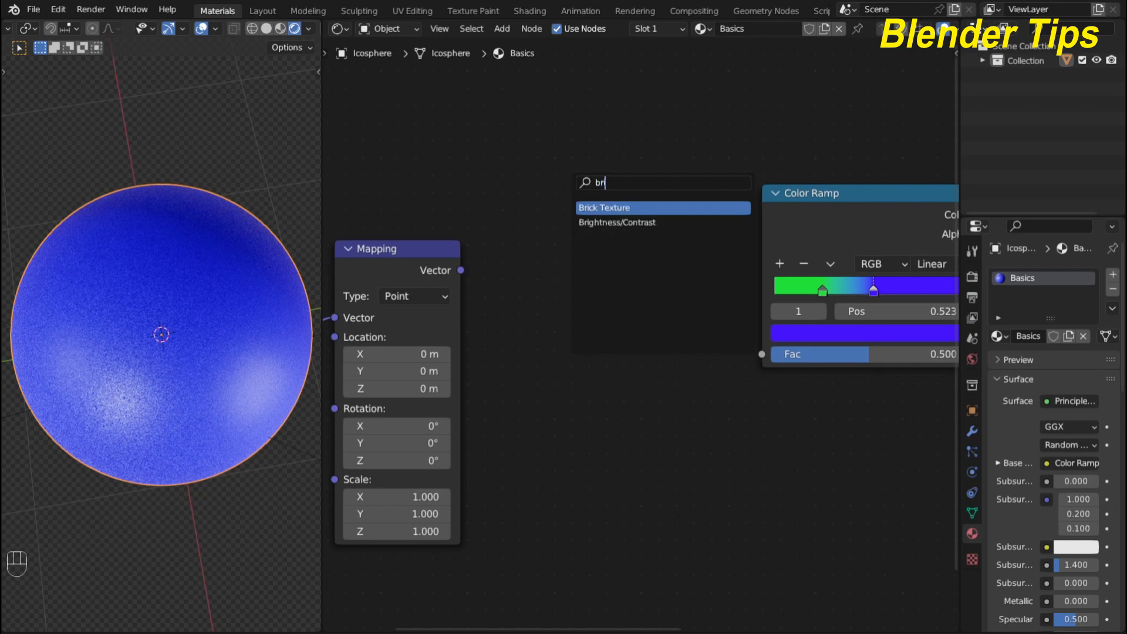
key(Return)
click(540, 245)
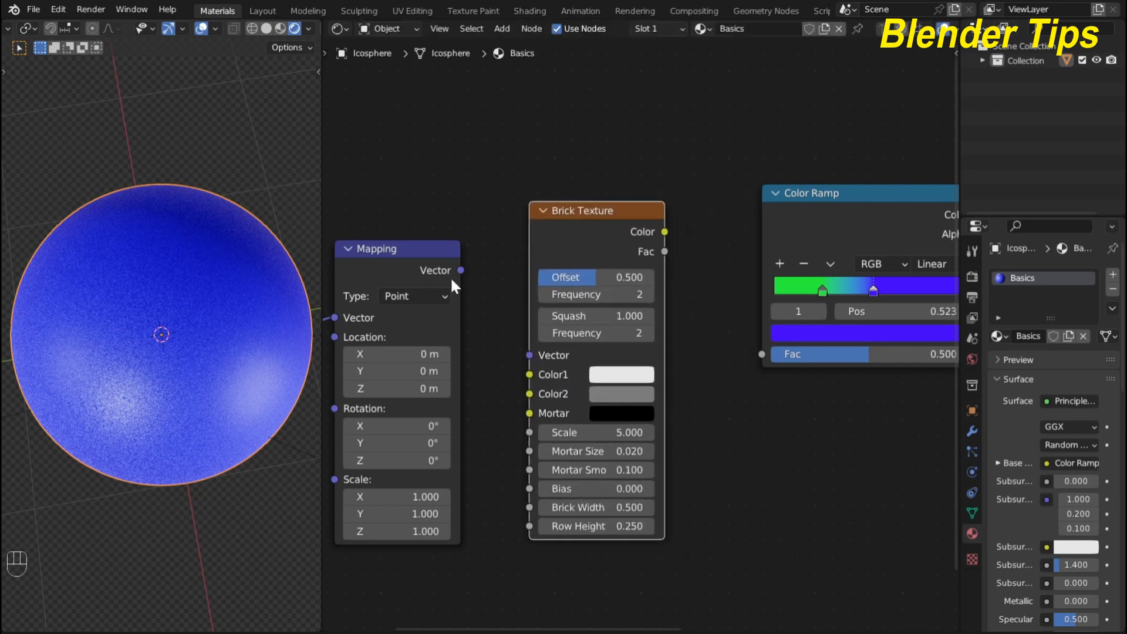
- Link the Mapping vector into the Brick Texture and its Color into the Color Ramp's Fac, and inspect the bricks on the sphere
drag(462, 270, 527, 356)
drag(669, 232, 758, 355)
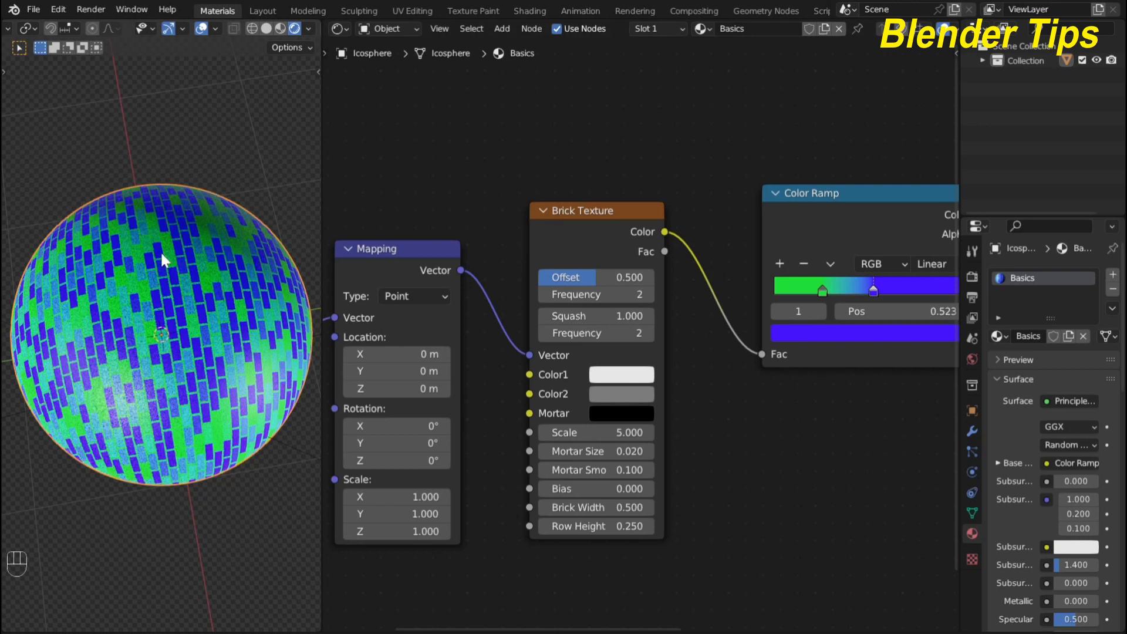
scroll(160, 252, up, 2)
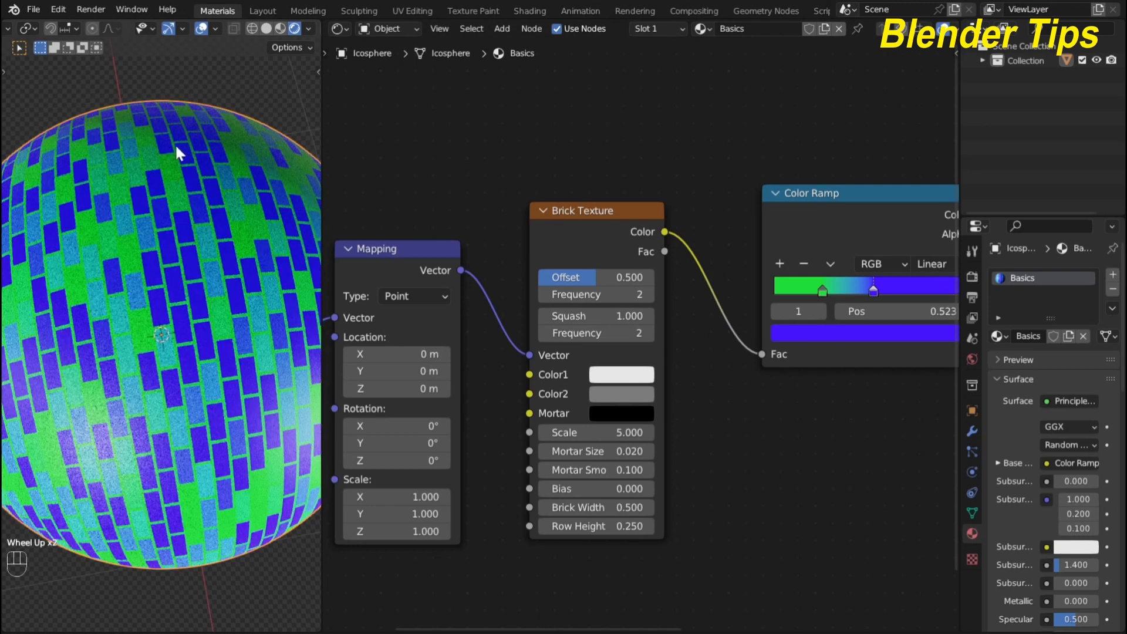
scroll(646, 387, down, 2)
middle_drag(678, 368, 672, 346)
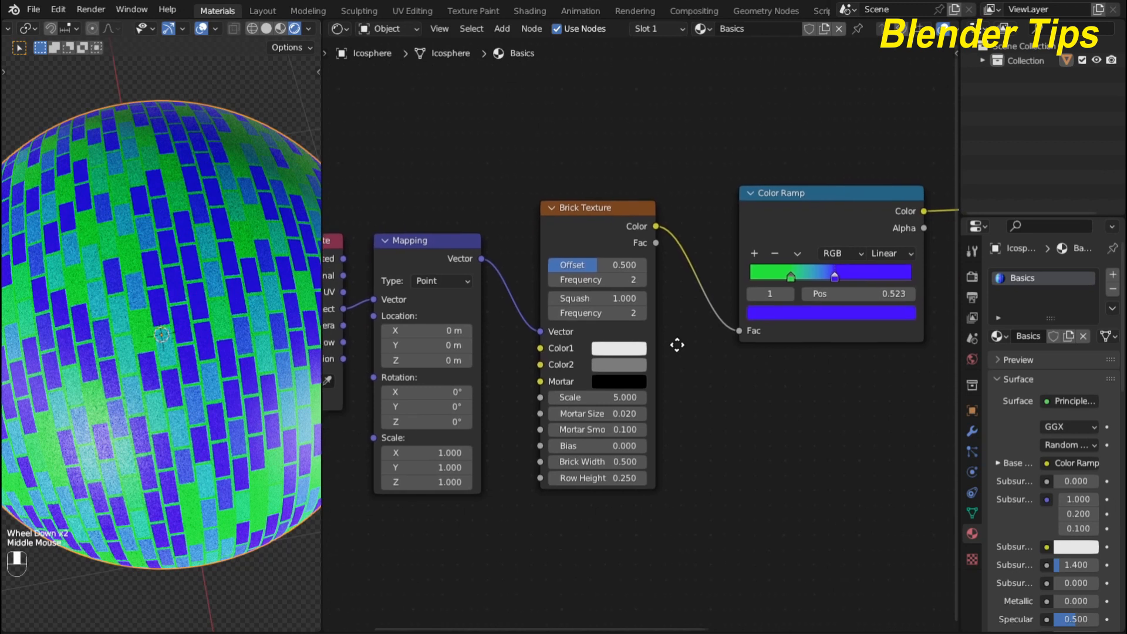
scroll(670, 342, up, 2)
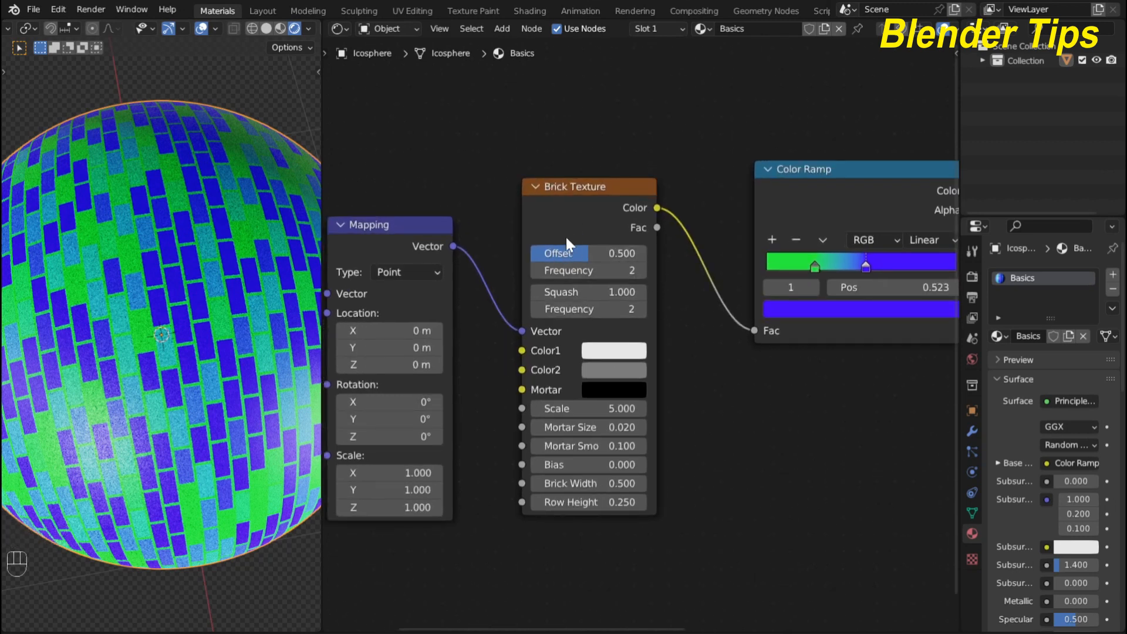
- Set the Brick Texture's Offset to 0.583 and its offset Frequency to 1
click(573, 251)
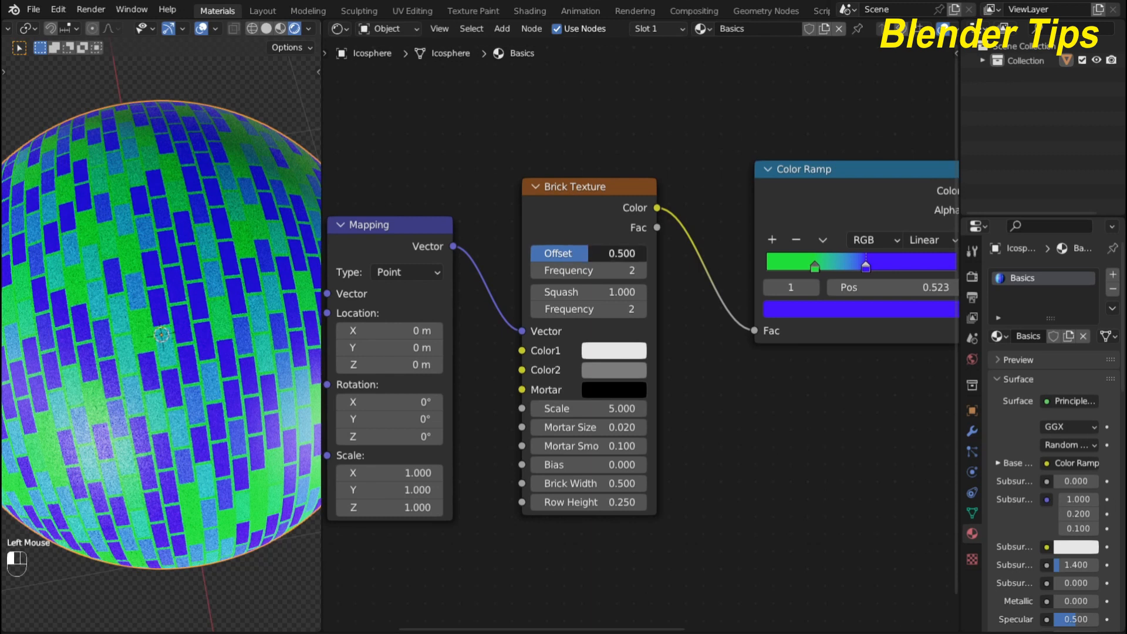
drag(595, 253, 557, 272)
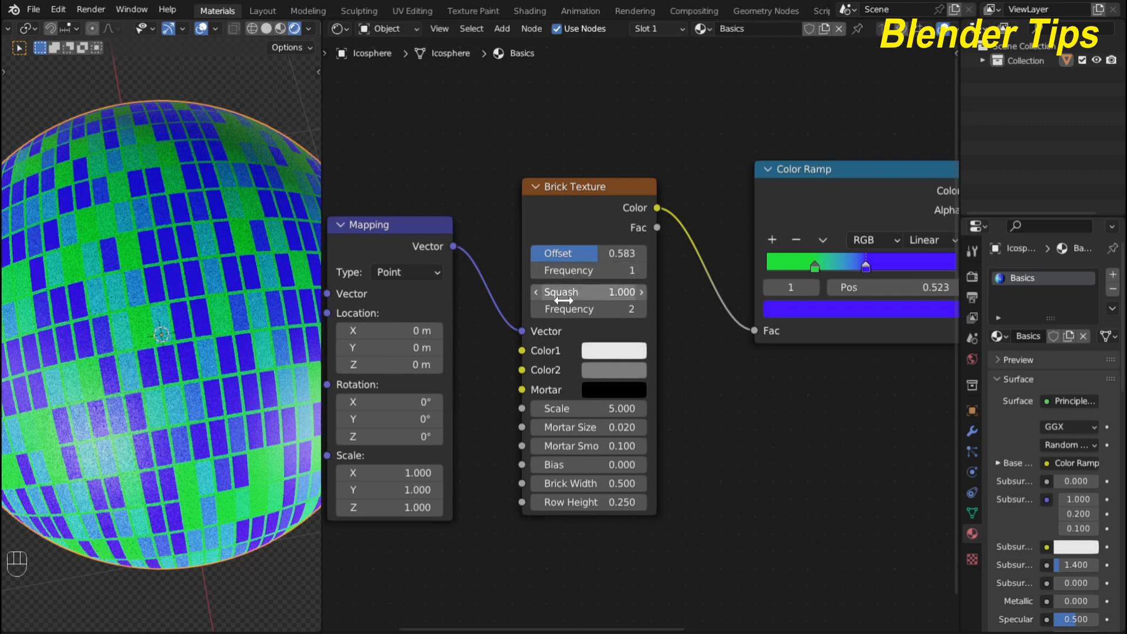
middle_drag(690, 343, 667, 319)
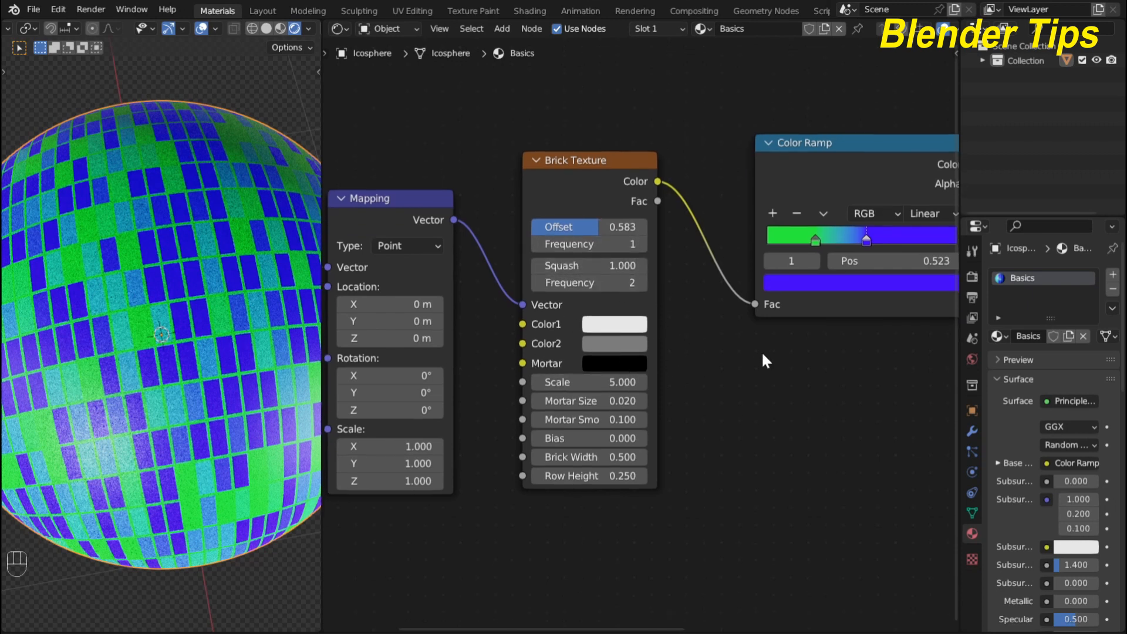
middle_drag(763, 355, 701, 414)
middle_drag(770, 229, 759, 166)
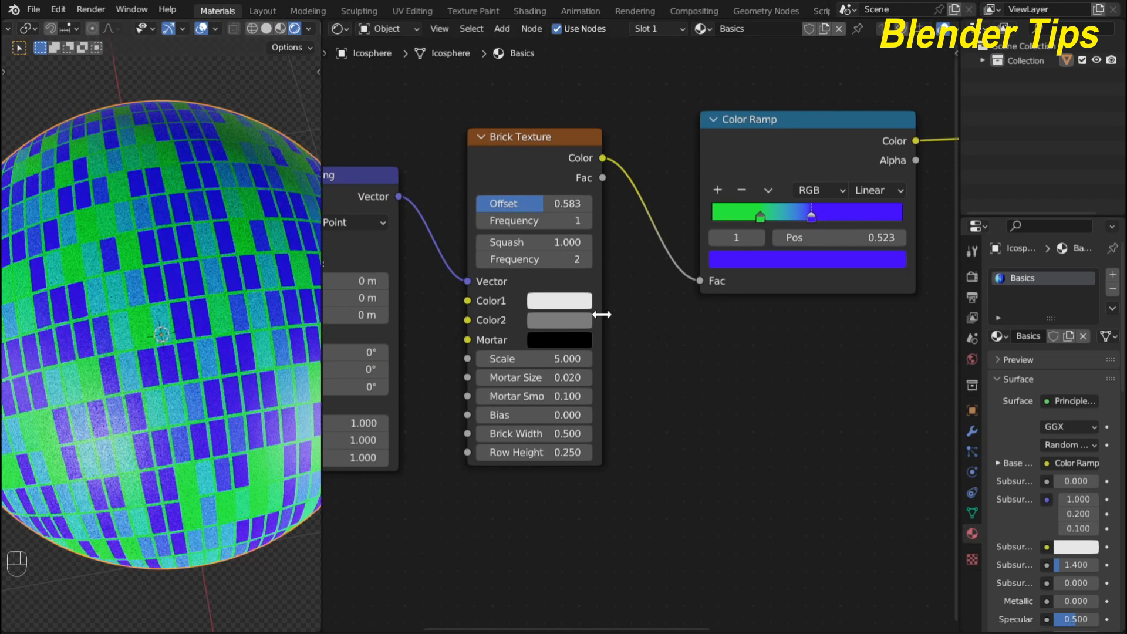
scroll(653, 327, up, 1)
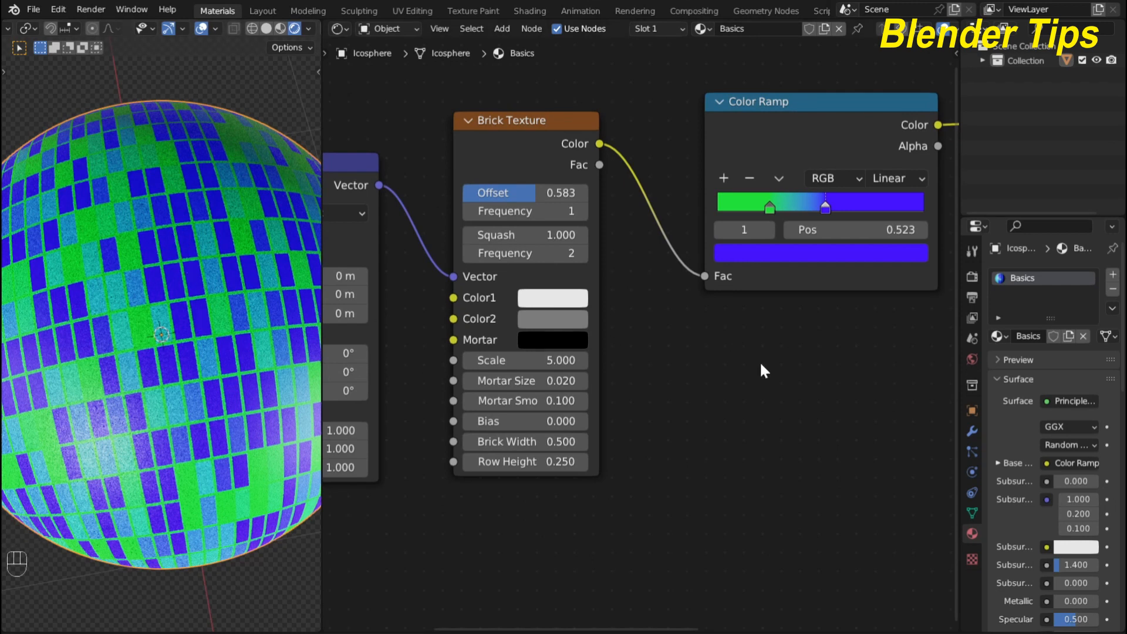
- Delete the Color Ramp node and link the Brick Texture's Color directly to the Principled BSDF's Base Color
scroll(760, 365, down, 1)
middle_drag(761, 365, 554, 462)
click(601, 233)
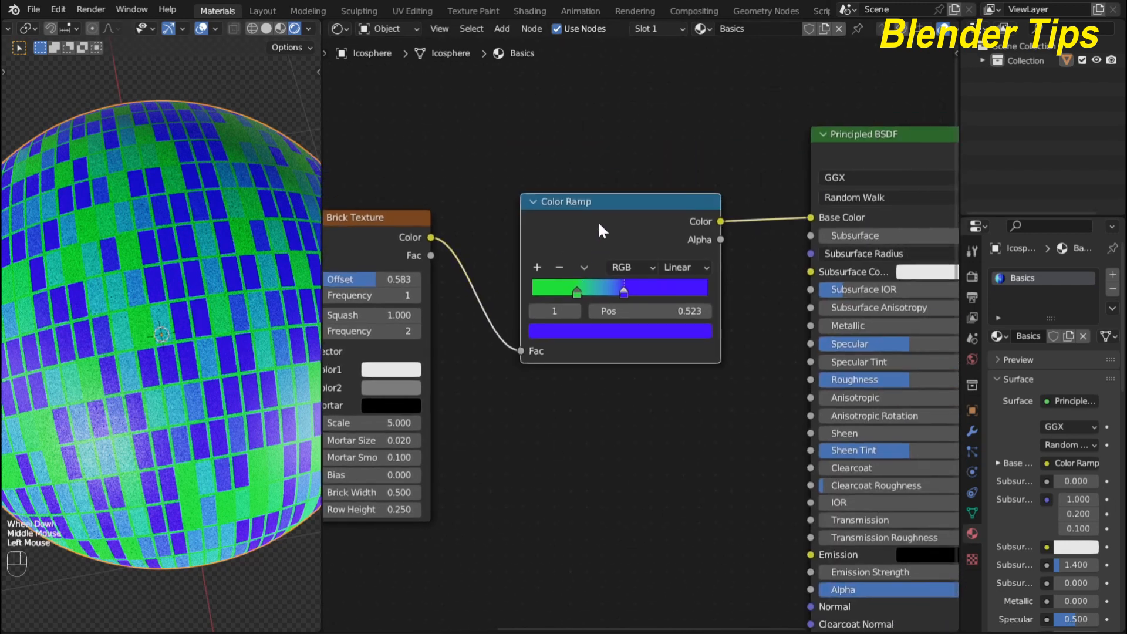
key(Delete)
drag(432, 237, 810, 217)
scroll(466, 310, down, 1)
middle_drag(466, 310, 662, 279)
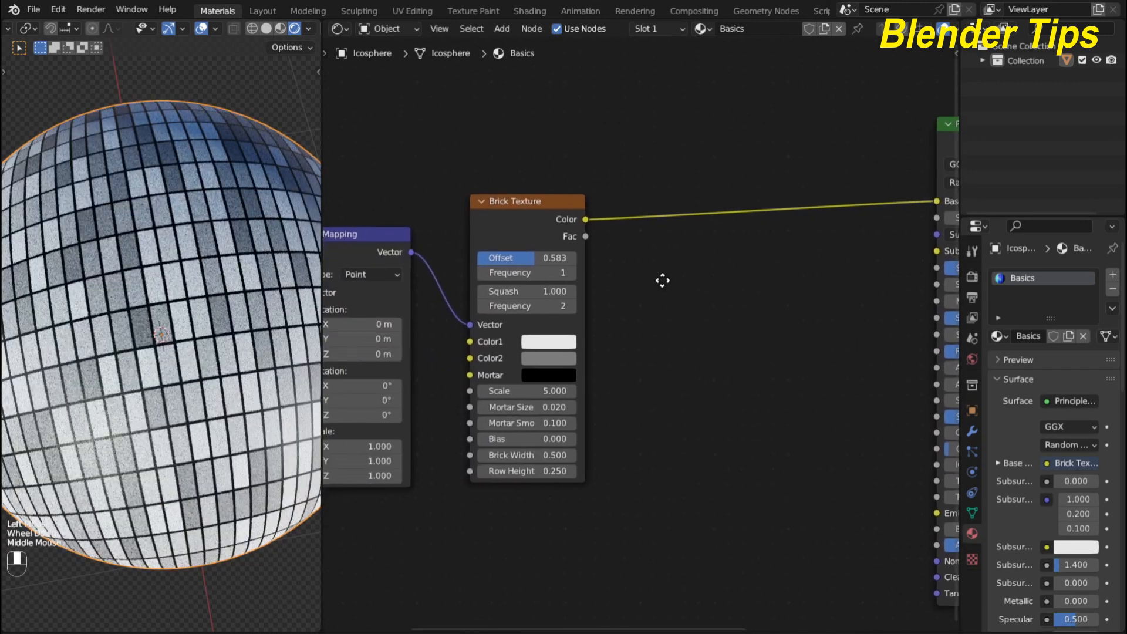
- Tint the Brick Texture's Color1 a pale lavender
scroll(470, 241, up, 2)
middle_drag(456, 229, 636, 234)
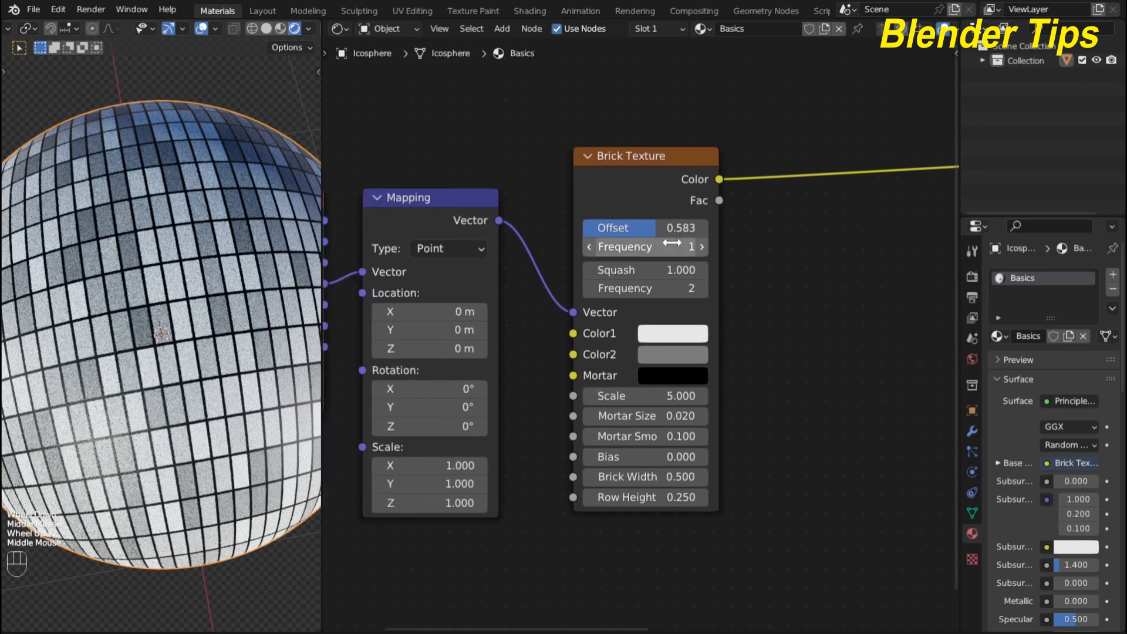
scroll(789, 235, up, 1)
click(634, 317)
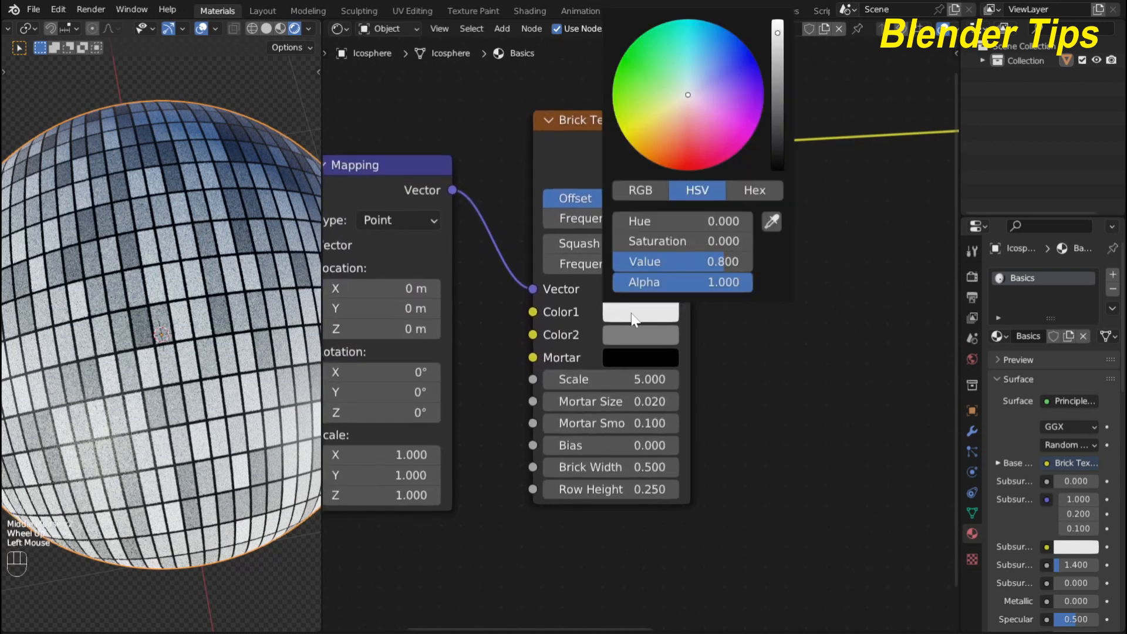
mouse_move(678, 92)
mouse_down()
mouse_move(756, 78)
mouse_move(698, 92)
mouse_up()
click(651, 336)
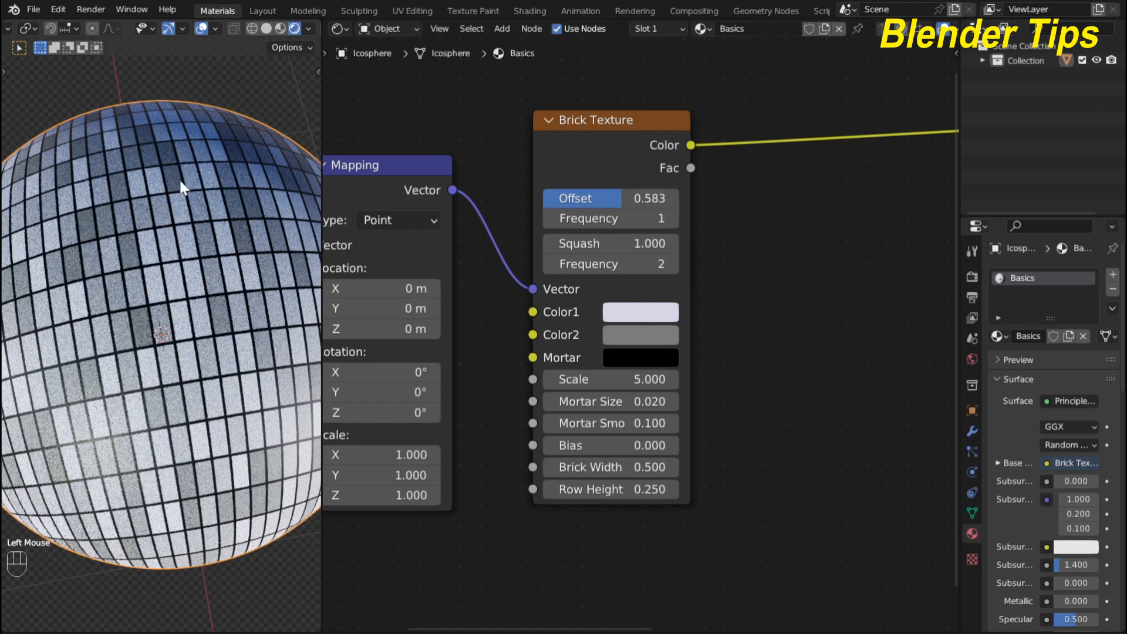
- Try a dark red Color2 with Hue 0.990 and Saturation 0.972, undo it, and inspect the bricks up close
click(633, 342)
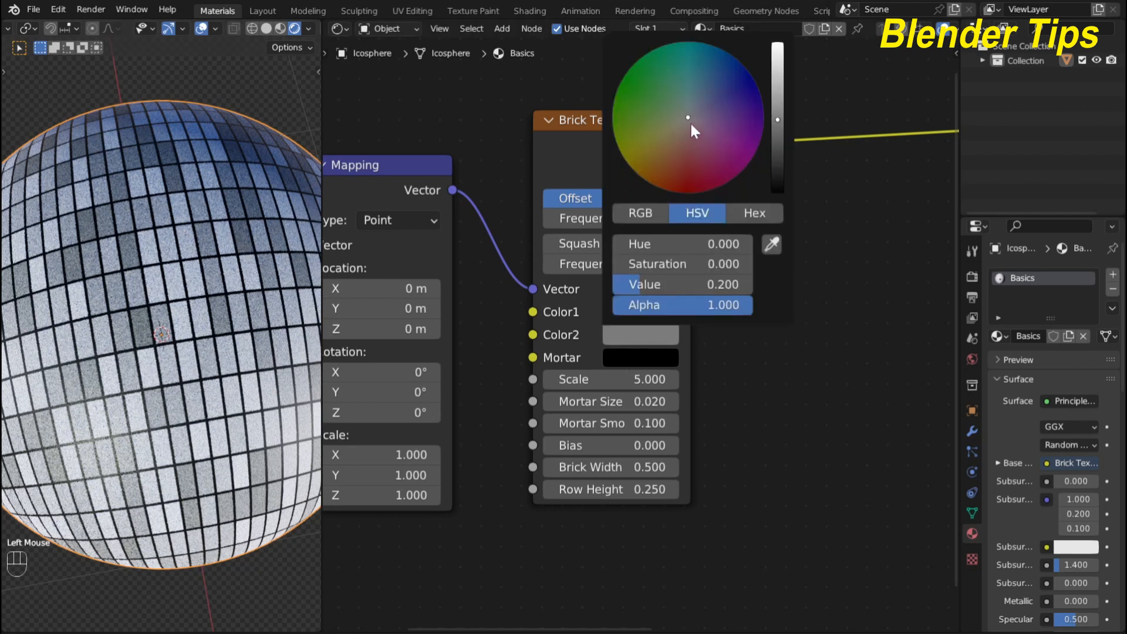
drag(691, 125, 700, 181)
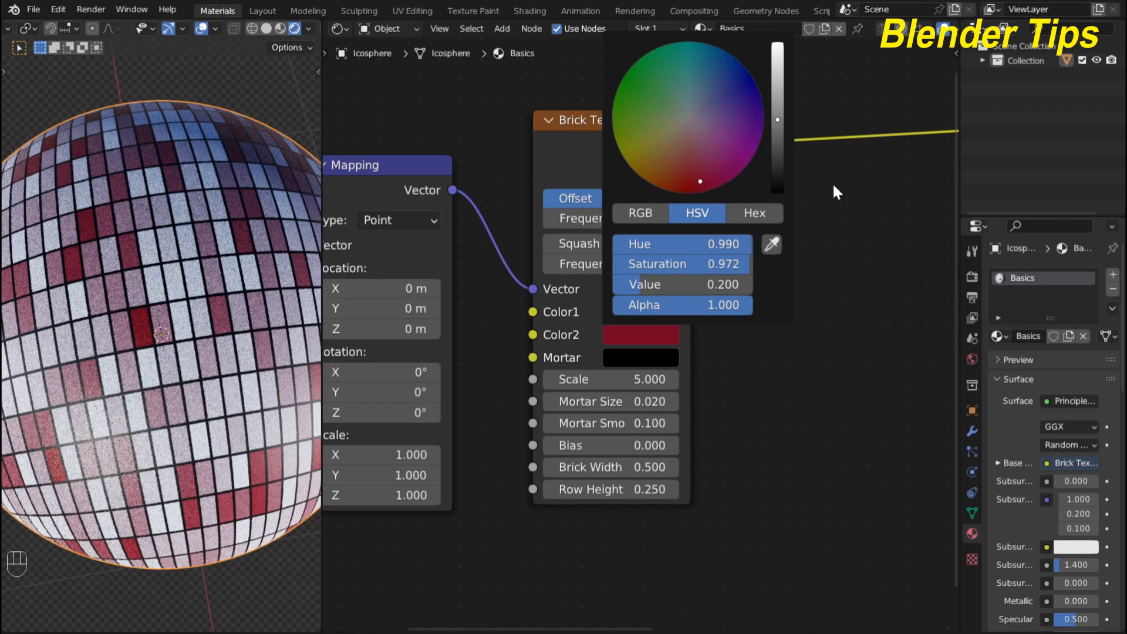
key(ctrl+z)
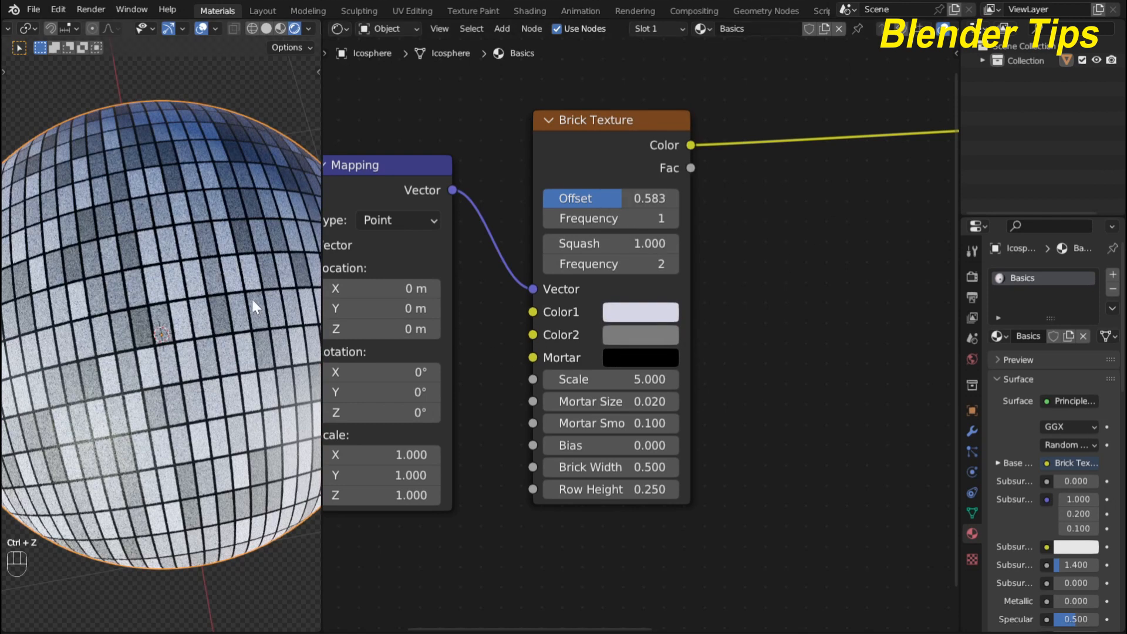
scroll(235, 305, up, 4)
scroll(214, 308, down, 2)
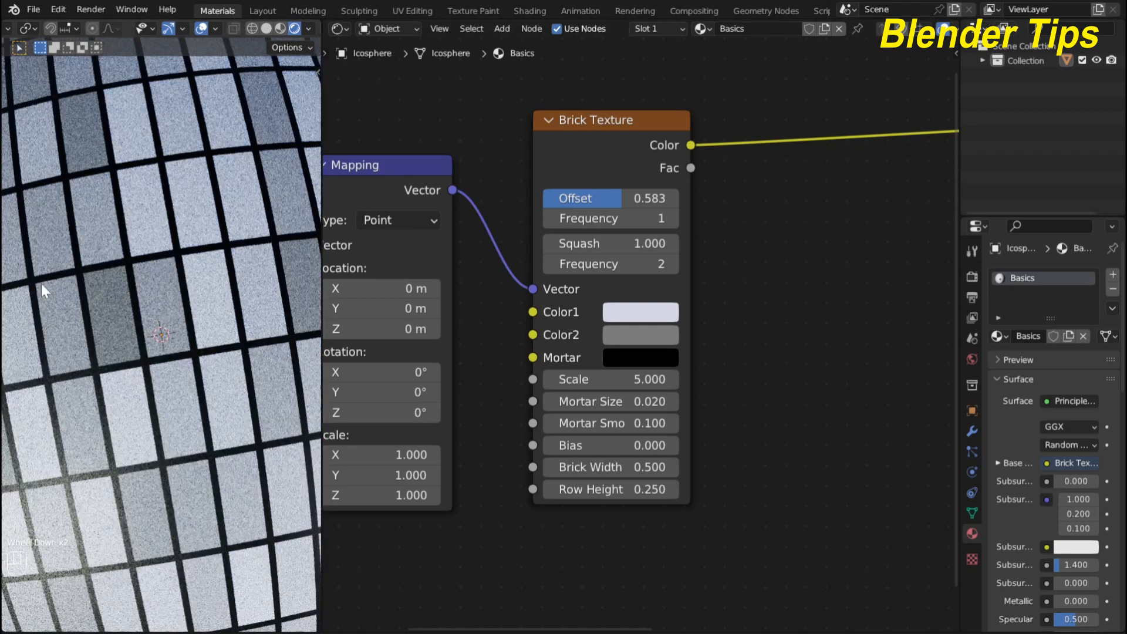
scroll(188, 267, down, 2)
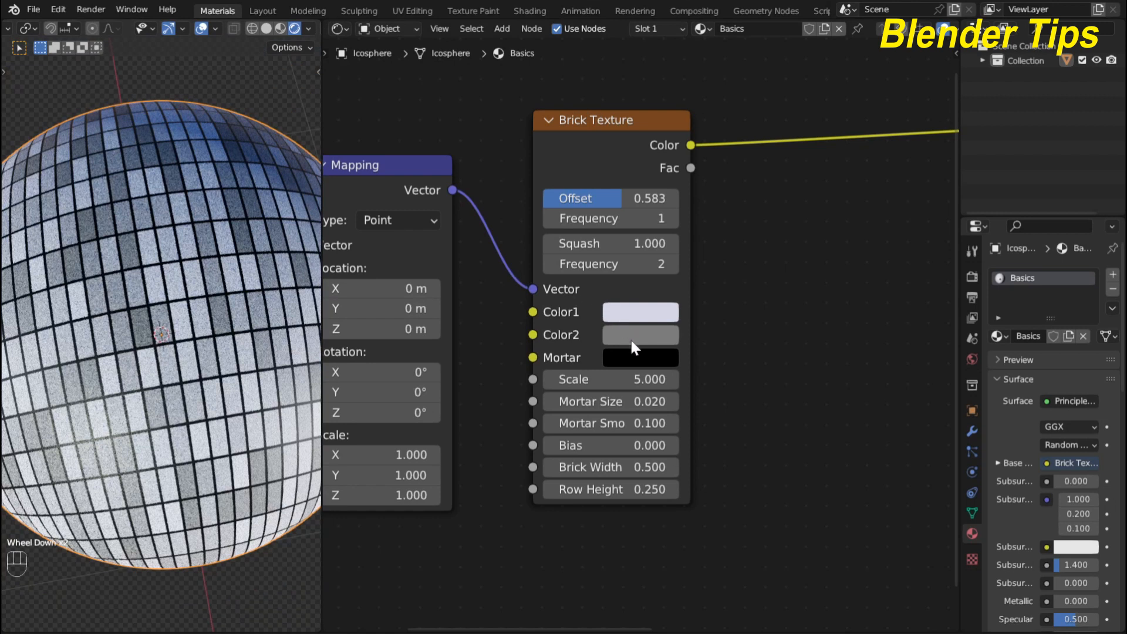
- Brighten the Brick Texture's Mortar color and change it to a reddish brown
click(631, 353)
drag(784, 190, 781, 148)
drag(699, 133, 679, 175)
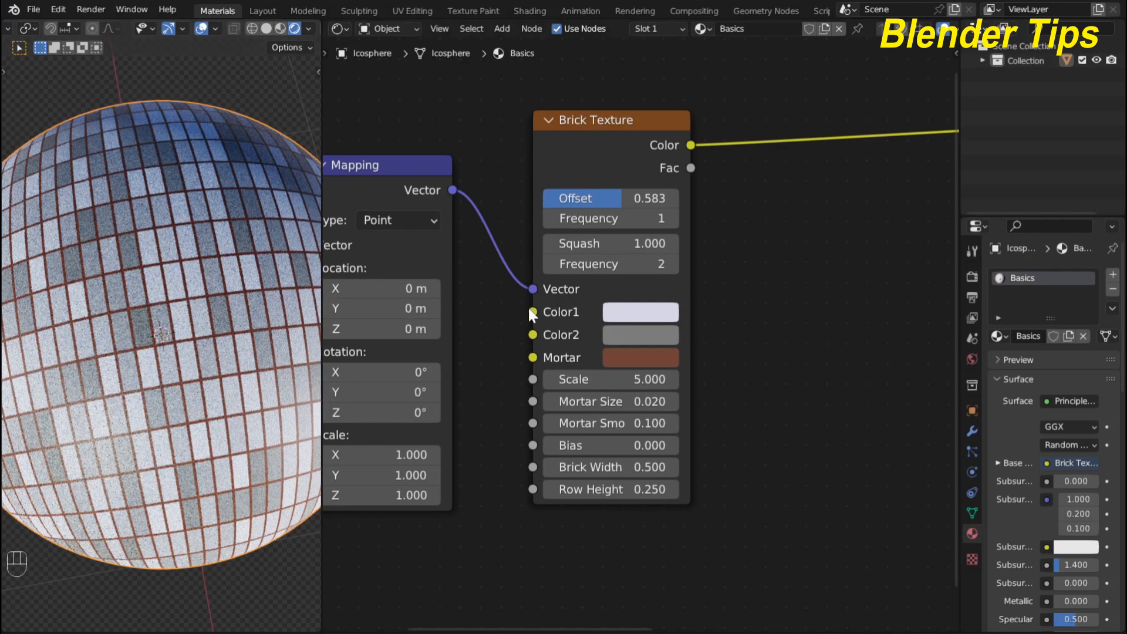
- Try a Scale of 11.3 and a Mortar Size of 0 on the Brick Texture, and undo the Mortar Size change
scroll(775, 325, up, 1)
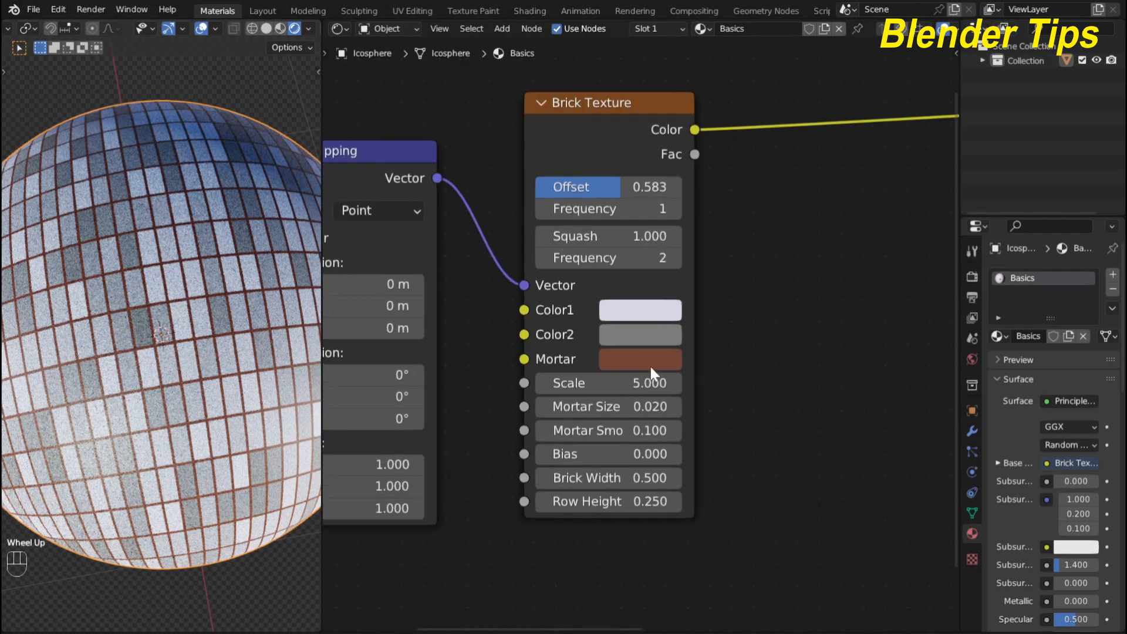
click(593, 382)
drag(593, 382, 629, 382)
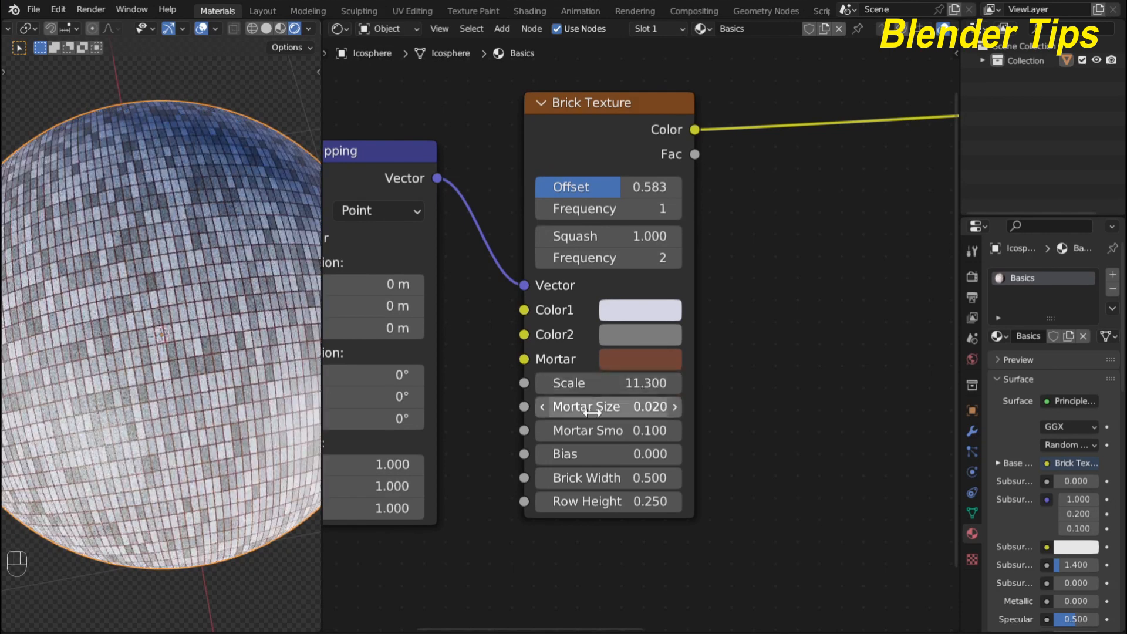
scroll(732, 425, up, 2)
scroll(732, 425, up, 1)
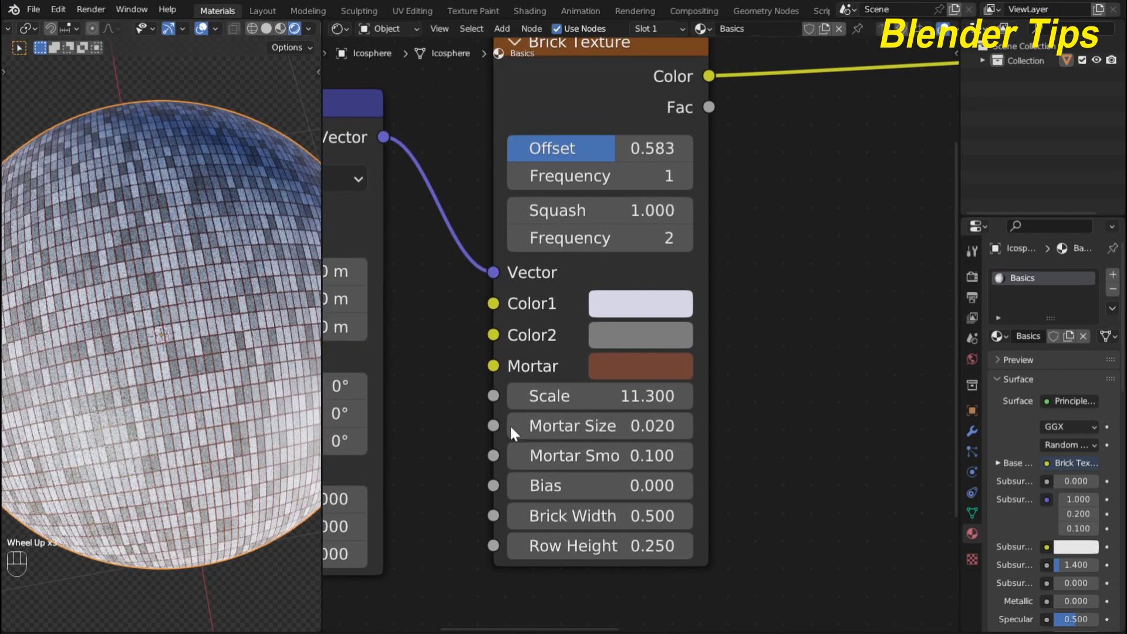
mouse_move(559, 426)
mouse_down()
mouse_move(590, 426)
mouse_move(543, 426)
mouse_move(557, 426)
mouse_up()
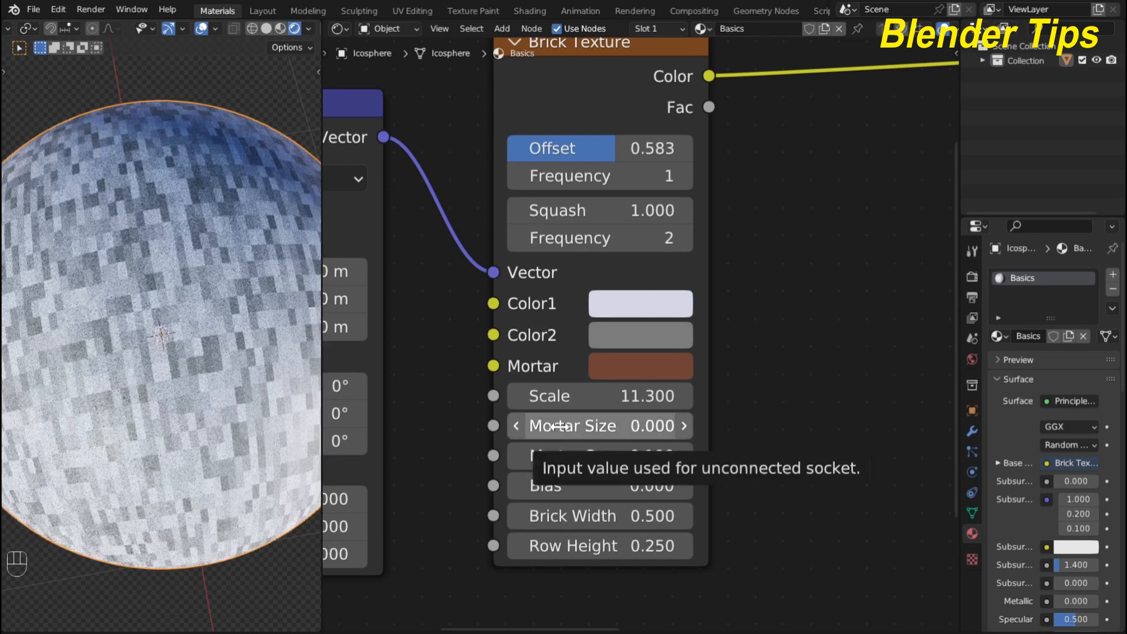
key(ctrl+z)
scroll(728, 337, down, 1)
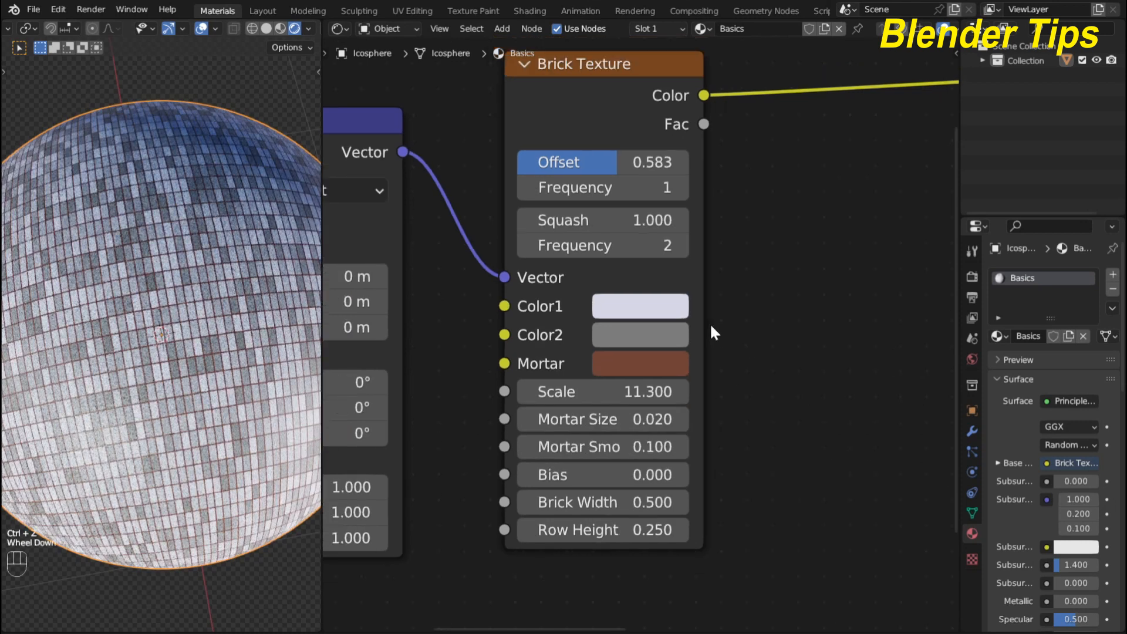
- Set the Brick Texture's Scale to 5.4 and widen the node so its parameter names fit
drag(650, 391, 614, 392)
middle_drag(772, 385, 780, 287)
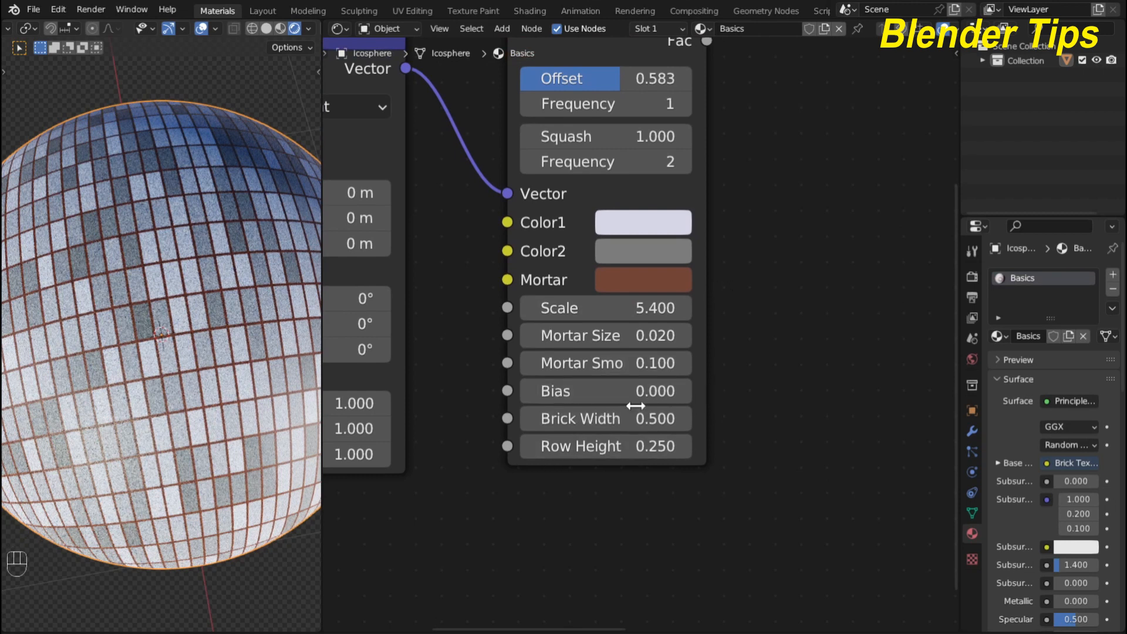
drag(703, 389, 744, 382)
scroll(516, 475, down, 1)
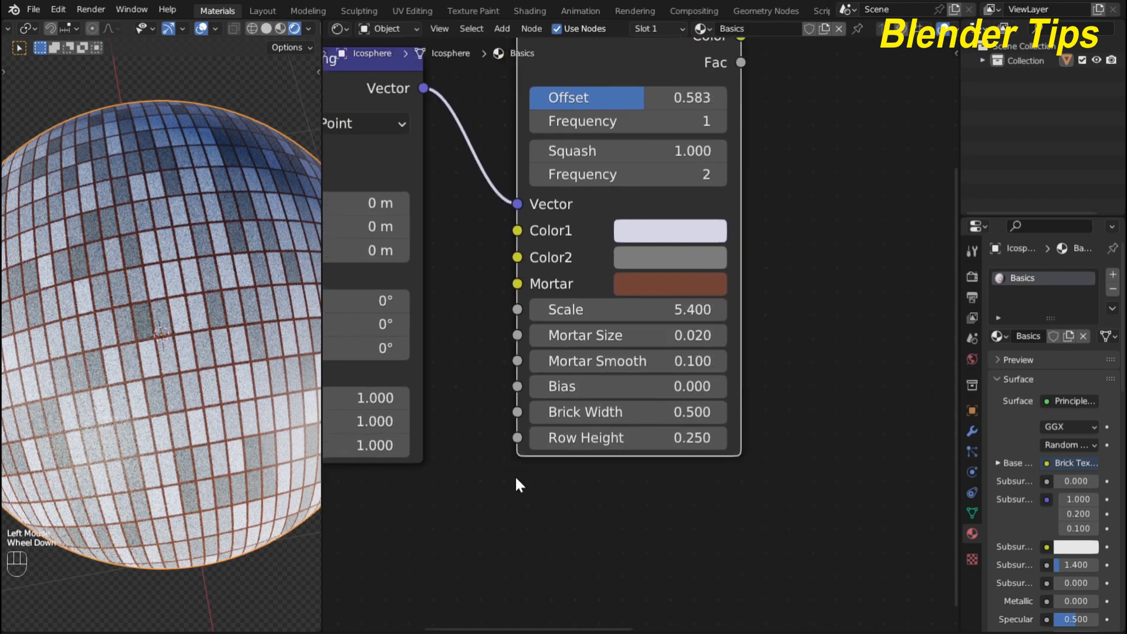
- Set the Brick Texture's Offset to 0.789, offset Frequency to 33, Brick Width to 1.5 and Row Height to 0.45
middle_drag(820, 184, 811, 253)
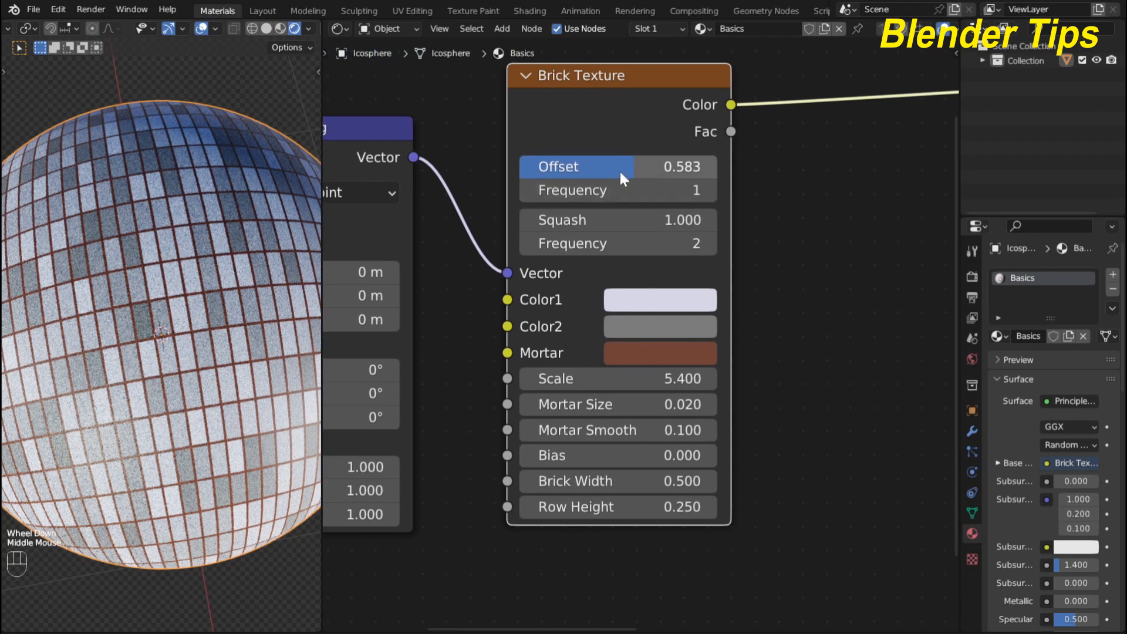
drag(619, 170, 707, 191)
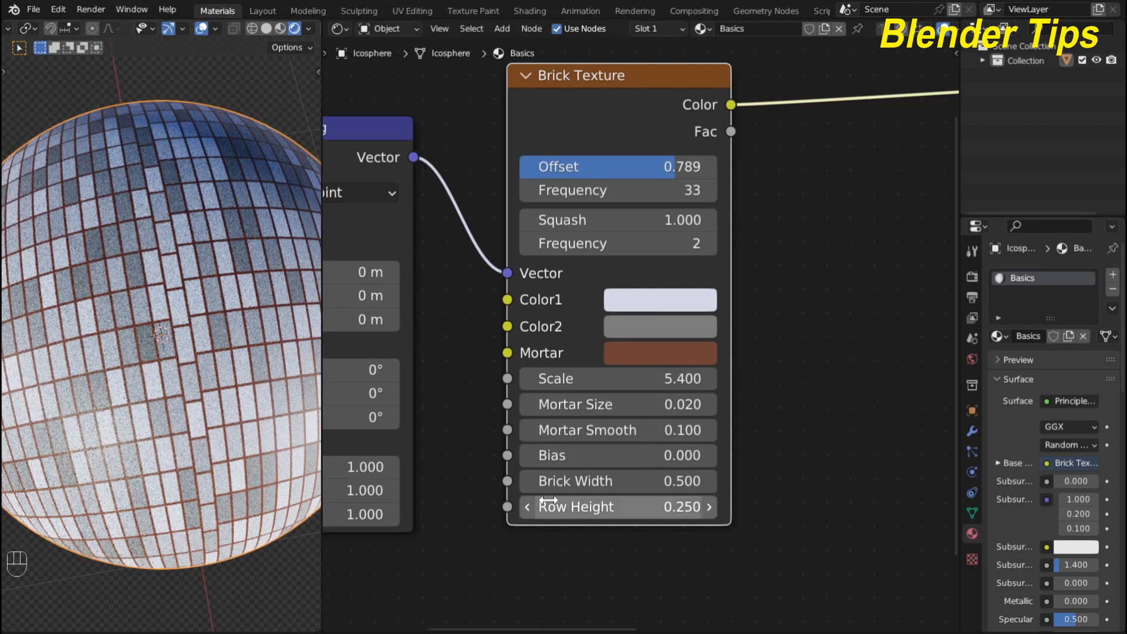
drag(571, 483, 629, 484)
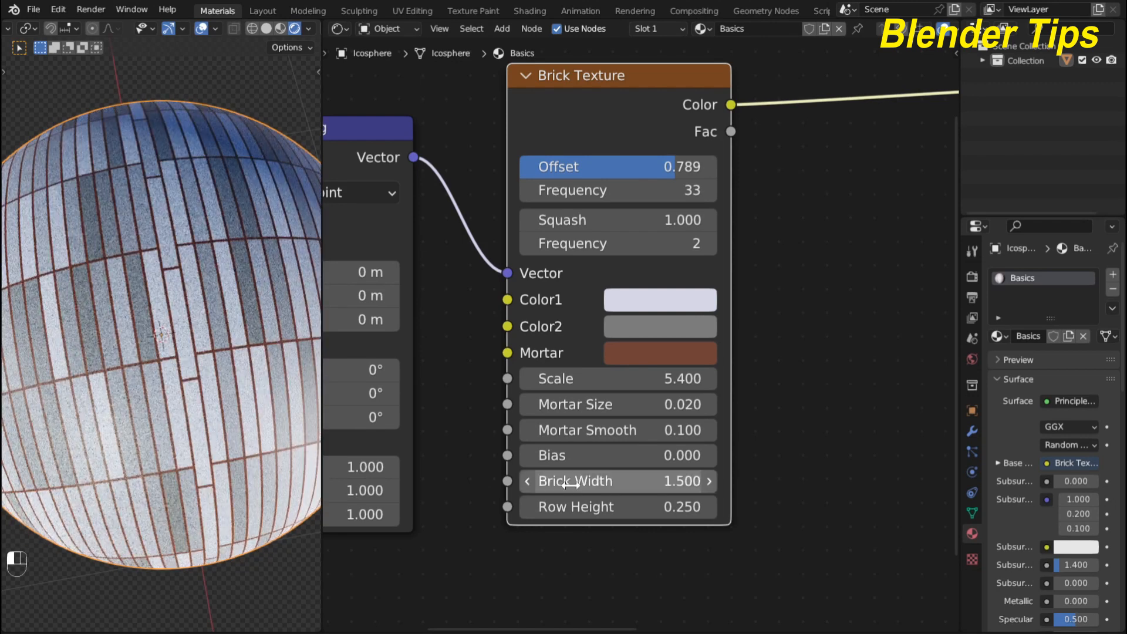
mouse_move(555, 507)
mouse_down()
mouse_move(620, 507)
mouse_move(555, 507)
mouse_move(567, 507)
mouse_up()
- Delete the Brick Texture node between the Mapping and Principled BSDF nodes
scroll(684, 184, down, 2)
scroll(684, 184, down, 2)
middle_drag(685, 183, 646, 247)
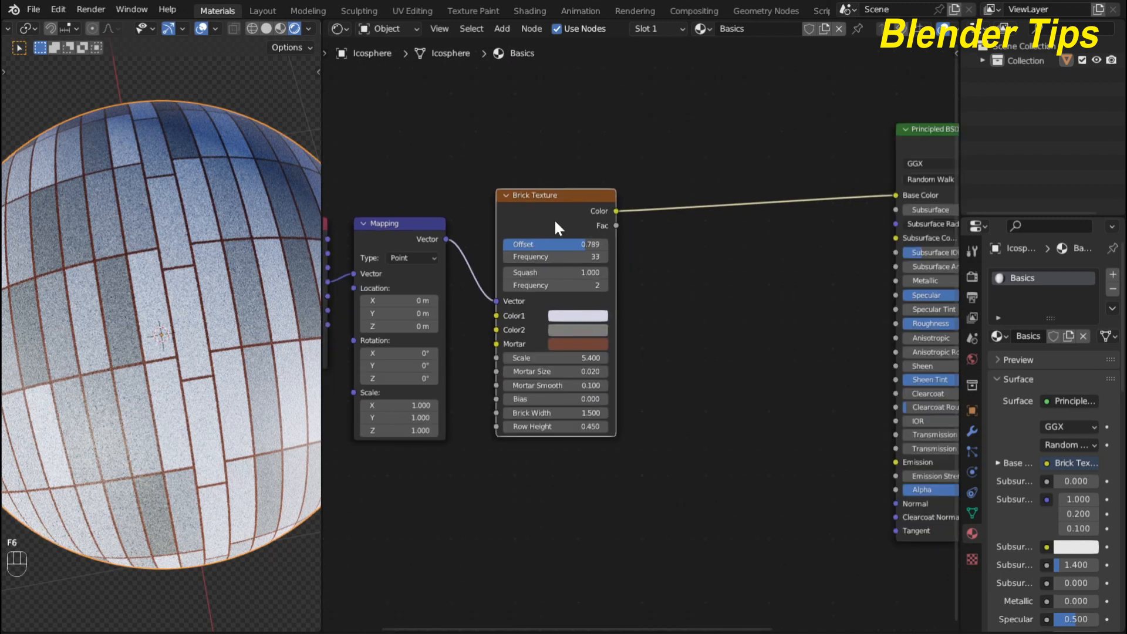
click(555, 222)
key(Delete)
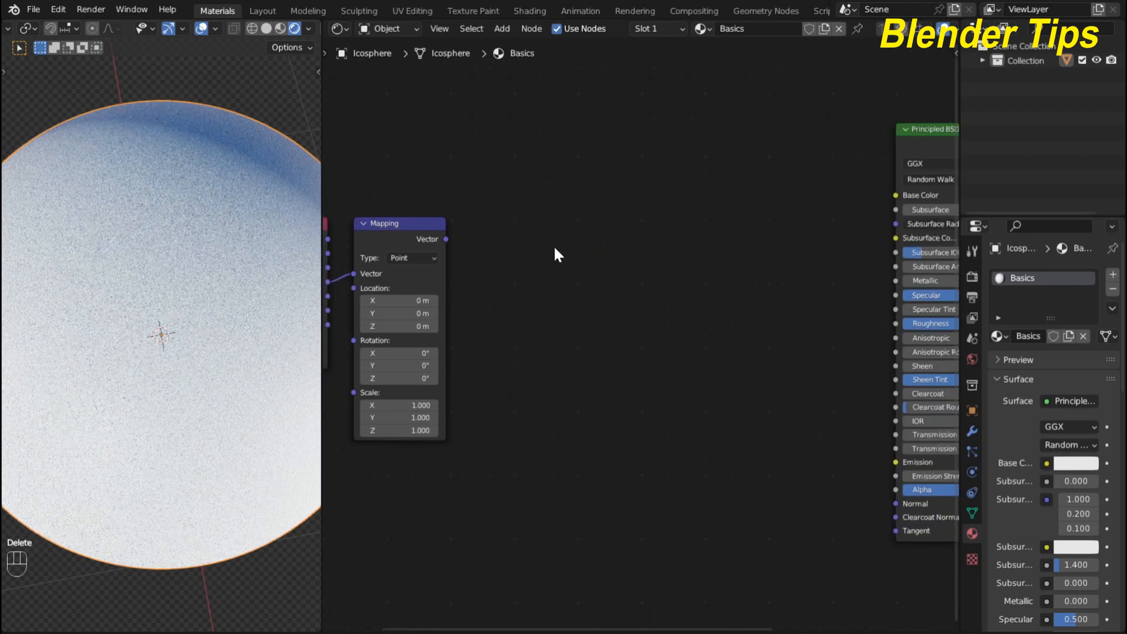
- Add a Musgrave Texture node and place it between the Mapping and Principled BSDF nodes
key(shift+a)
click(568, 227)
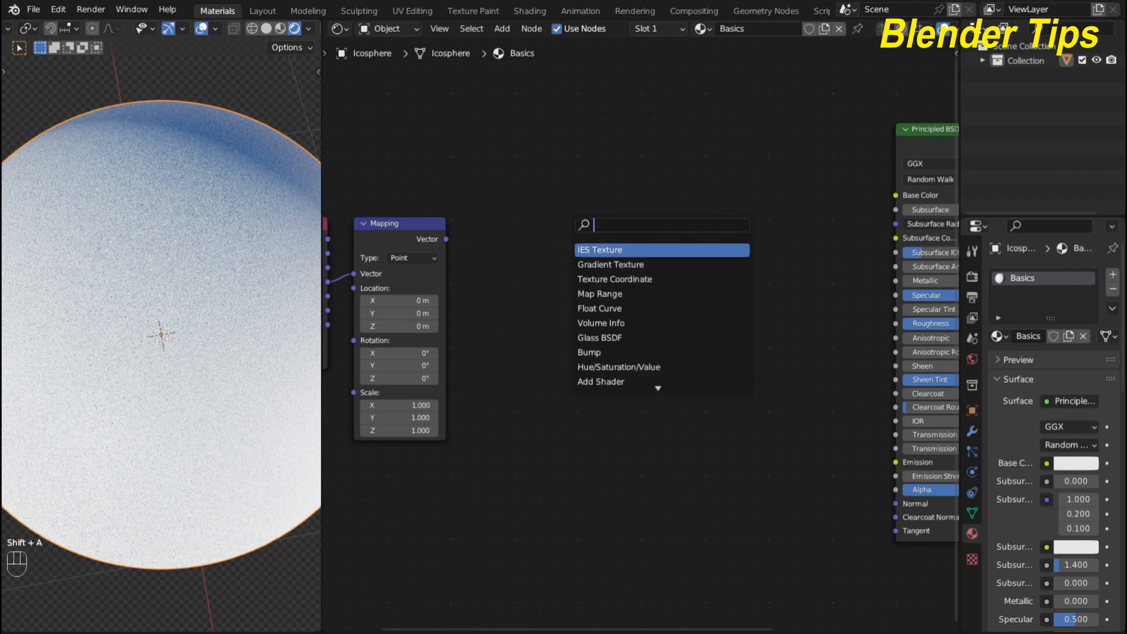
text(mu)
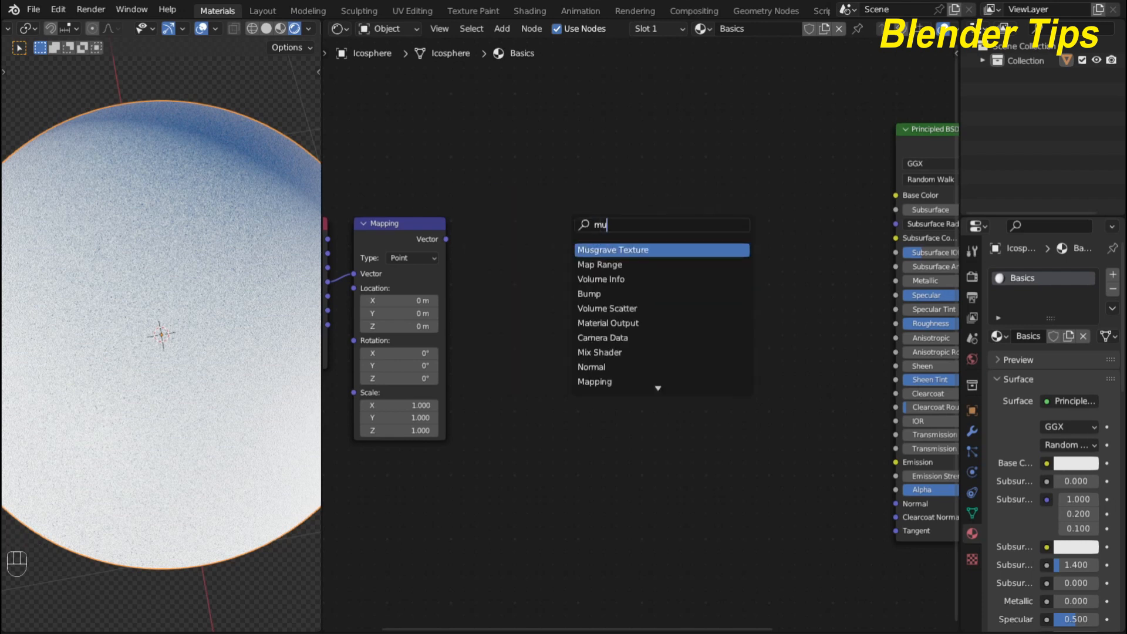
key(Return)
click(526, 238)
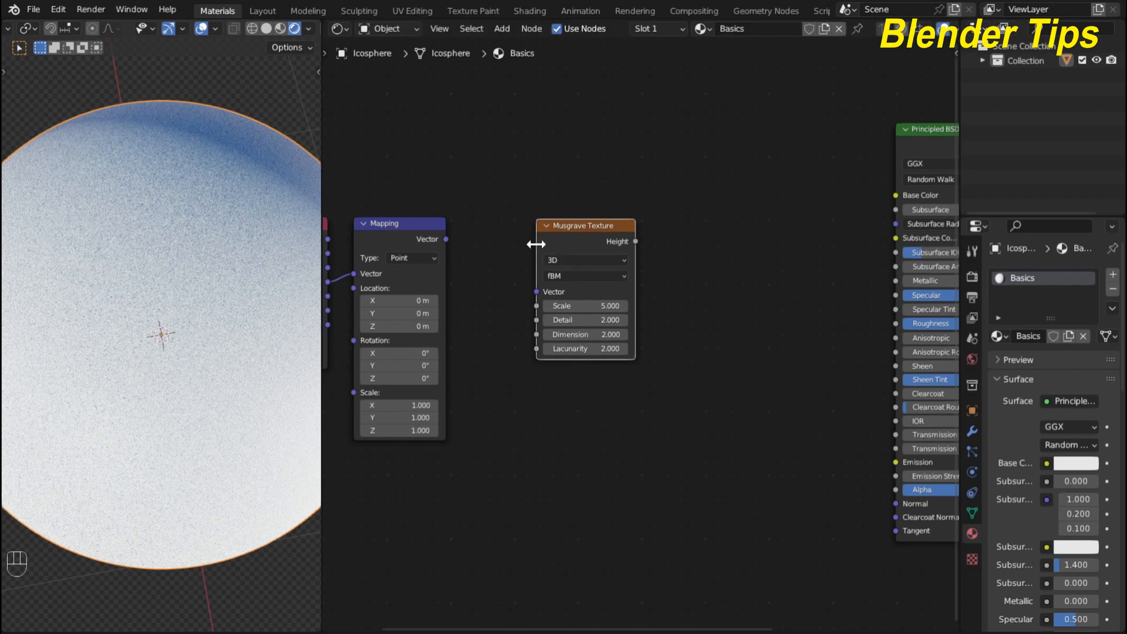
- Connect the Mapping Vector output to the Musgrave Texture's Vector input and its Height output to the Principled BSDF's Base Color
drag(446, 238, 534, 291)
middle_drag(656, 241, 539, 252)
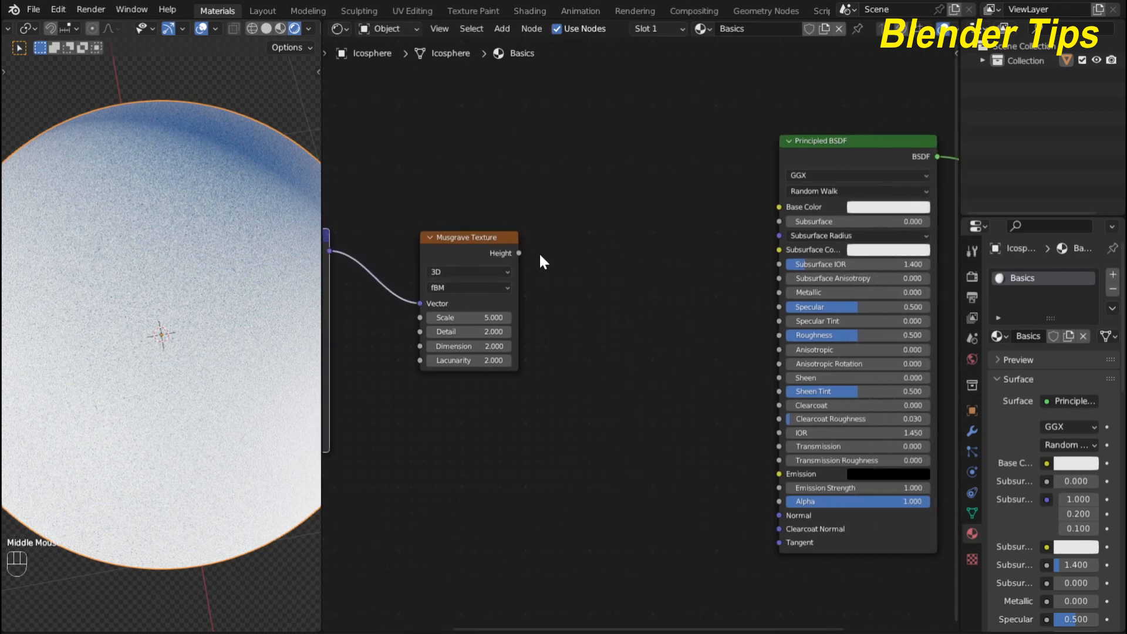
drag(519, 253, 779, 207)
scroll(179, 236, down, 2)
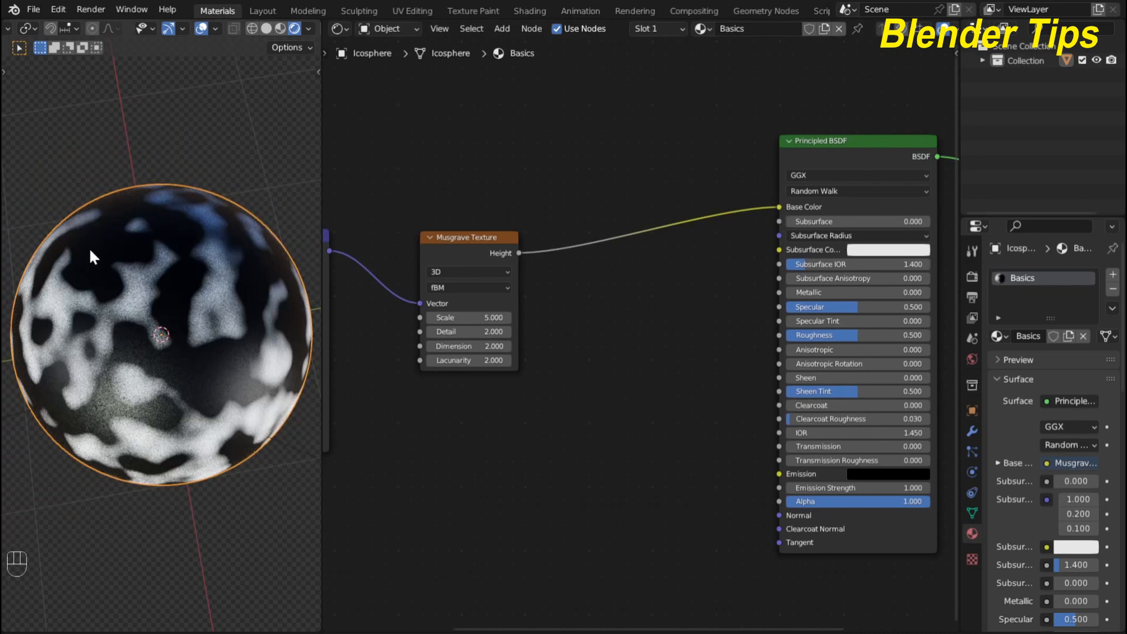
- Insert a Color Ramp node into the link between the Musgrave Texture and the Principled BSDF's Base Color
scroll(612, 298, up, 1)
middle_drag(613, 297, 592, 305)
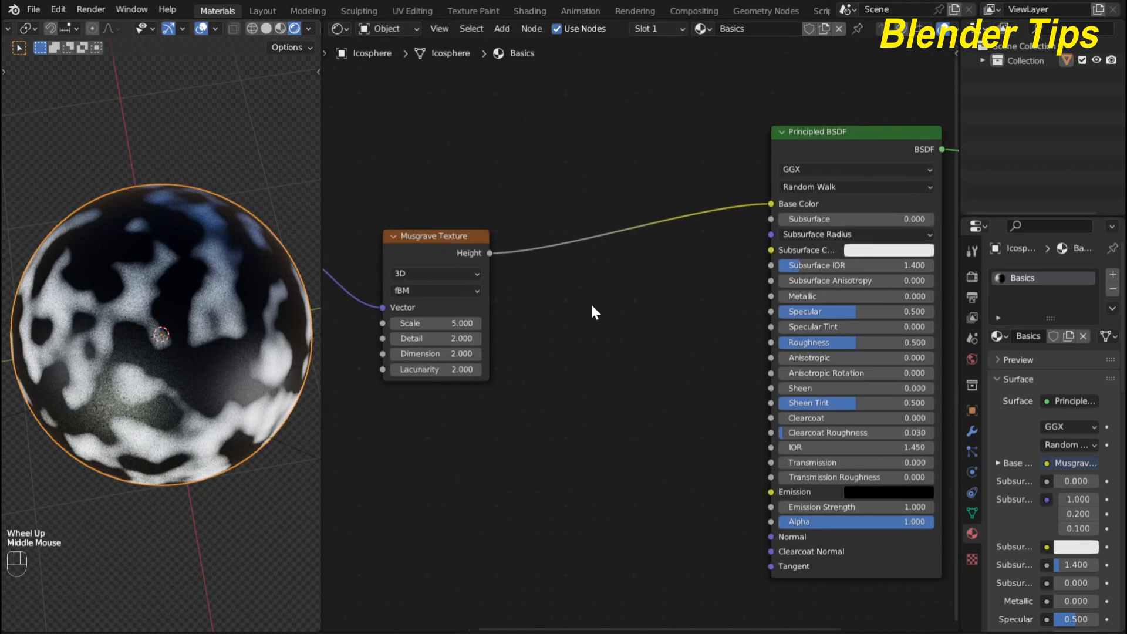
key(shift+a)
click(590, 301)
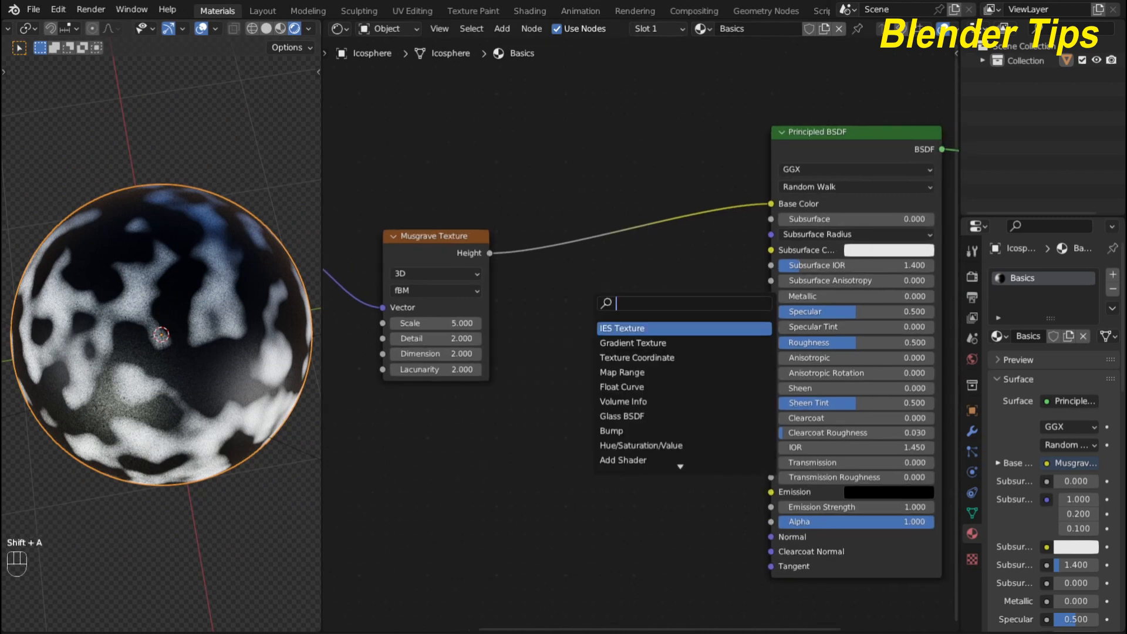
text(co)
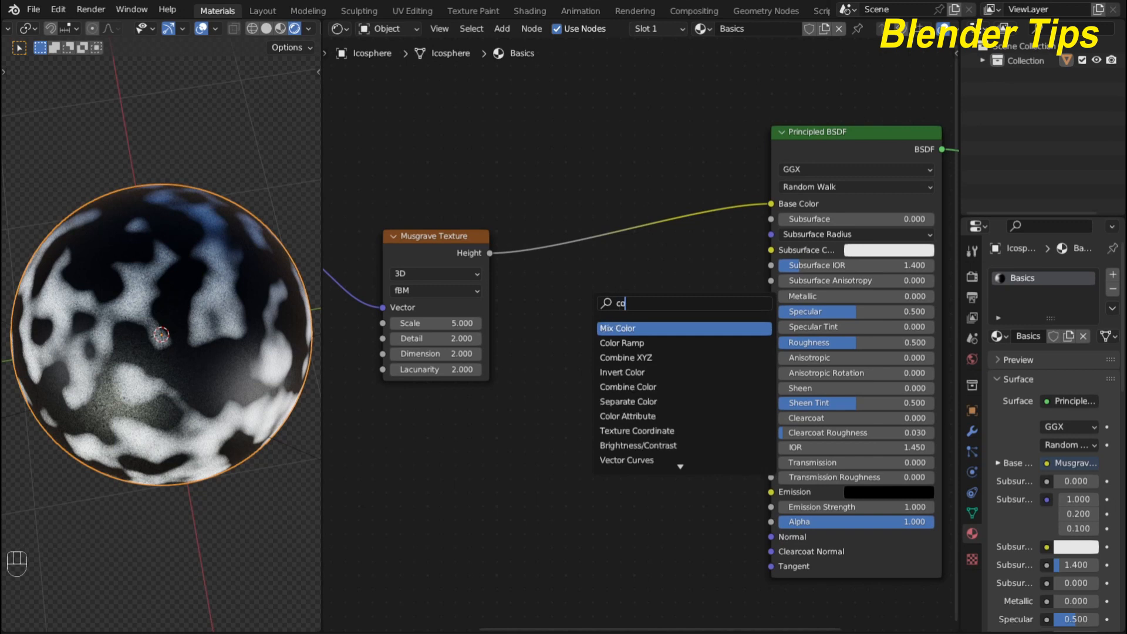
key(Down)
key(Return)
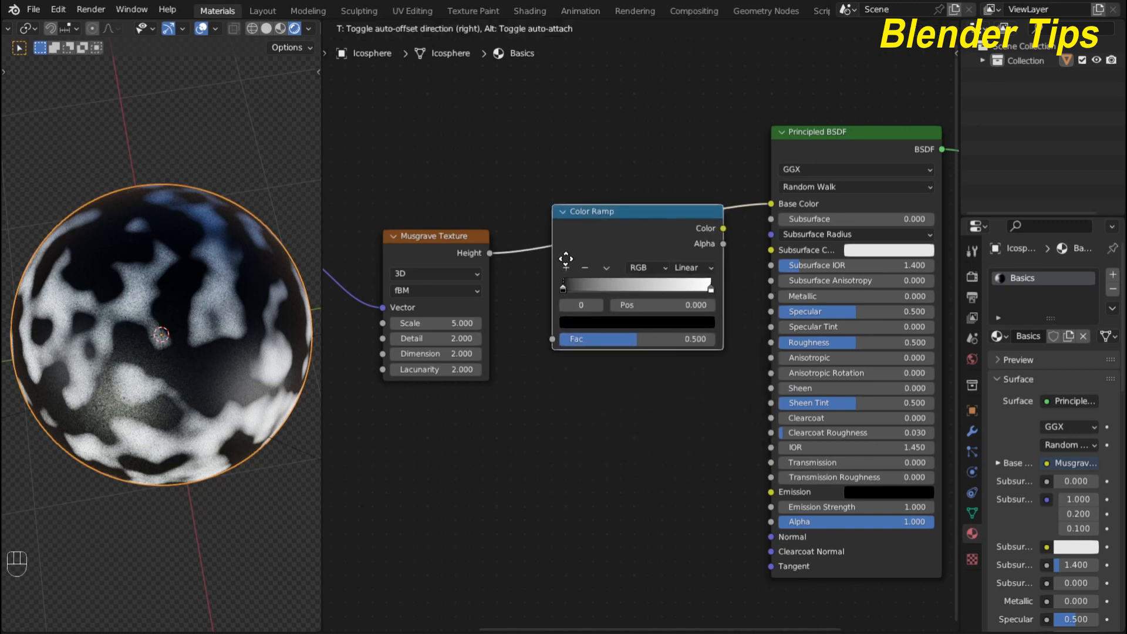
click(567, 254)
- Change the Color Ramp's first stop from black to red, with Value 0.458
scroll(570, 375, up, 3)
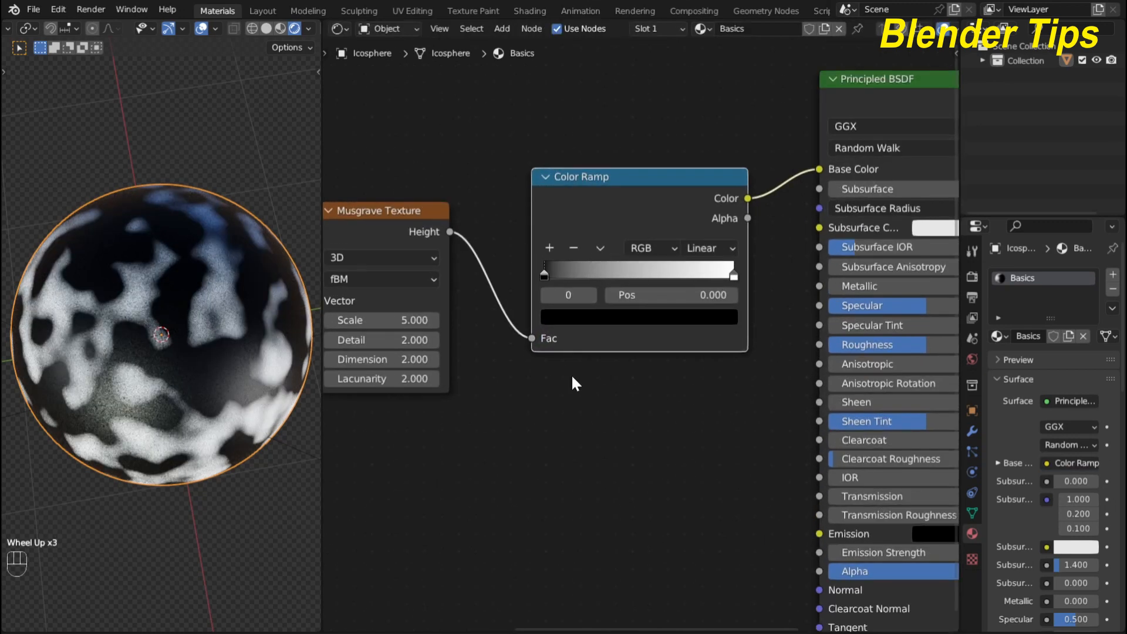
click(543, 276)
click(572, 316)
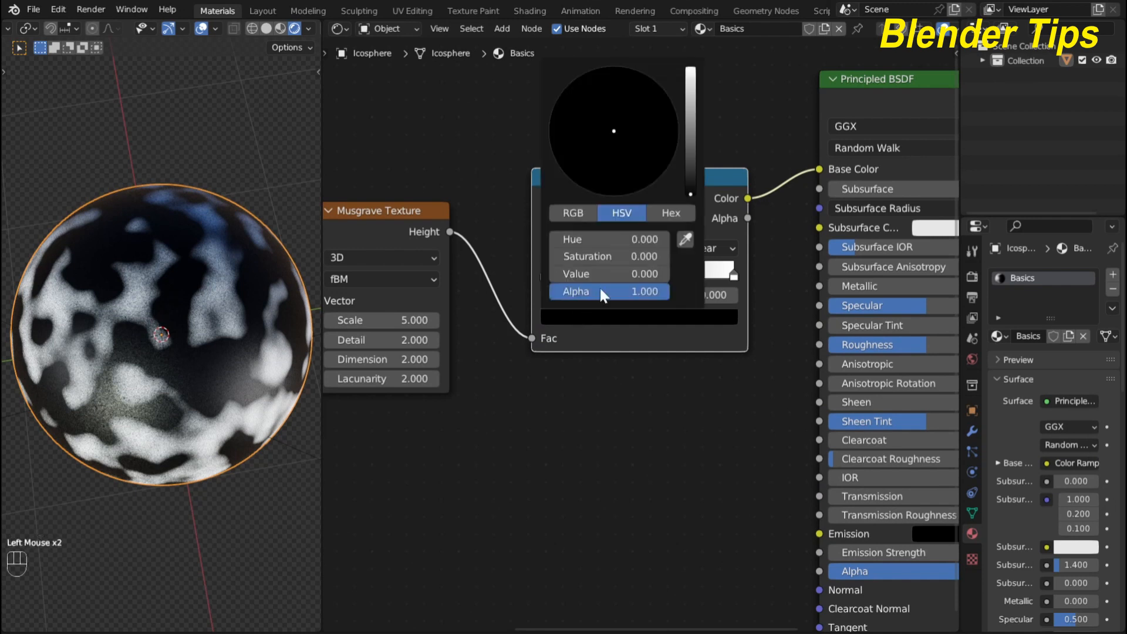
drag(688, 178, 690, 104)
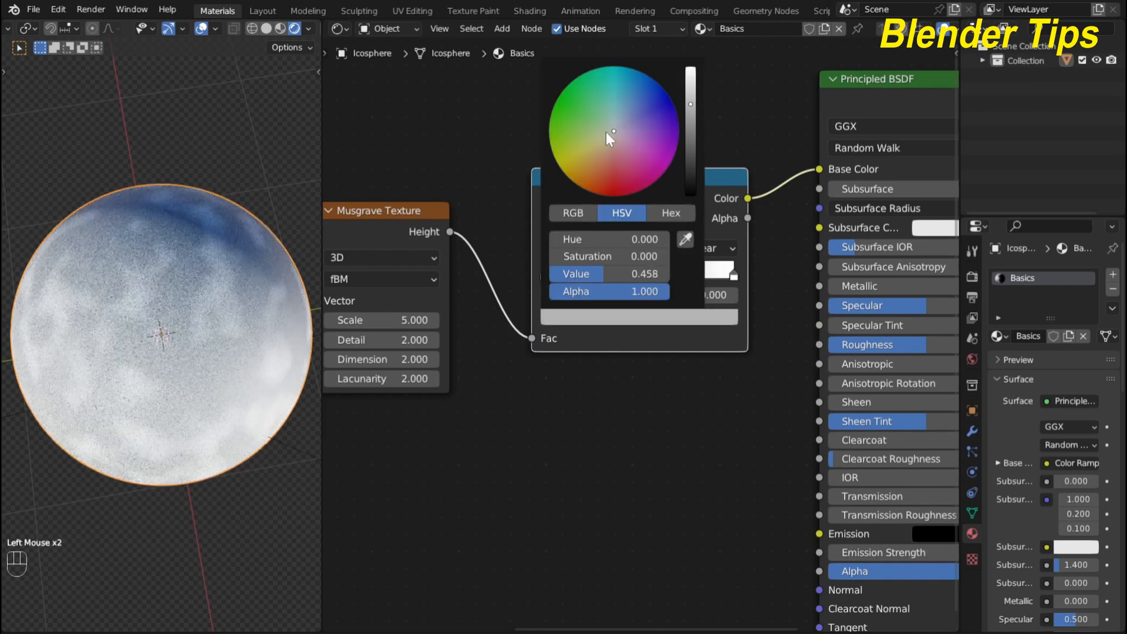
drag(607, 132, 617, 188)
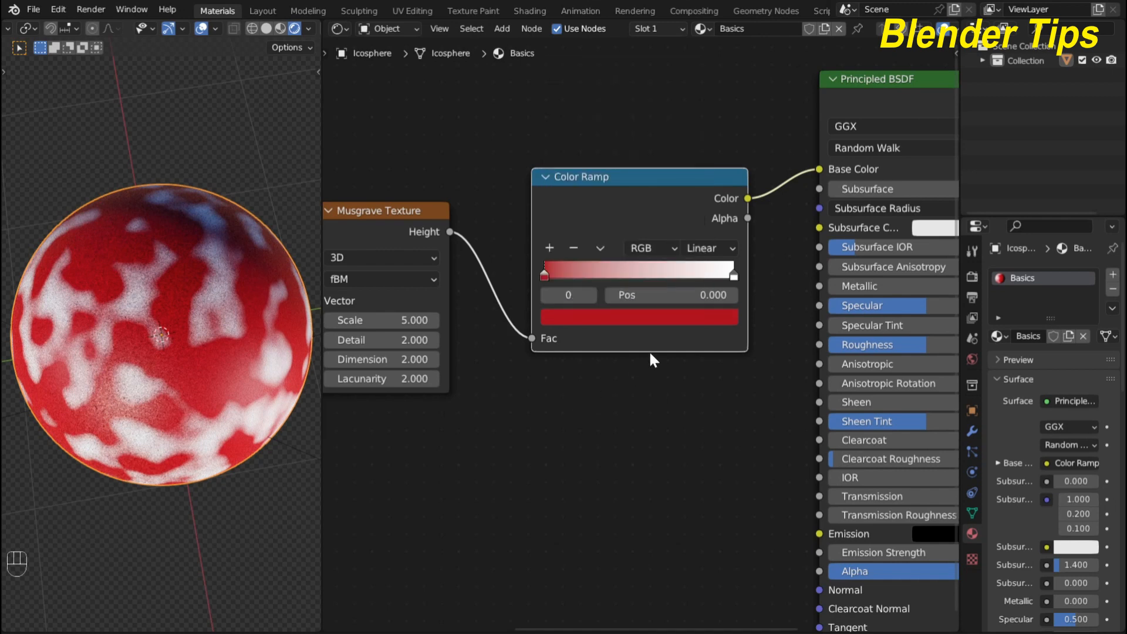
- Change the Color Ramp's end stop to blue with Hue 0.673 and Saturation 0.992
click(734, 274)
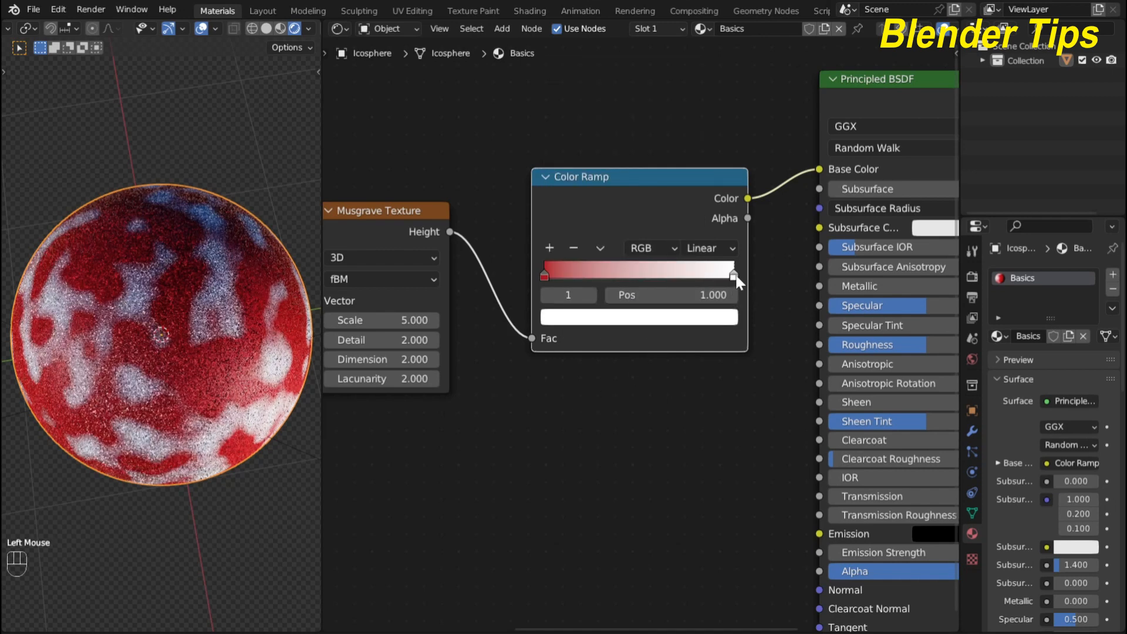
click(705, 325)
drag(616, 135, 670, 113)
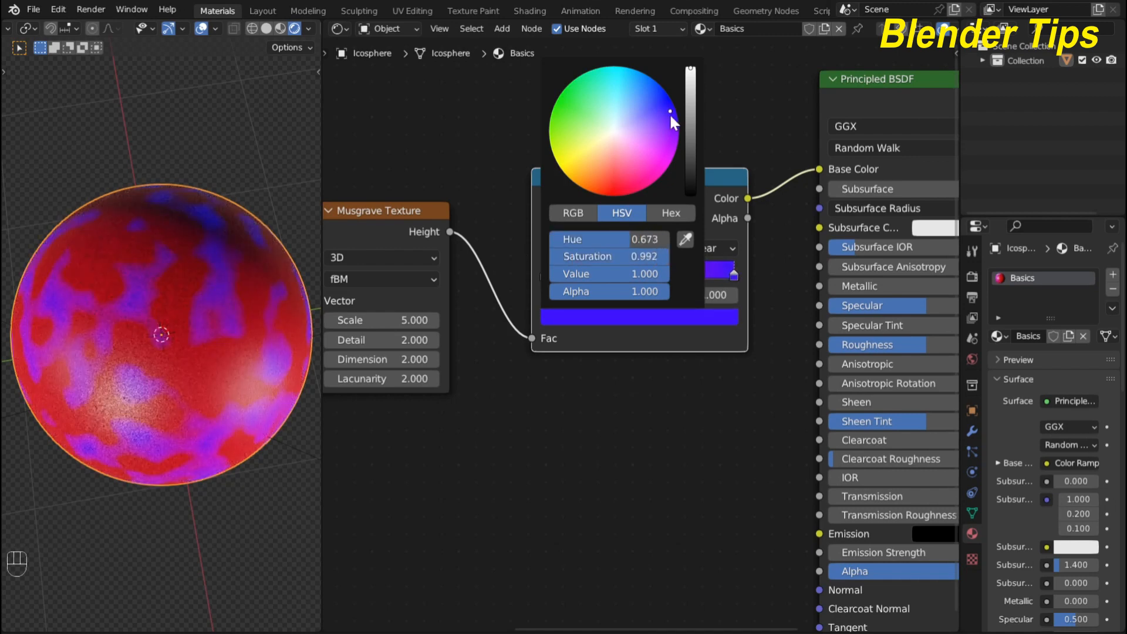
- Set the Musgrave Texture's Scale to 11.1 and Detail to 8.9
middle_drag(528, 452, 624, 451)
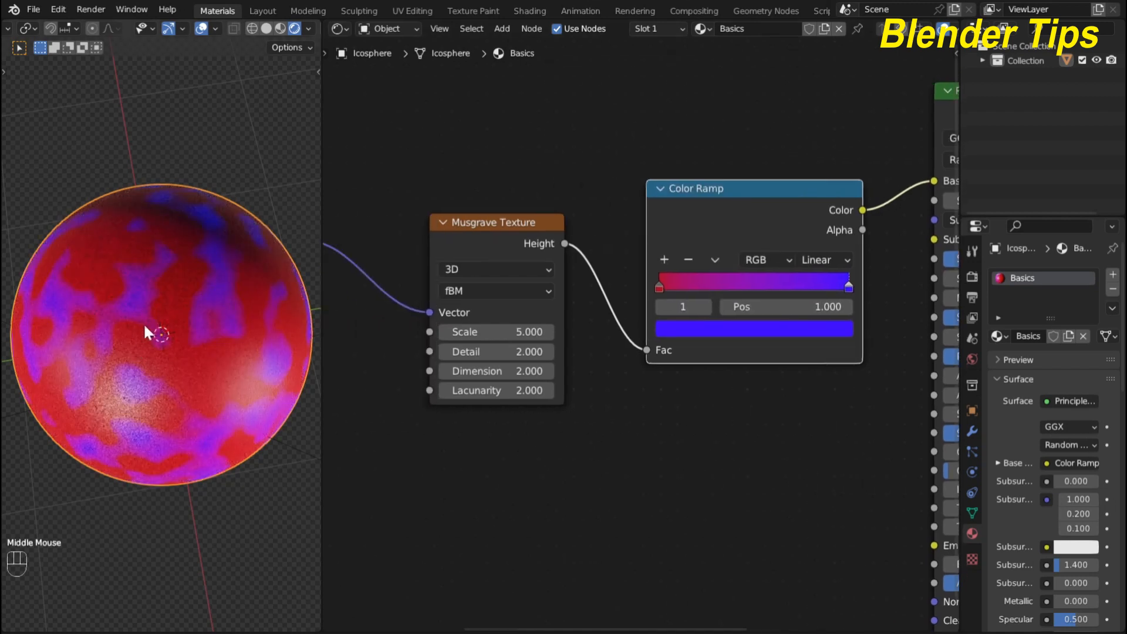
scroll(145, 332, up, 3)
scroll(147, 329, down, 2)
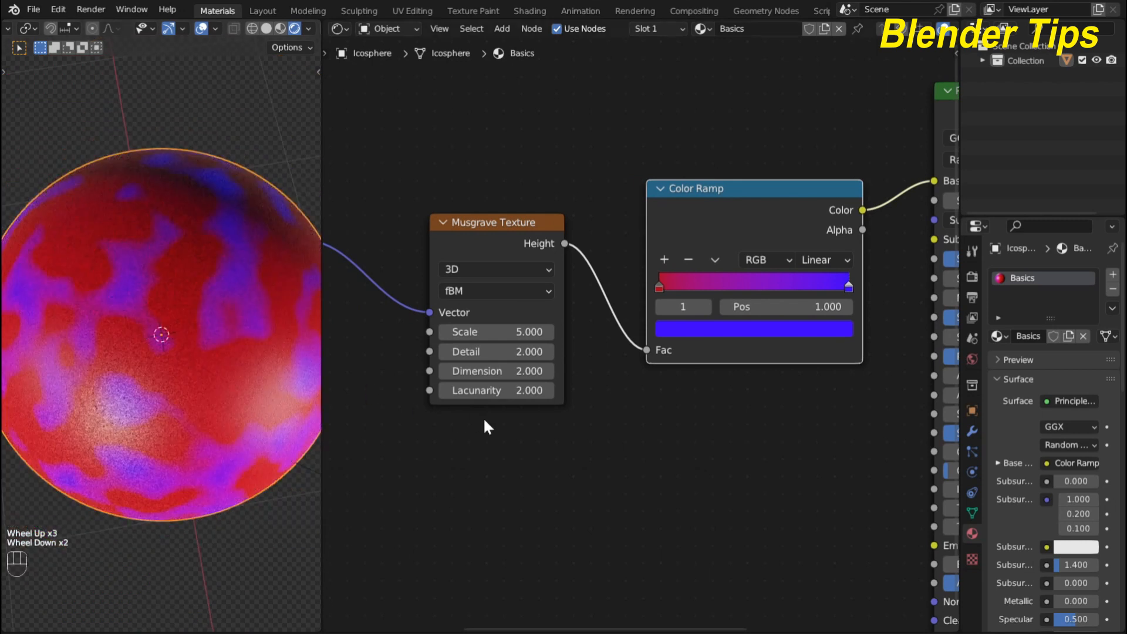
middle_drag(548, 434, 553, 450)
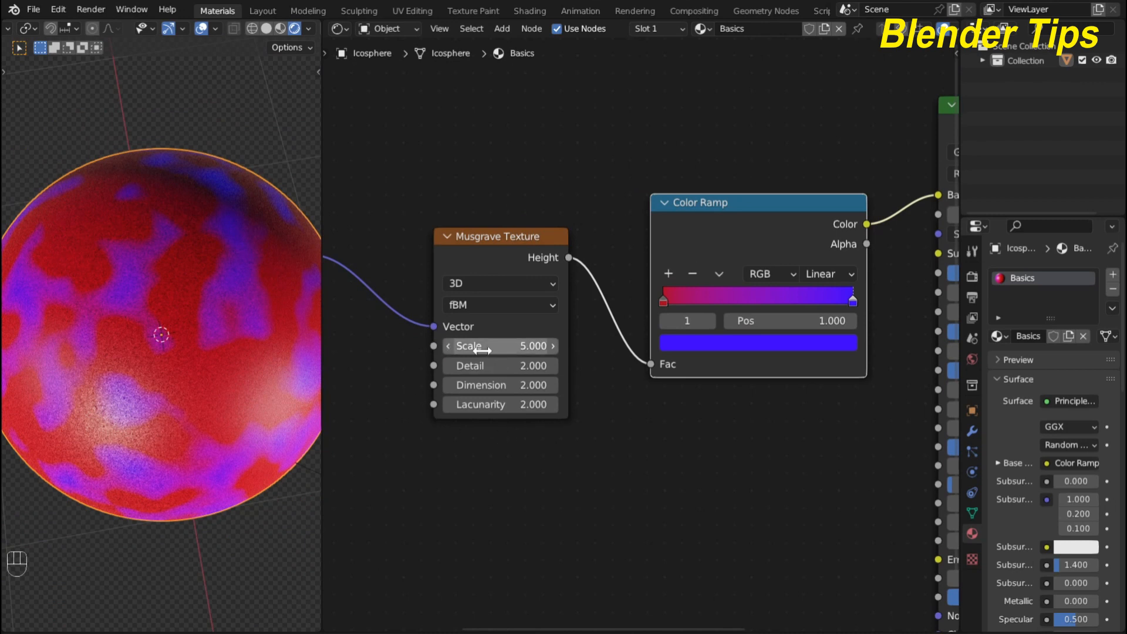
click(510, 346)
drag(511, 345, 545, 346)
drag(476, 366, 528, 365)
- Set the Musgrave Texture's Dimension to 4.8 and check the pattern on the sphere
scroll(174, 290, up, 4)
scroll(173, 290, down, 1)
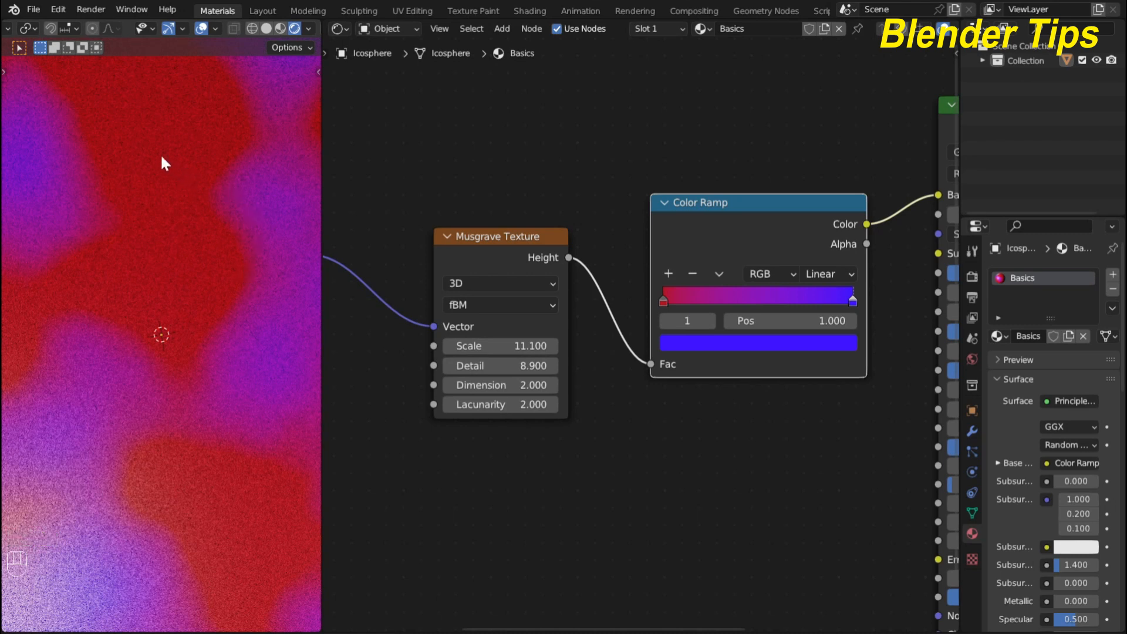
scroll(160, 153, down, 1)
scroll(573, 411, down, 2)
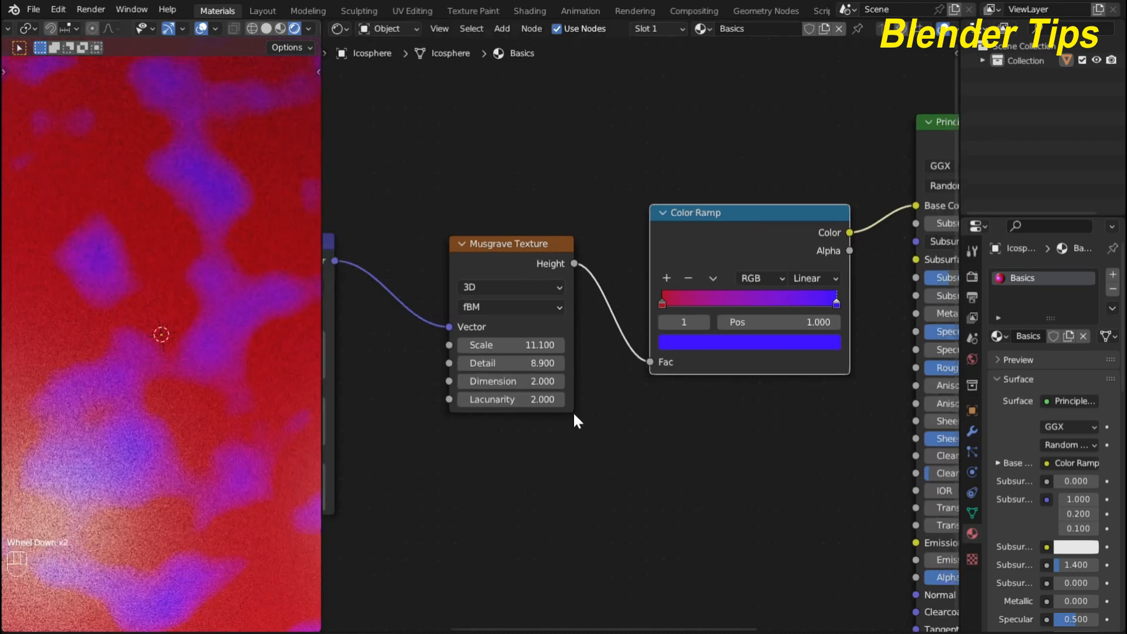
drag(516, 378, 571, 377)
scroll(200, 323, down, 2)
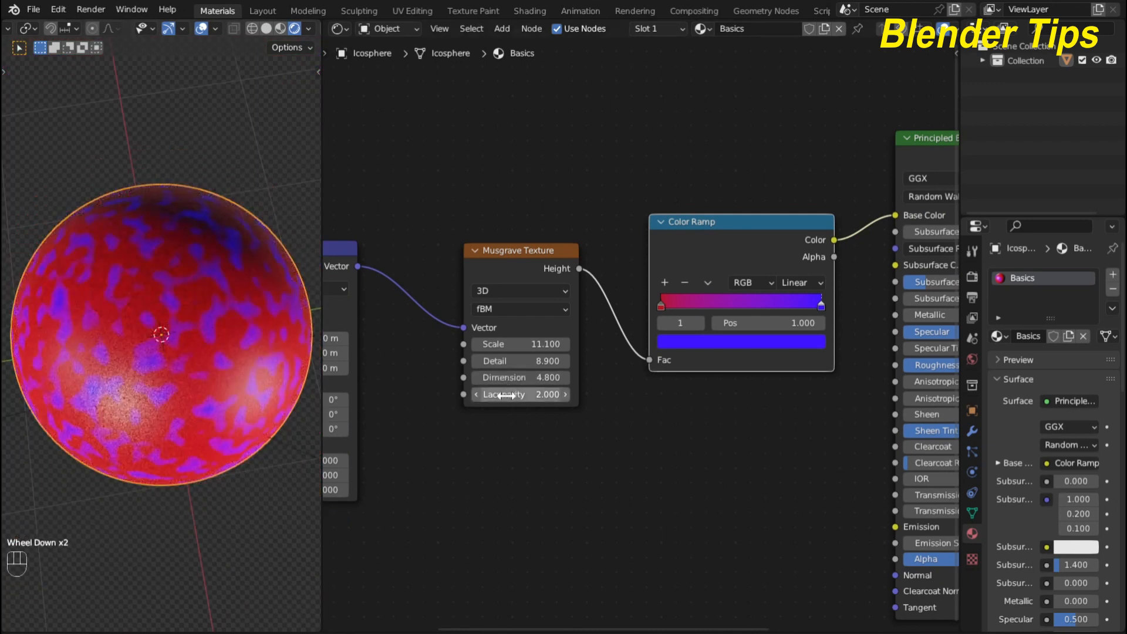
- Try a different Lacunarity on the Musgrave Texture and undo the change
scroll(506, 402, up, 2)
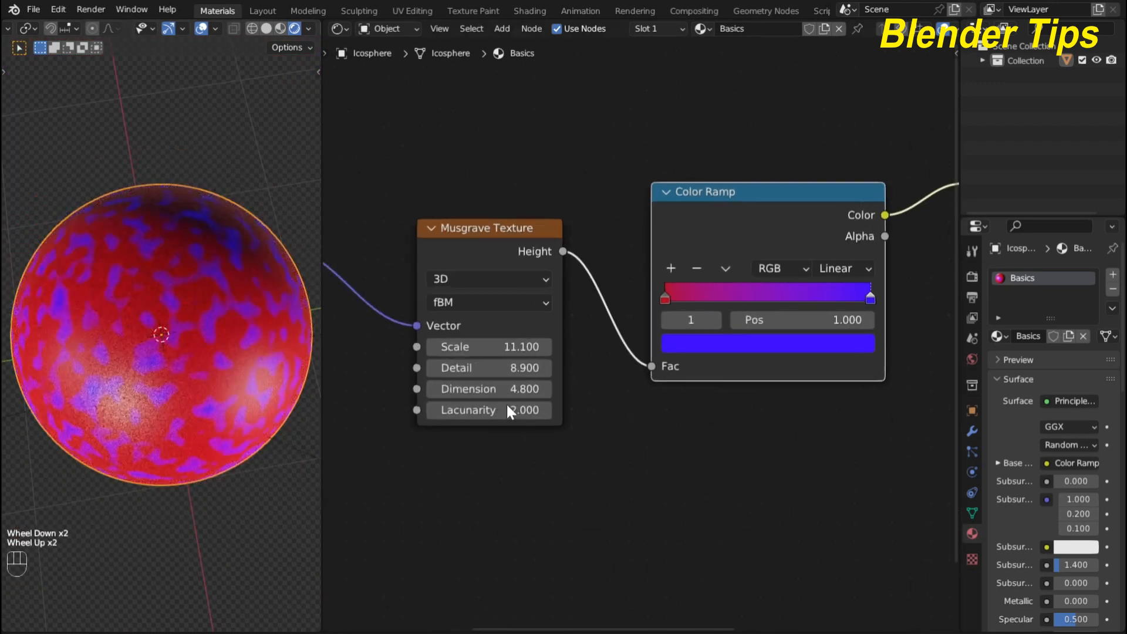
click(458, 410)
mouse_move(458, 410)
mouse_down()
mouse_move(476, 410)
mouse_move(435, 410)
mouse_move(456, 411)
mouse_up()
key(ctrl+z)
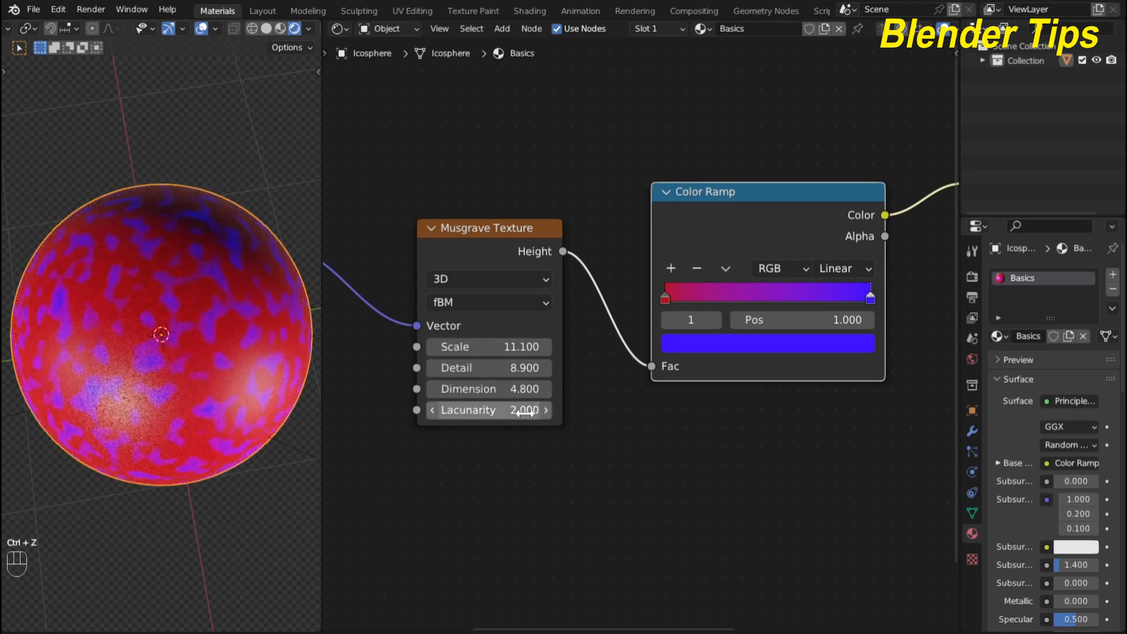
- Delete the Musgrave Texture node between the Mapping and Color Ramp nodes
scroll(457, 411, down, 1)
middle_drag(601, 436, 623, 471)
scroll(607, 421, down, 2)
middle_drag(607, 421, 590, 382)
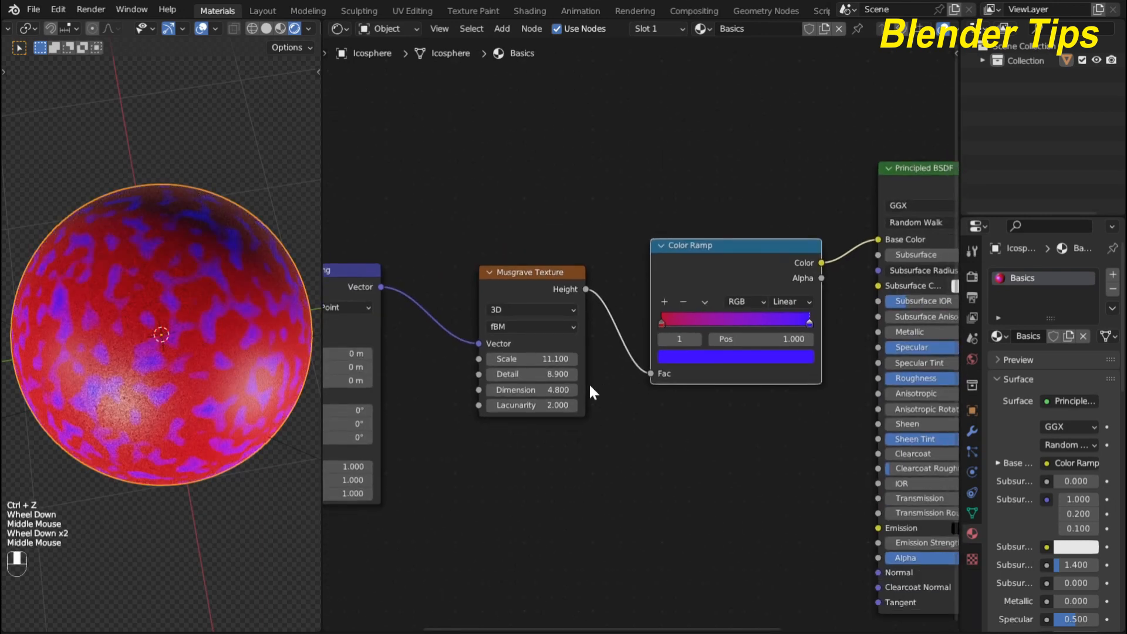
click(488, 288)
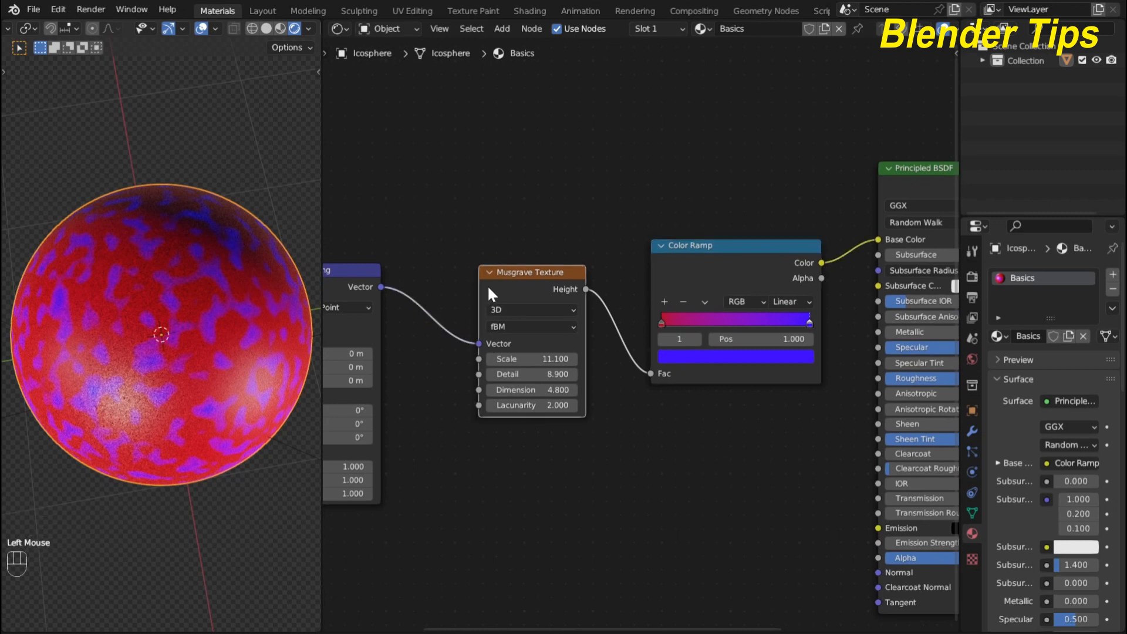
key(Delete)
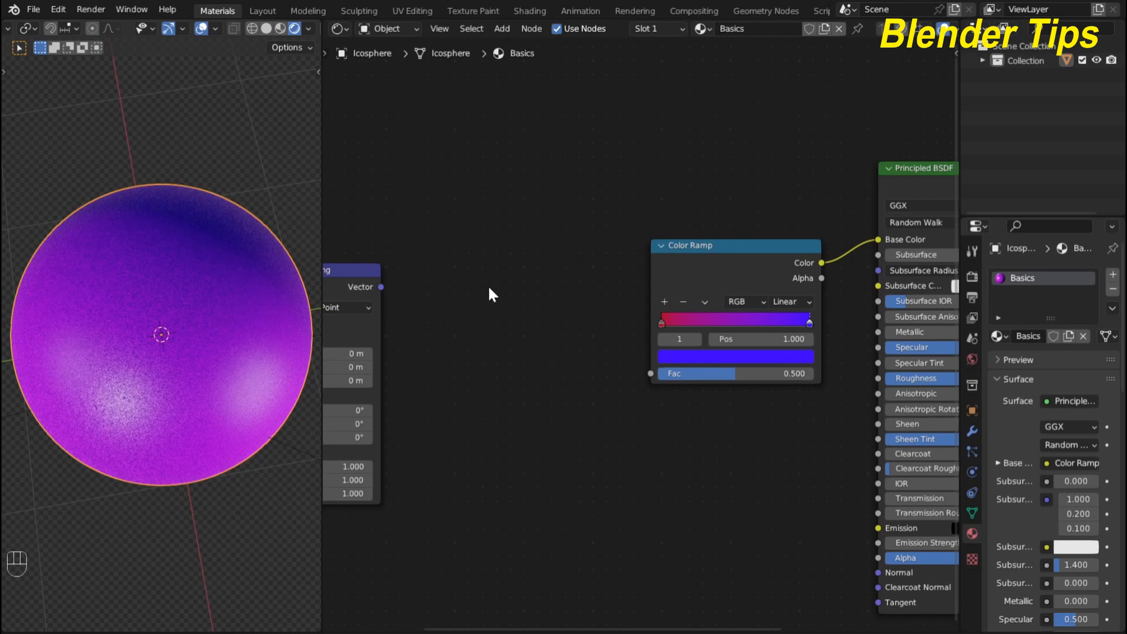
- Add a Magic Texture node and place it between the Mapping and Color Ramp nodes
key(shift)
key(shift+a)
click(494, 219)
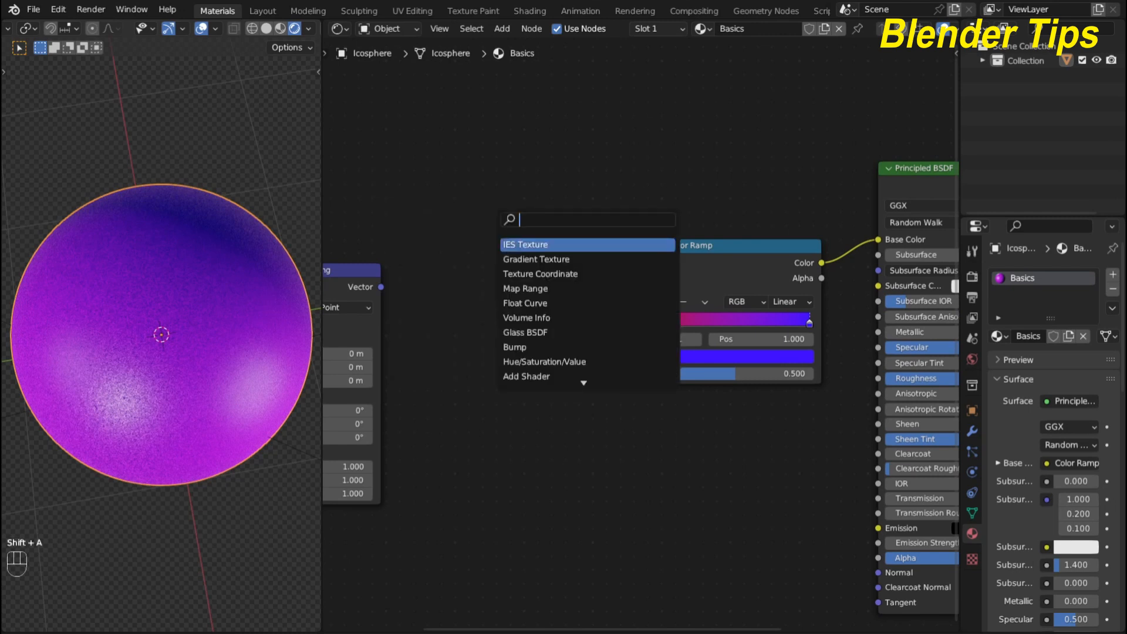
text(mag)
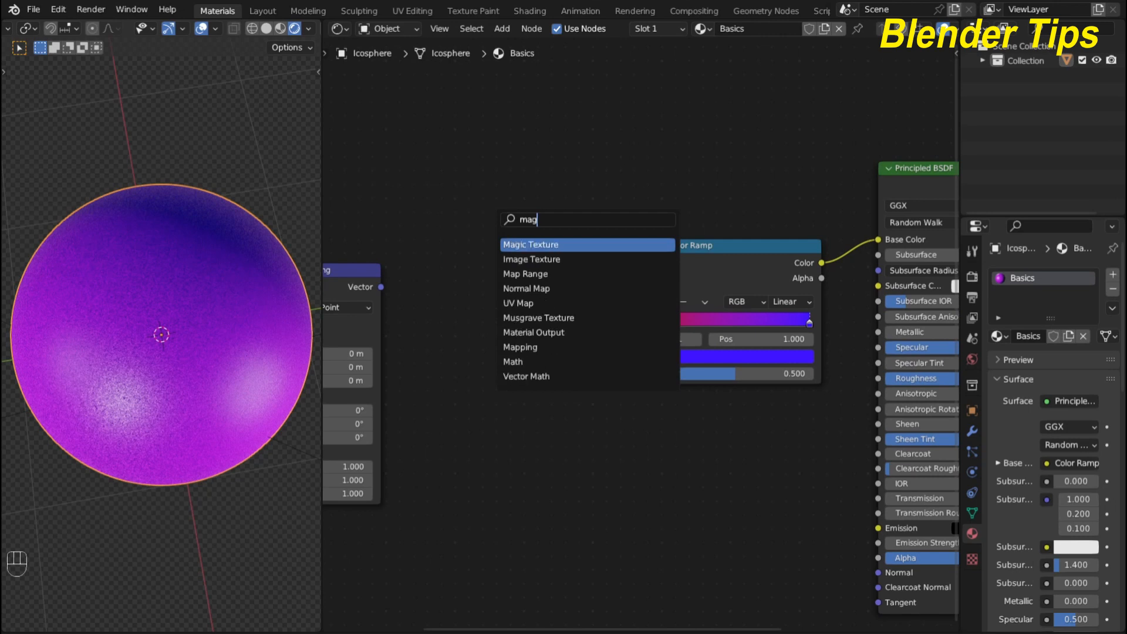
key(Return)
click(475, 294)
- Connect the Mapping Vector output to the Magic Texture's Vector input and its Color output to the Color Ramp's Fac
drag(380, 287, 459, 330)
drag(558, 277, 642, 369)
scroll(513, 405, up, 3)
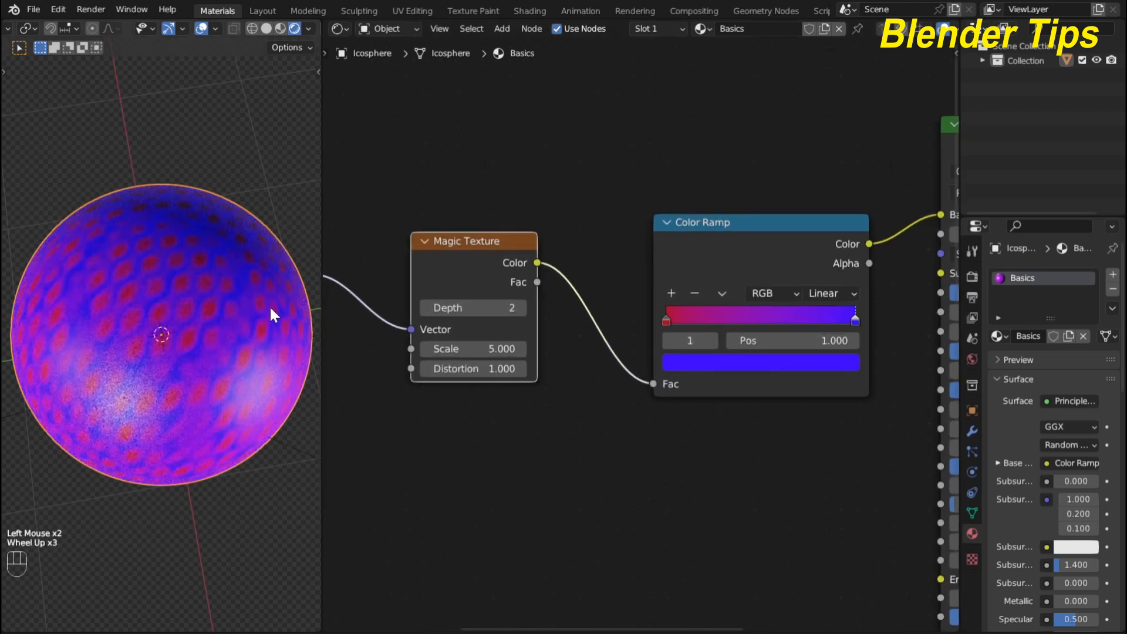
- Set the Magic Texture's Depth to 3, Scale to 3.8 and Distortion to 2.3
scroll(202, 307, up, 2)
scroll(493, 393, down, 1)
middle_drag(493, 393, 537, 399)
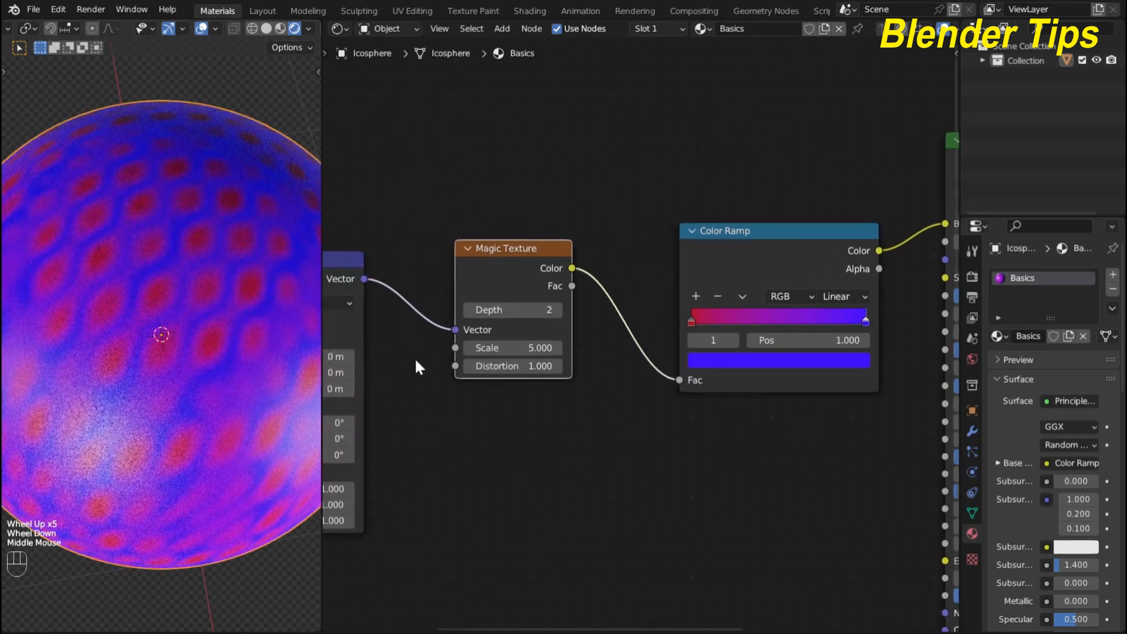
scroll(262, 300, down, 2)
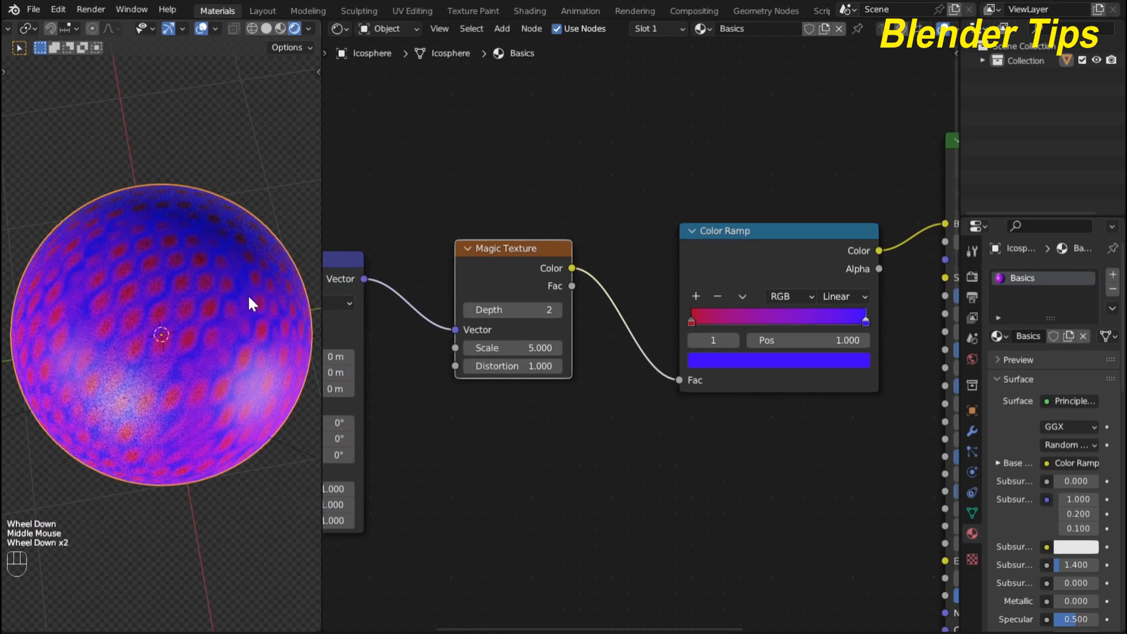
click(511, 306)
drag(510, 306, 520, 306)
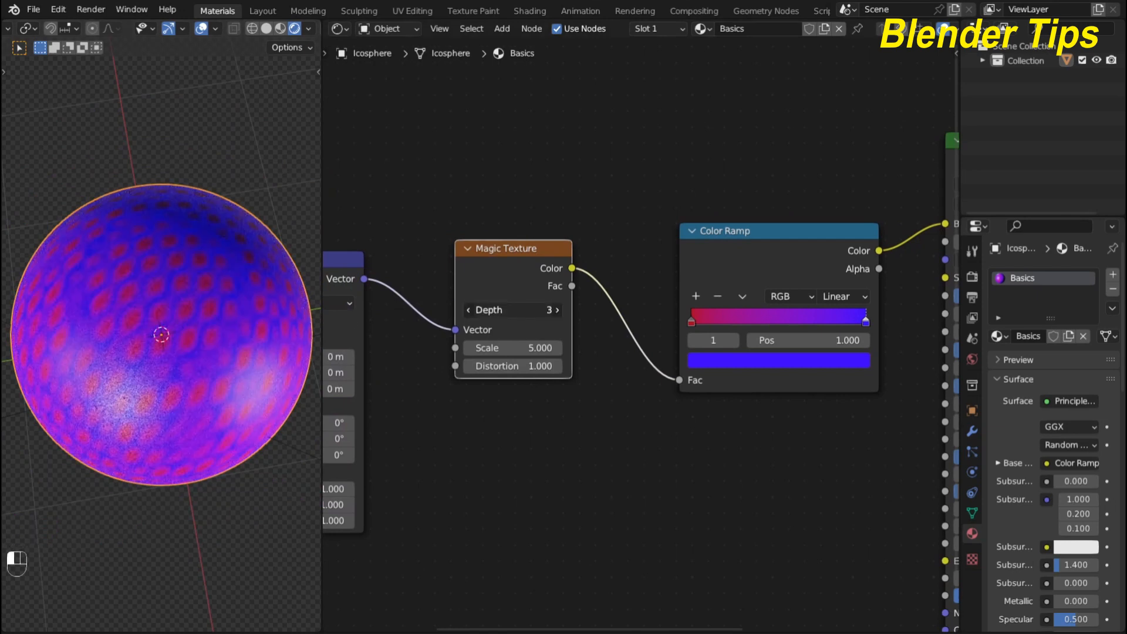
mouse_move(490, 347)
mouse_down()
mouse_move(521, 347)
mouse_move(510, 347)
mouse_up()
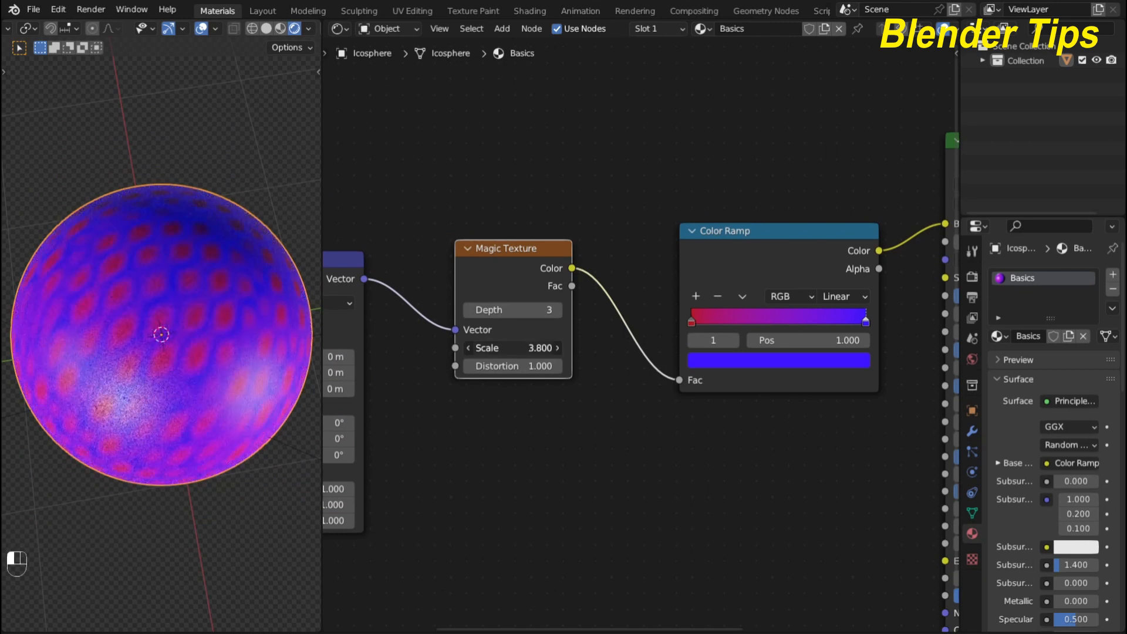
scroll(20, 362, up, 2)
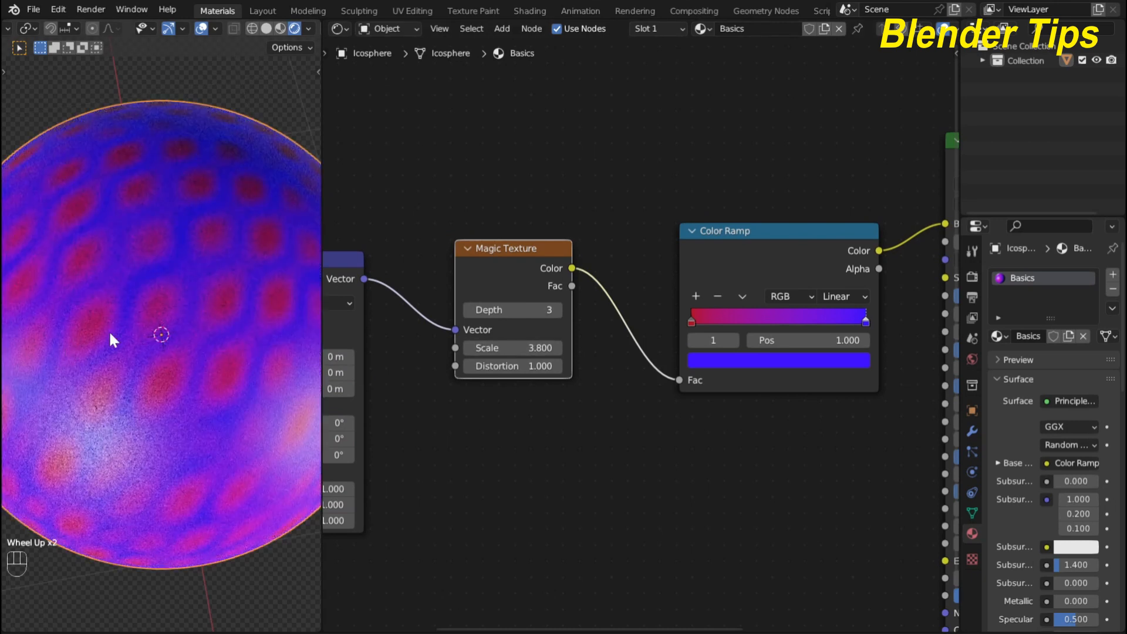
drag(504, 366, 530, 366)
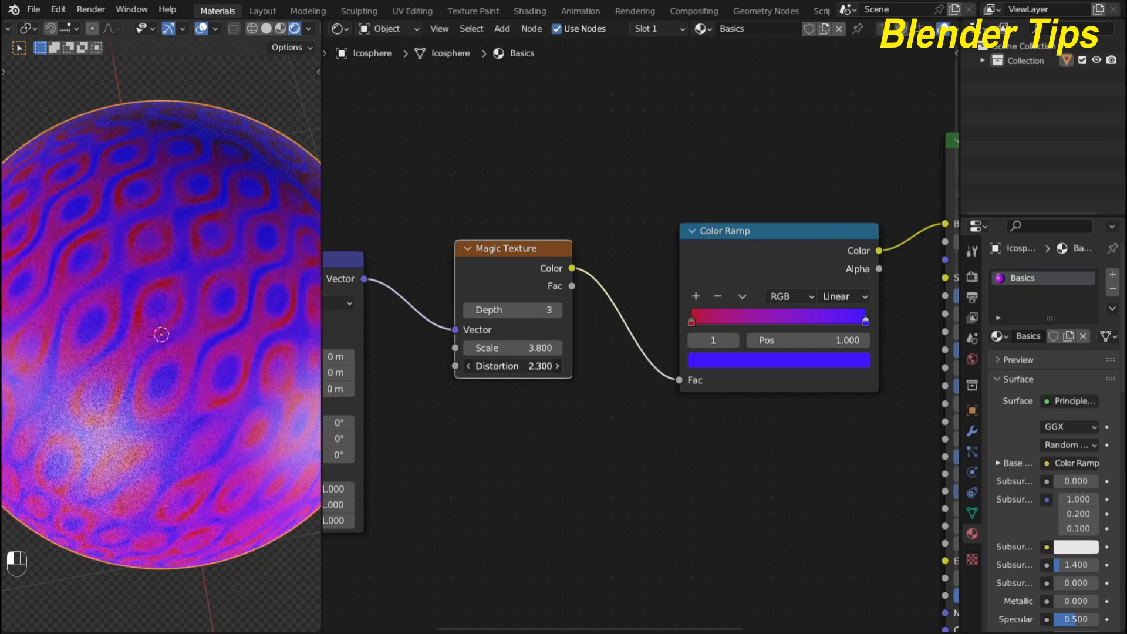
scroll(148, 218, down, 2)
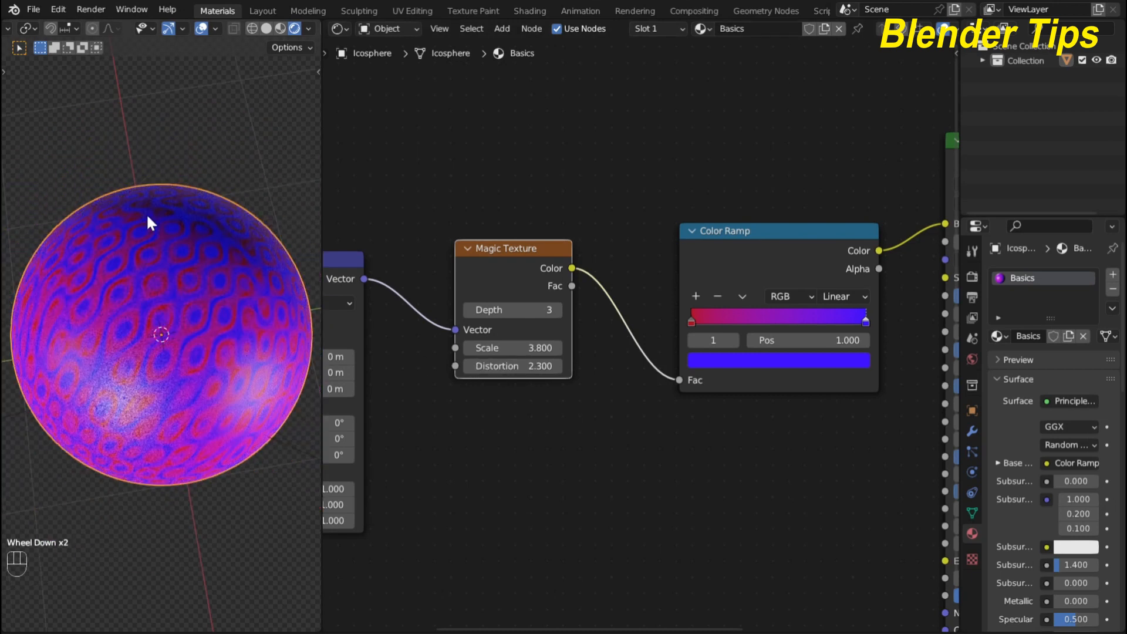
scroll(509, 396, down, 2)
mouse_move(511, 401)
middle_down()
mouse_move(533, 390)
mouse_move(518, 396)
middle_up()
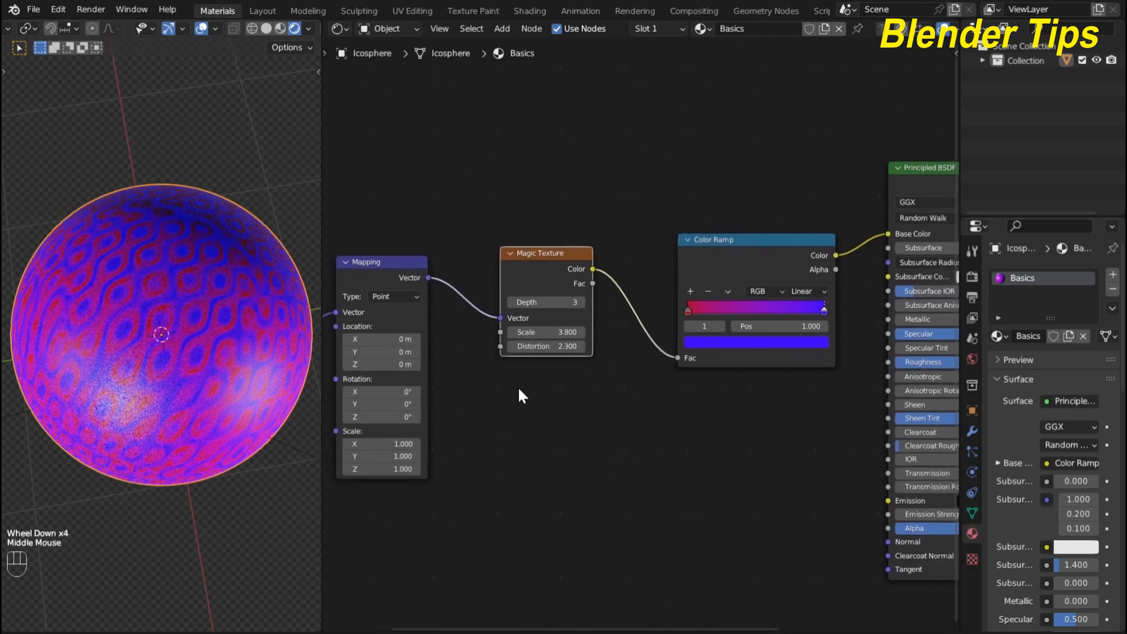
scroll(518, 386, up, 3)
scroll(517, 386, down, 3)
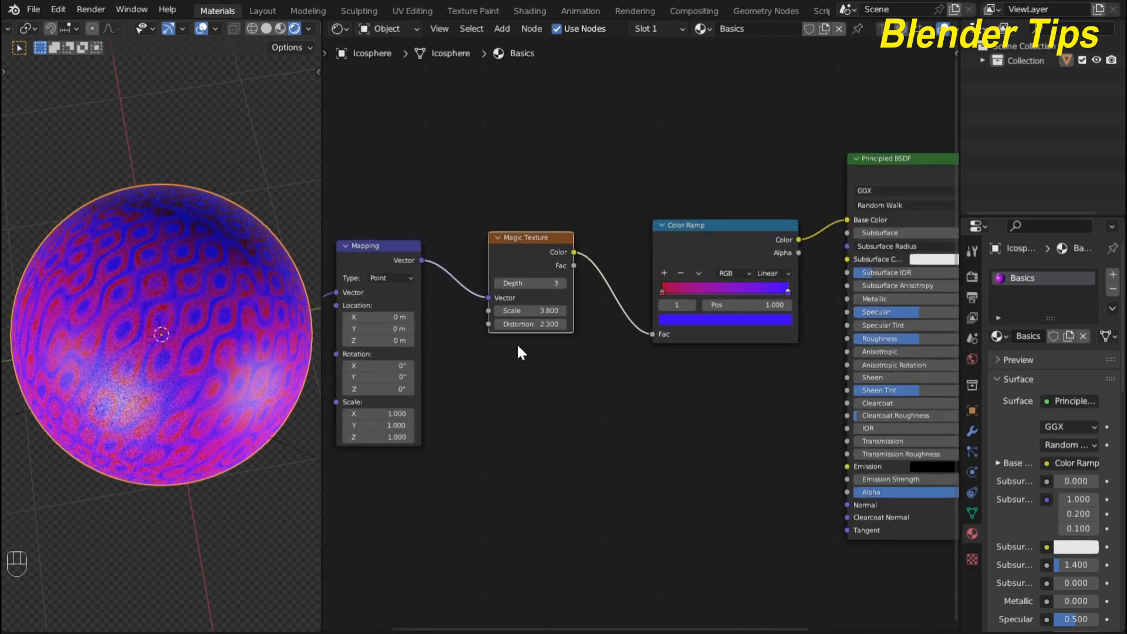
- Delete the Magic Texture node and add a Noise Texture node in its place between Mapping and Color Ramp
click(522, 249)
key(Delete)
middle_drag(529, 299, 540, 308)
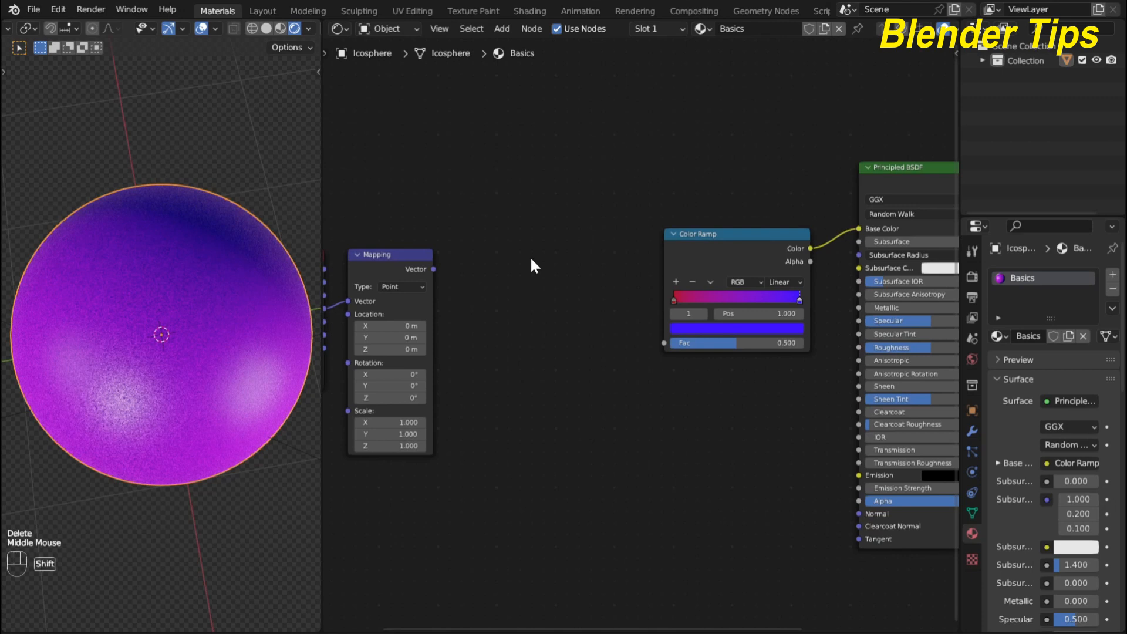
key(shift+a)
text(no)
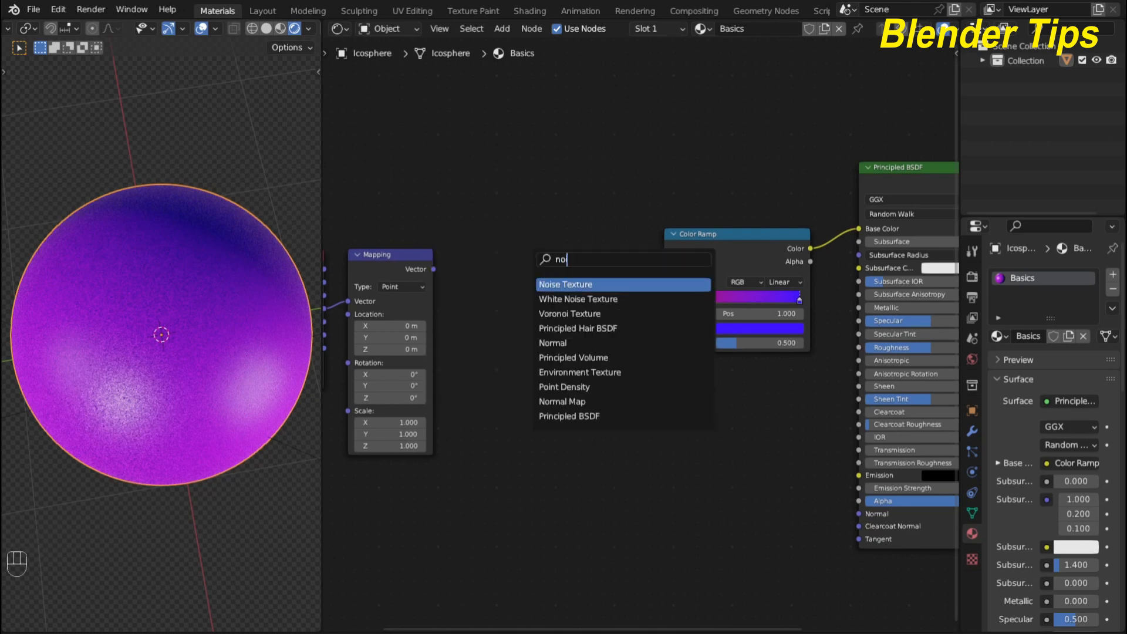
key(Return)
click(521, 268)
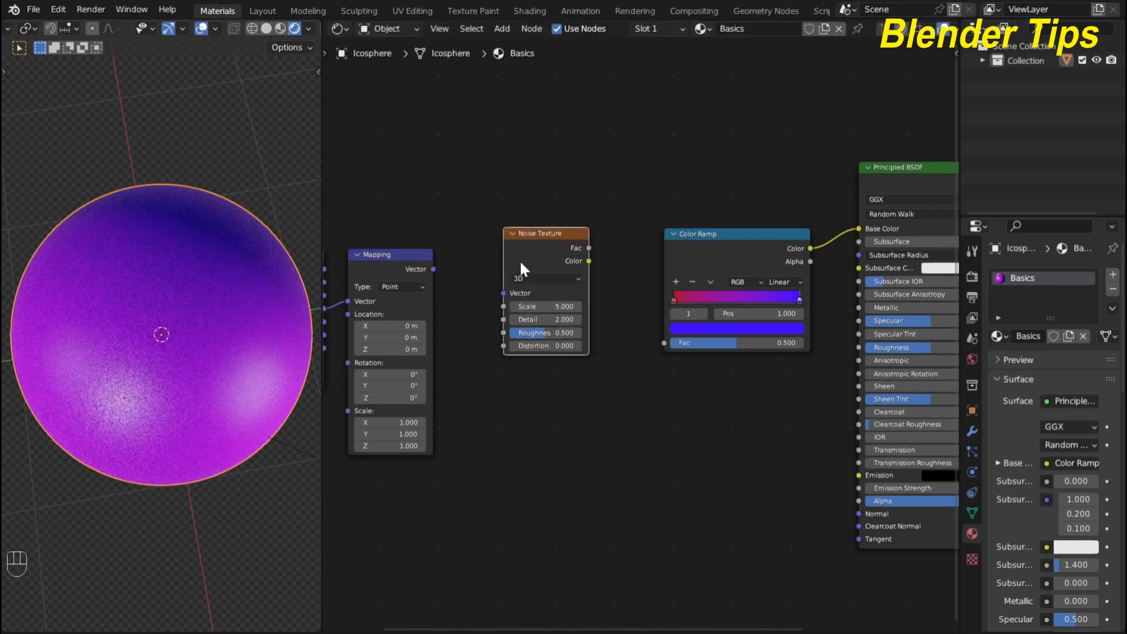
- Connect Mapping's Vector to the Noise Texture and its Fac to the Color Ramp's Fac, placing the node closer to the Color Ramp
click(433, 269)
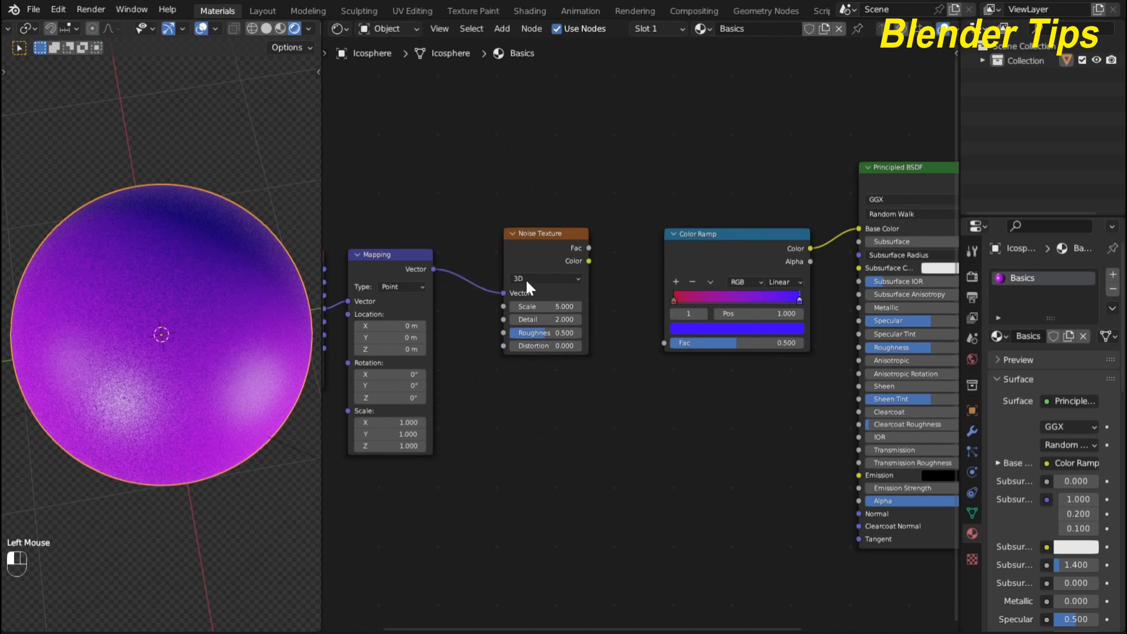
drag(590, 247, 662, 341)
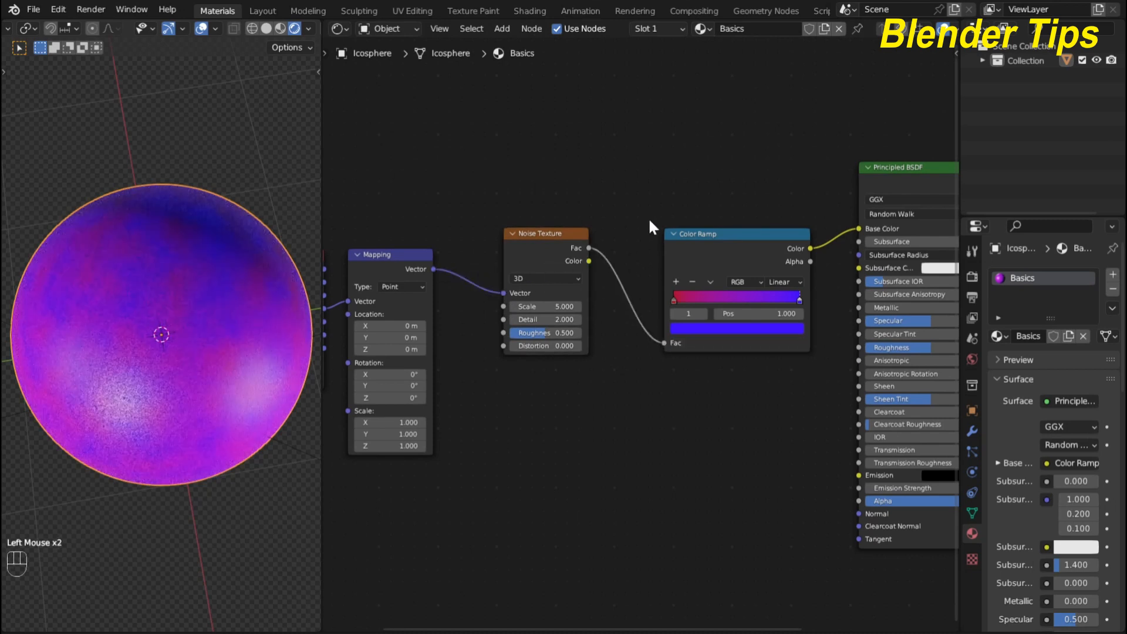
middle_drag(648, 217, 702, 292)
drag(607, 306, 644, 316)
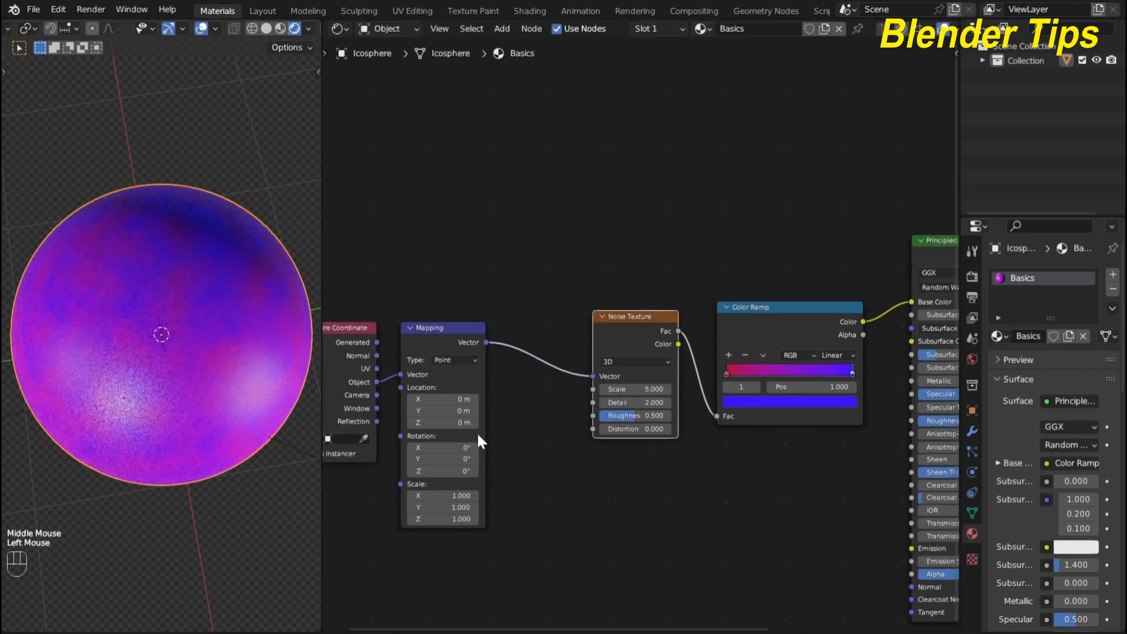
- Move the Color Ramp's red stop to position 0.421 and its blue stop to position 0.519
scroll(151, 294, up, 1)
middle_drag(668, 528, 661, 528)
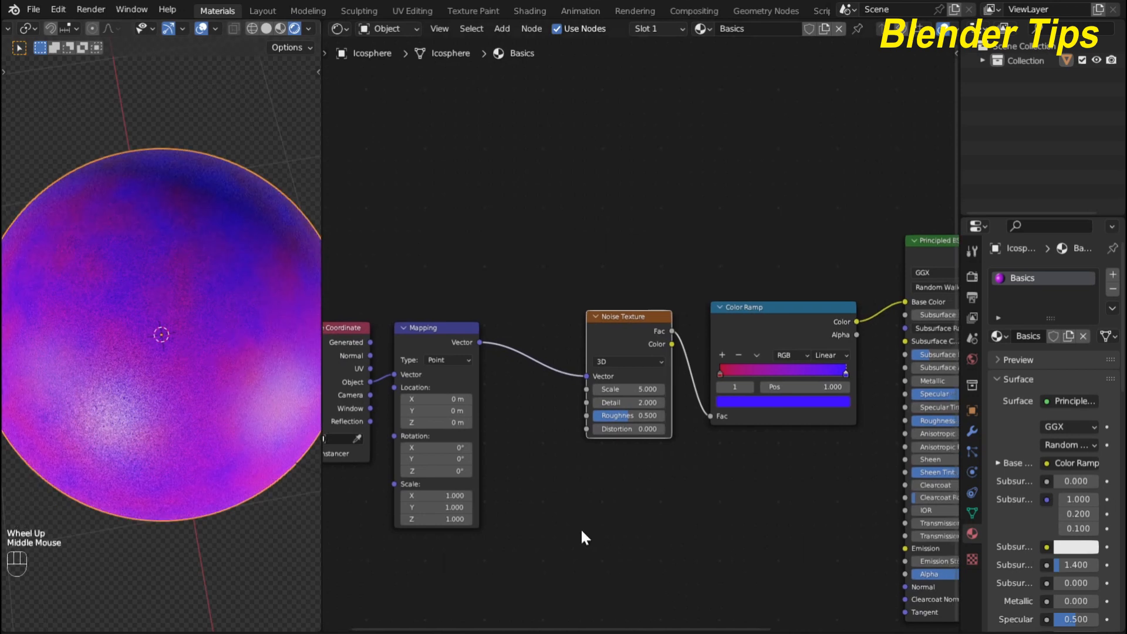
middle_drag(780, 441, 686, 461)
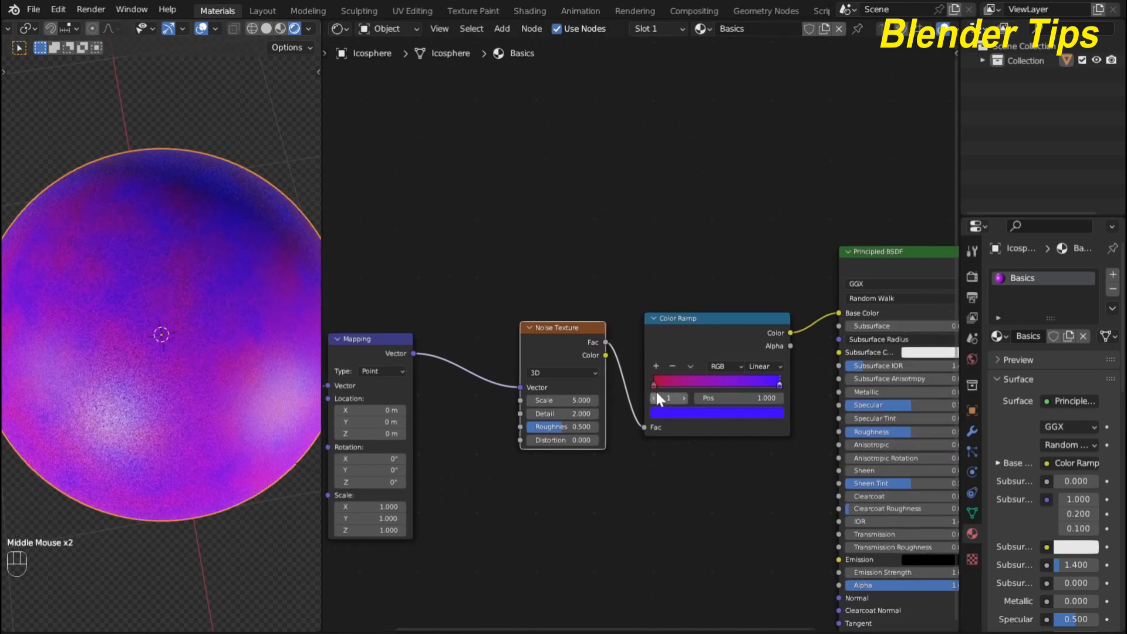
drag(653, 384, 710, 387)
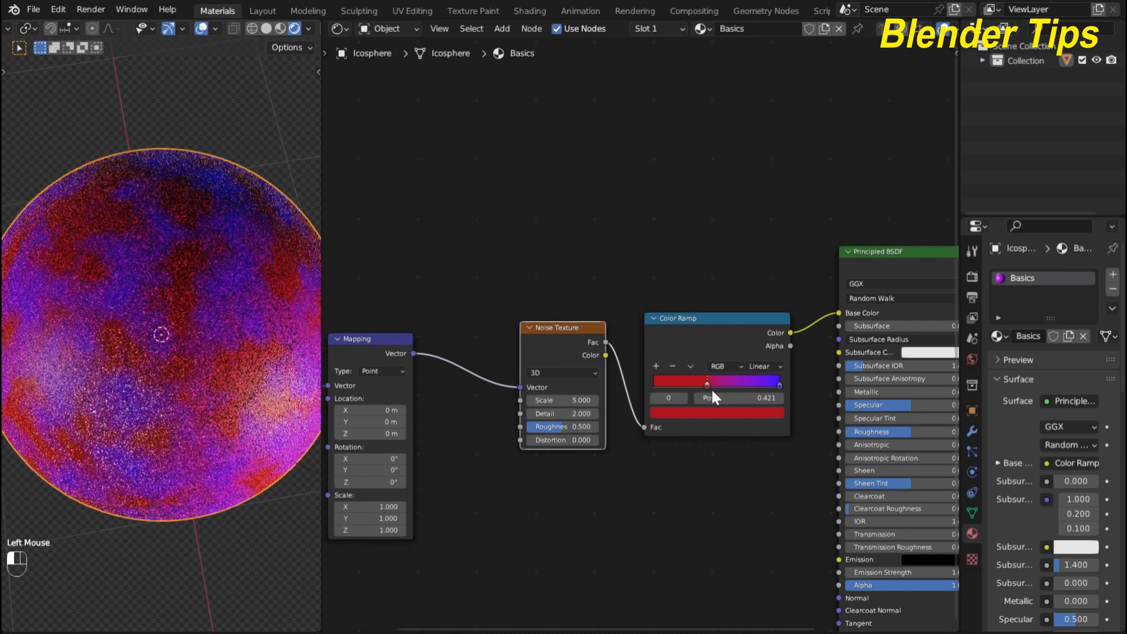
drag(778, 383, 715, 386)
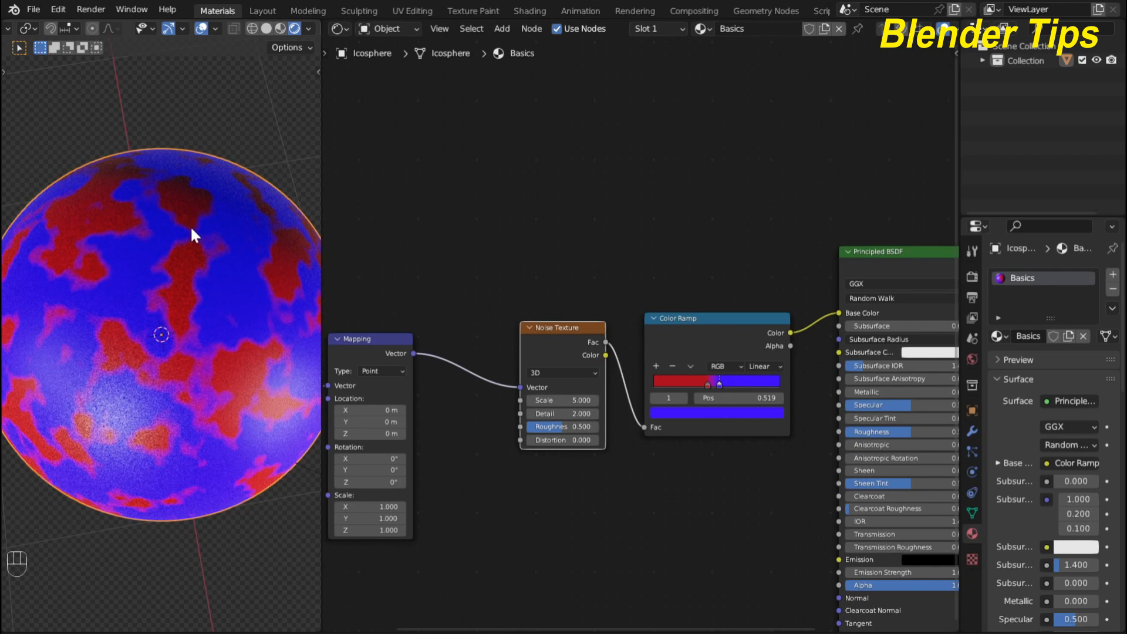
- Insert a Voronoi Texture node into the link between the Mapping and Noise Texture nodes
scroll(505, 292, up, 2)
middle_drag(504, 279, 539, 212)
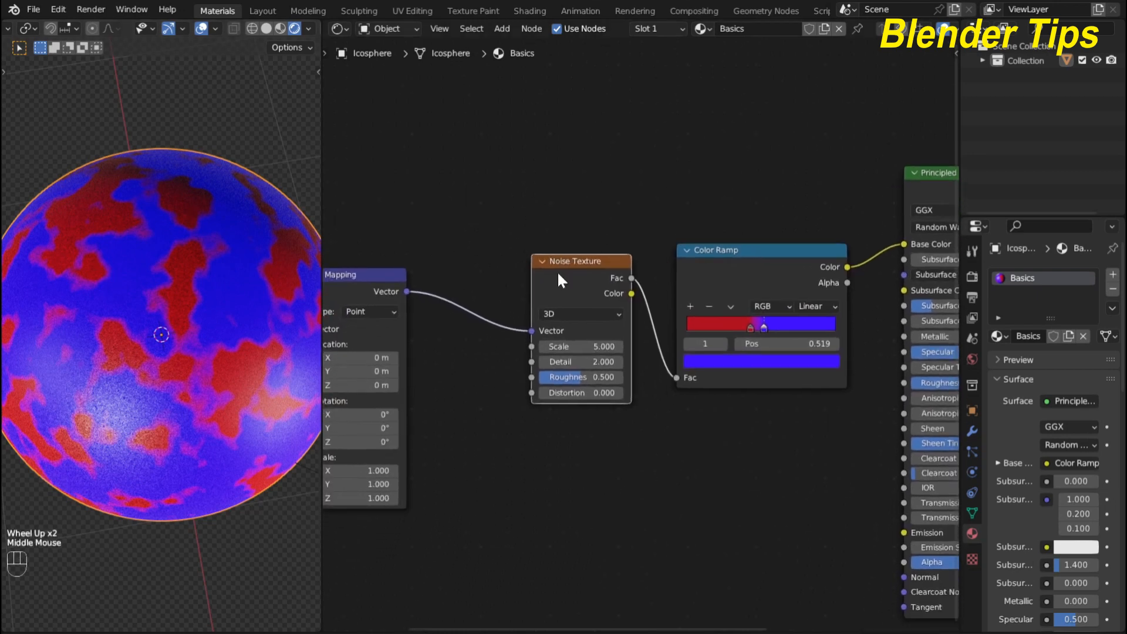
drag(559, 274, 568, 295)
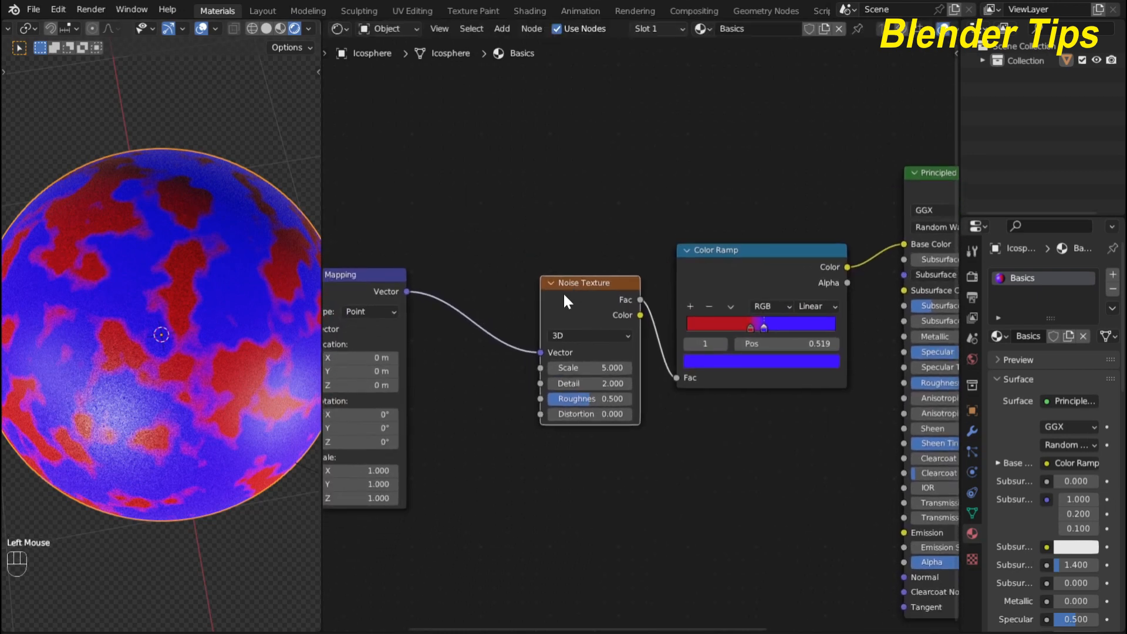
key(F6)
key(shift+a)
click(479, 226)
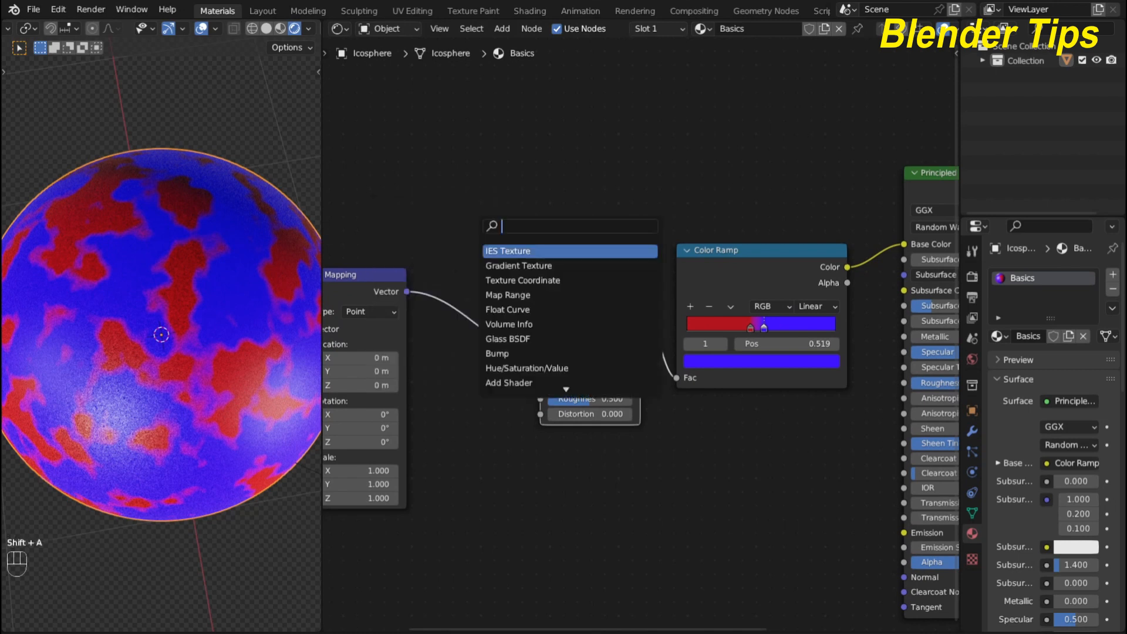
text(vo)
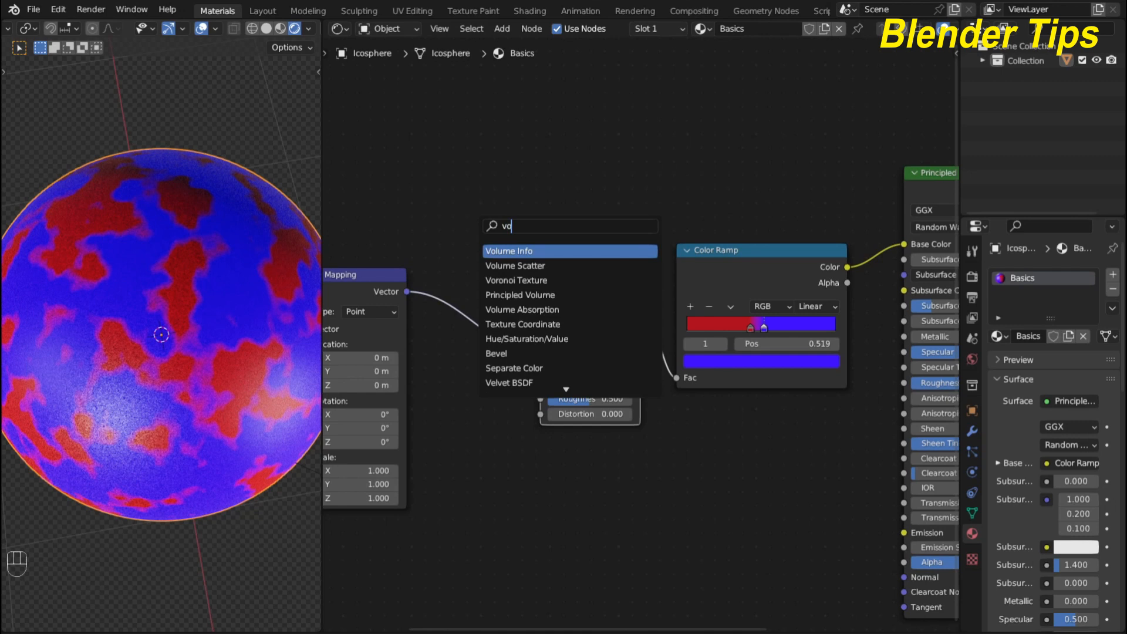
key(Down)
key(Down)
key(Return)
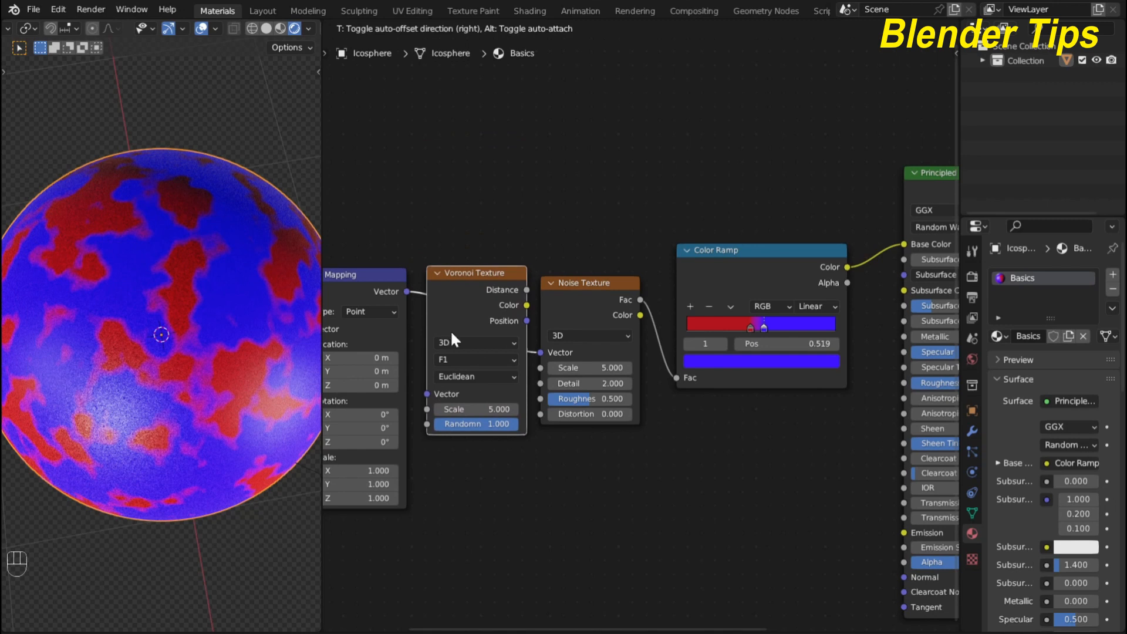
click(450, 330)
- Feed the Noise Texture's Vector input from the Voronoi Texture's Distance output instead of Color, and inspect the pattern on the sphere
scroll(461, 166, up, 1)
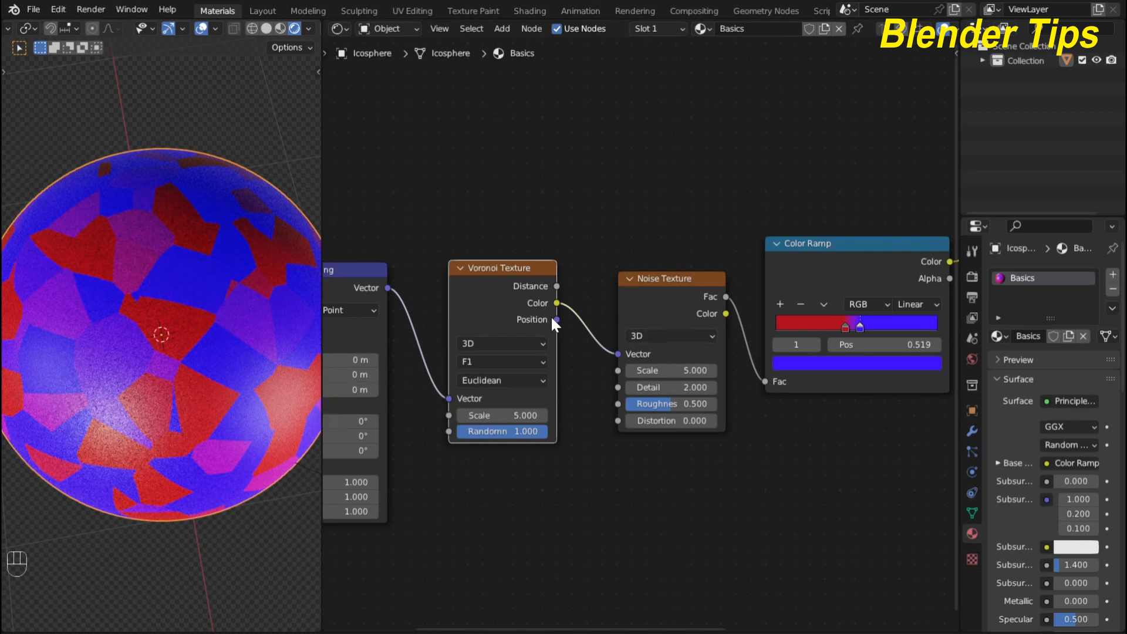
drag(556, 304, 566, 303)
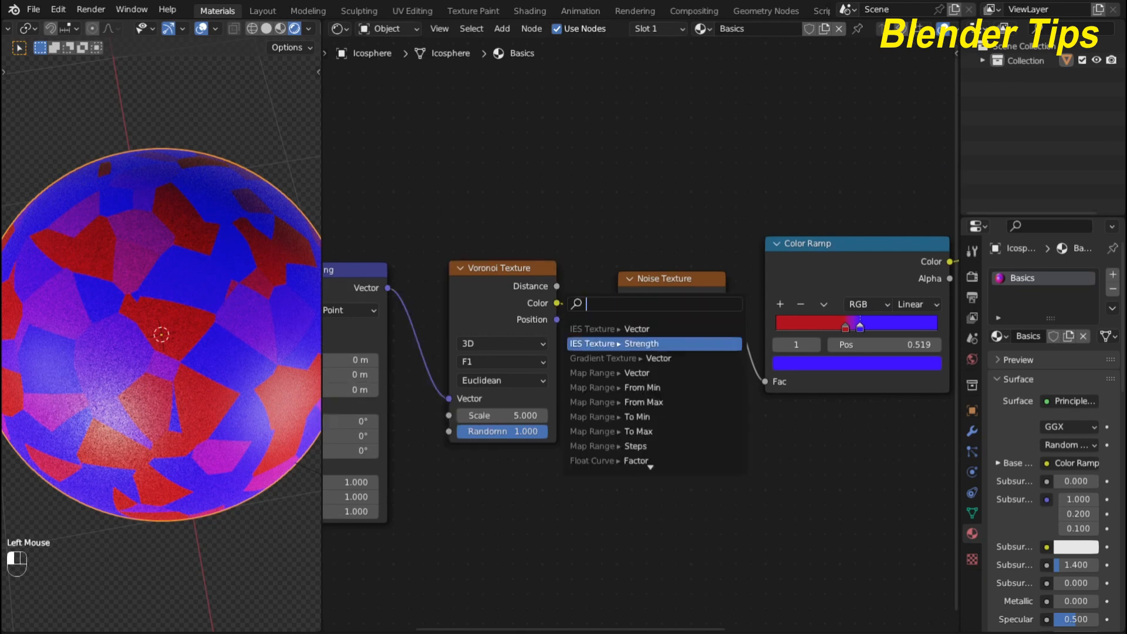
key(Escape)
mouse_move(618, 354)
mouse_down()
mouse_move(556, 292)
mouse_move(617, 354)
mouse_up()
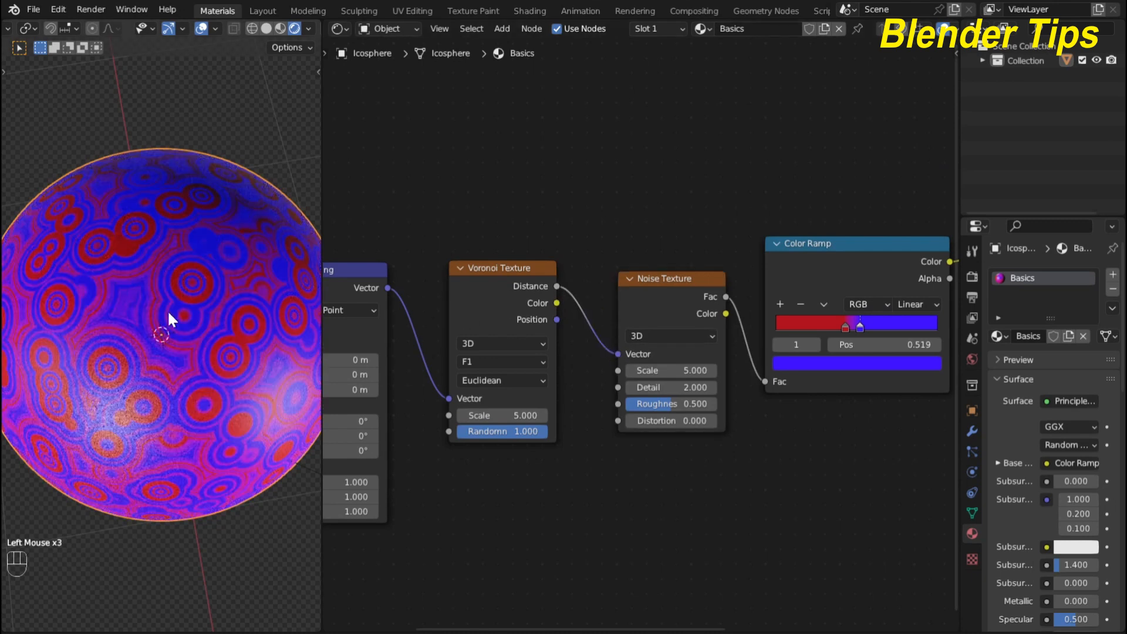
scroll(174, 277, up, 2)
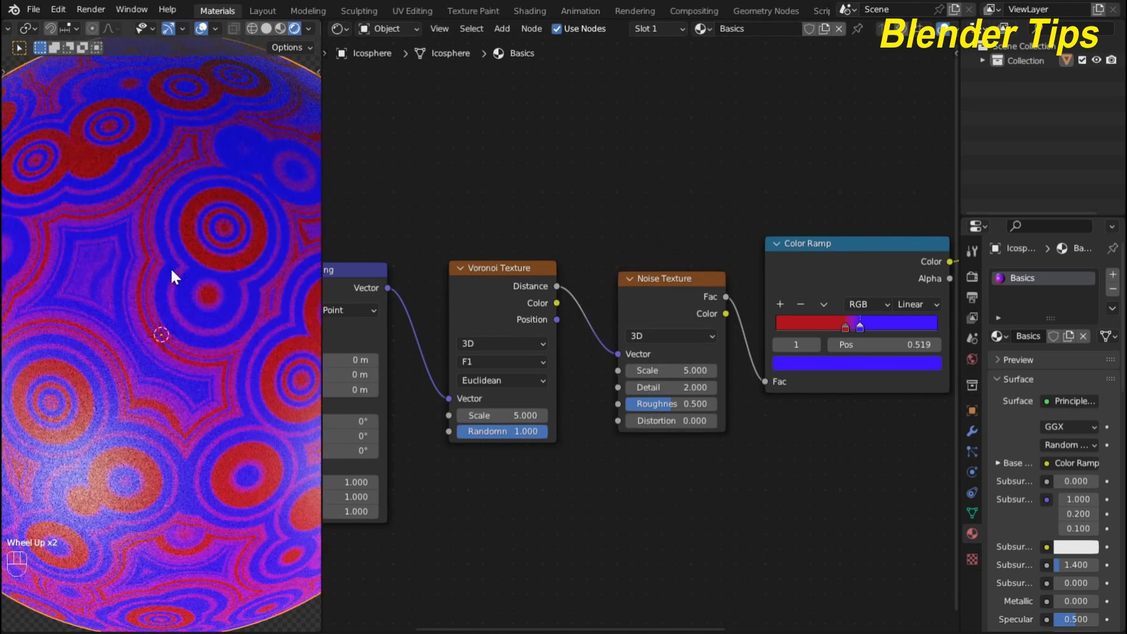
scroll(174, 277, down, 2)
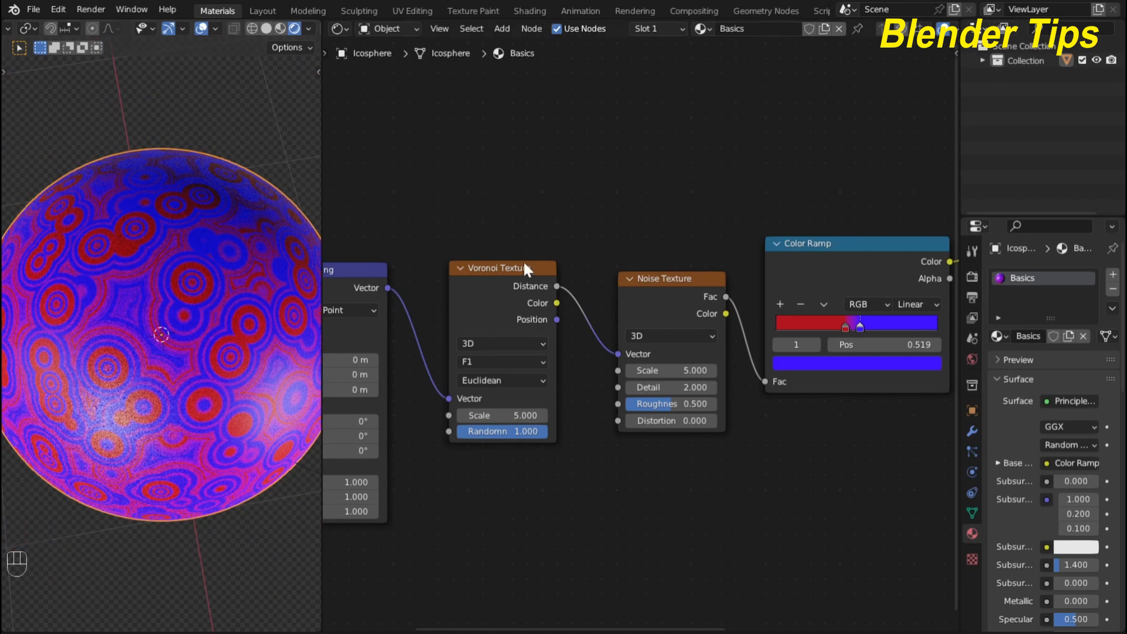
- Disconnect the Voronoi Texture from the Noise Texture and preview the Voronoi Texture alone on the sphere
drag(616, 354, 553, 304)
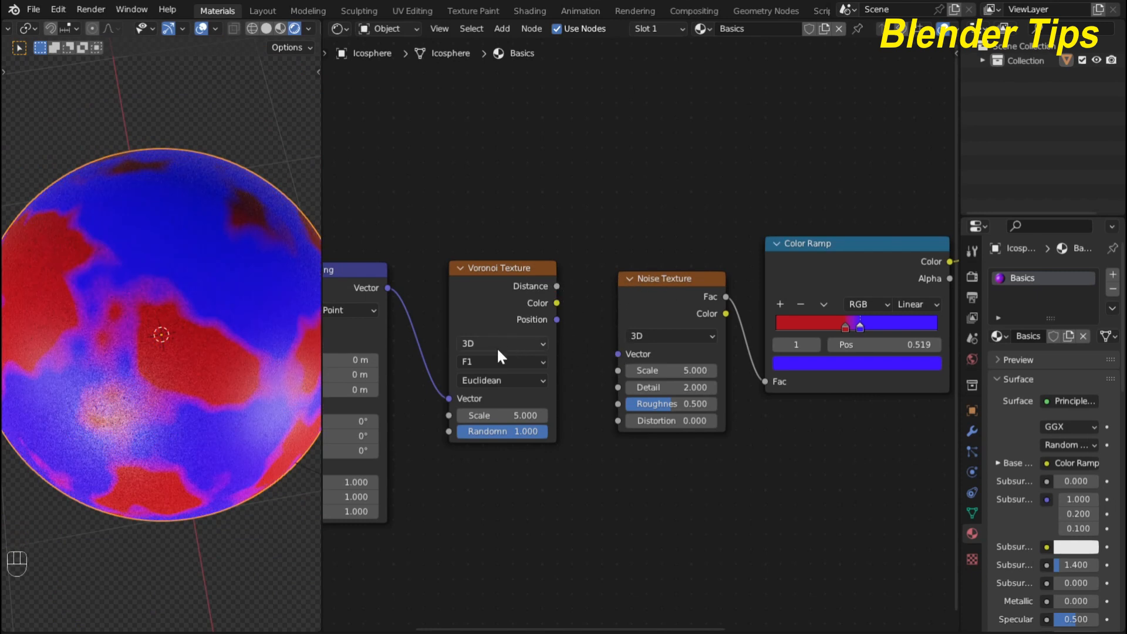
click(499, 299)
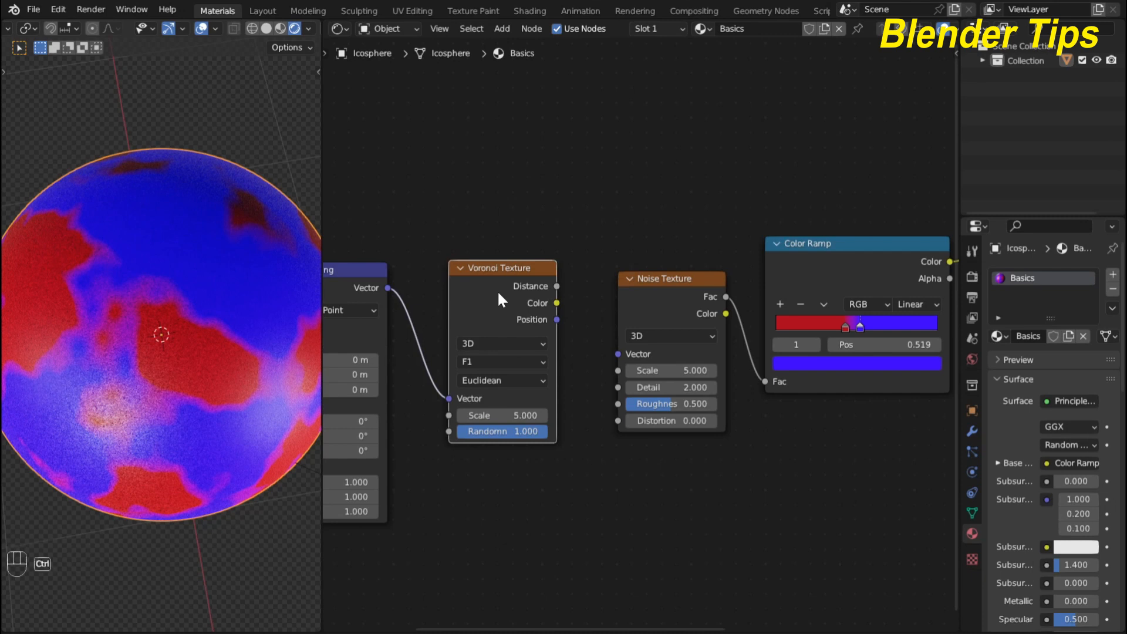
ctrl+shift+click(495, 298)
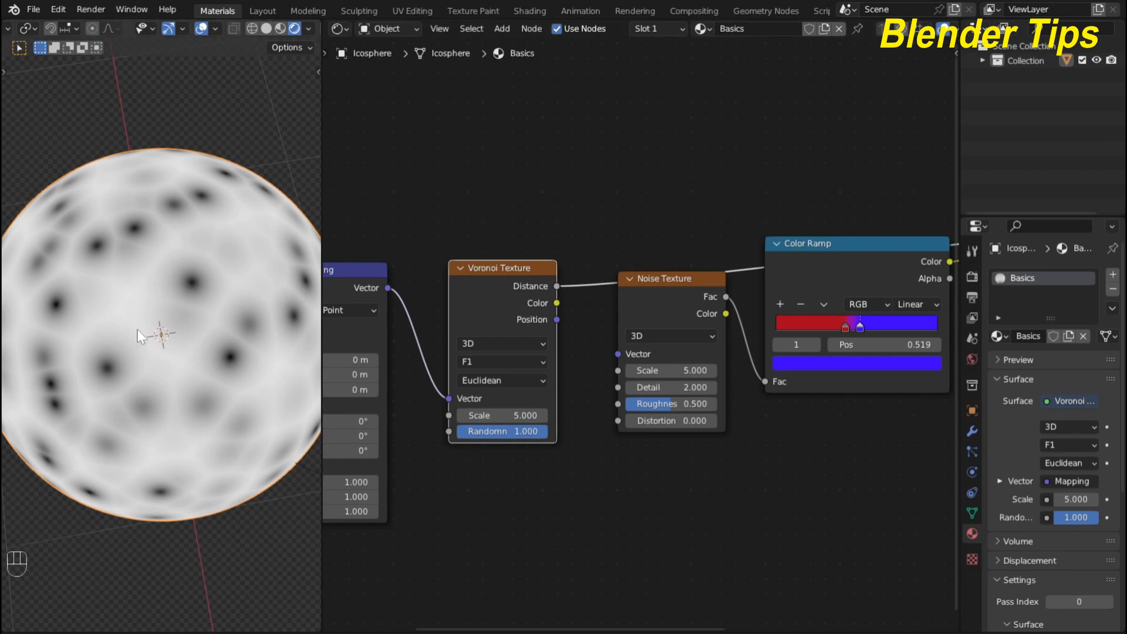
click(493, 284)
- Reconnect the Voronoi Texture's Distance to the Noise Texture's Vector and switch the preview back to the Principled BSDF
drag(618, 354, 557, 287)
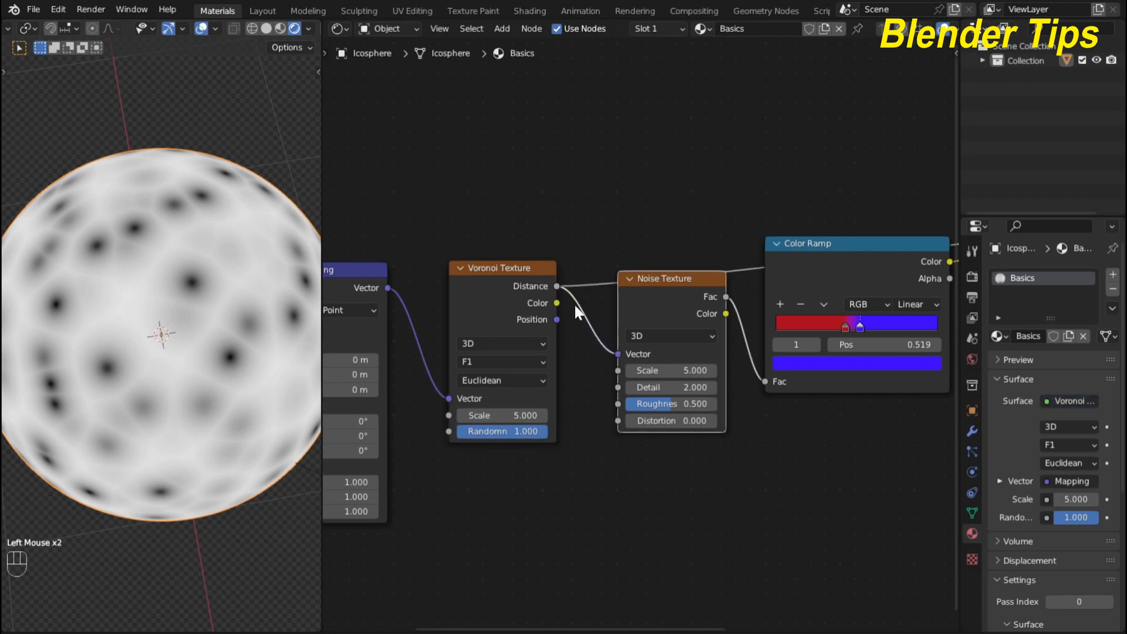
scroll(808, 291, down, 2)
middle_drag(808, 291, 812, 275)
click(856, 267)
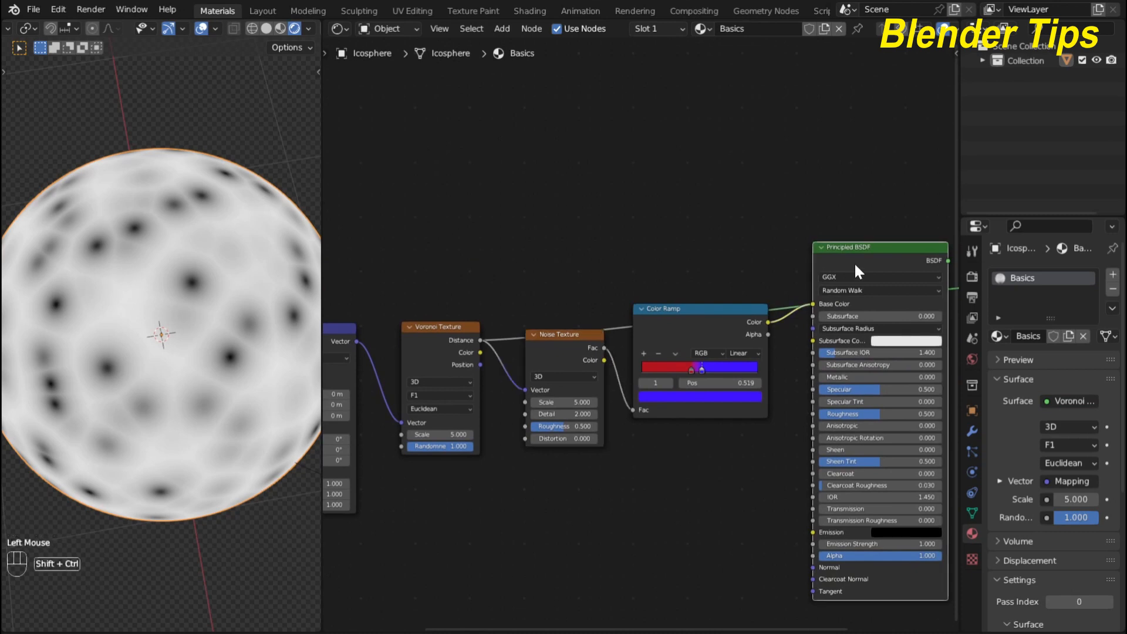
ctrl+shift+click(854, 262)
- Set the Voronoi Texture's Scale to 6.9 and the Noise Texture's Scale to 5.2
scroll(558, 284, up, 2)
middle_drag(559, 285, 580, 277)
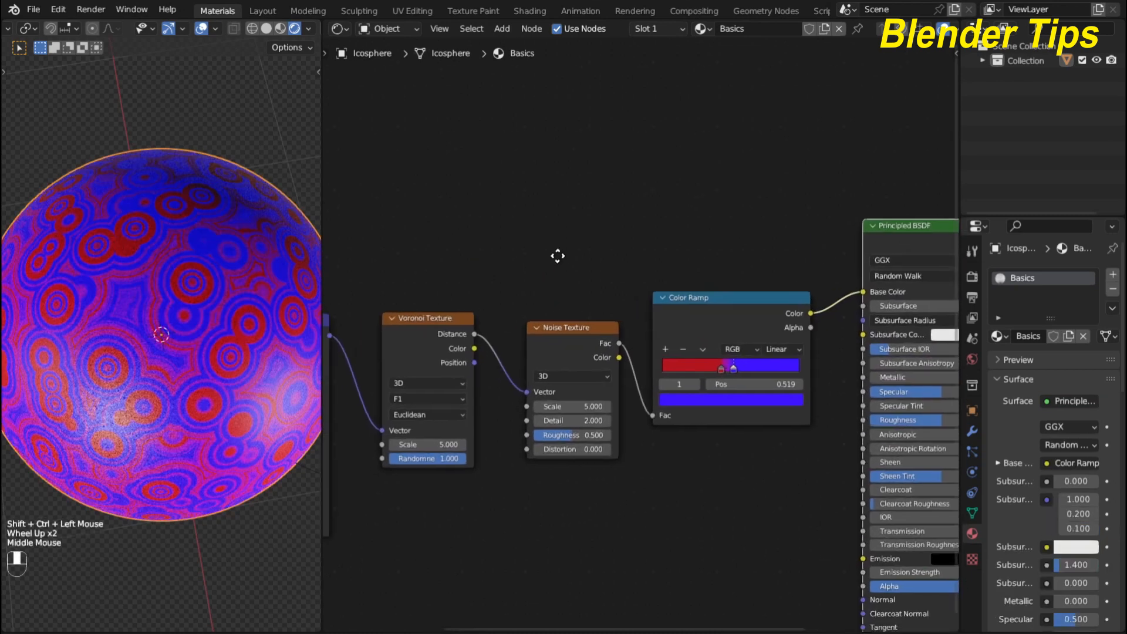
scroll(221, 273, up, 1)
middle_drag(581, 450, 602, 446)
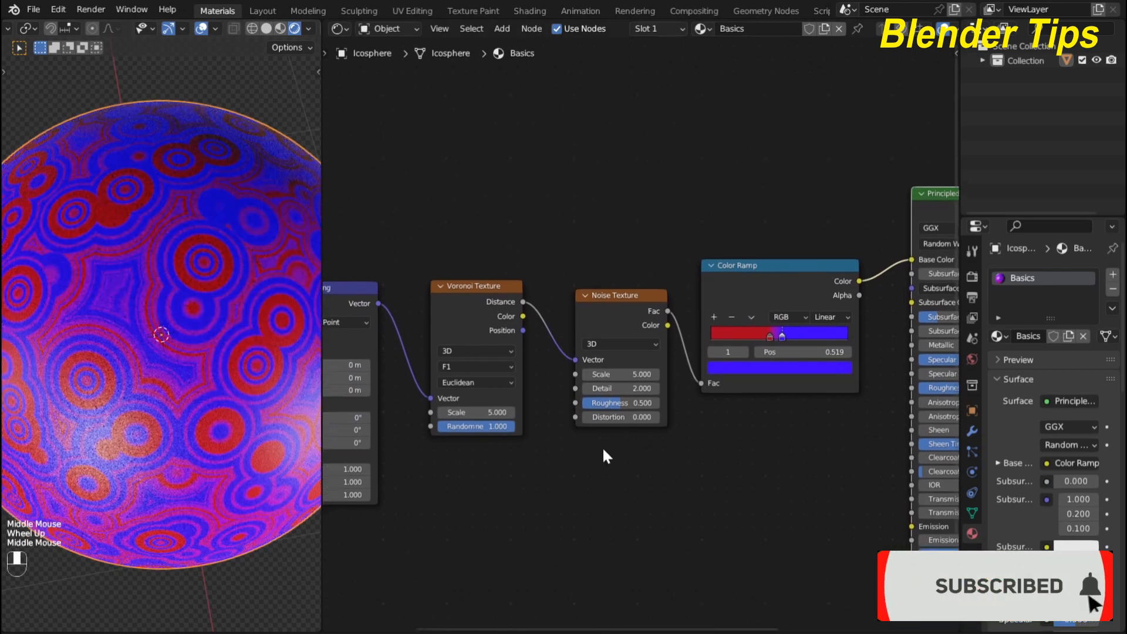
drag(463, 412, 538, 412)
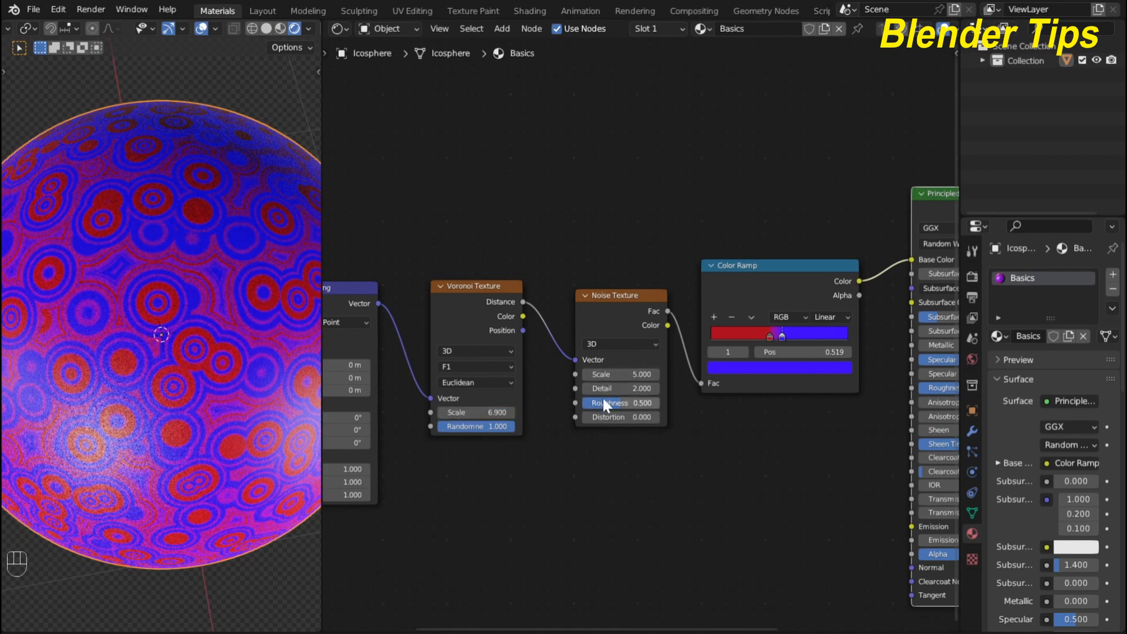
mouse_move(604, 374)
mouse_down()
mouse_move(682, 374)
mouse_move(593, 375)
mouse_move(640, 374)
mouse_move(602, 374)
mouse_move(614, 375)
mouse_up()
- Delete the Noise Texture node and wire the Voronoi Texture's Distance to the Color Ramp's Fac, moving the Voronoi node beside the ramp
click(611, 323)
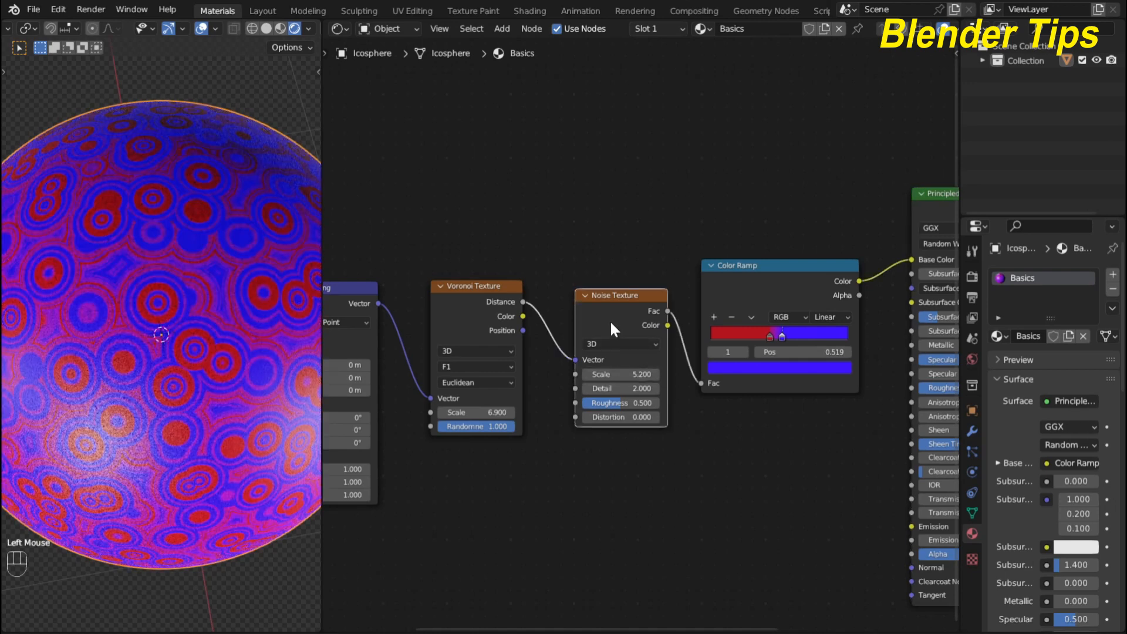
key(Delete)
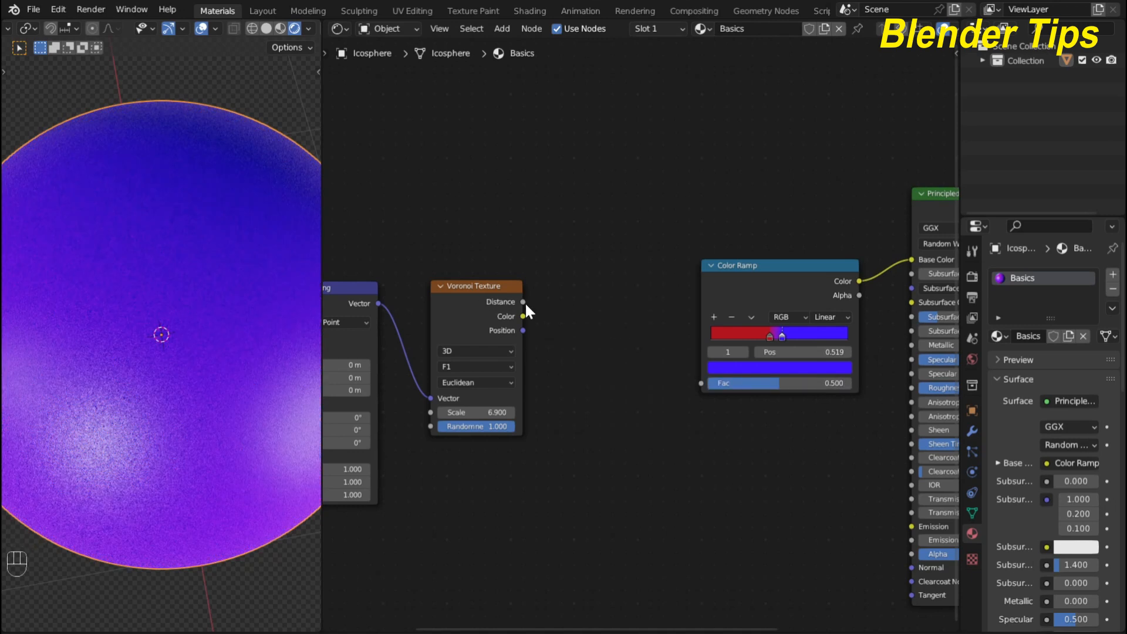
drag(525, 303, 700, 383)
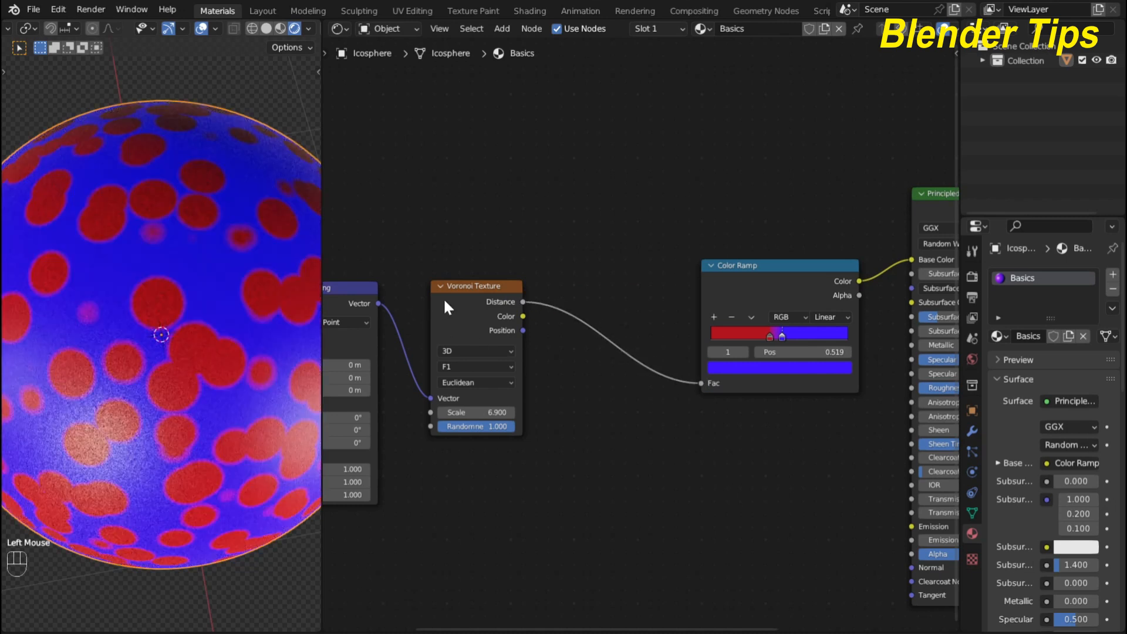
drag(444, 305, 561, 292)
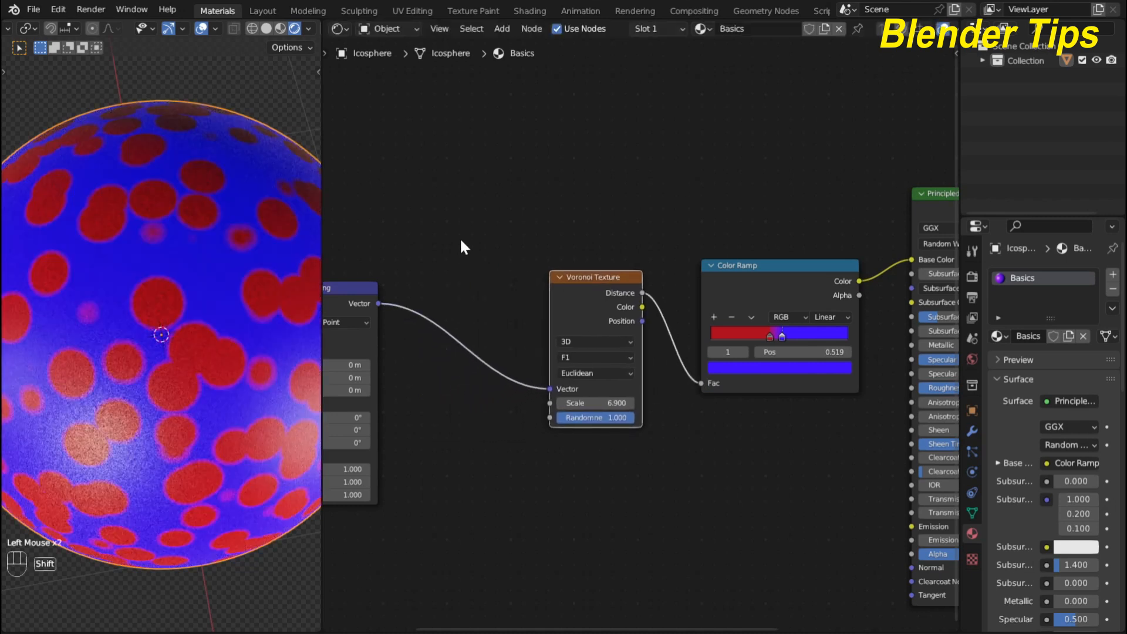
- Add a Wave Texture node on the link between the Mapping and Voronoi Texture nodes
key(shift+a)
click(457, 189)
text(v)
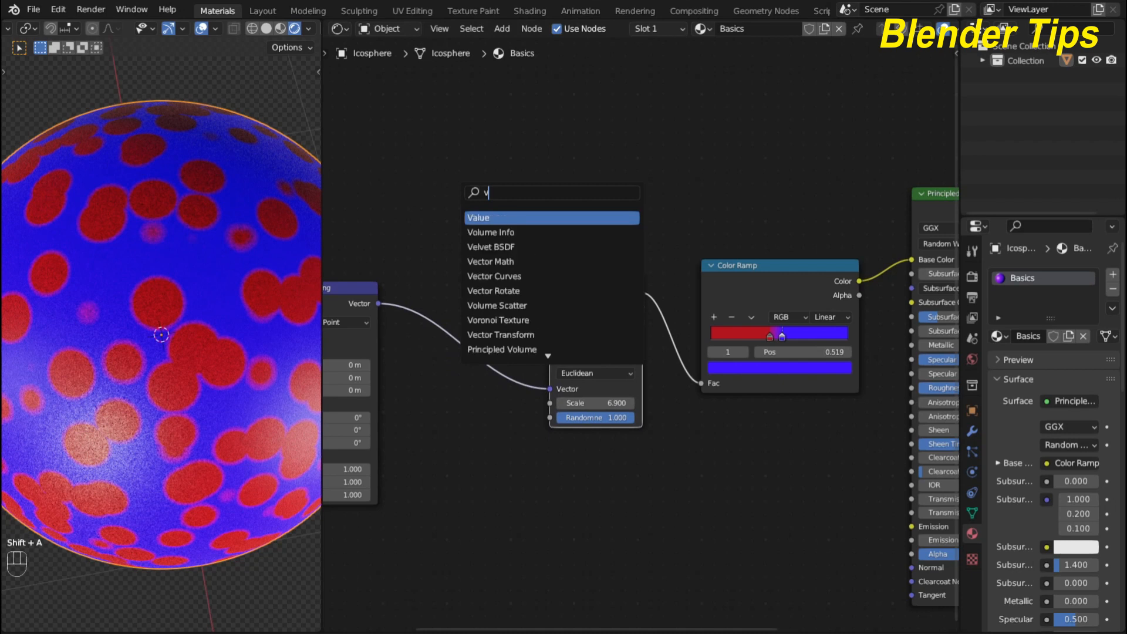
text(av)
key(Down)
key(Down)
key(Down)
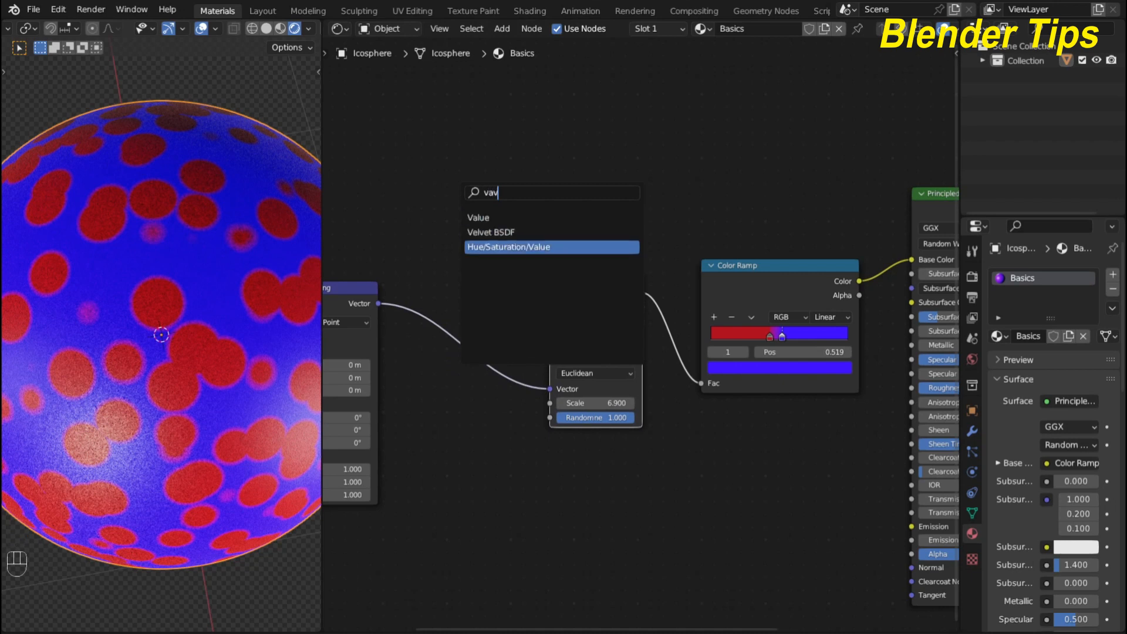
key(BackSpace)
key(BackSpace)
key(BackSpace)
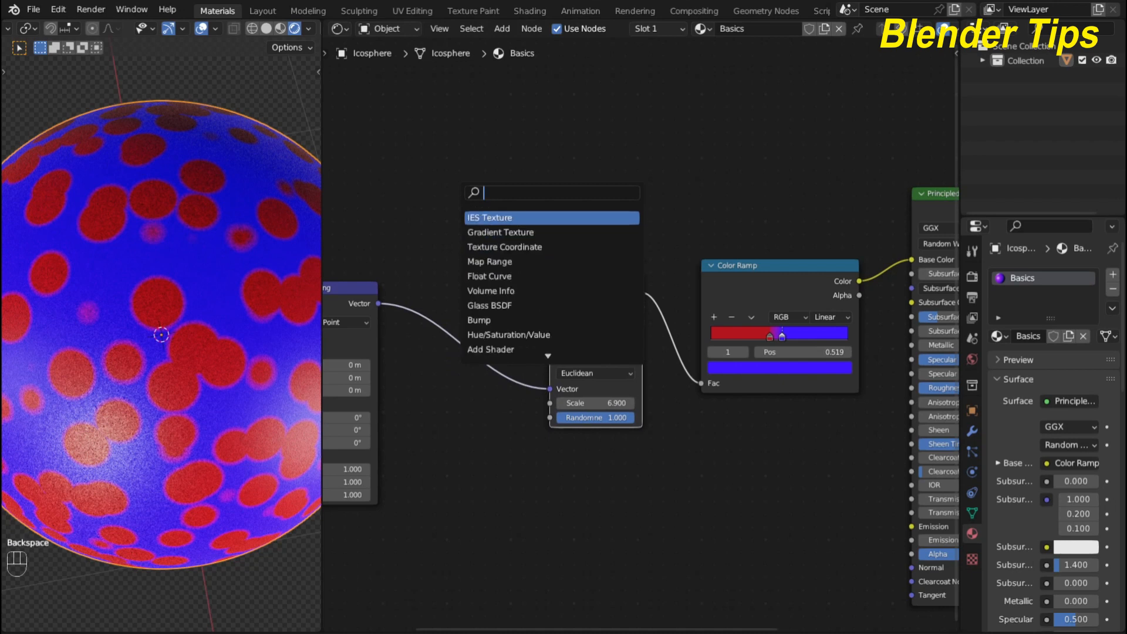
text(wav)
key(Down)
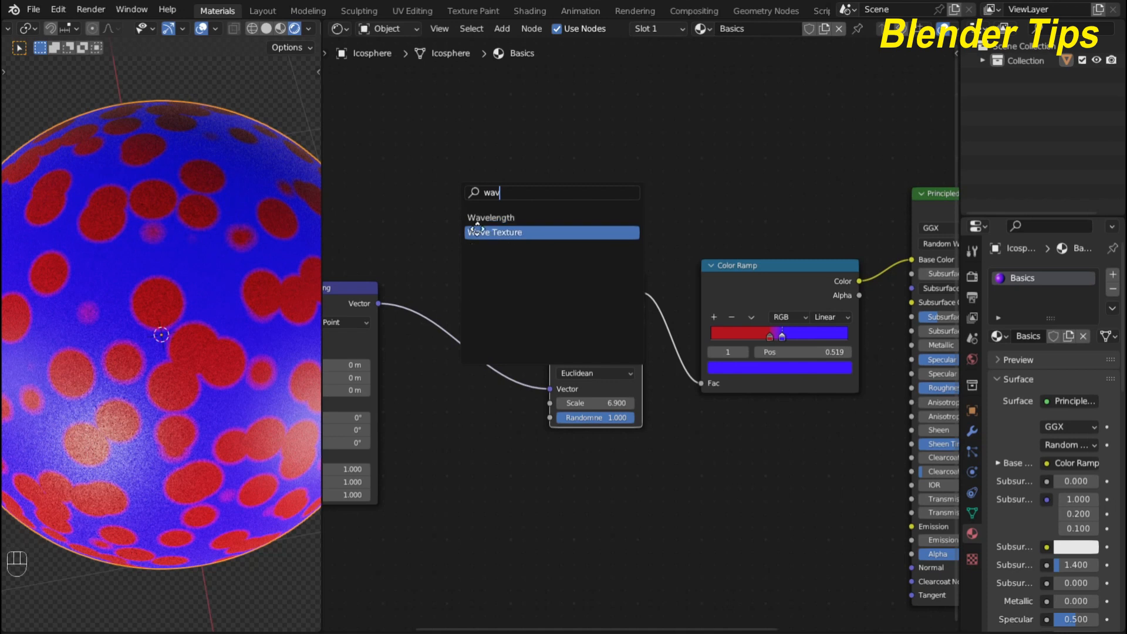
key(Return)
click(449, 294)
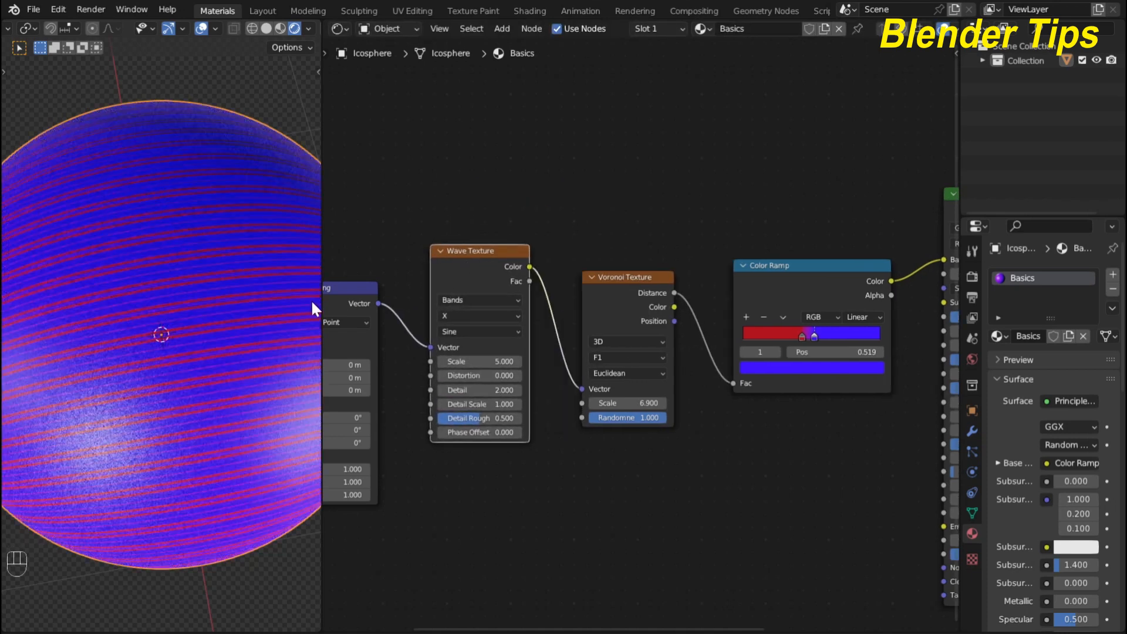
- Set the Voronoi Texture's Scale to 9.3 and the Wave Texture's Scale to 0.7
scroll(246, 305, up, 3)
middle_drag(559, 448, 526, 472)
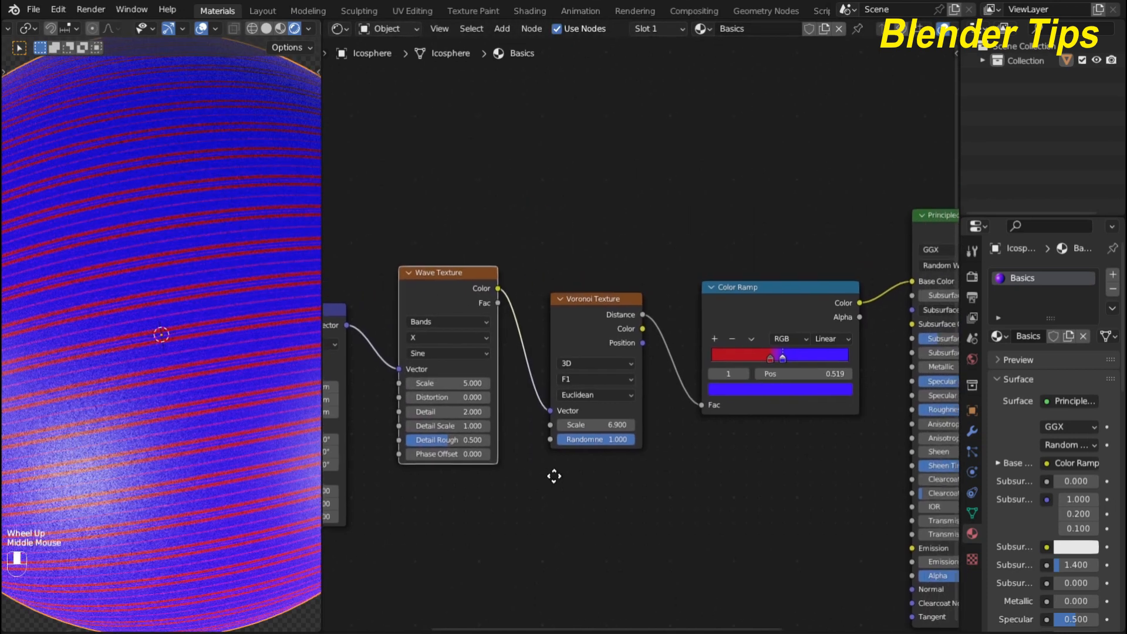
drag(572, 426, 622, 425)
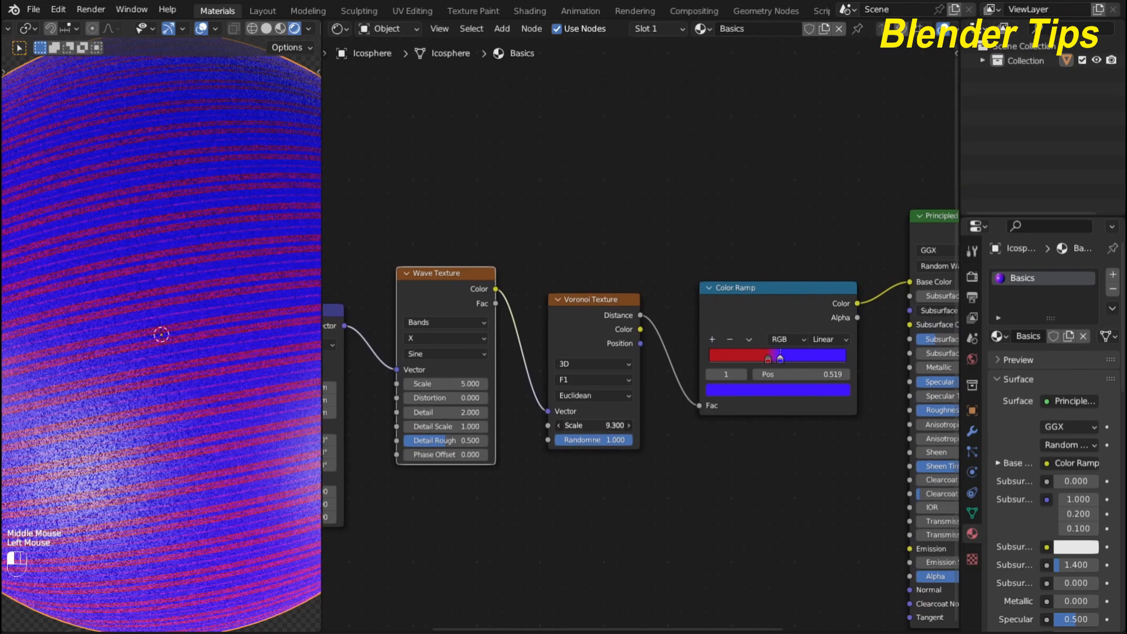
drag(446, 384, 421, 384)
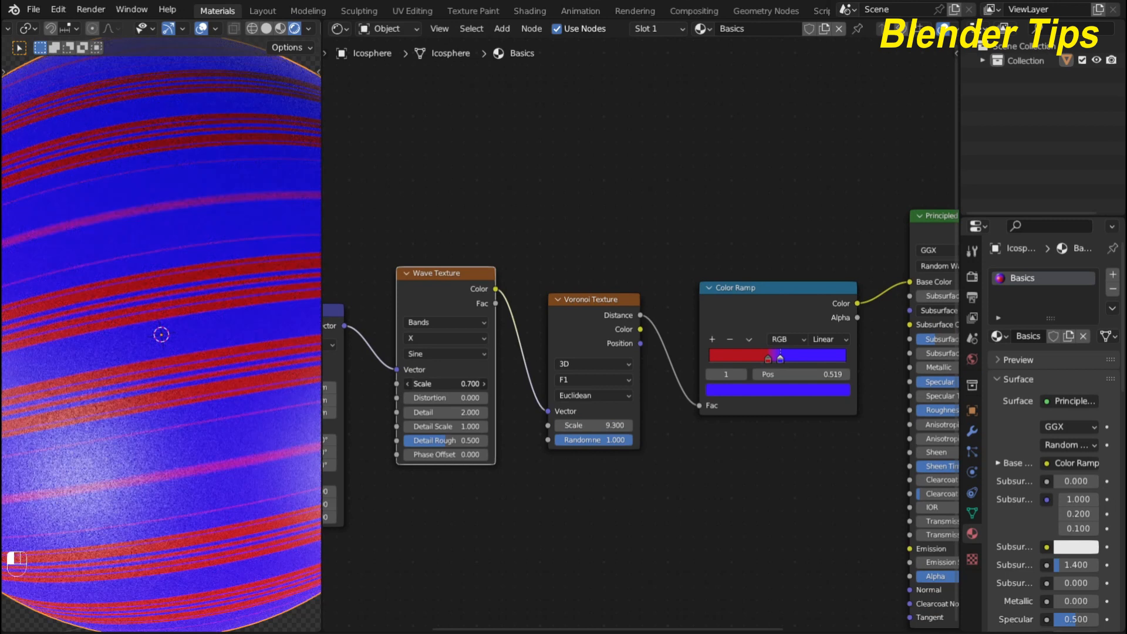
- Change the Wave Texture's wave type from Bands to Rings and check the sphere from another angle
scroll(199, 254, down, 3)
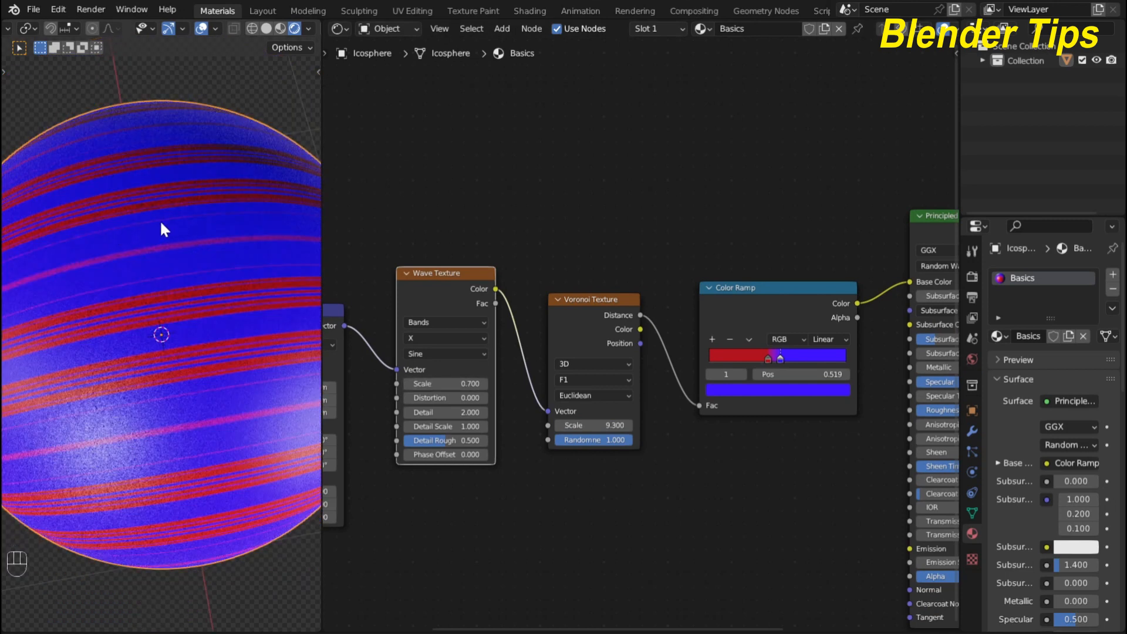
middle_drag(160, 221, 153, 273)
scroll(153, 274, up, 2)
scroll(156, 278, up, 2)
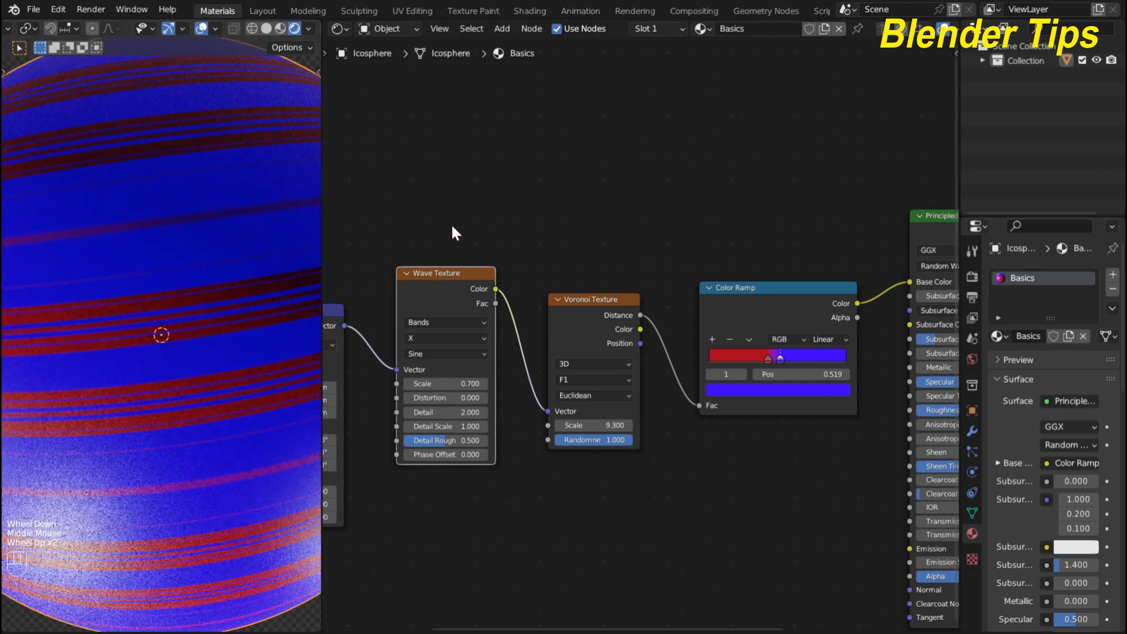
middle_drag(499, 214, 516, 231)
scroll(523, 213, down, 2)
scroll(514, 230, up, 2)
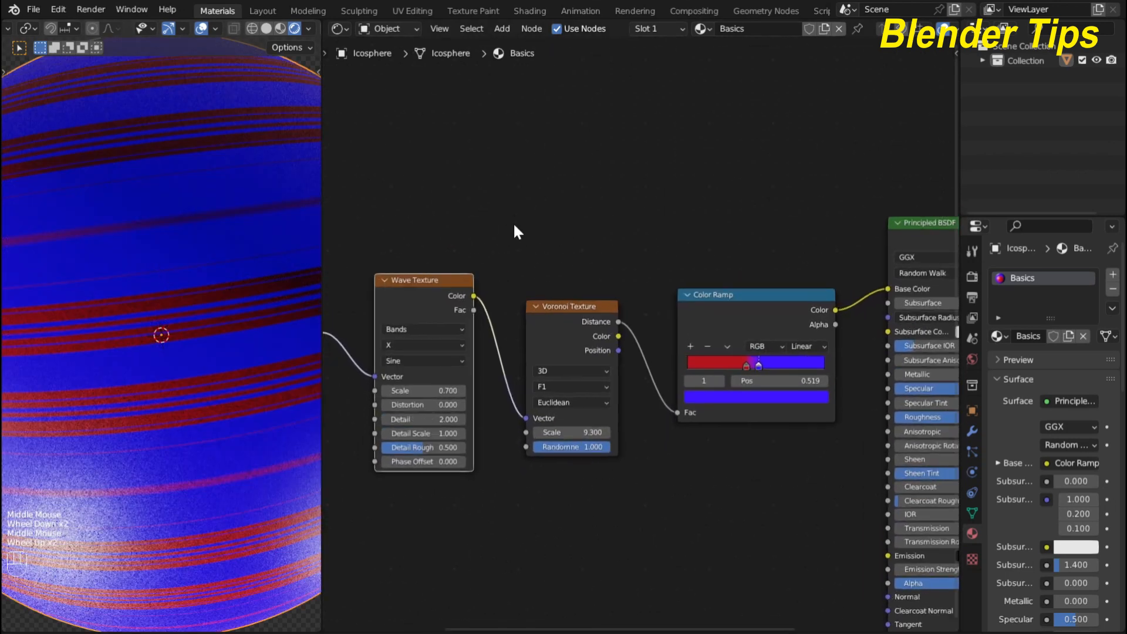
click(437, 330)
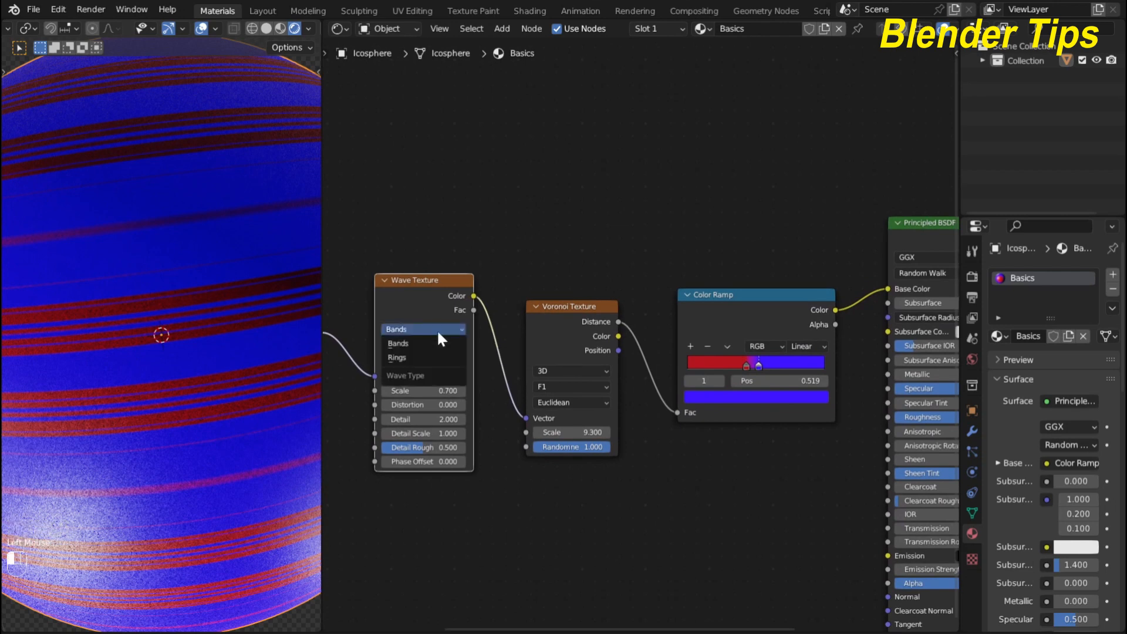
click(432, 355)
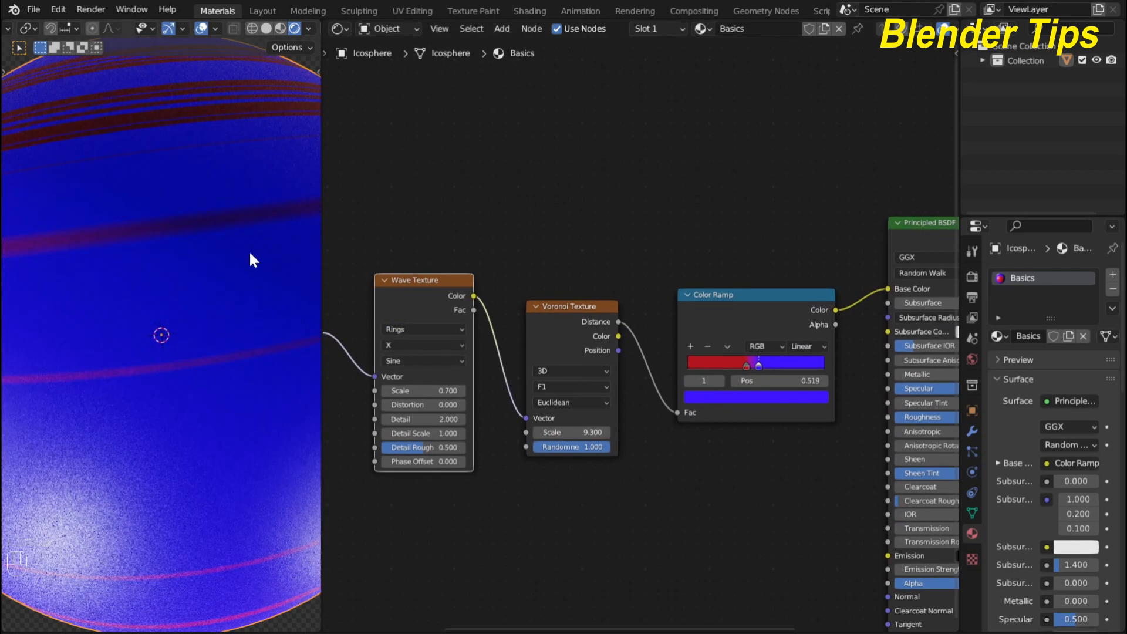
scroll(244, 282, down, 2)
middle_drag(239, 307, 199, 303)
scroll(199, 302, up, 1)
middle_drag(459, 246, 498, 227)
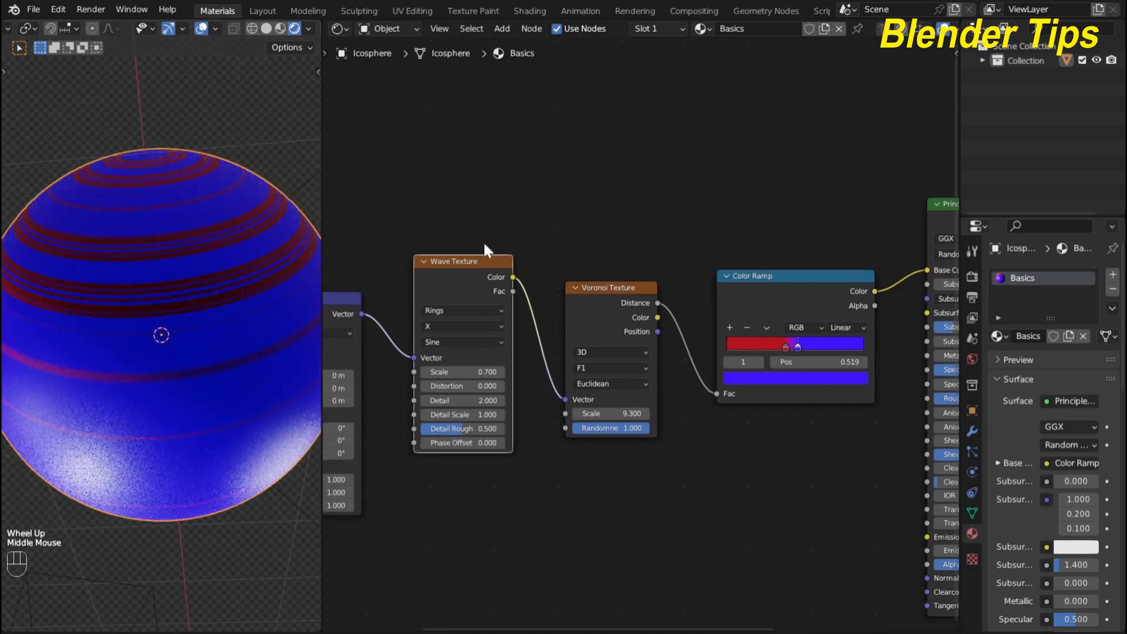
- Unlink the Wave Texture, move it between the Voronoi Texture and Color Ramp, and connect the Mapping Vector to the Voronoi Texture's Vector
middle_drag(472, 266, 437, 303)
drag(579, 334, 552, 398)
click(404, 316)
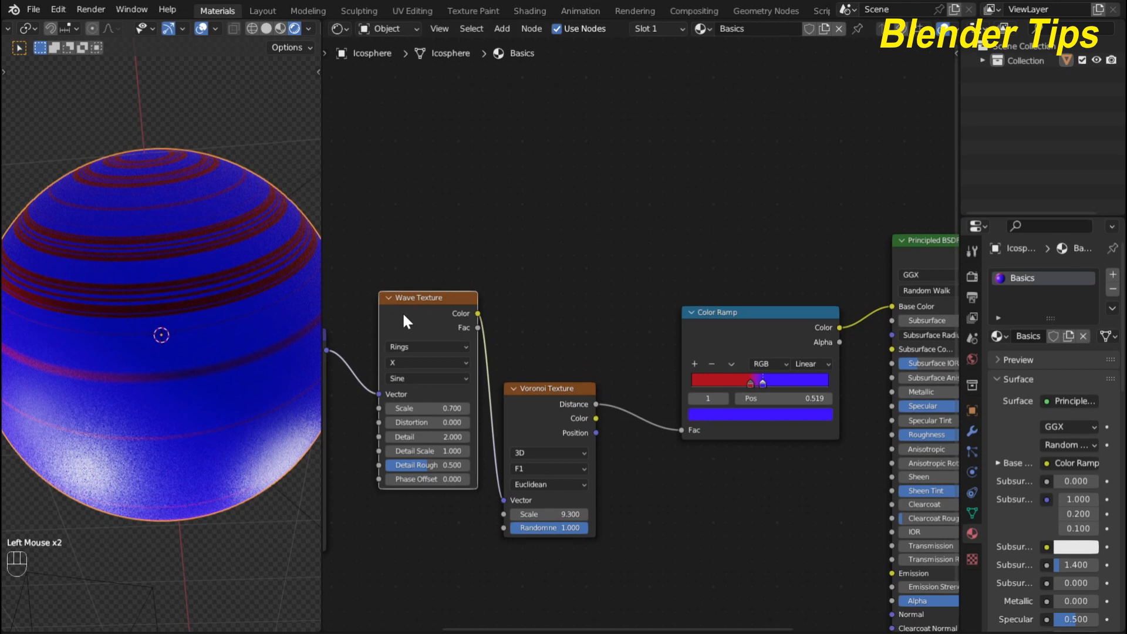
drag(503, 500, 484, 353)
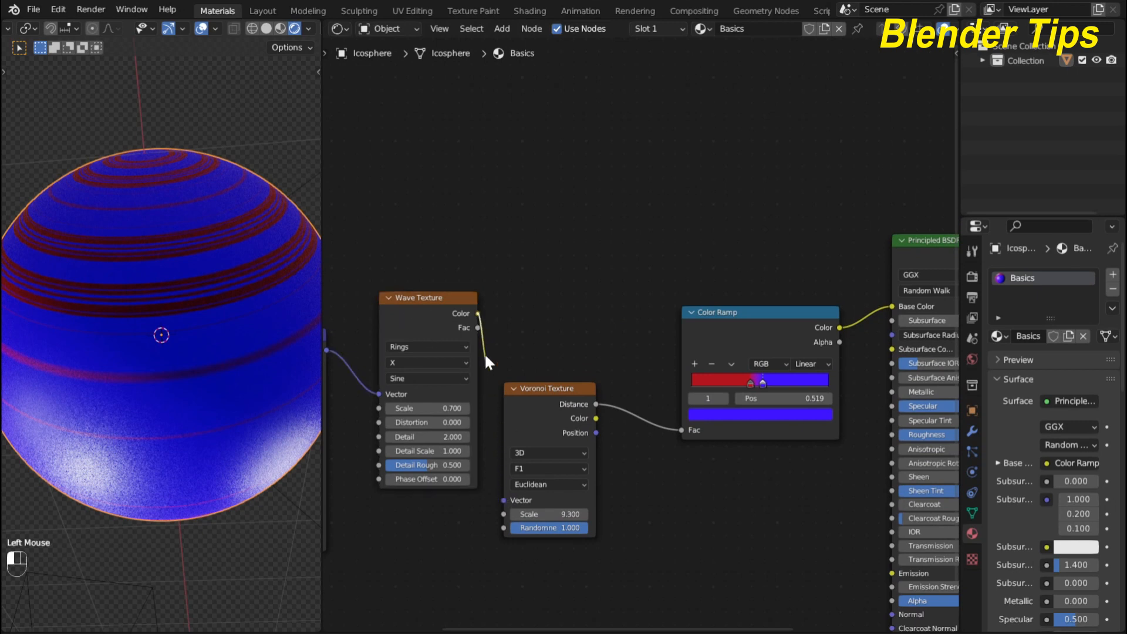
click(415, 311)
drag(414, 311, 644, 331)
drag(589, 383, 516, 291)
drag(628, 314, 595, 287)
drag(572, 382, 431, 408)
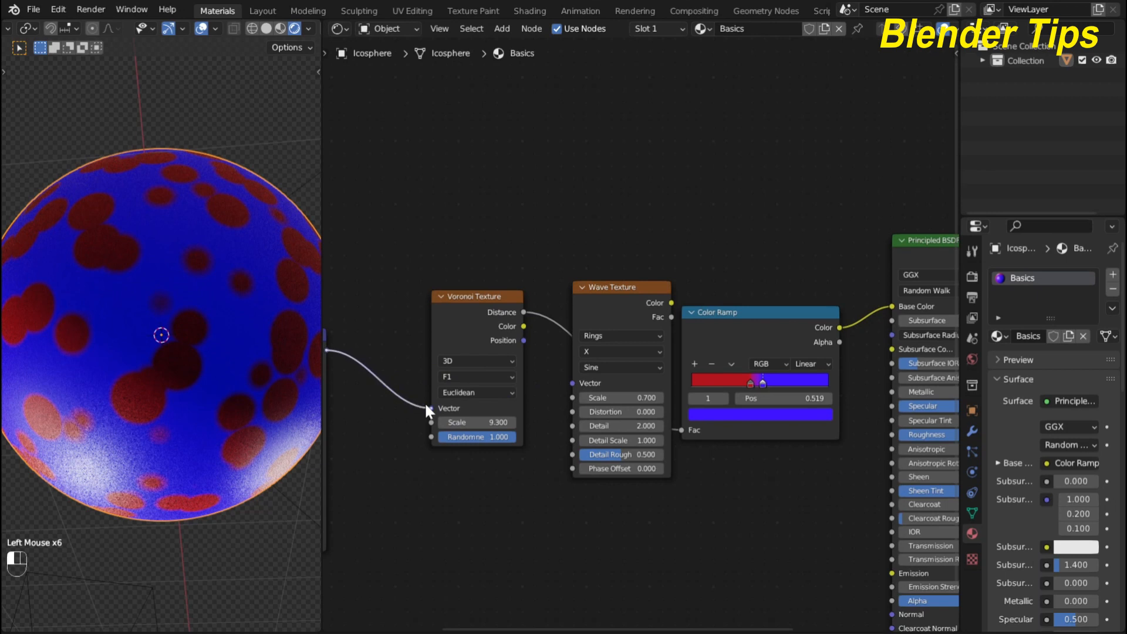
- Wire the Voronoi Texture's Distance to the Wave Texture's Vector and the Wave Texture's Color to the Color Ramp's Fac
middle_drag(706, 270, 729, 278)
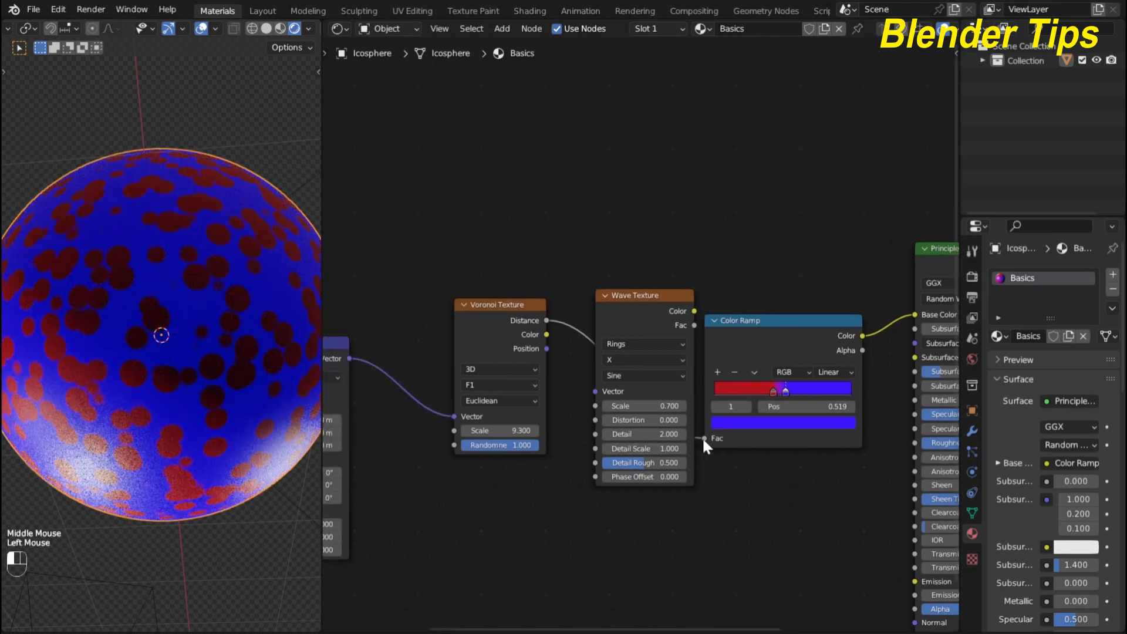
drag(702, 438, 595, 391)
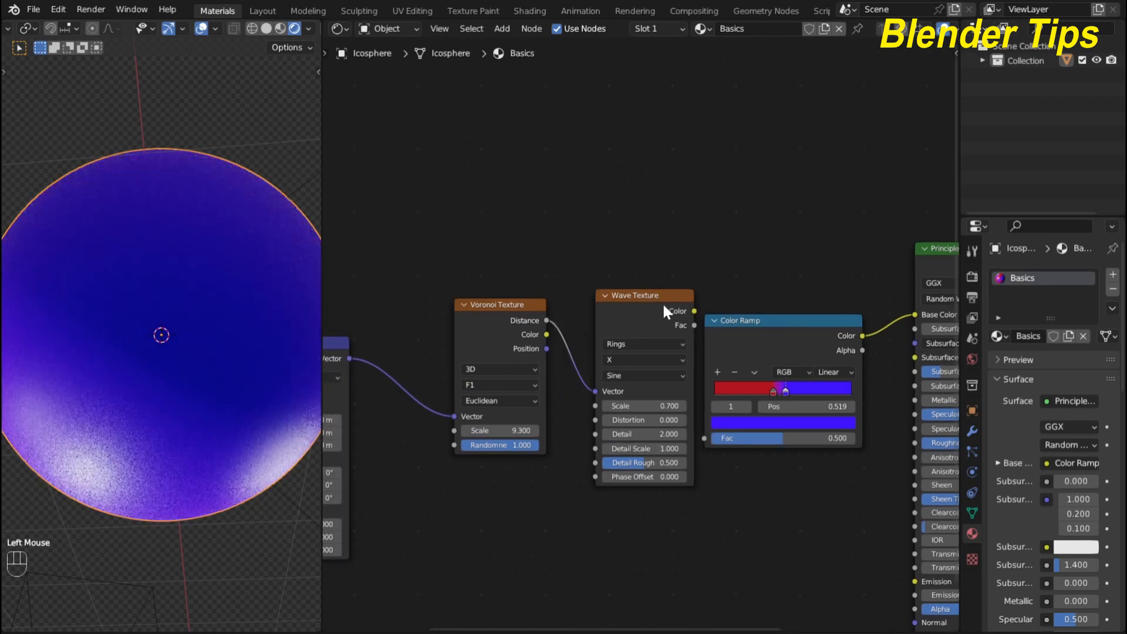
drag(755, 319, 777, 298)
drag(694, 311, 720, 414)
- Examine the Voronoi-into-Wave pattern on the sphere up close and from different angles, together with its node chain
scroll(189, 309, up, 3)
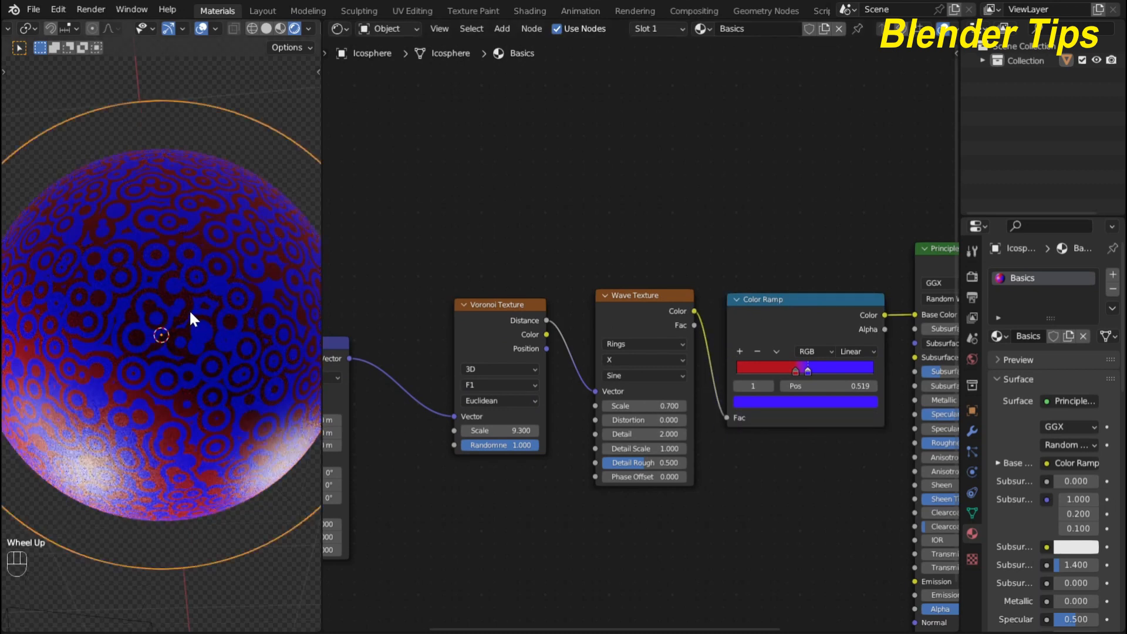
scroll(509, 235, down, 1)
middle_drag(483, 229, 459, 195)
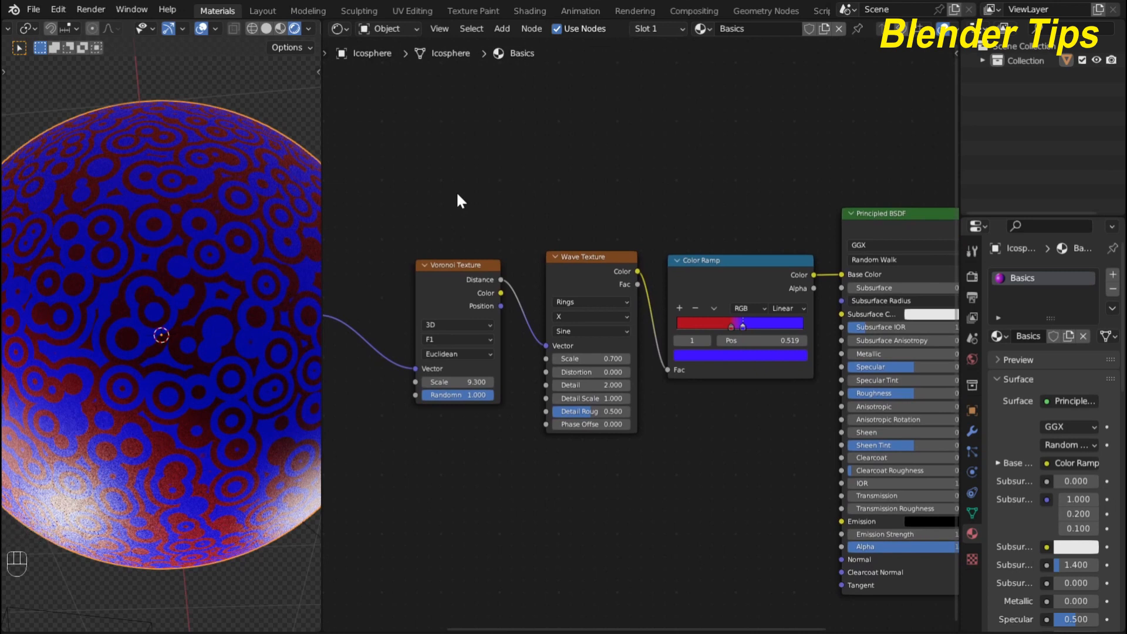
scroll(157, 250, up, 1)
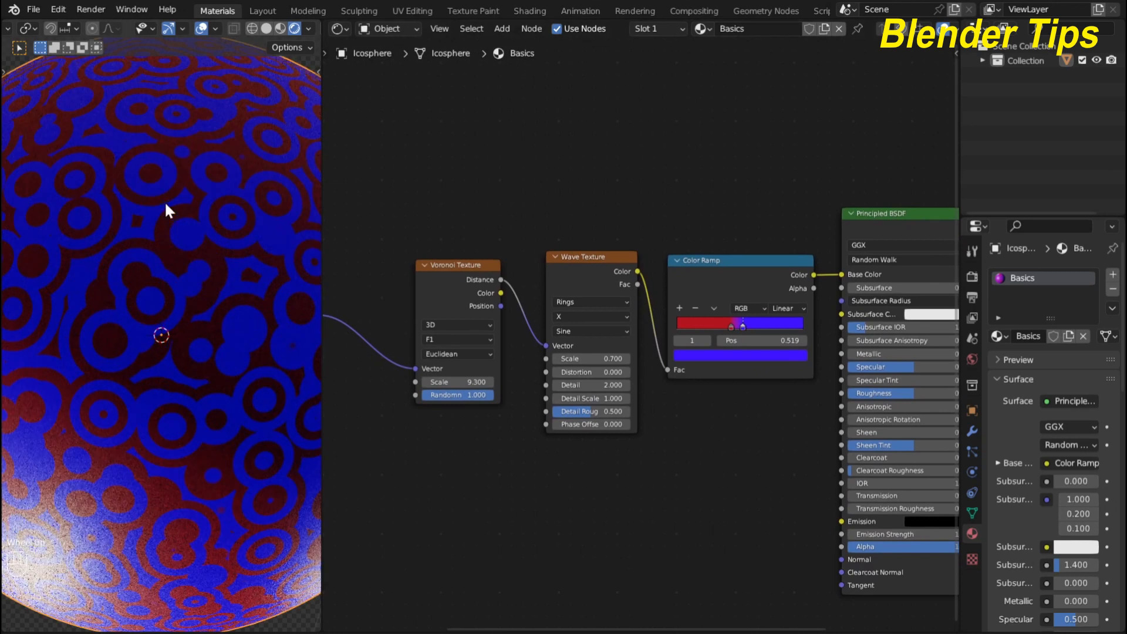
scroll(164, 201, down, 1)
scroll(167, 185, down, 1)
middle_drag(178, 296, 175, 324)
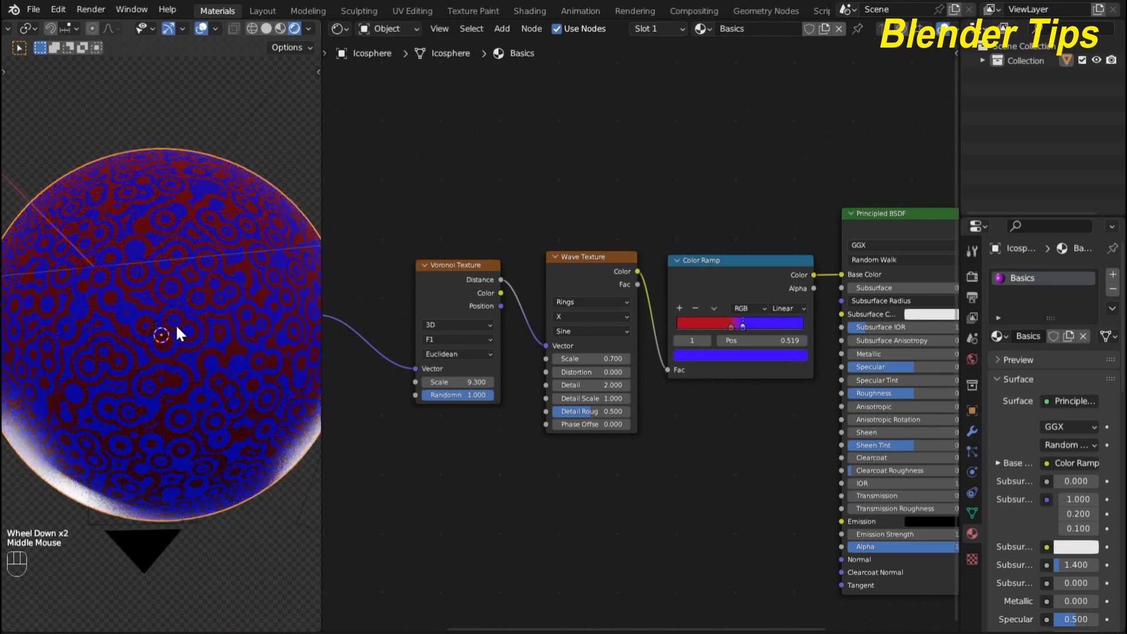
scroll(435, 417, up, 2)
middle_drag(446, 408, 418, 407)
scroll(417, 405, down, 2)
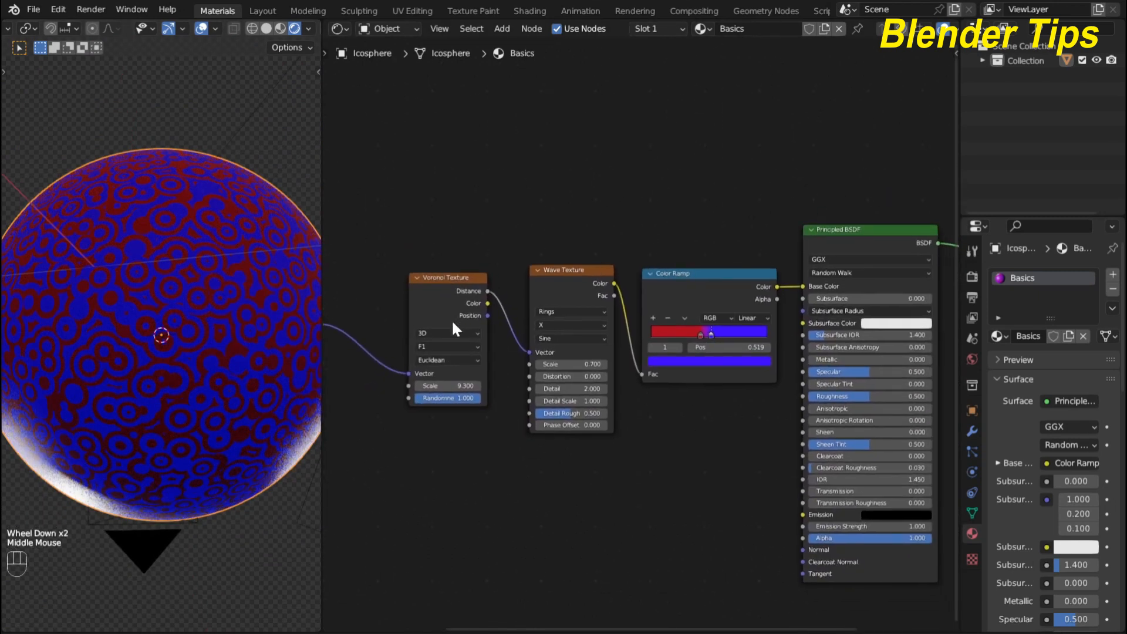
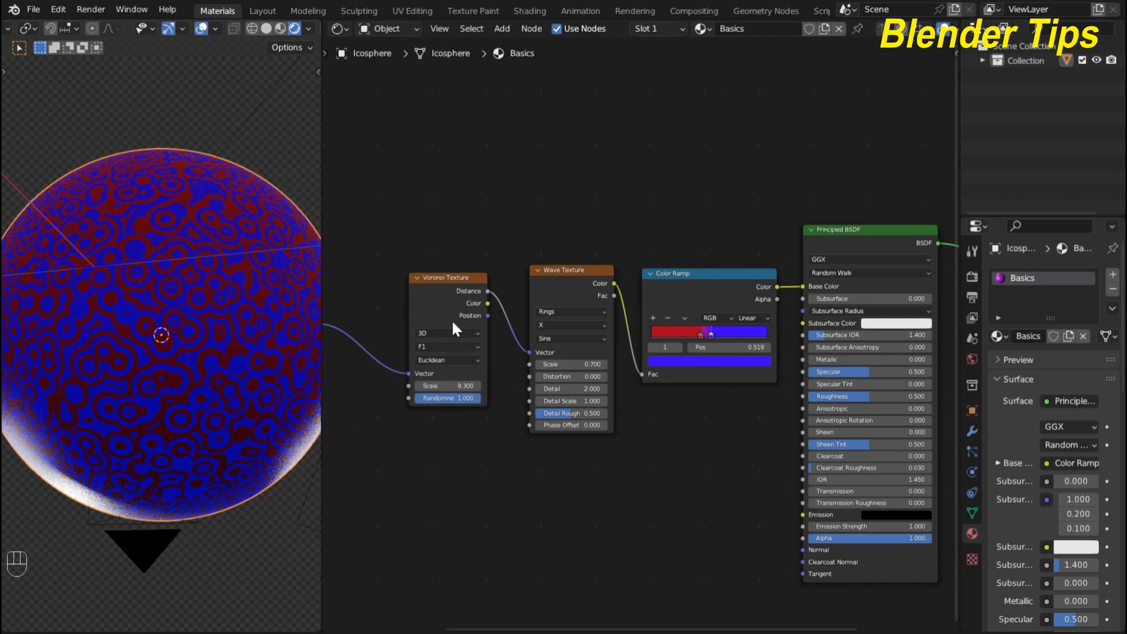
key(F6)
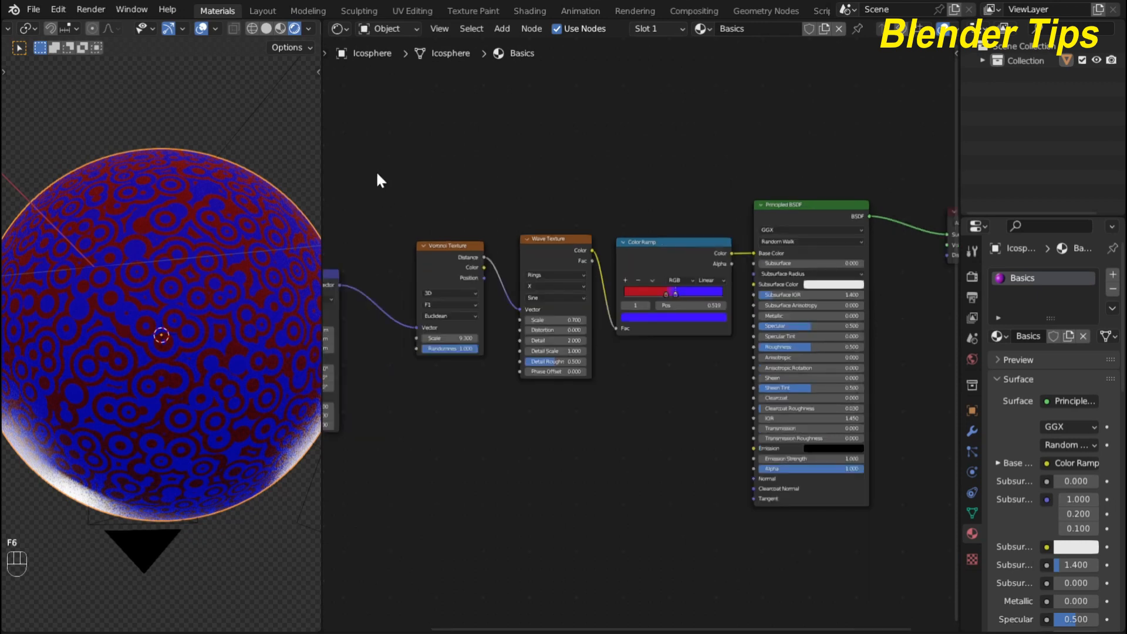
- Delete the Voronoi Texture, Wave Texture and Color Ramp nodes together
drag(381, 182, 679, 476)
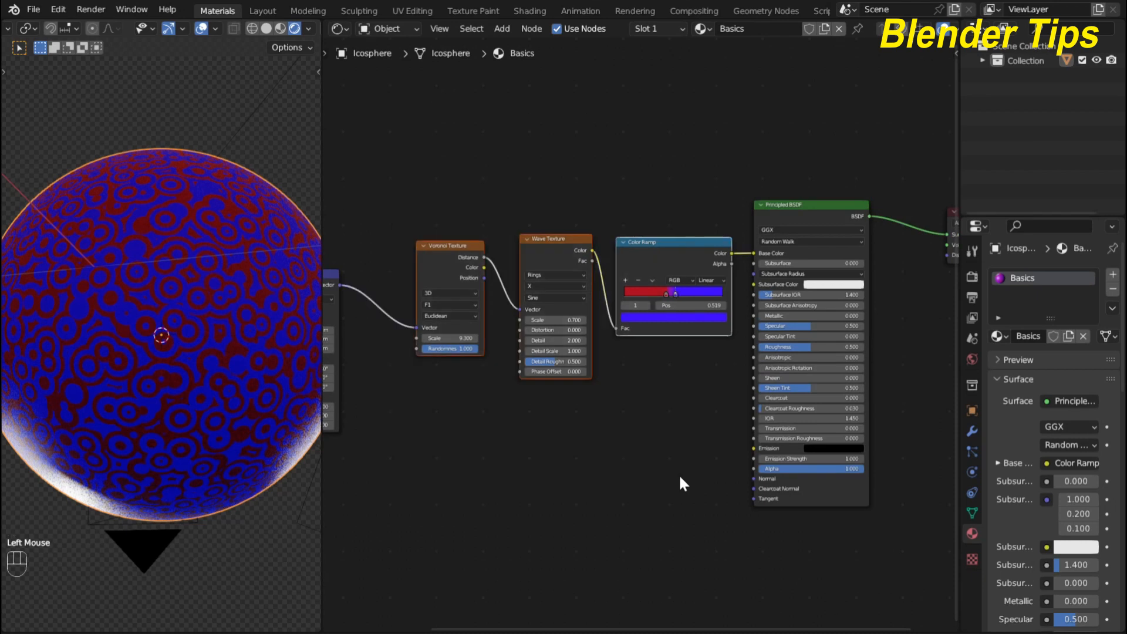
key(Delete)
scroll(432, 322, down, 2)
middle_drag(433, 322, 478, 292)
scroll(452, 322, up, 2)
scroll(454, 317, down, 2)
scroll(491, 282, up, 1)
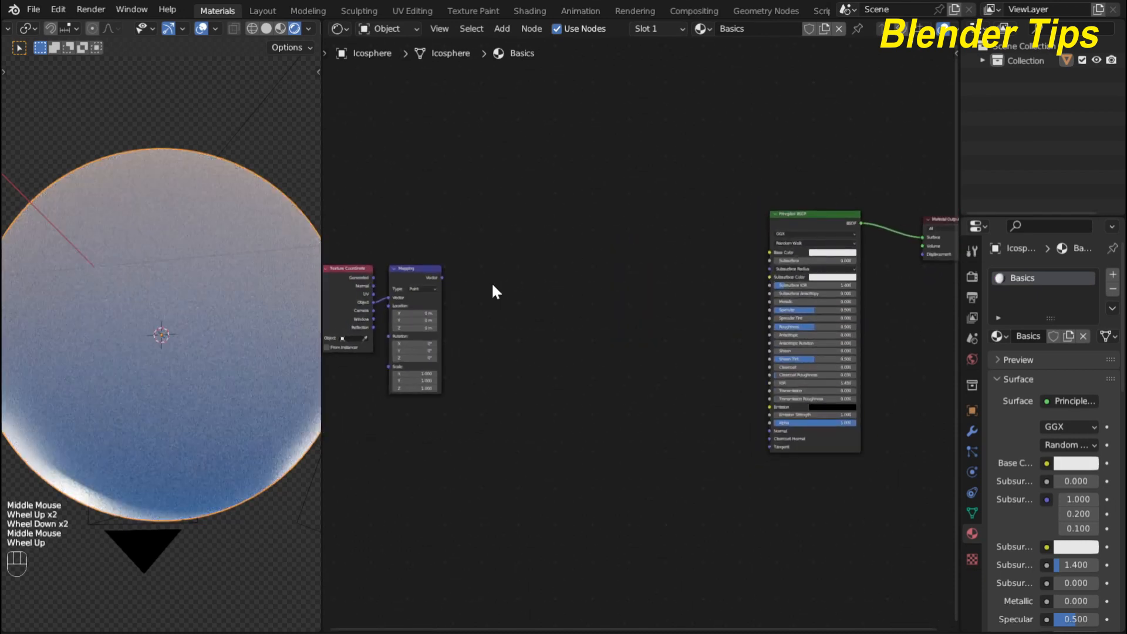
- Add a Noise Texture node and connect the Mapping node's Vector output to its Vector input
key(shift+a)
click(533, 239)
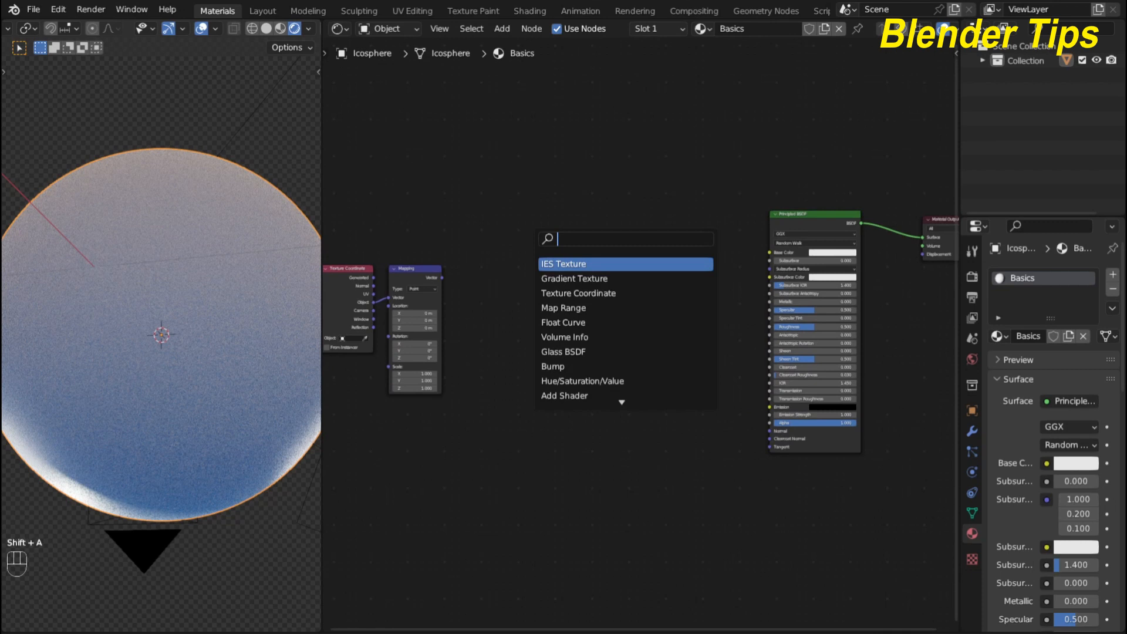
text(noi)
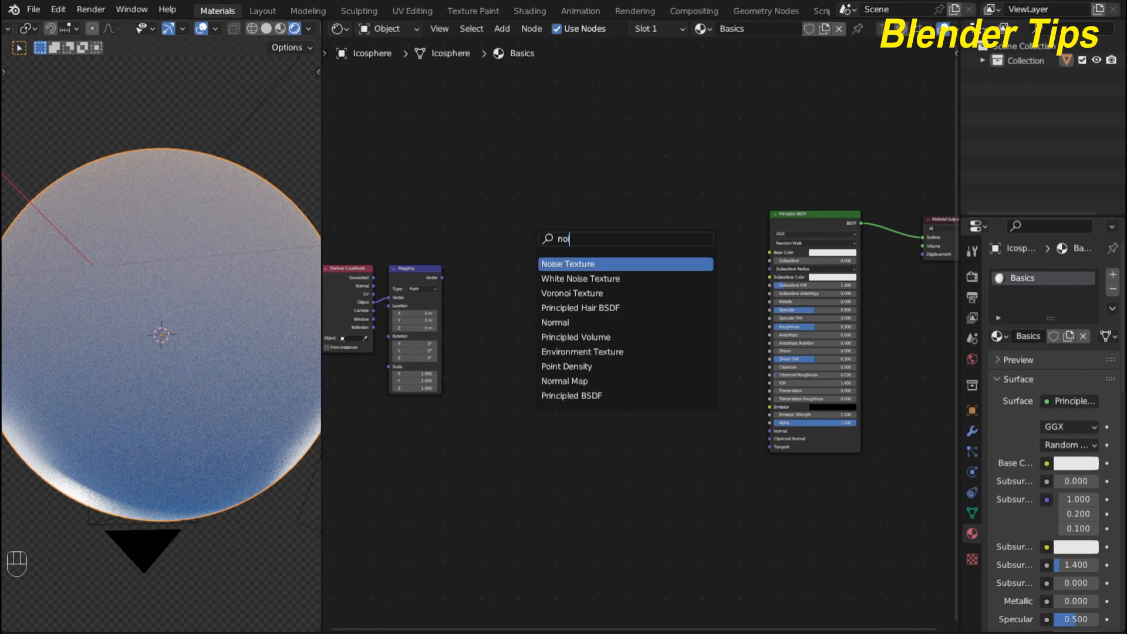
key(Return)
click(569, 284)
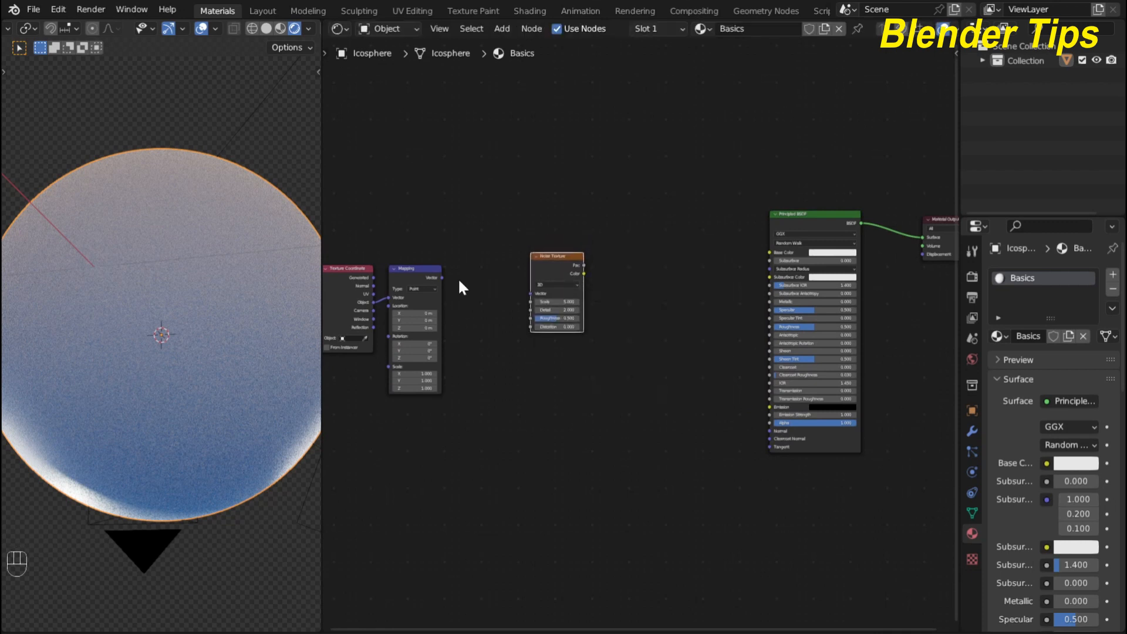
drag(442, 277, 530, 293)
- Connect the Noise Texture's Fac output to the Principled BSDF's Base Color
scroll(628, 274, up, 3)
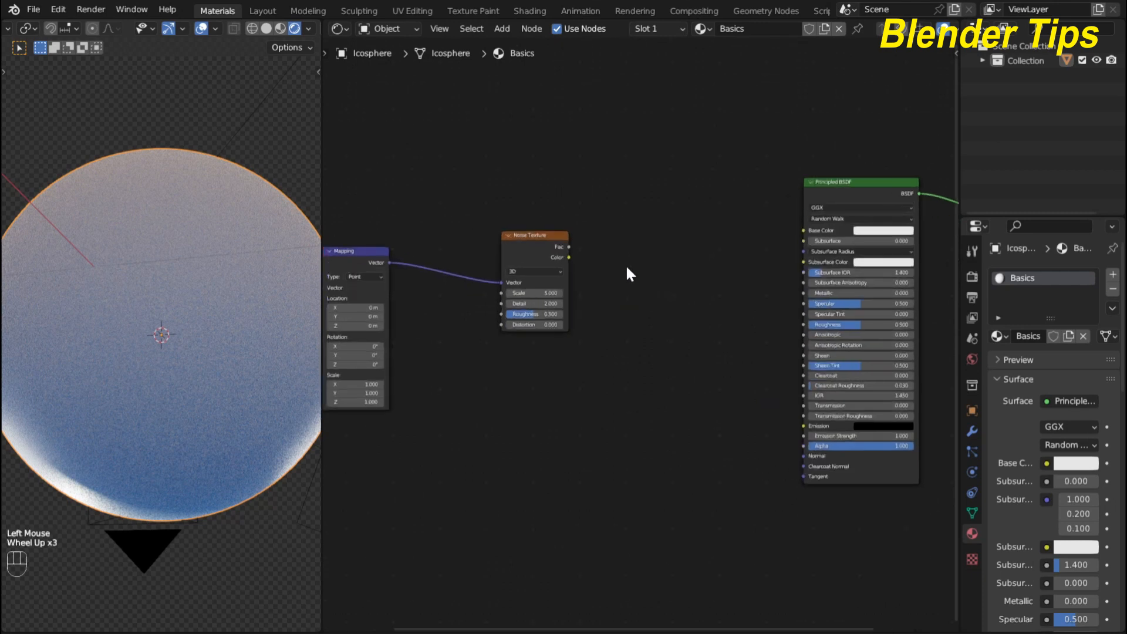
scroll(626, 269, up, 1)
drag(561, 240, 817, 222)
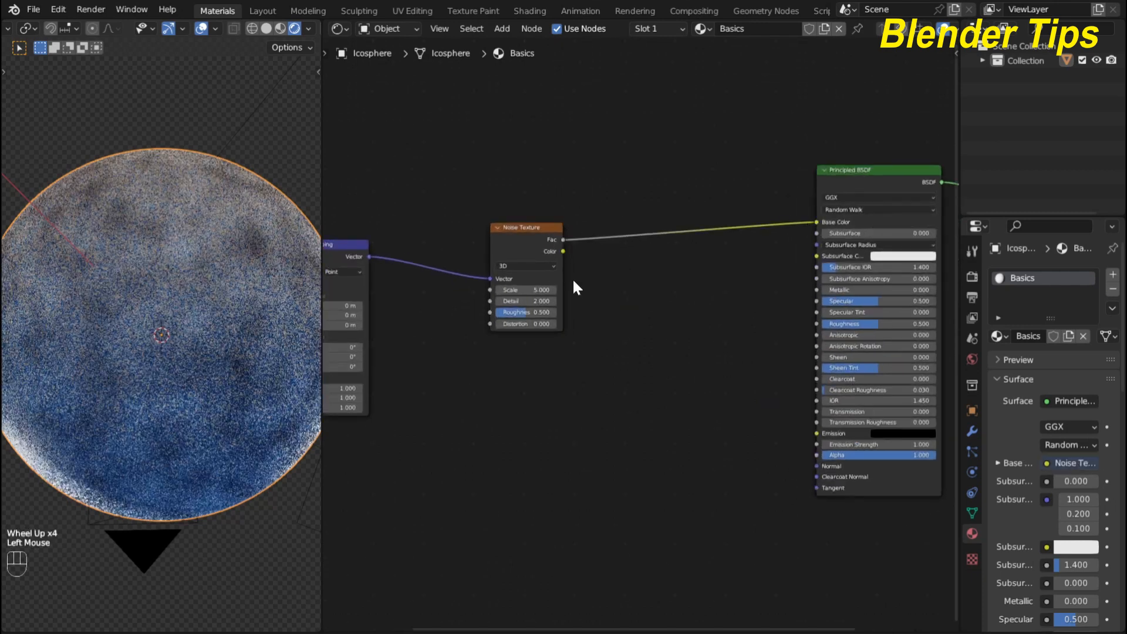
scroll(397, 361, down, 5)
middle_drag(487, 387, 469, 416)
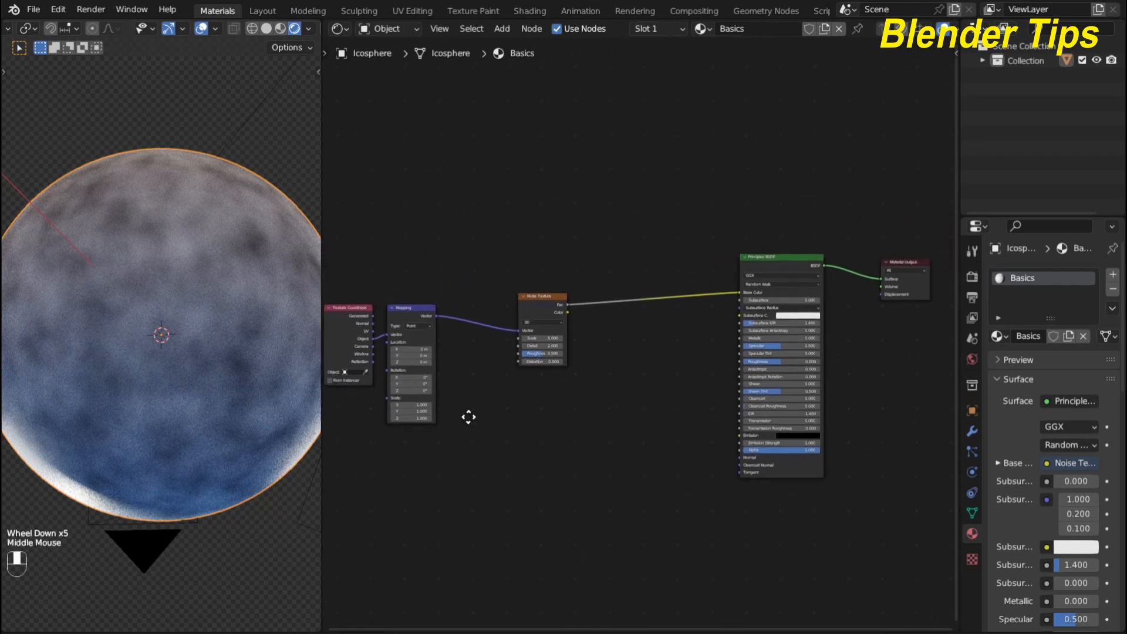
scroll(494, 403, up, 5)
middle_drag(548, 400, 511, 305)
scroll(507, 303, down, 1)
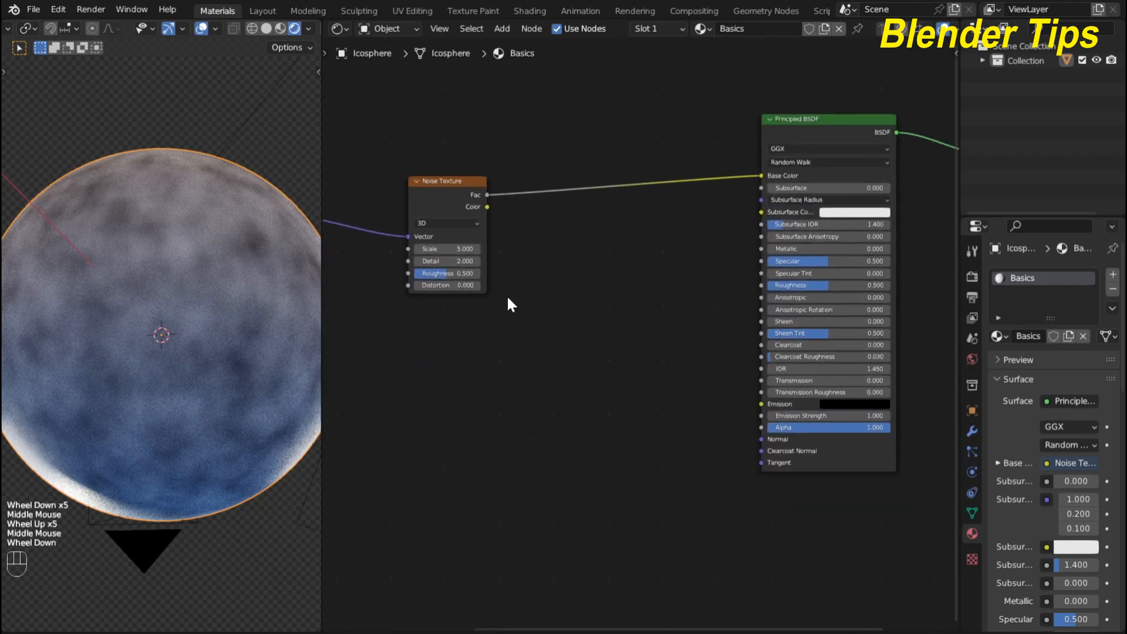
middle_drag(574, 261, 567, 292)
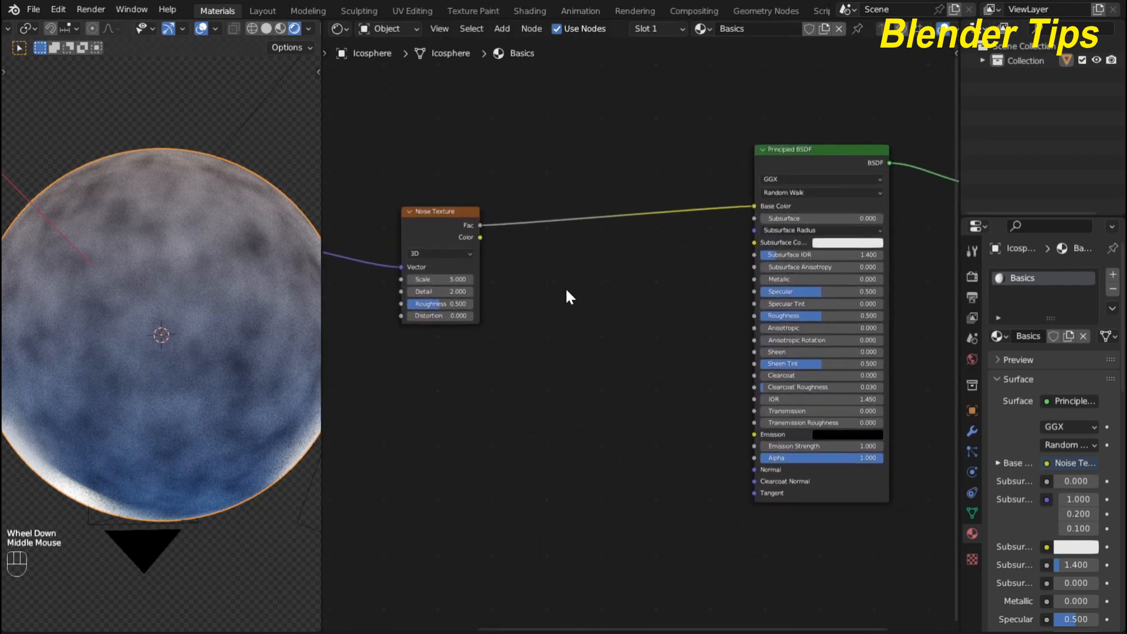
key(shift+a)
click(597, 269)
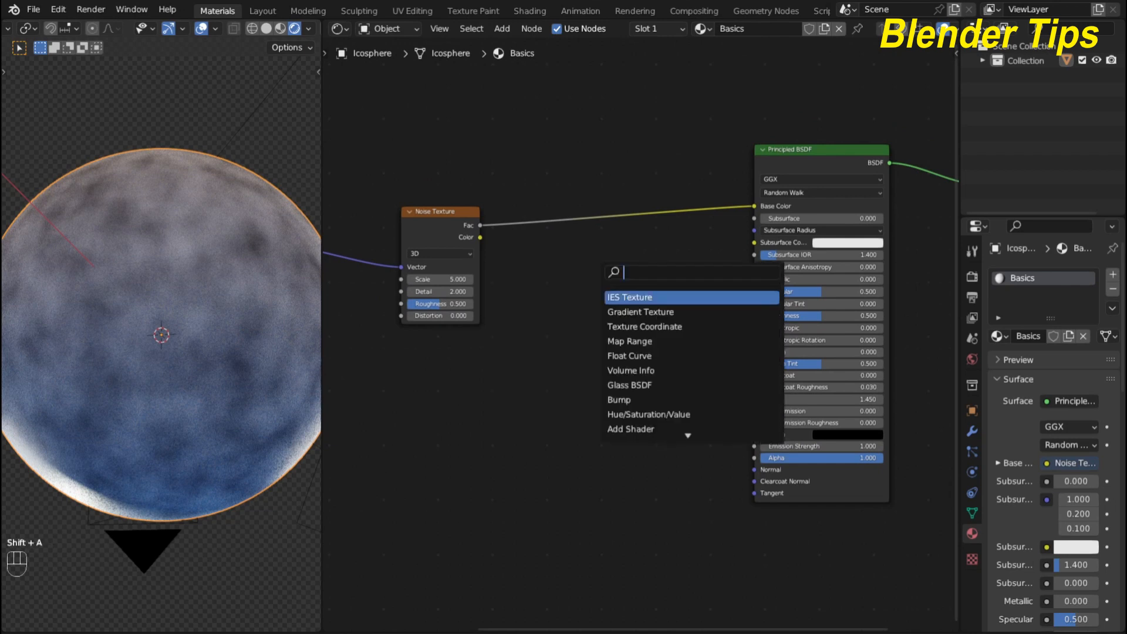
text(co)
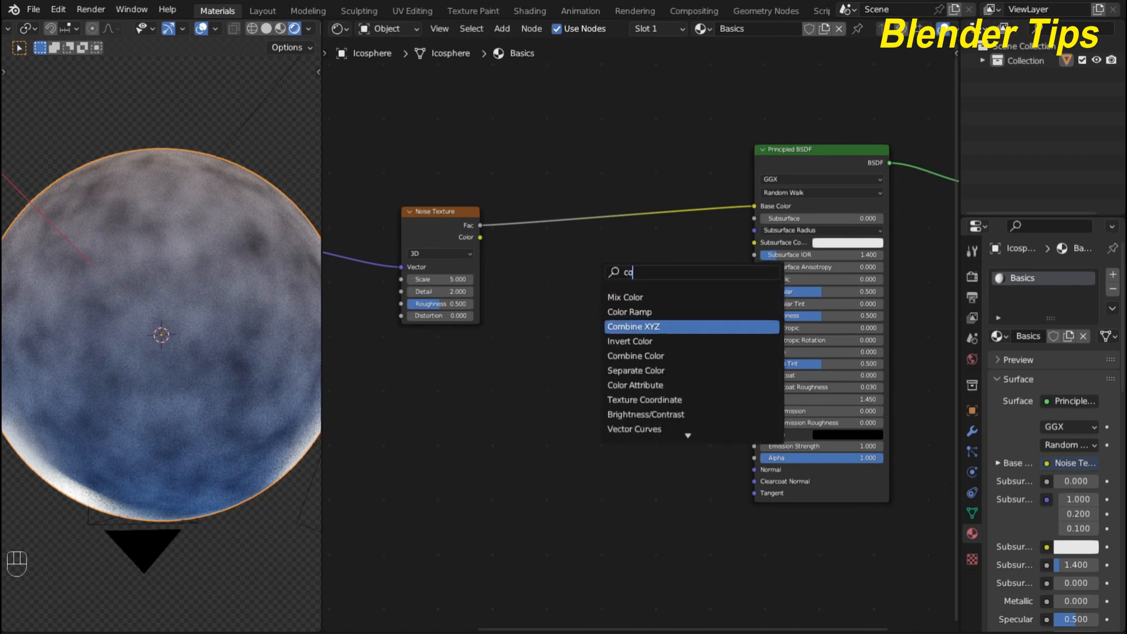
click(617, 297)
click(615, 292)
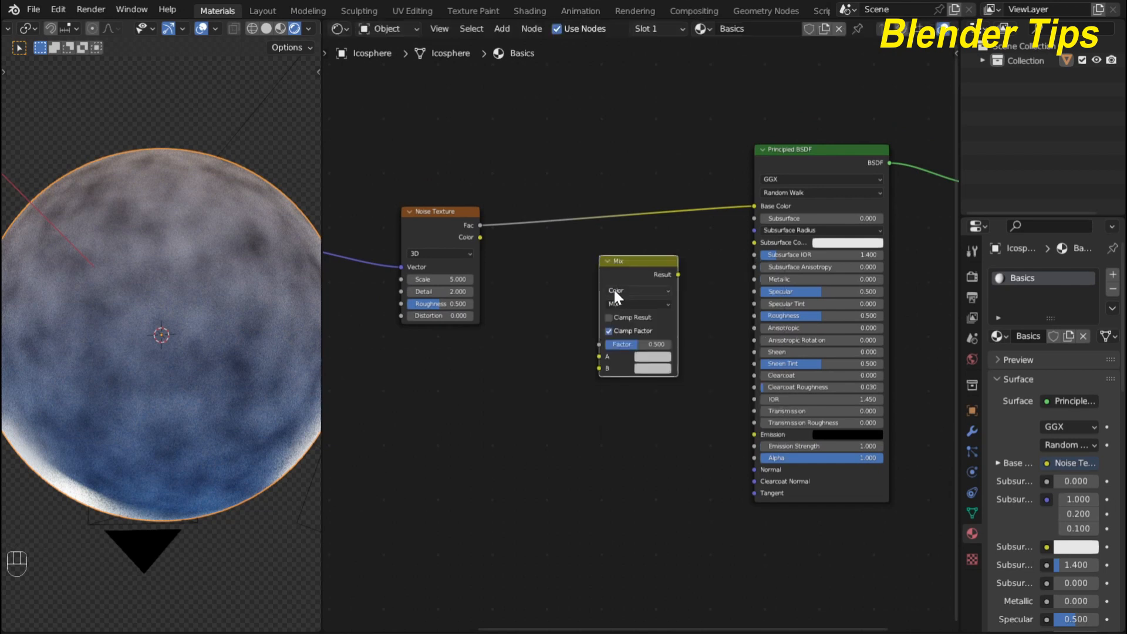
key(Delete)
- Add a Color Ramp node onto the link between the Noise Texture's Fac output and the Principled BSDF's Base Color
key(shift+a)
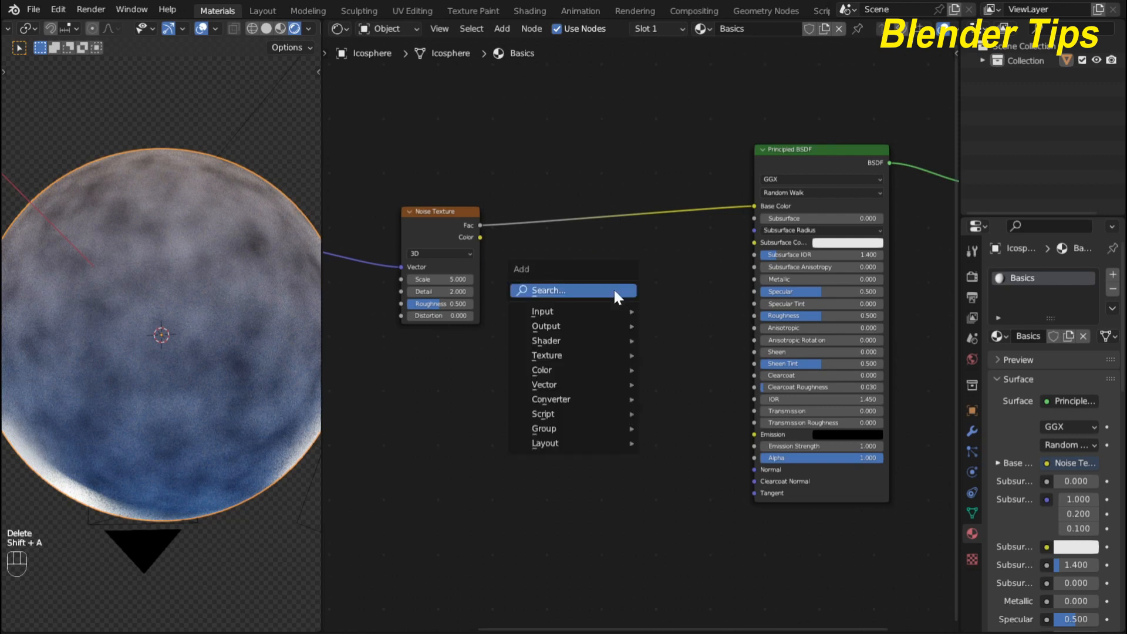
click(614, 290)
text(co)
click(644, 331)
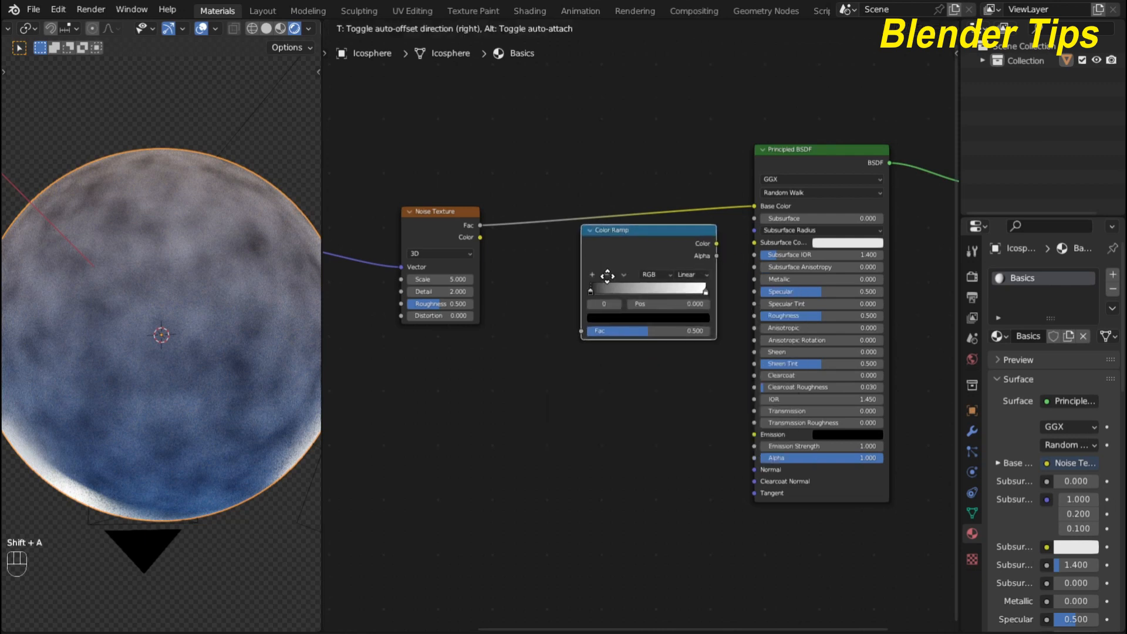
click(600, 256)
- Colour the ramp's first stop green (hue 0.319, saturation 0.974, value 0.485) and its last stop bright magenta
scroll(563, 299, up, 3)
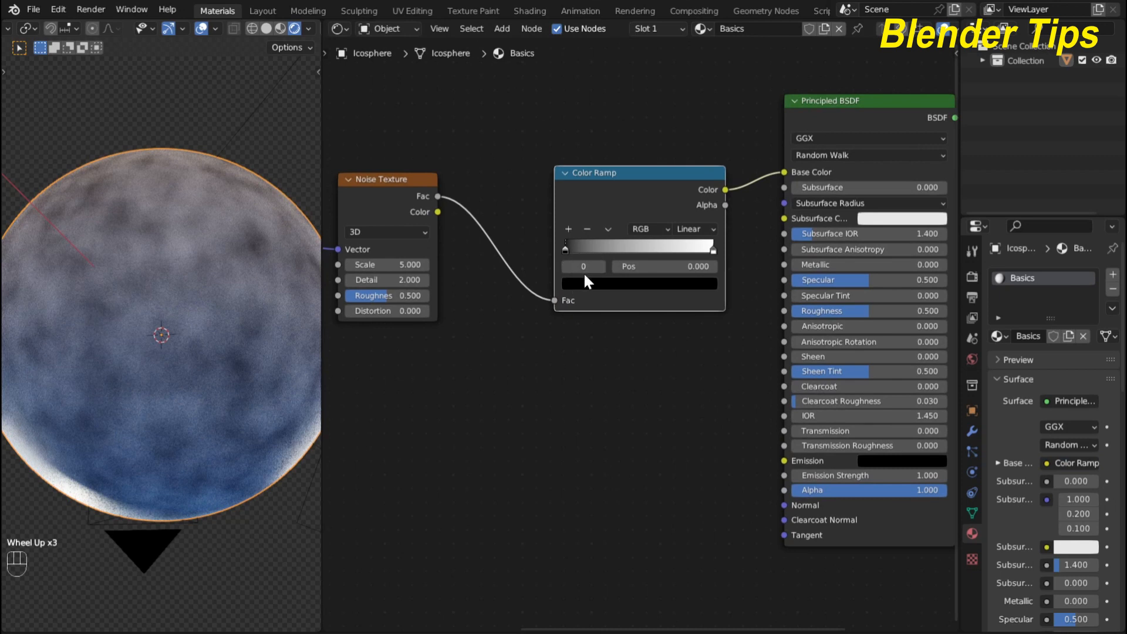
click(587, 283)
drag(674, 168, 680, 112)
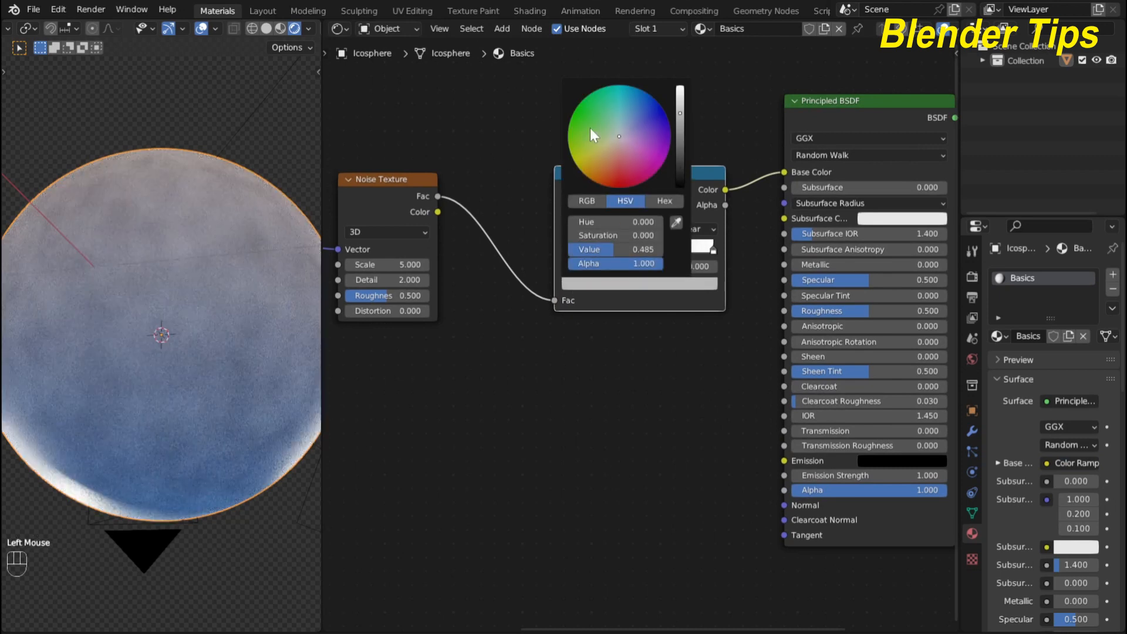
drag(590, 128, 578, 124)
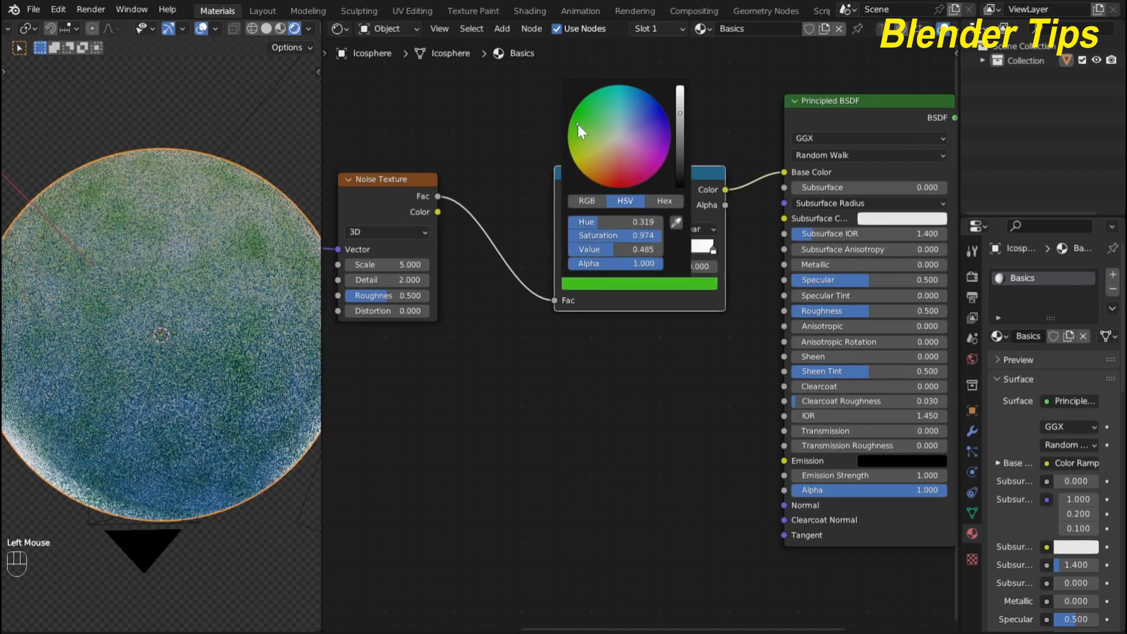
click(712, 251)
click(645, 284)
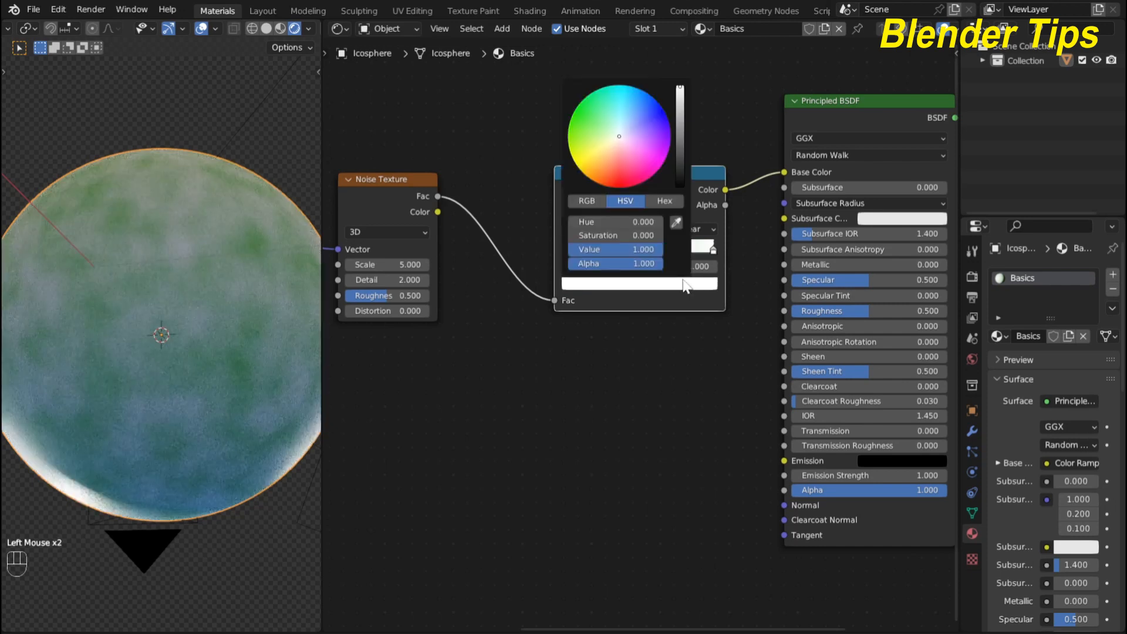
click(655, 155)
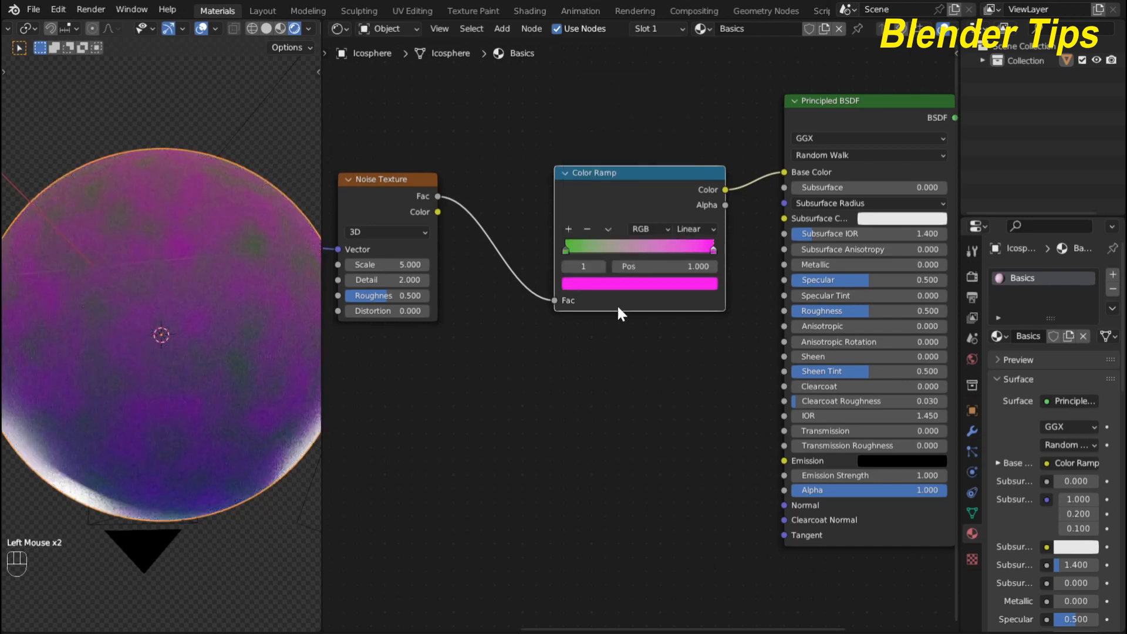
- Add a mustard-yellow middle stop (hue 0.114, saturation 0.988) to the ramp and slide the outer stops inward, the magenta one to position 0.639
click(569, 229)
scroll(583, 405, up, 1)
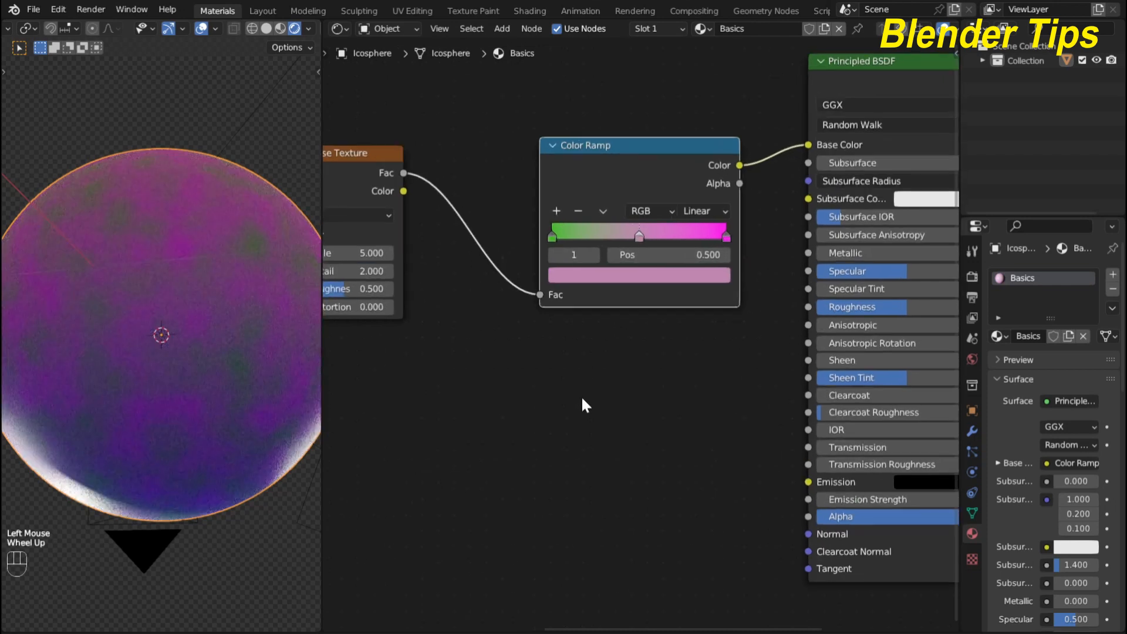
click(638, 237)
click(637, 272)
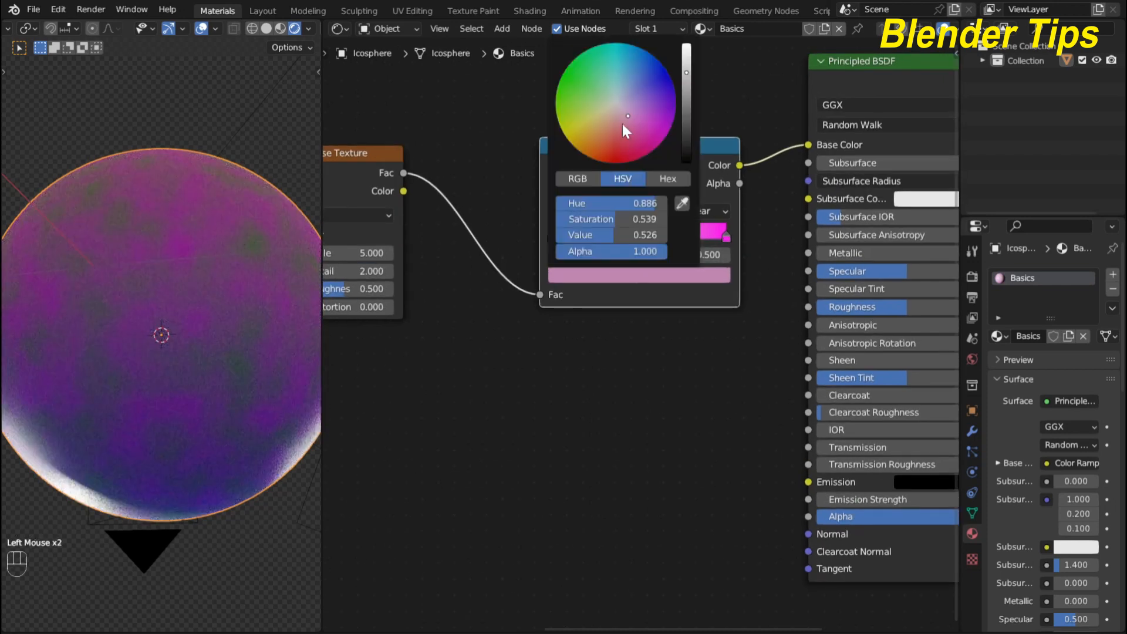
drag(622, 120, 573, 137)
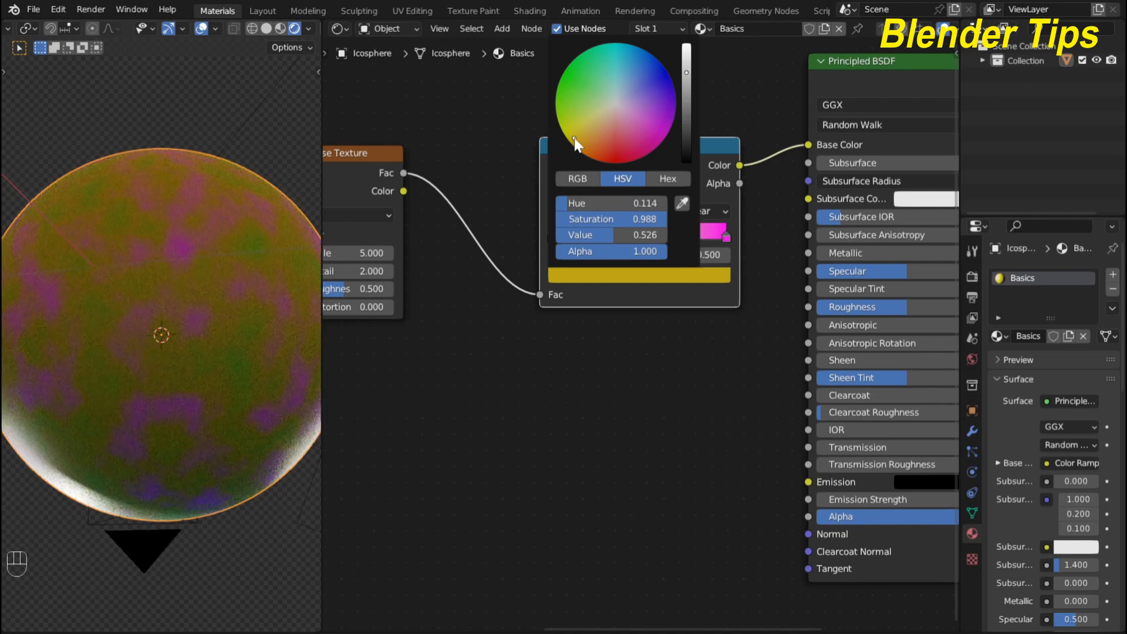
drag(552, 237, 595, 235)
drag(726, 236, 663, 236)
- Reposition the Color Ramp node above the level of the Noise Texture node, leaving free space beneath it
scroll(514, 361, down, 2)
middle_drag(514, 361, 371, 415)
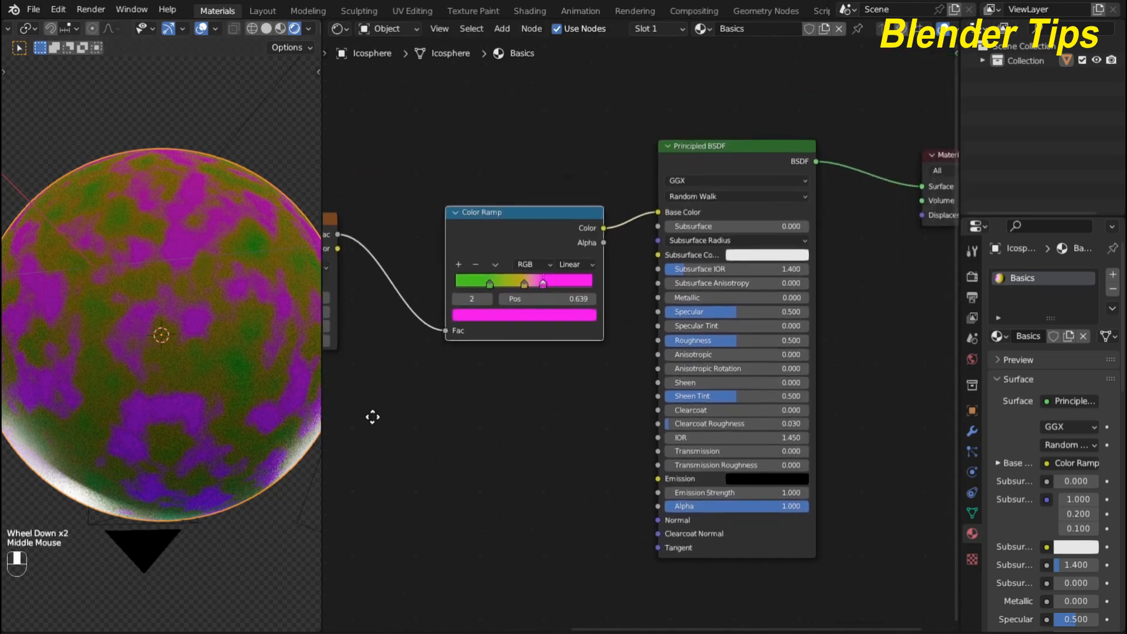
drag(491, 224, 449, 255)
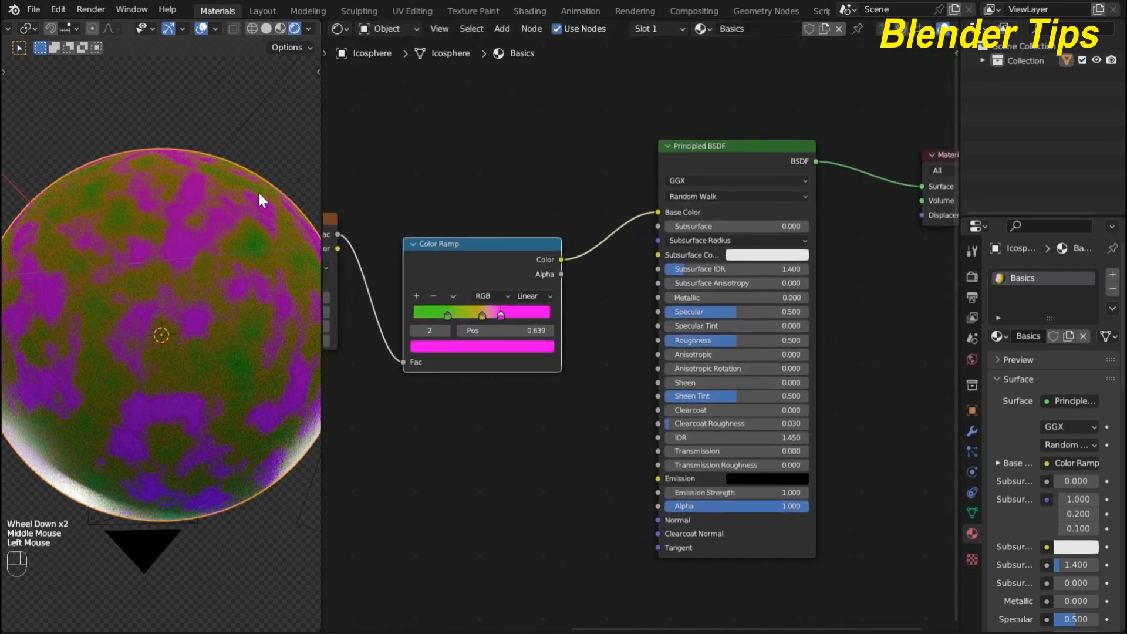
scroll(362, 405, down, 1)
middle_drag(446, 411, 500, 391)
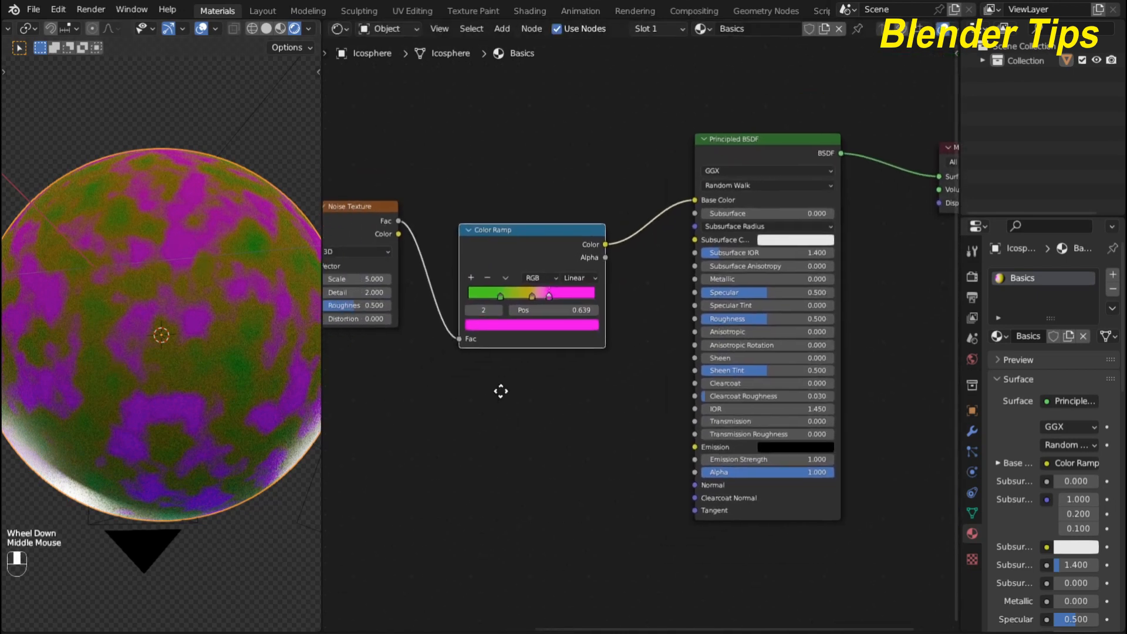
drag(514, 242, 523, 142)
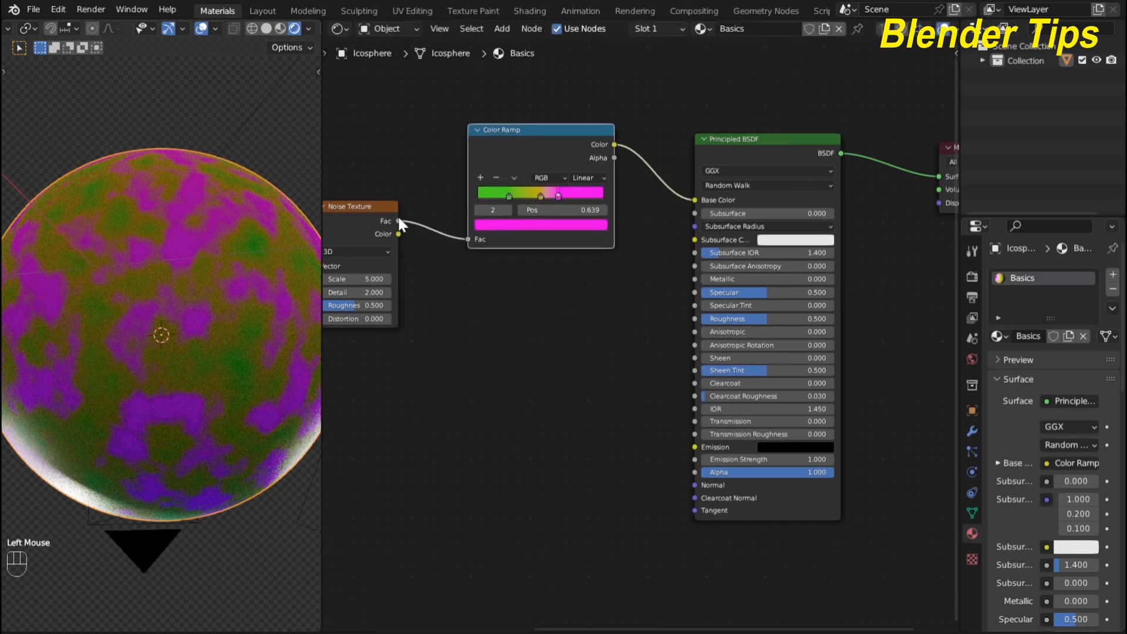
- Connect the Noise Texture's Fac output to the Principled BSDF's Normal input as well, and shift the Noise Texture node slightly lower
drag(399, 222, 689, 485)
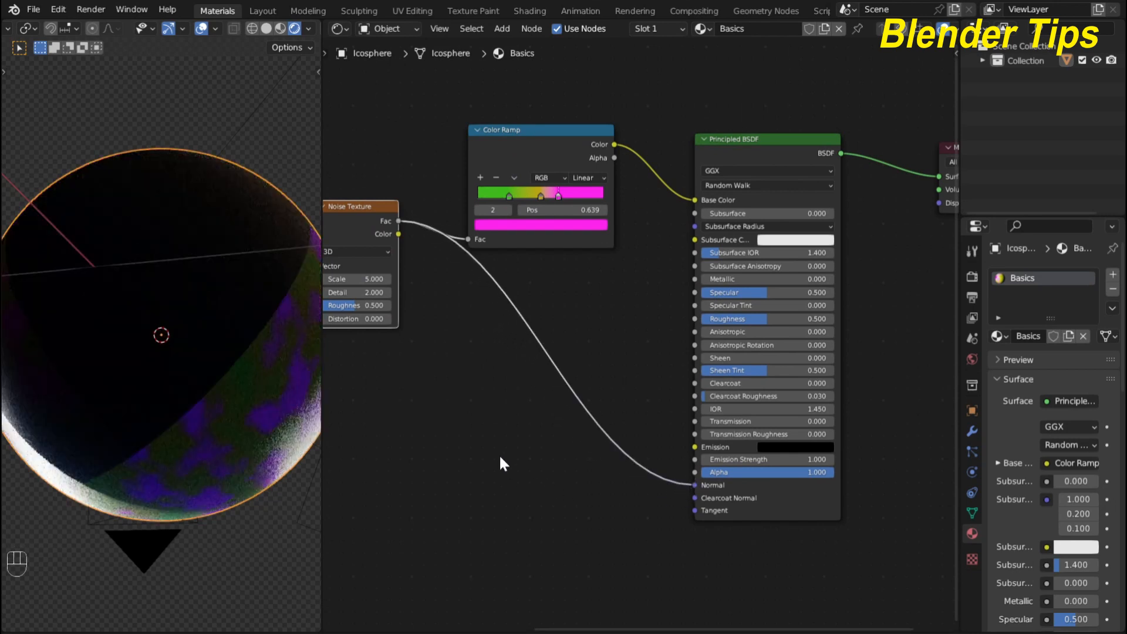
scroll(410, 401, down, 1)
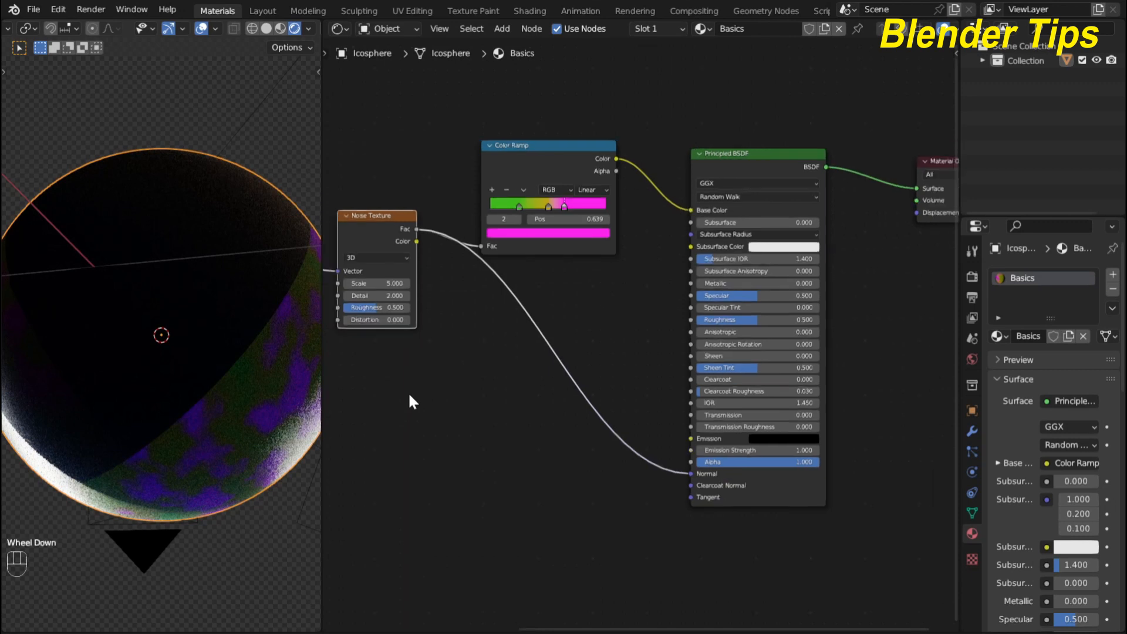
middle_drag(414, 386, 435, 396)
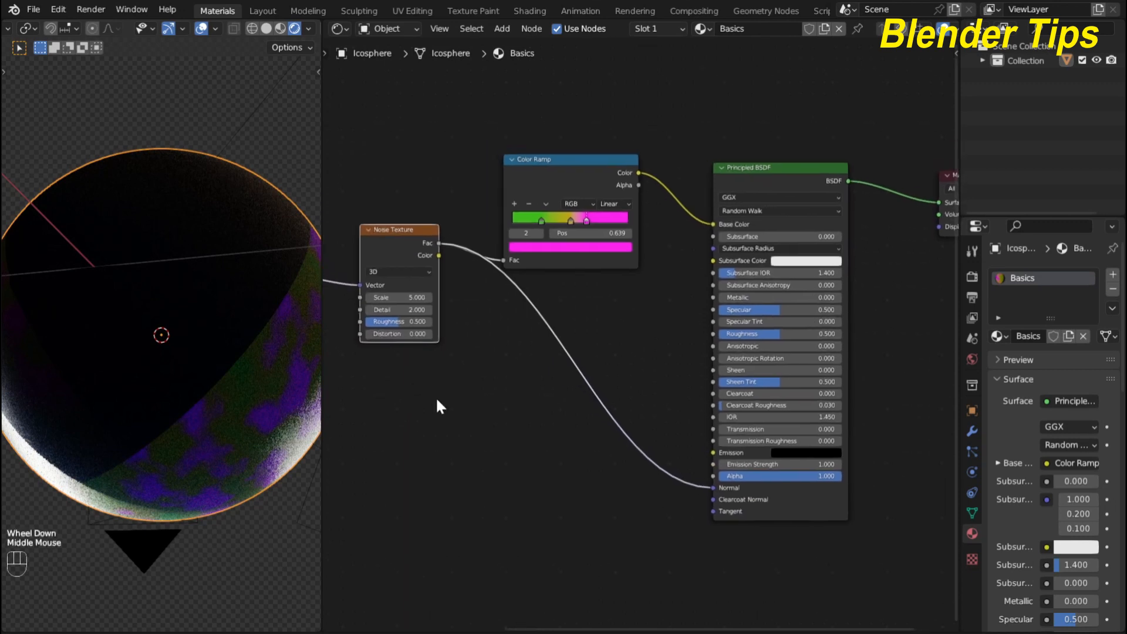
scroll(438, 396, up, 1)
drag(383, 244, 382, 276)
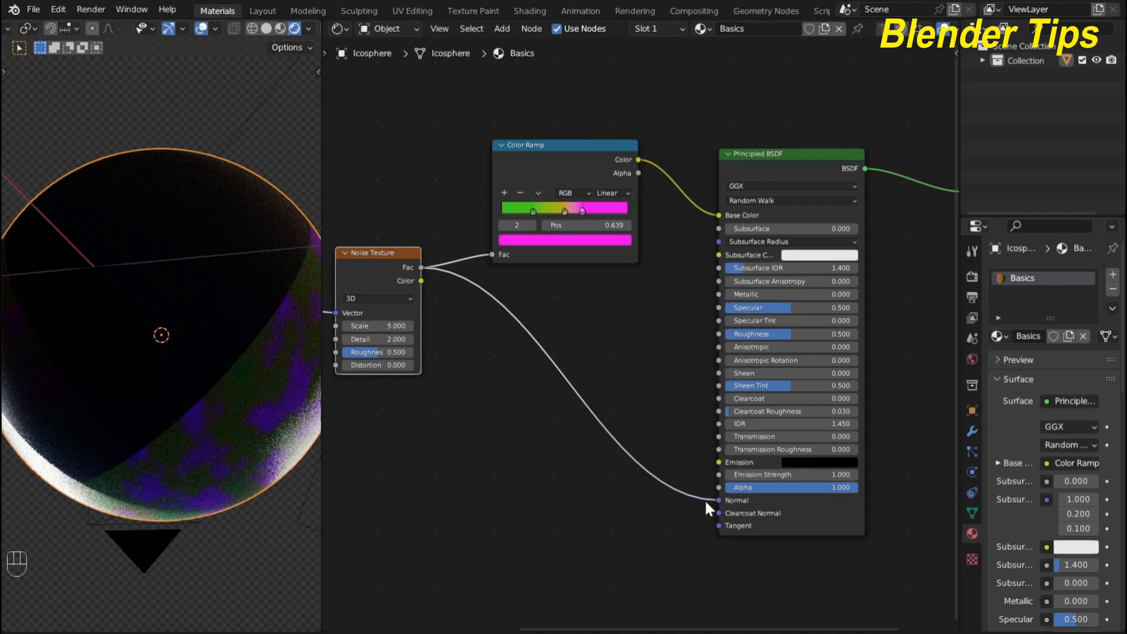
- Insert a Bump node into the Noise Texture to Normal link and reroute the incoming Fac link to the Bump's Height input
middle_drag(470, 421, 470, 417)
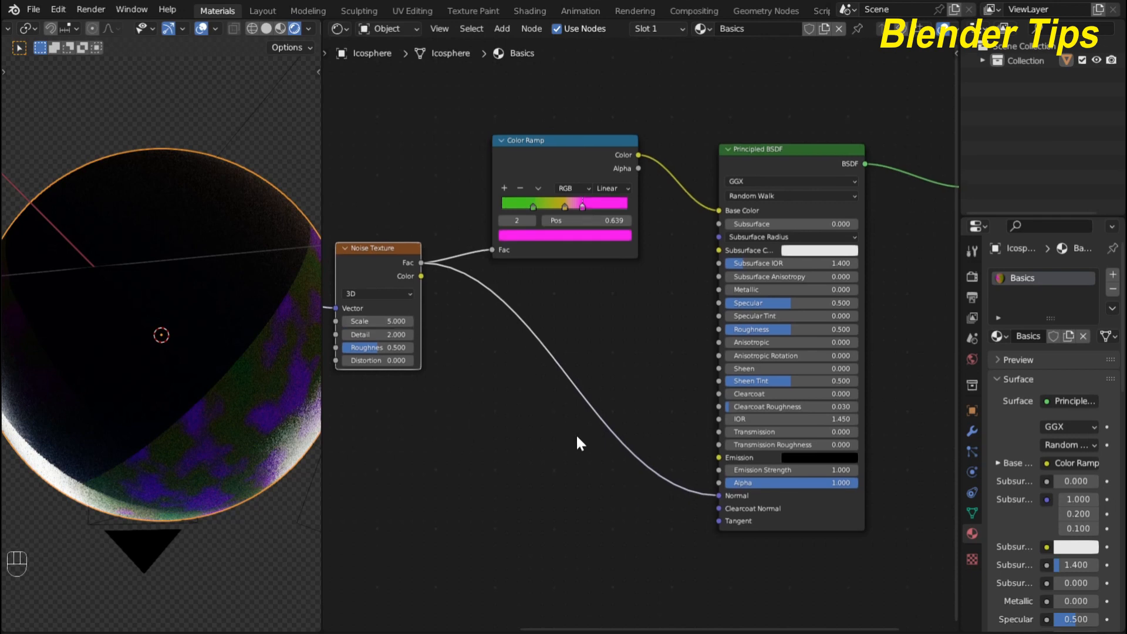
key(shift+a)
click(558, 396)
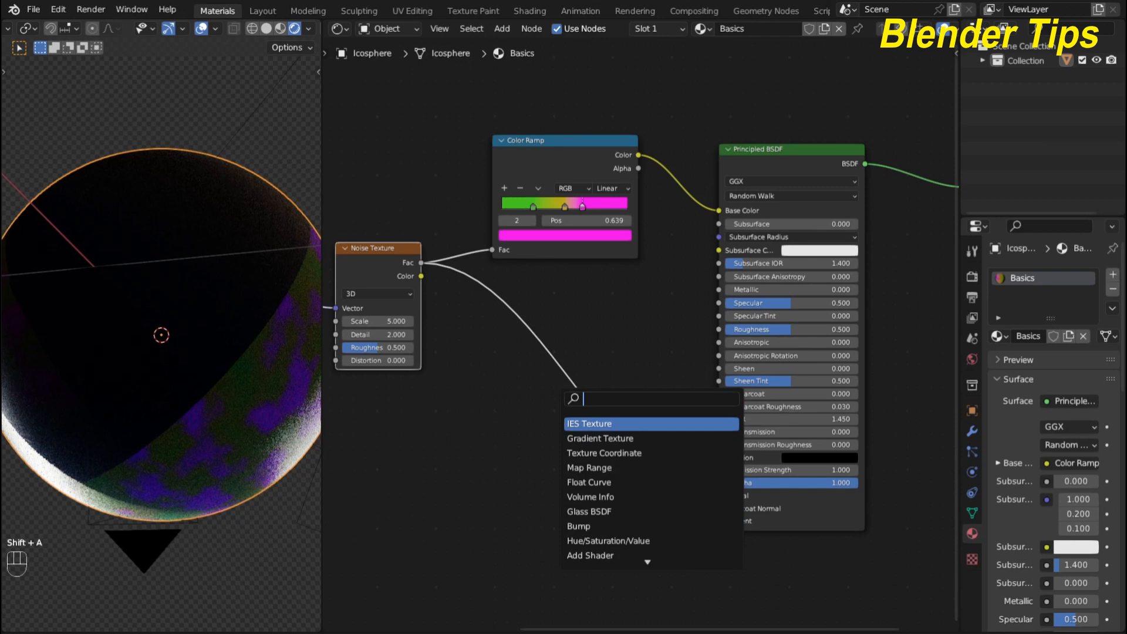
text(bu)
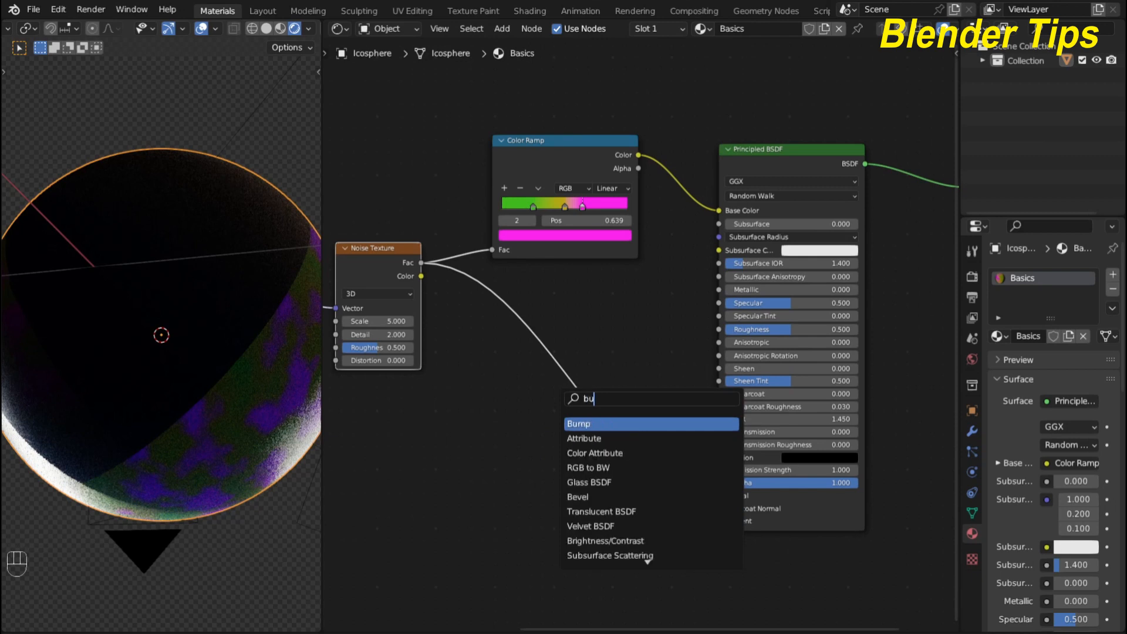
key(Return)
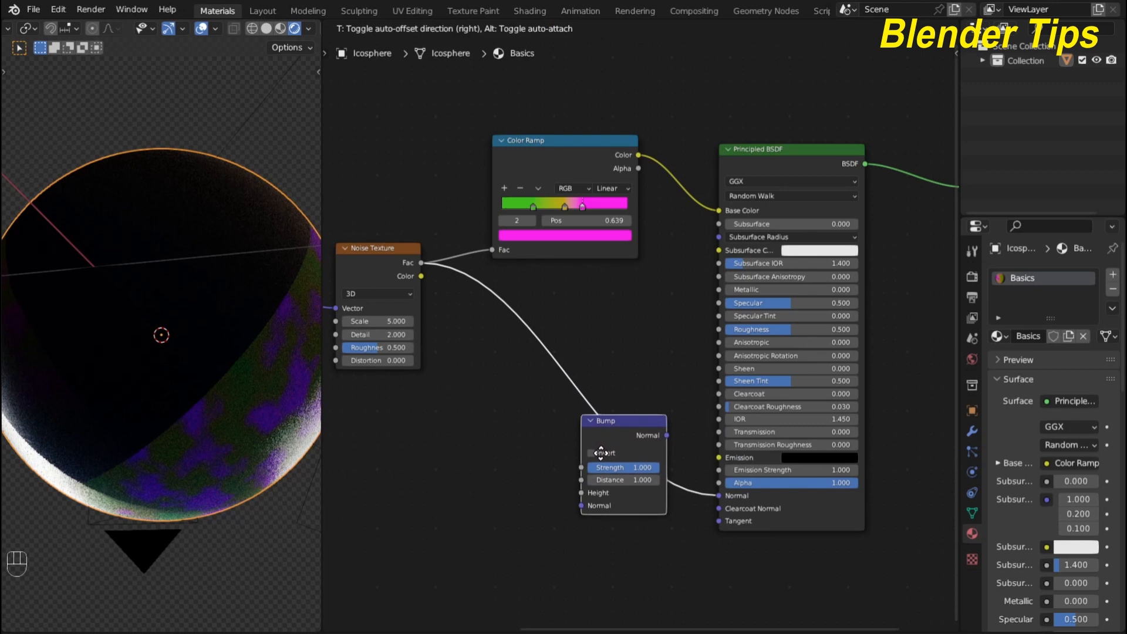
click(601, 453)
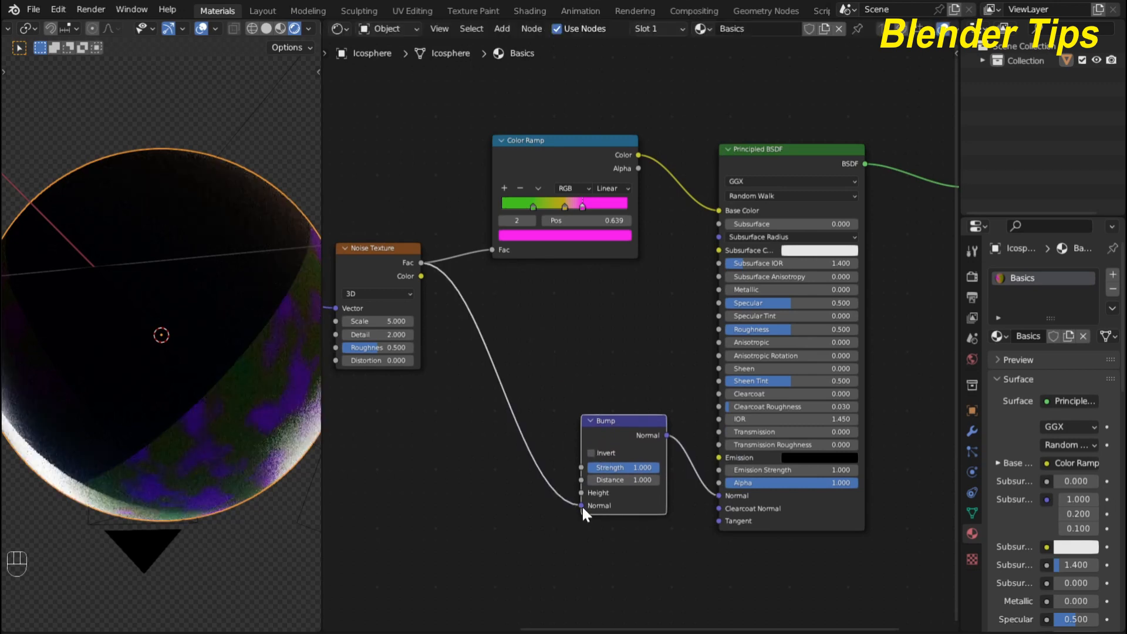
mouse_move(582, 505)
mouse_down()
mouse_move(559, 497)
mouse_move(578, 496)
mouse_up()
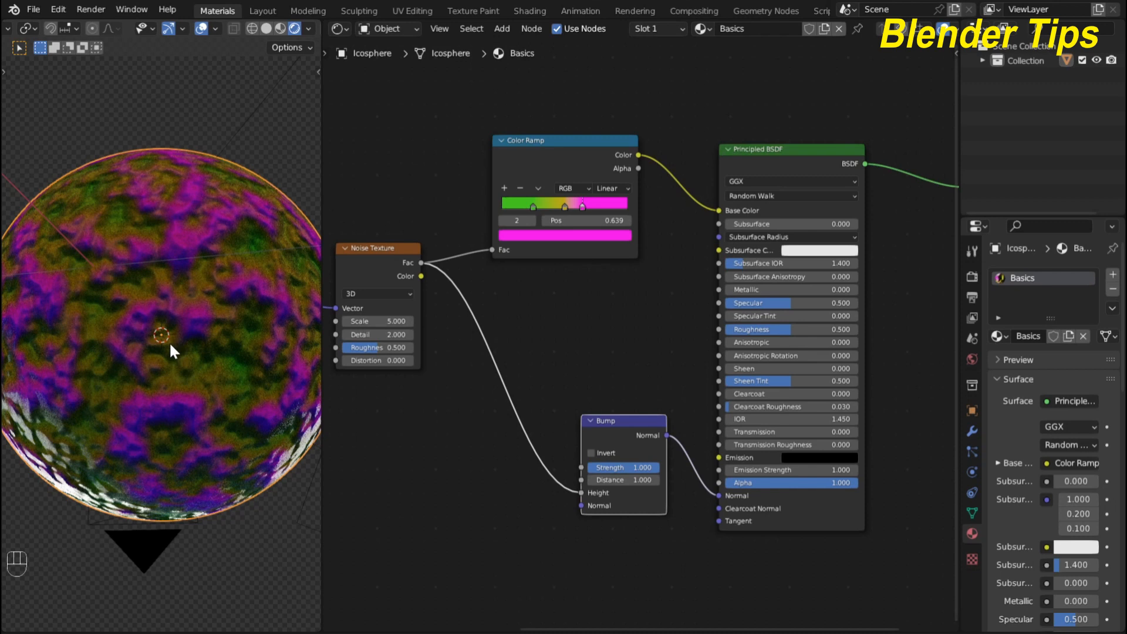
- Move the Bump node closer to the Noise Texture node and set its Strength to 0.703
middle_drag(510, 347, 500, 307)
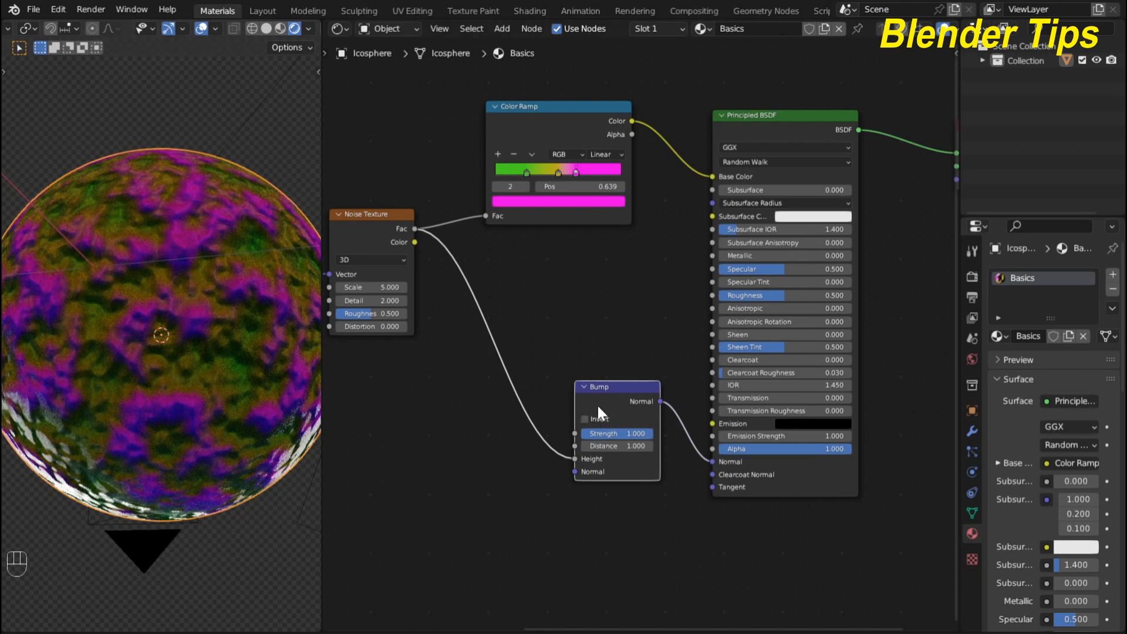
drag(596, 397, 557, 395)
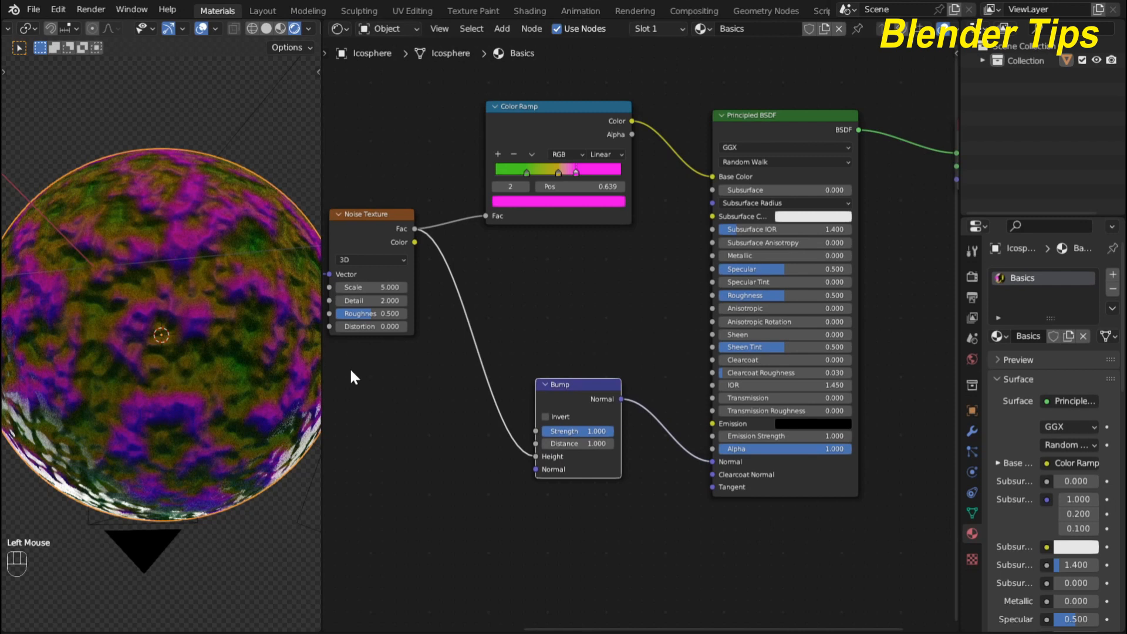
scroll(210, 328, up, 2)
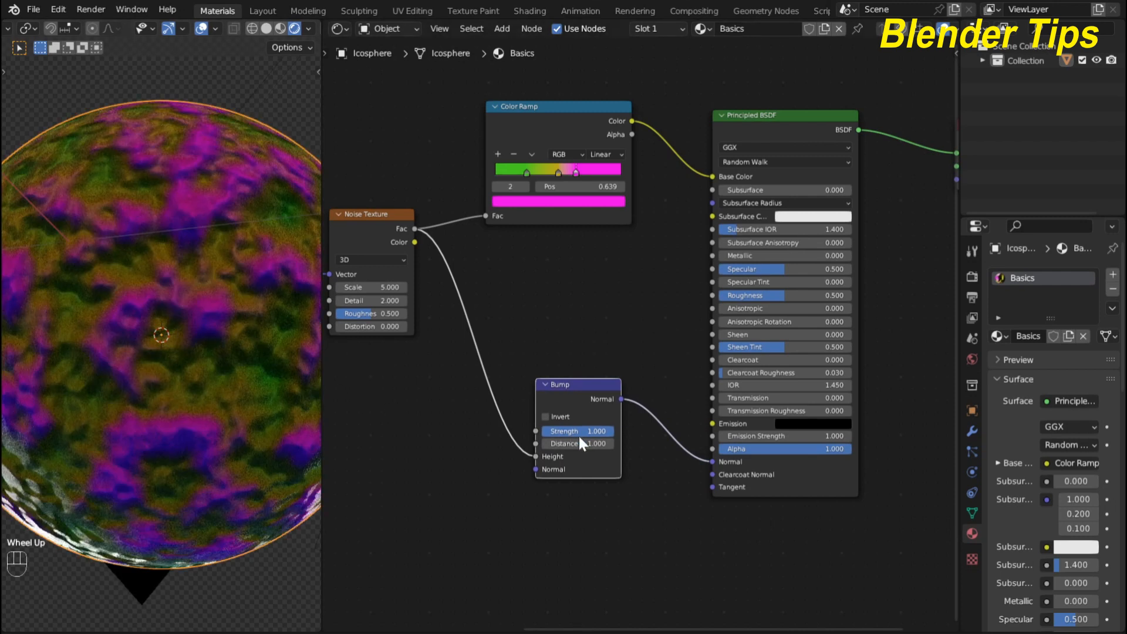
drag(589, 431, 571, 431)
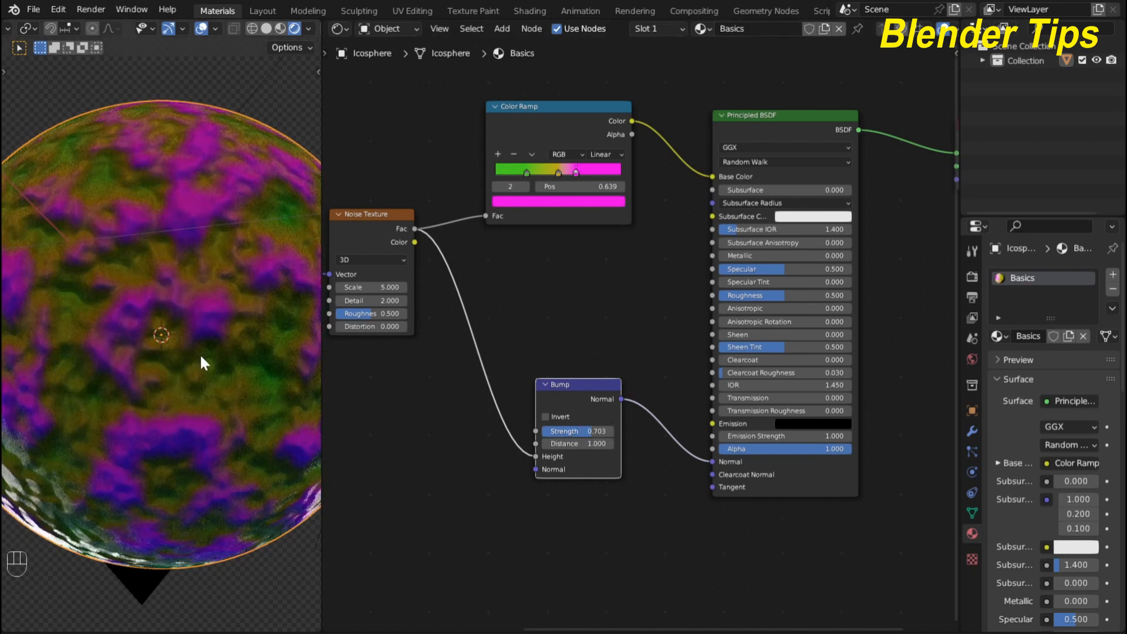
- Try the Bump node's Invert option, switch it off again, and move the node slightly higher
click(545, 416)
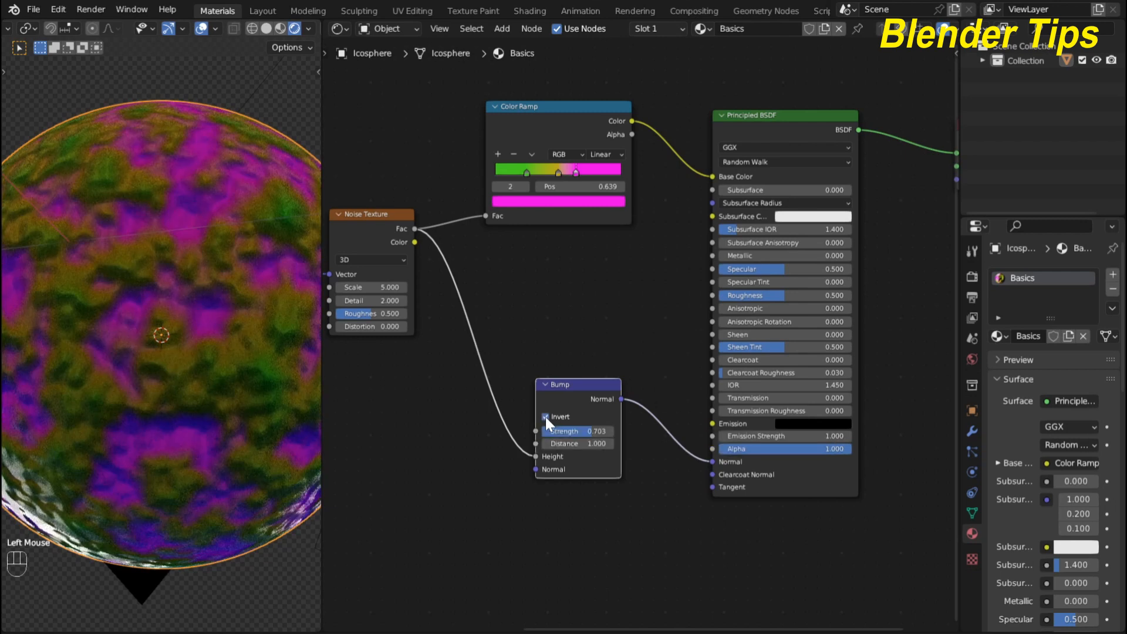
click(546, 416)
drag(552, 396, 553, 389)
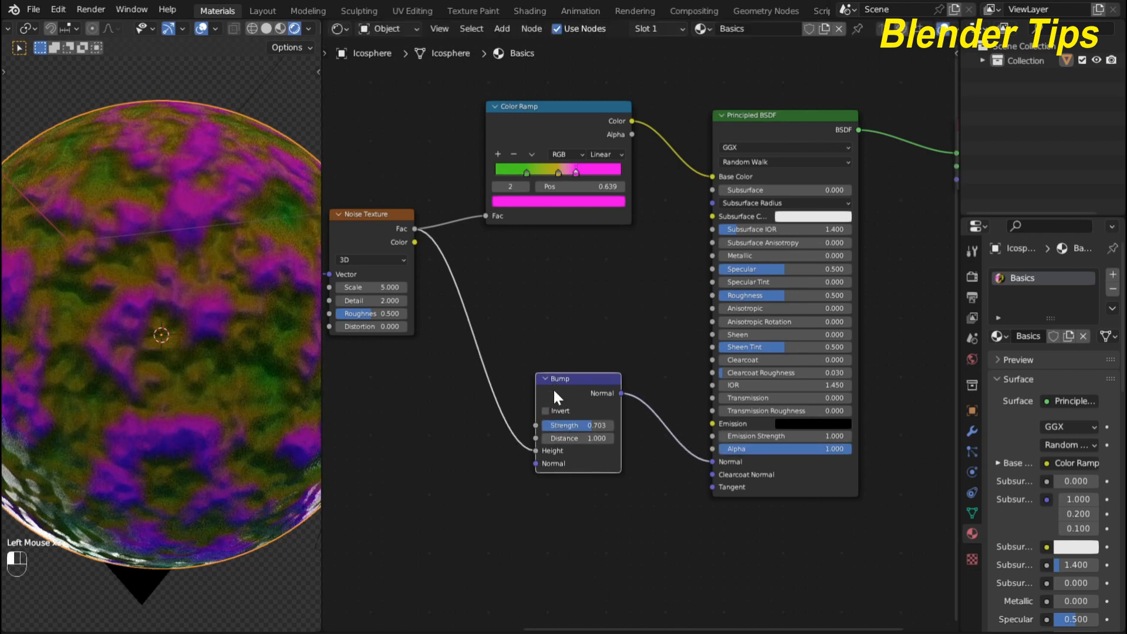
key(F6)
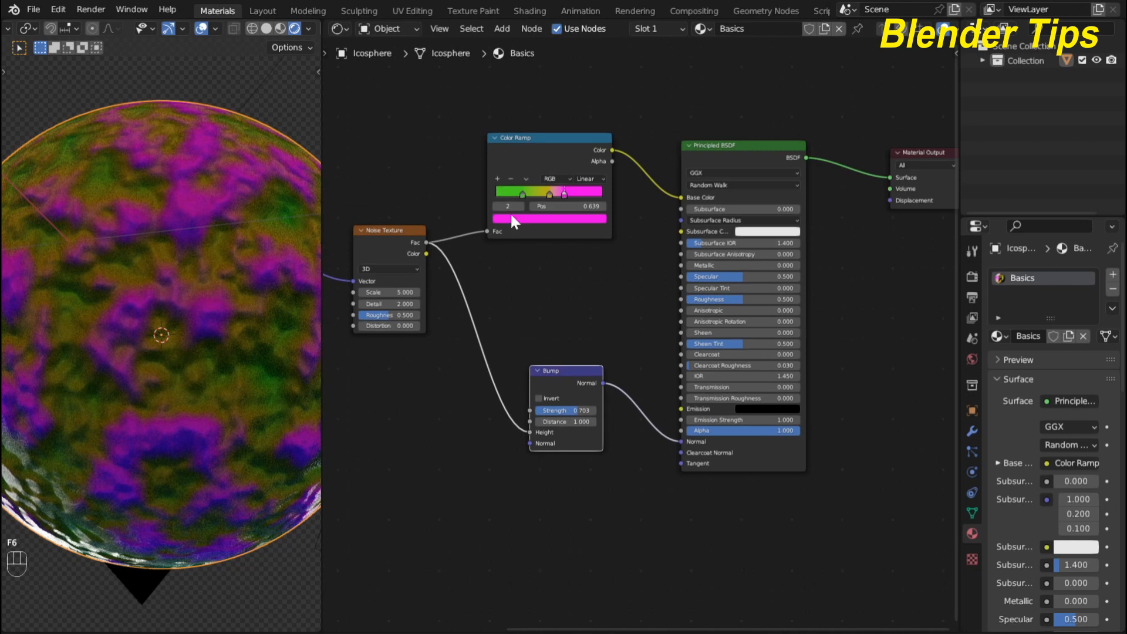
- Delete the Color Ramp node and the Bump node, leaving the Noise Texture disconnected from the Principled BSDF
click(513, 159)
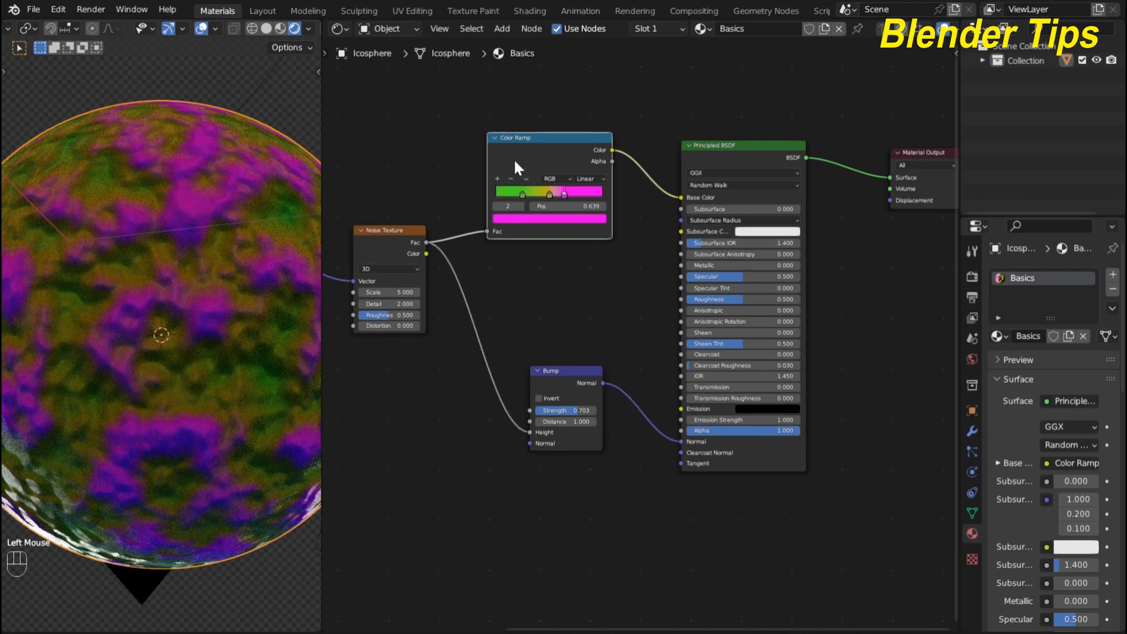
key(Delete)
click(547, 377)
key(Delete)
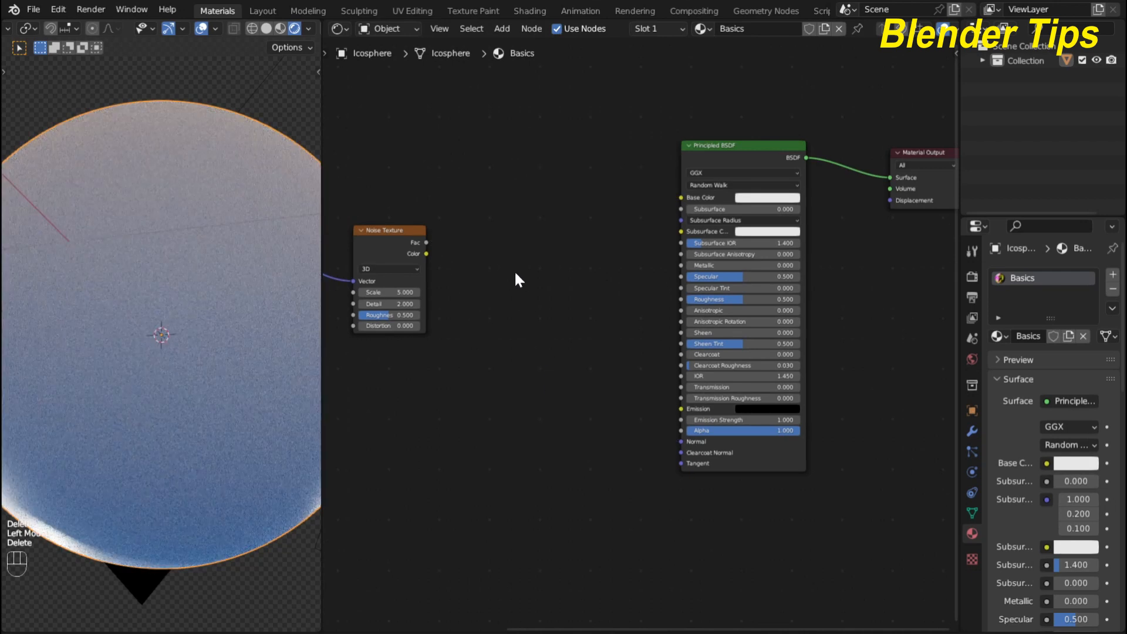
- Add a Voronoi Texture node and place it directly below the Noise Texture node
scroll(515, 273, up, 3)
scroll(517, 277, down, 2)
middle_drag(519, 279, 596, 264)
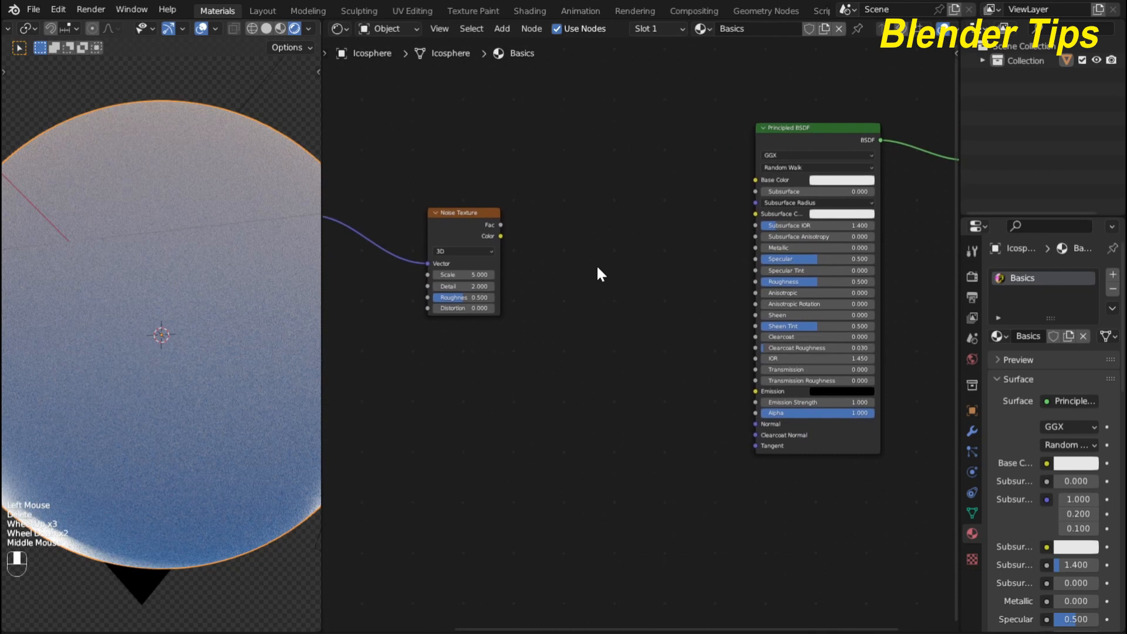
key(shift+a)
click(466, 354)
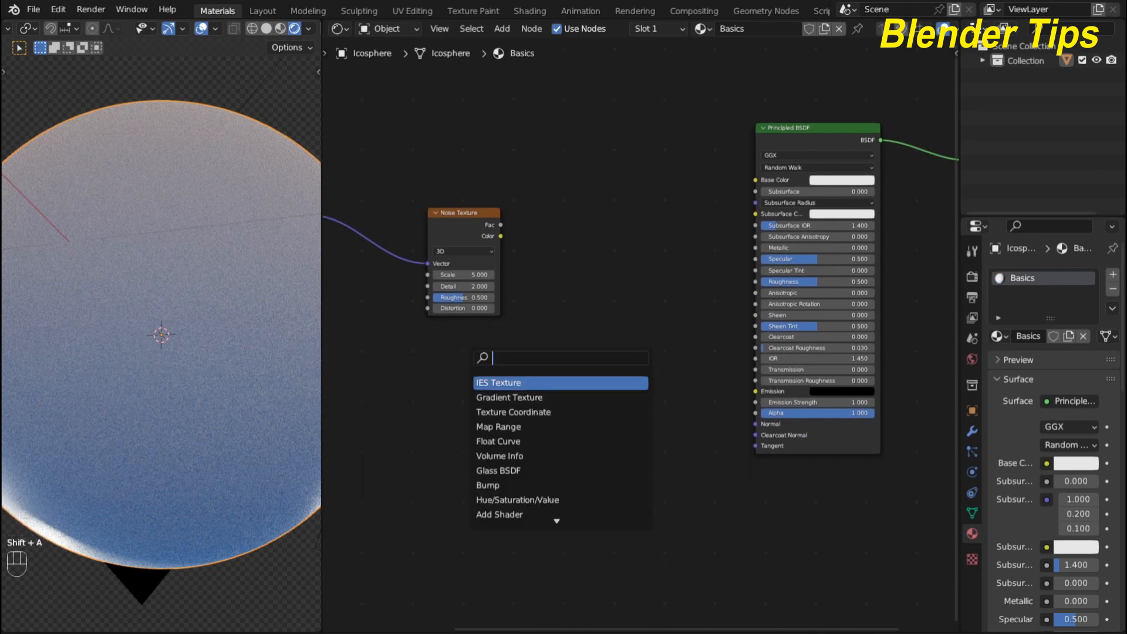
text(vo)
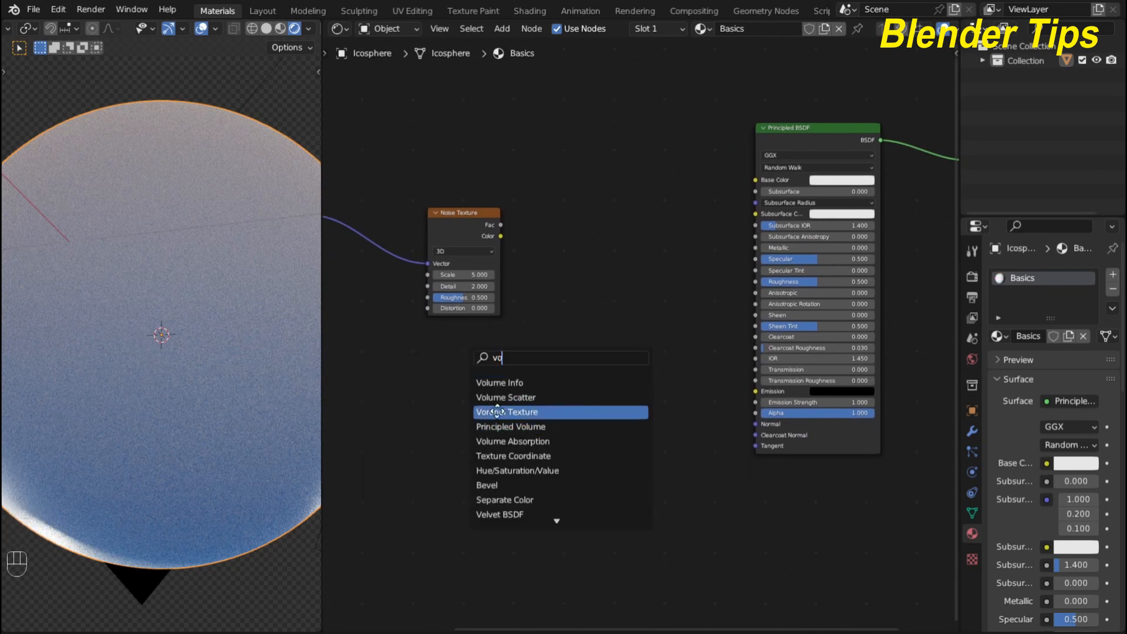
click(497, 412)
click(457, 390)
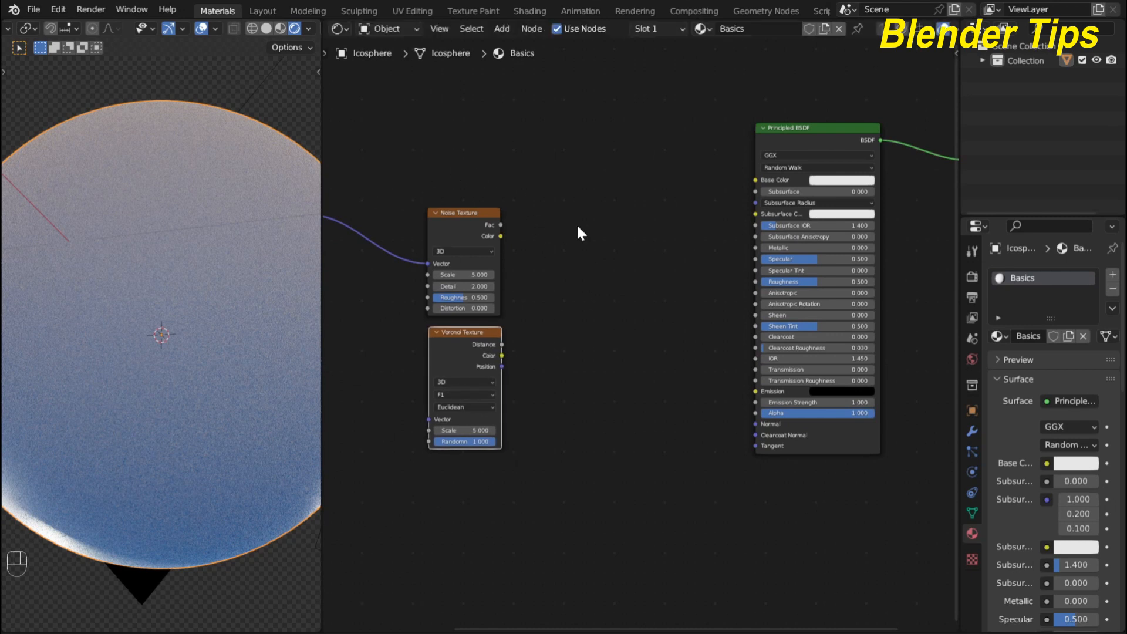
- Add a Mix Color node in the space between the two texture nodes and the Principled BSDF
middle_drag(572, 259, 544, 200)
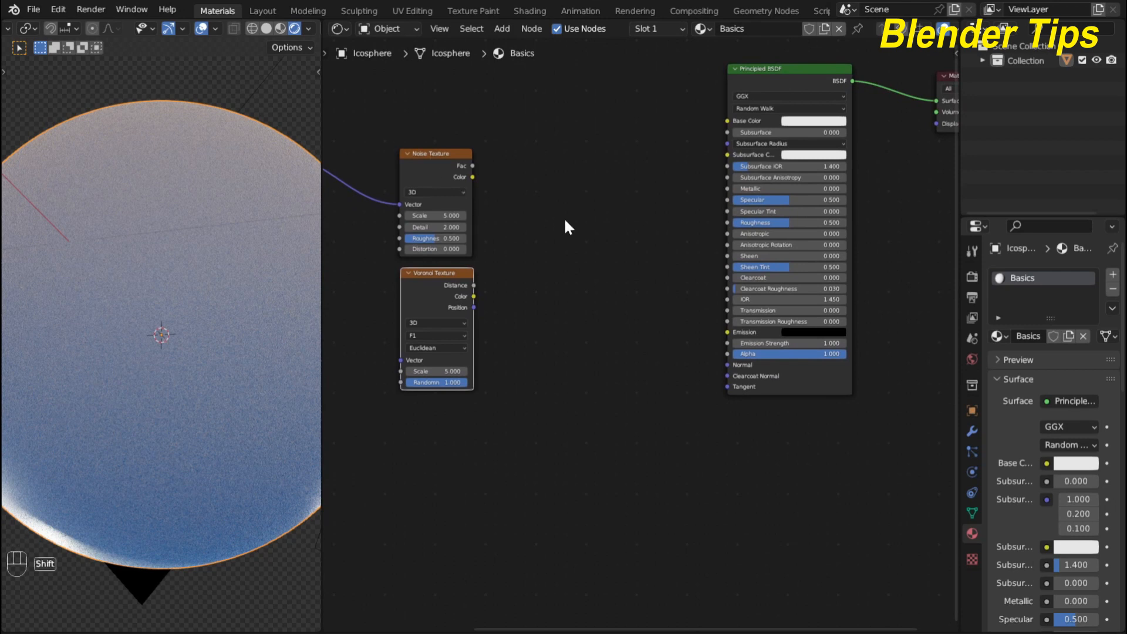
key(shift+a)
click(565, 221)
text(mi)
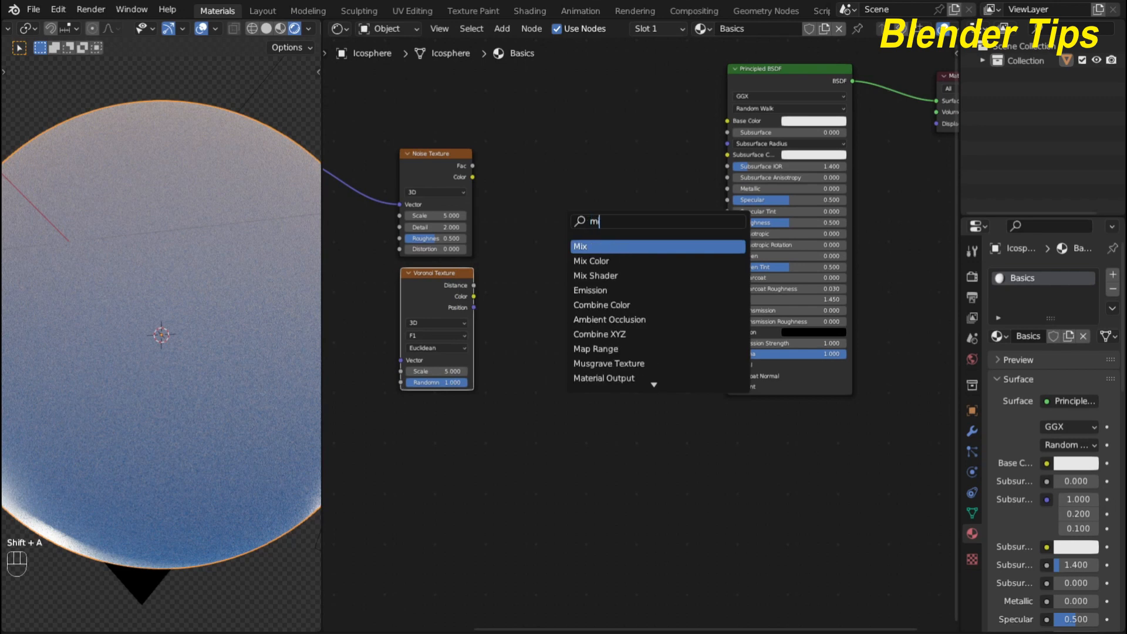
key(Down)
key(Return)
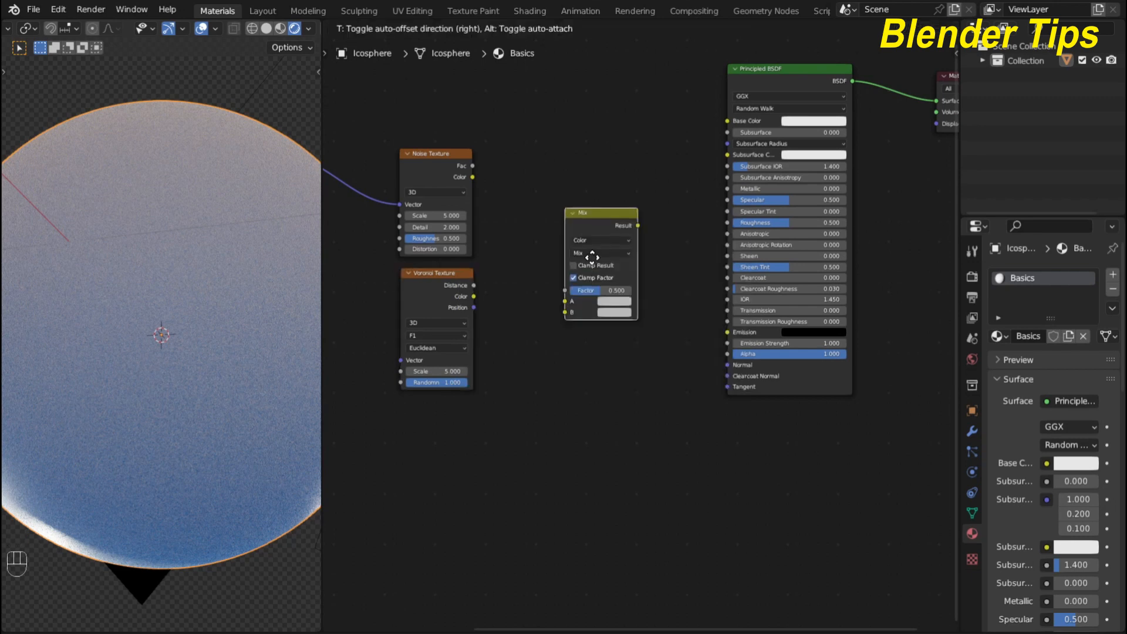
click(565, 202)
- Link the Noise Texture's Fac to the Mix node's A, the Voronoi Texture's Distance to B, and the Result to Base Color
scroll(566, 200, up, 2)
middle_drag(566, 194, 578, 226)
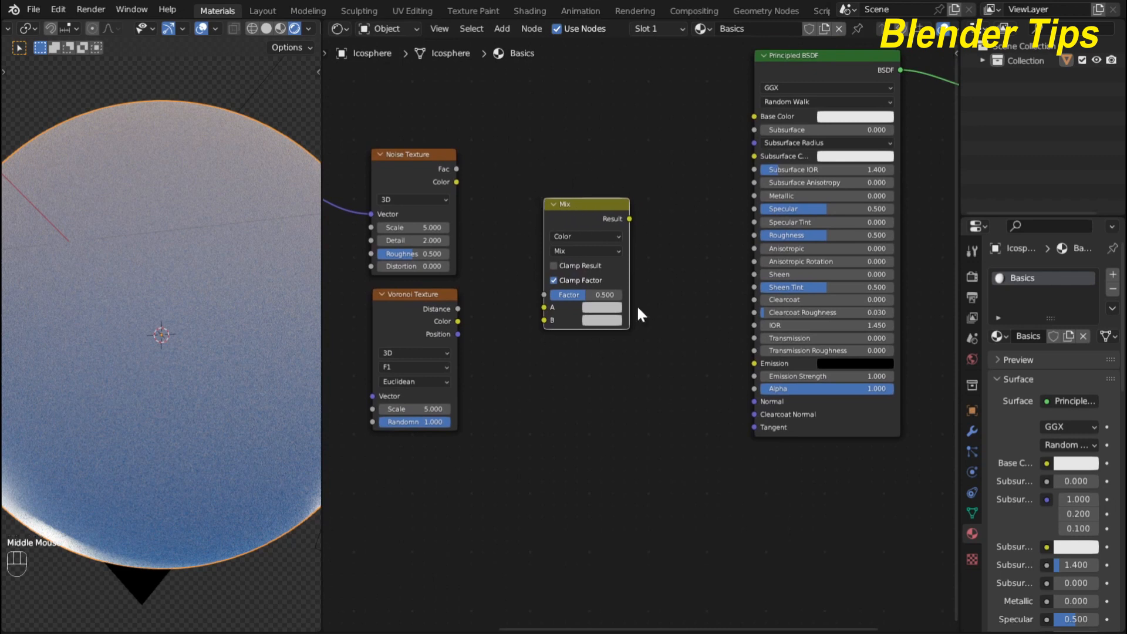
scroll(589, 324, down, 1)
middle_drag(590, 324, 575, 332)
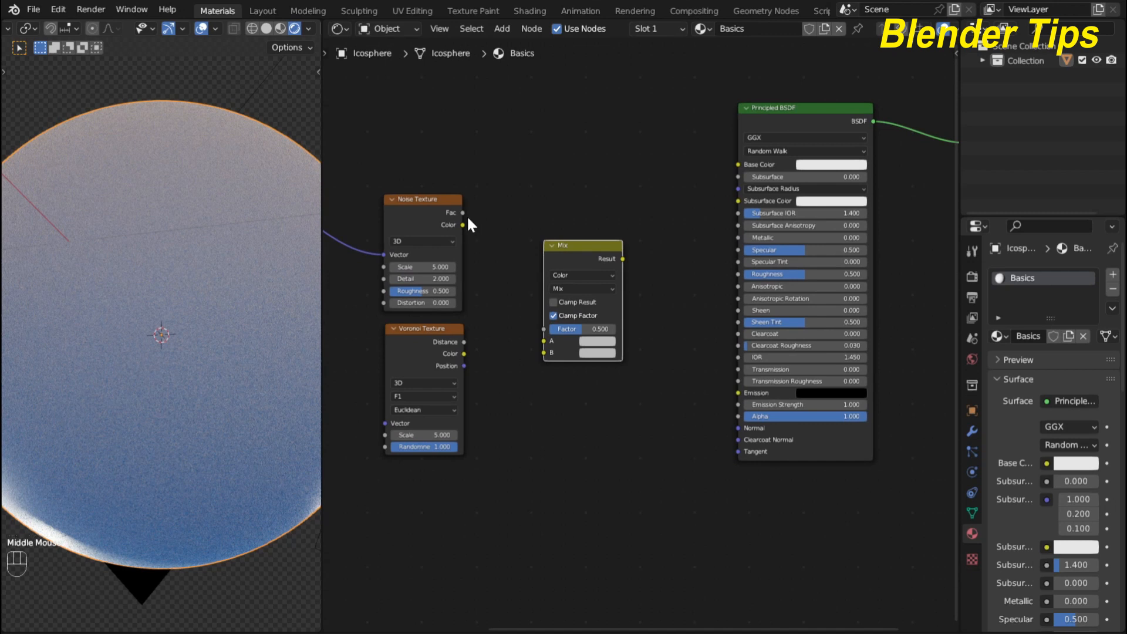
drag(462, 212, 537, 340)
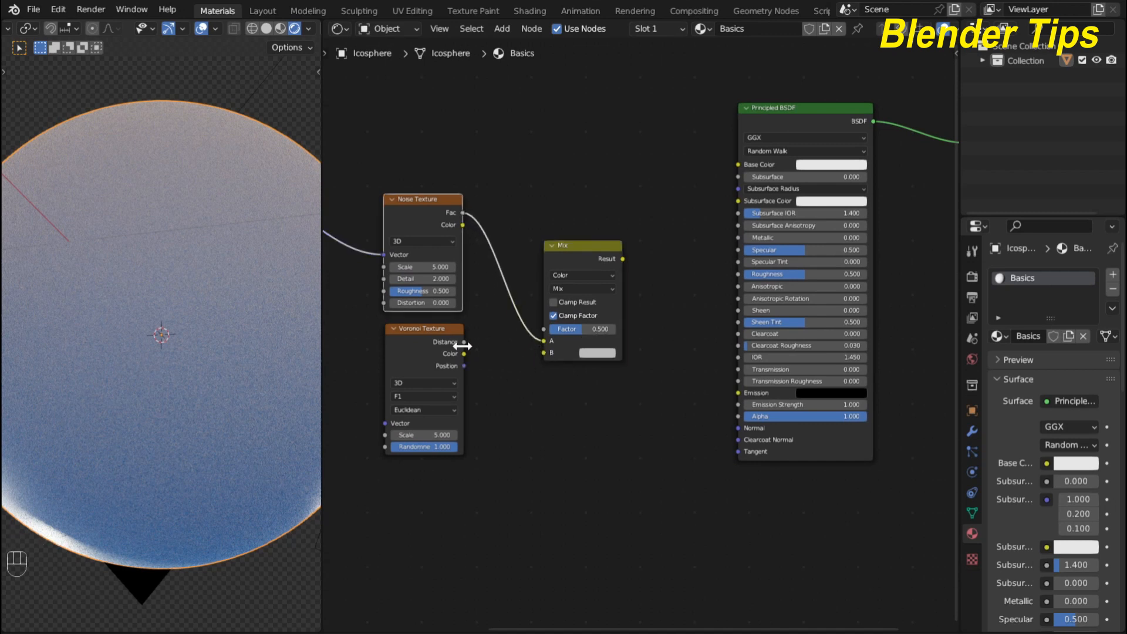
drag(464, 341, 590, 329)
drag(622, 259, 734, 164)
- Try the Mix node's Factor at 0.000 and at 1.000 to compare the two textures on the sphere
drag(589, 328, 554, 329)
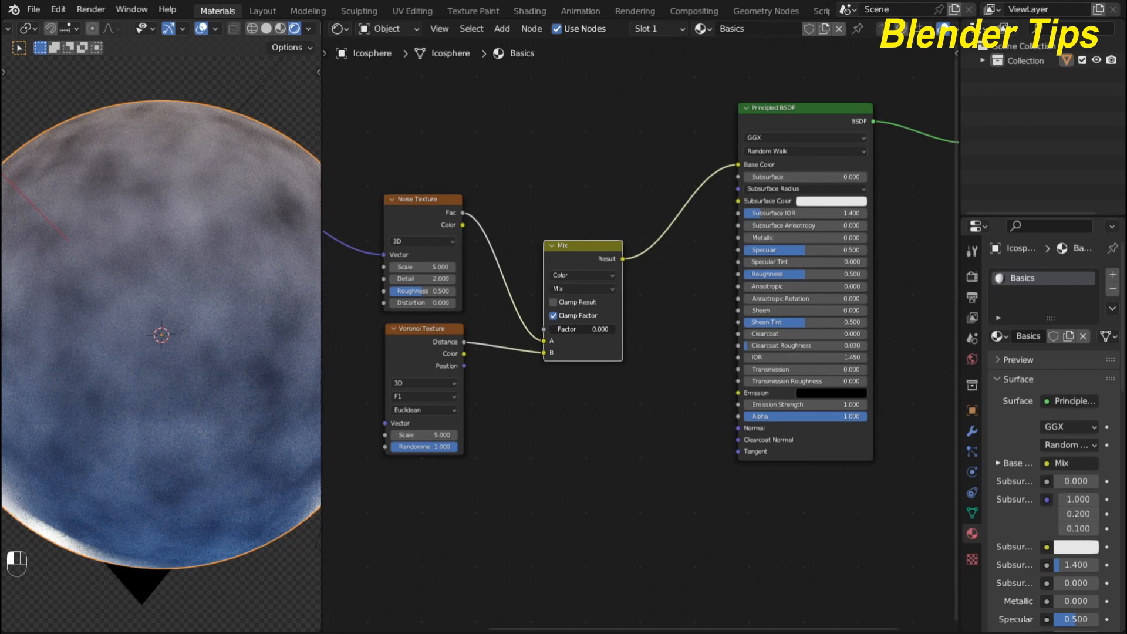
drag(550, 329, 616, 328)
scroll(211, 301, down, 2)
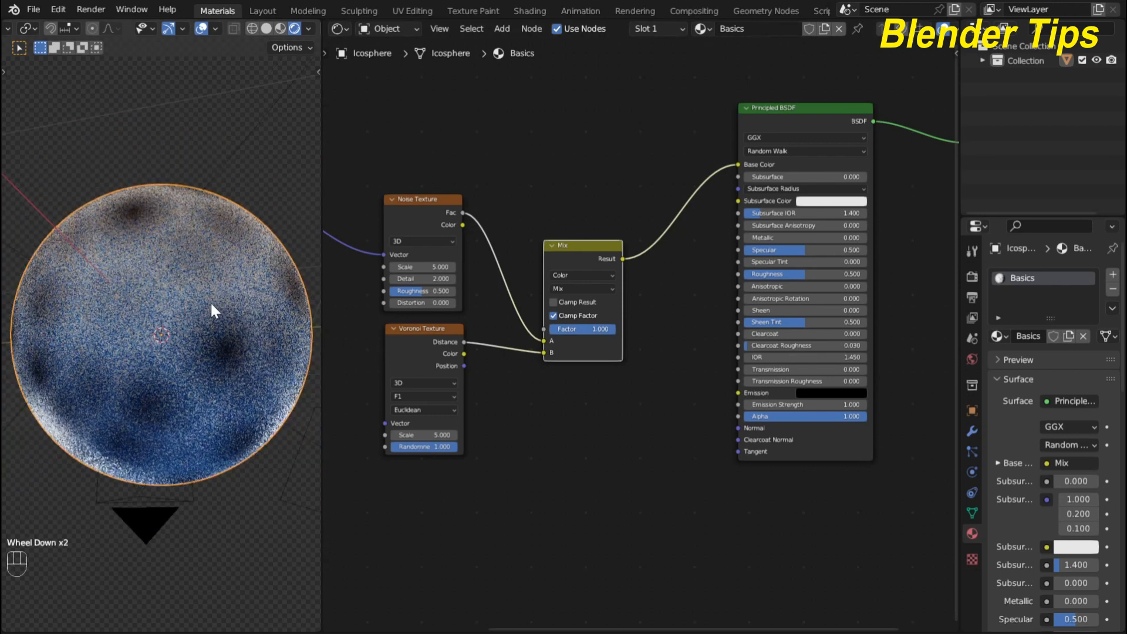
scroll(612, 291, up, 1)
middle_click(611, 292)
scroll(612, 292, up, 1)
mouse_move(617, 293)
middle_down()
mouse_move(632, 292)
mouse_move(615, 280)
middle_up()
- Delete the Mix node joining the two texture nodes to the Principled BSDF
click(556, 228)
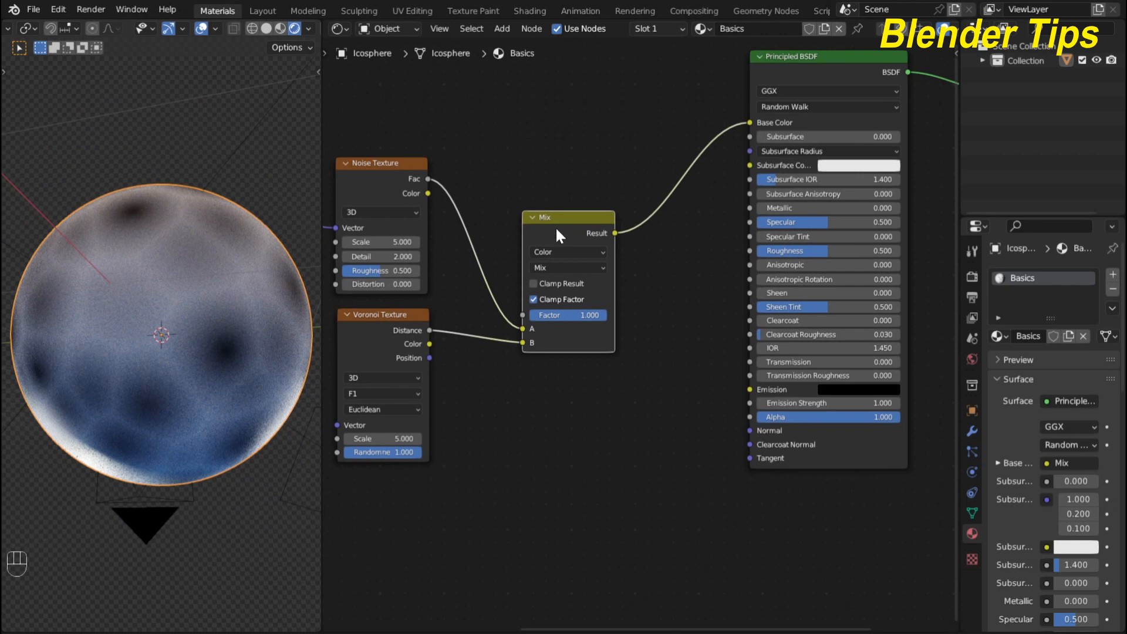
key(Delete)
scroll(550, 275, down, 3)
middle_drag(553, 272, 562, 254)
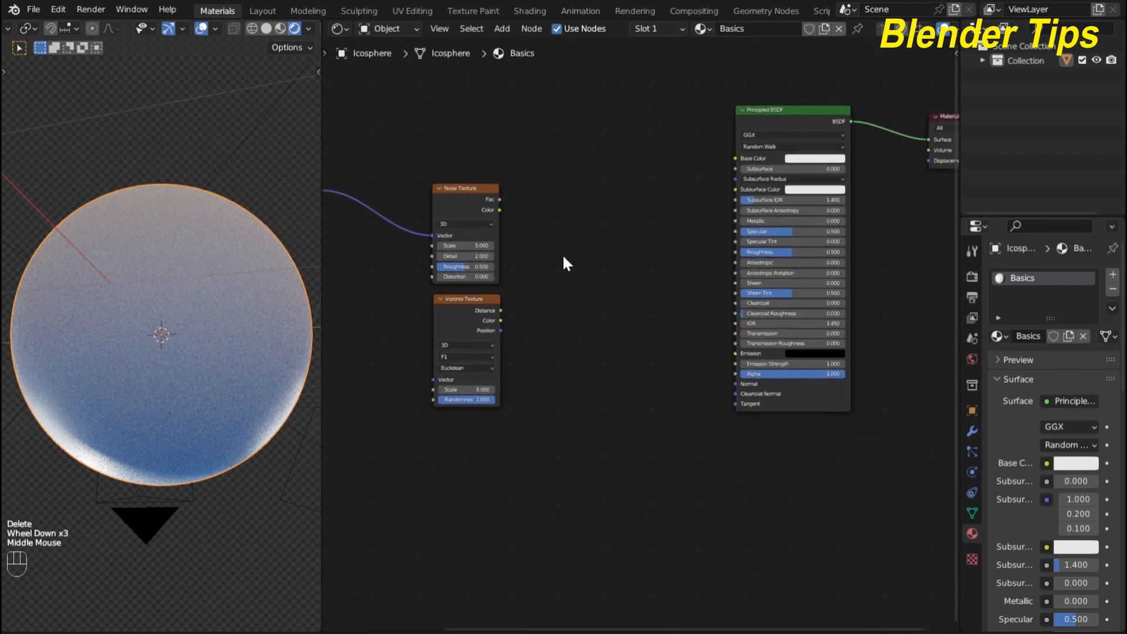
- Mix the selected Voronoi and Noise Texture nodes with Node Wrangler's automatic Mix node and expand the collapsed node
click(464, 312)
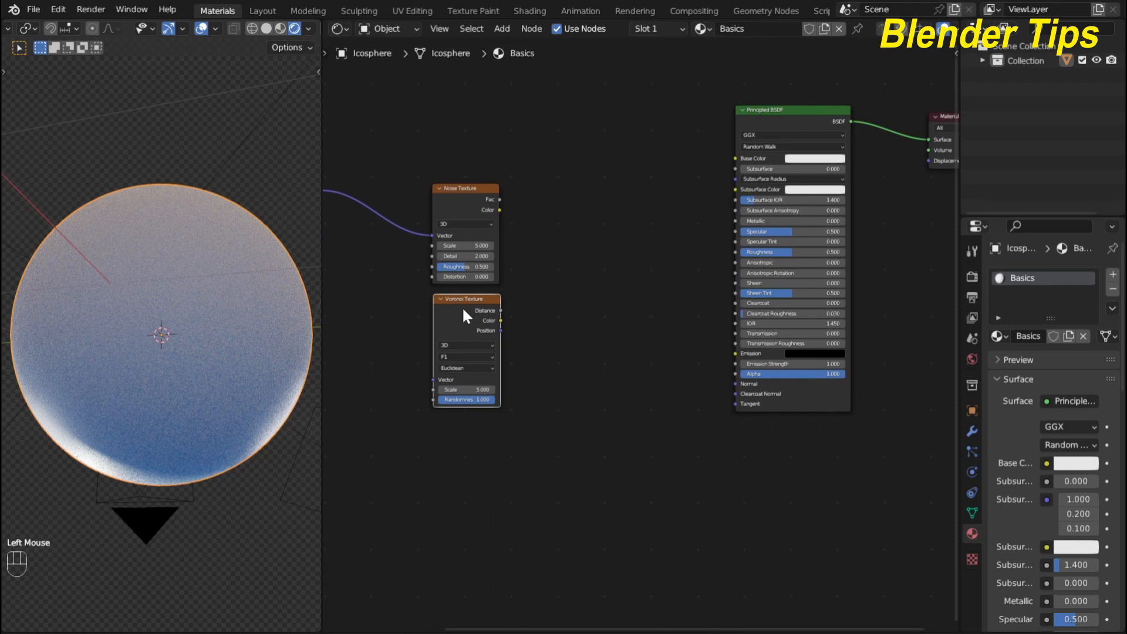
shift+click(456, 205)
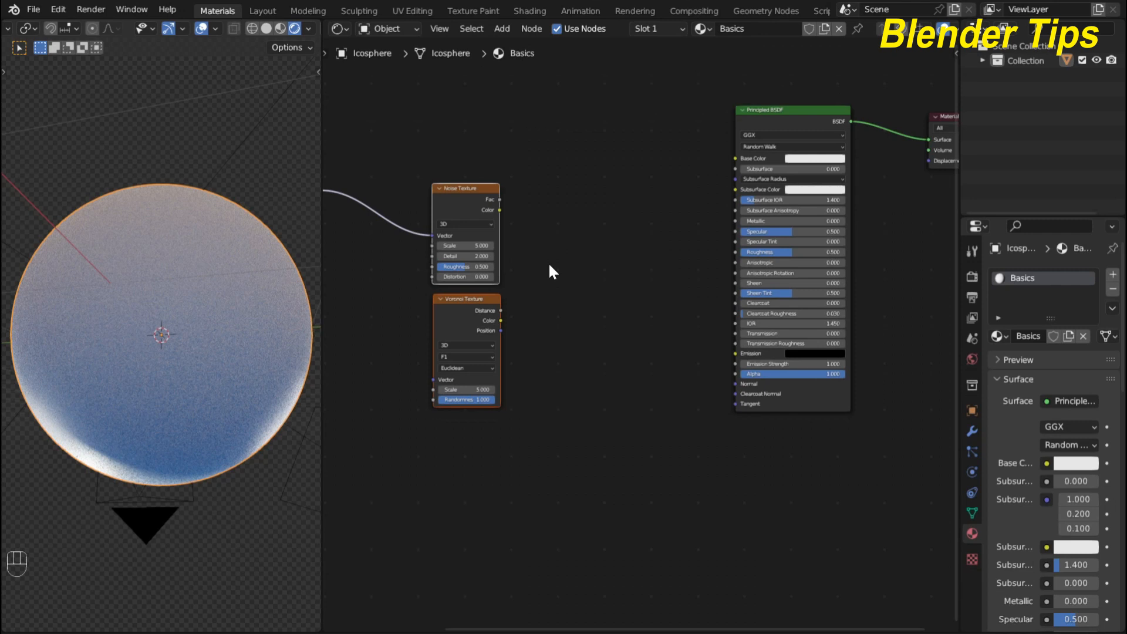
key(ctrl+KP_0)
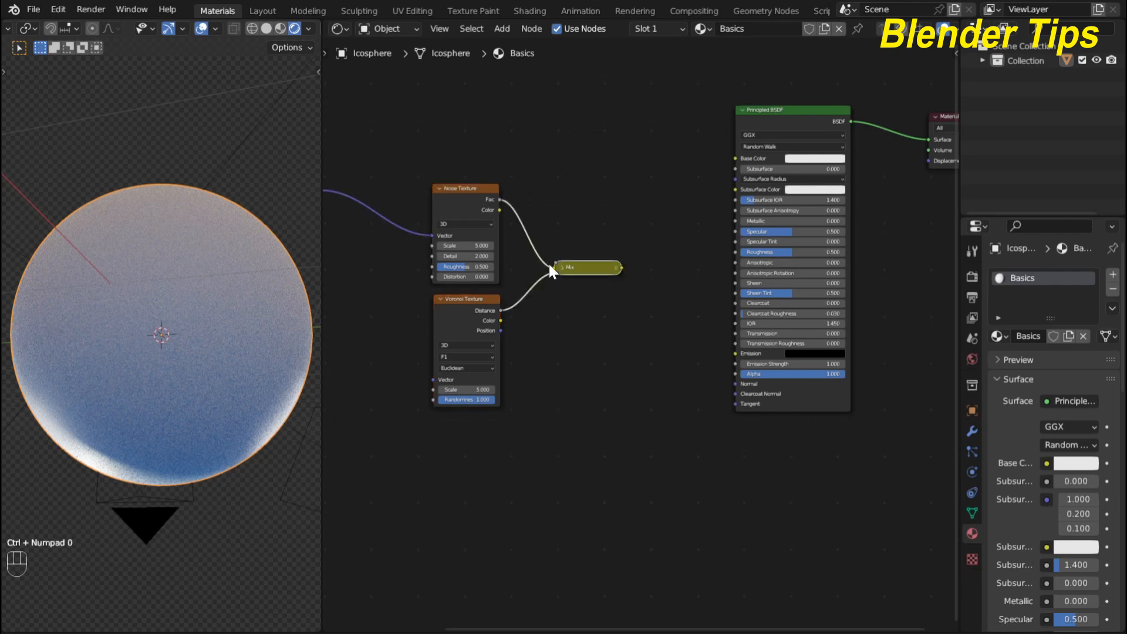
scroll(546, 276, up, 2)
click(541, 254)
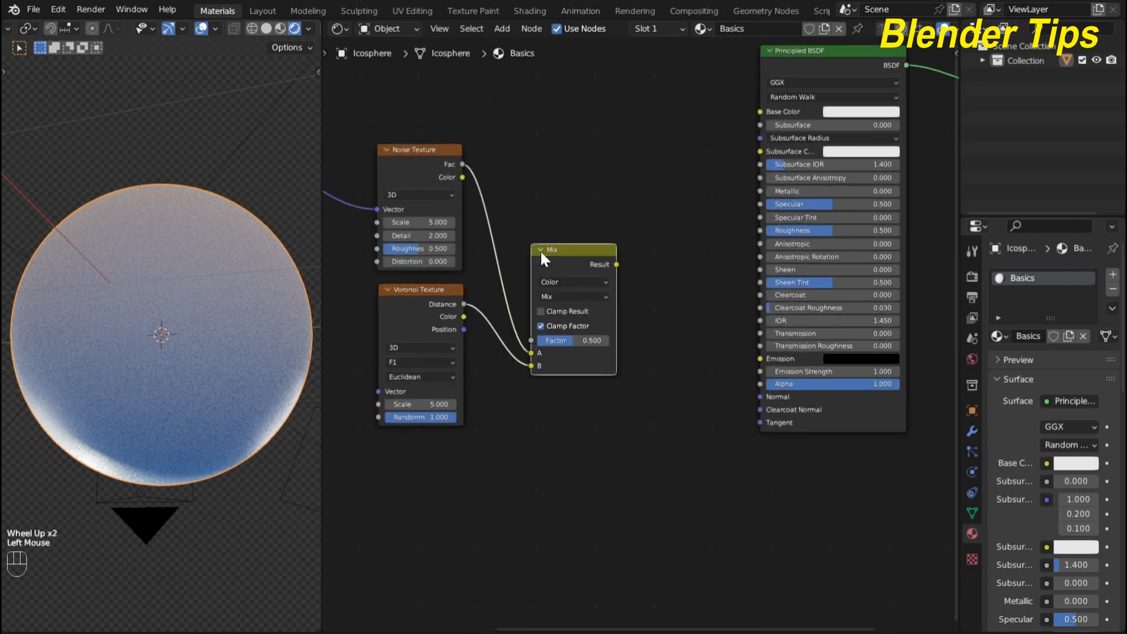
- Connect the Mix node's Result to the Principled BSDF's Base Color and move the Mix node higher
drag(616, 265, 760, 111)
scroll(474, 341, down, 1)
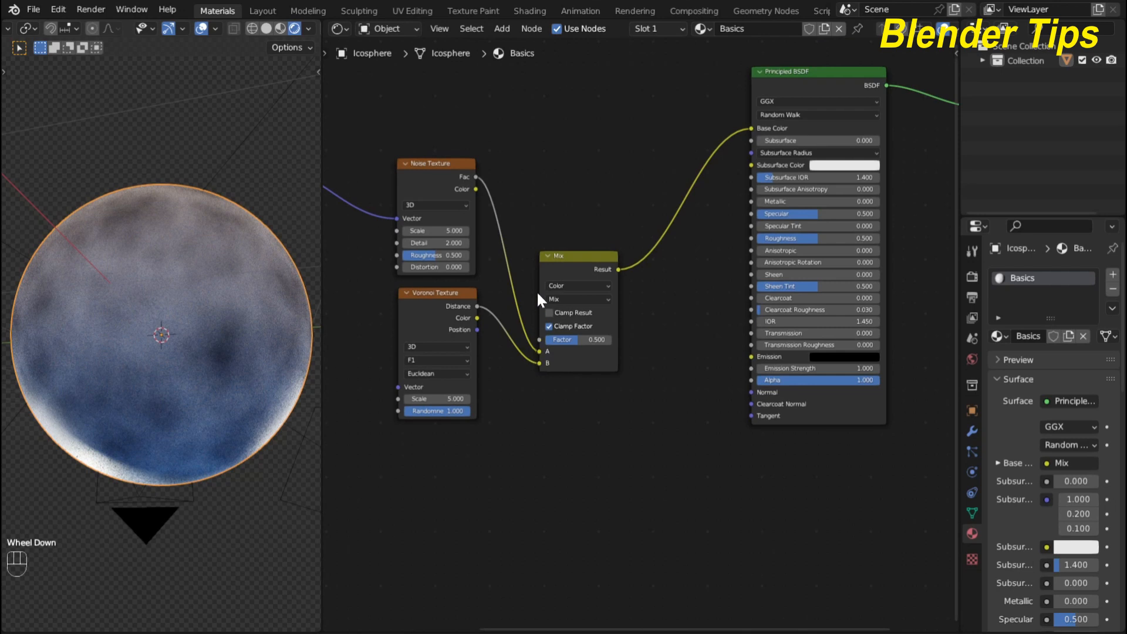
drag(580, 256, 582, 205)
scroll(615, 279, down, 1)
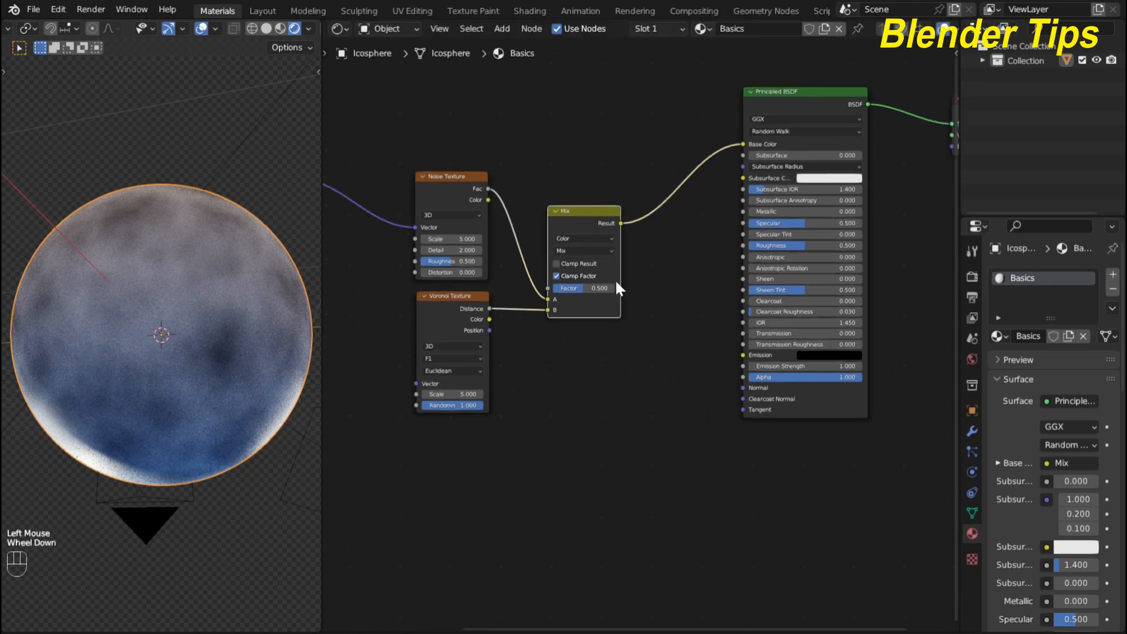
middle_drag(615, 279, 551, 314)
scroll(571, 244, up, 2)
scroll(570, 244, down, 2)
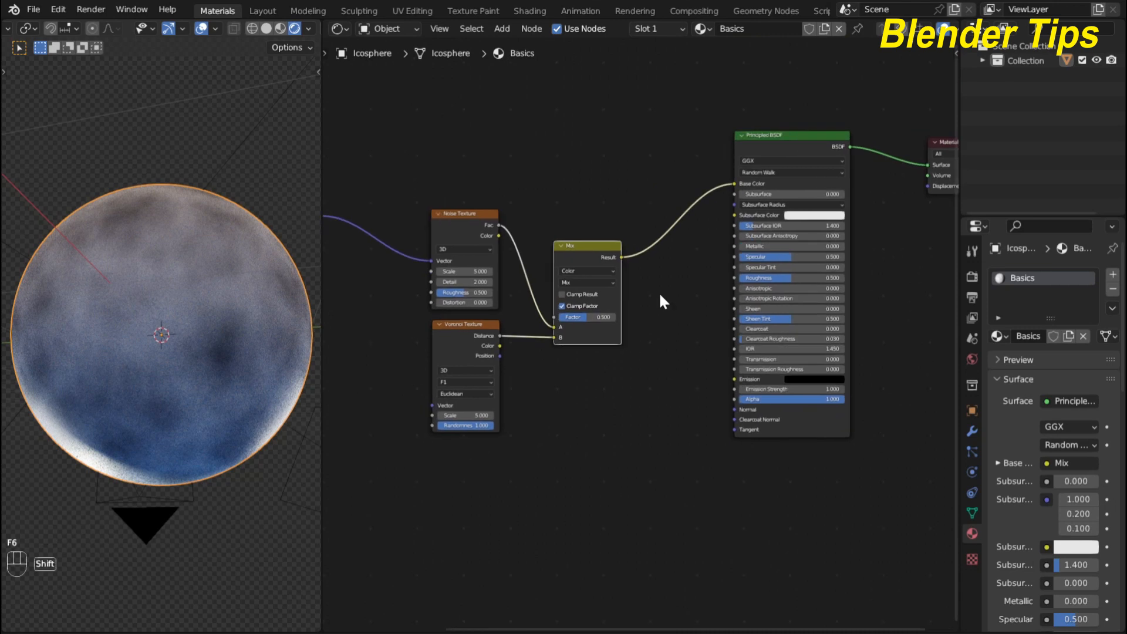
- Insert a Color Ramp node into the link between the Mix node and the Principled BSDF's Base Color
key(shift+a)
click(661, 299)
text(co)
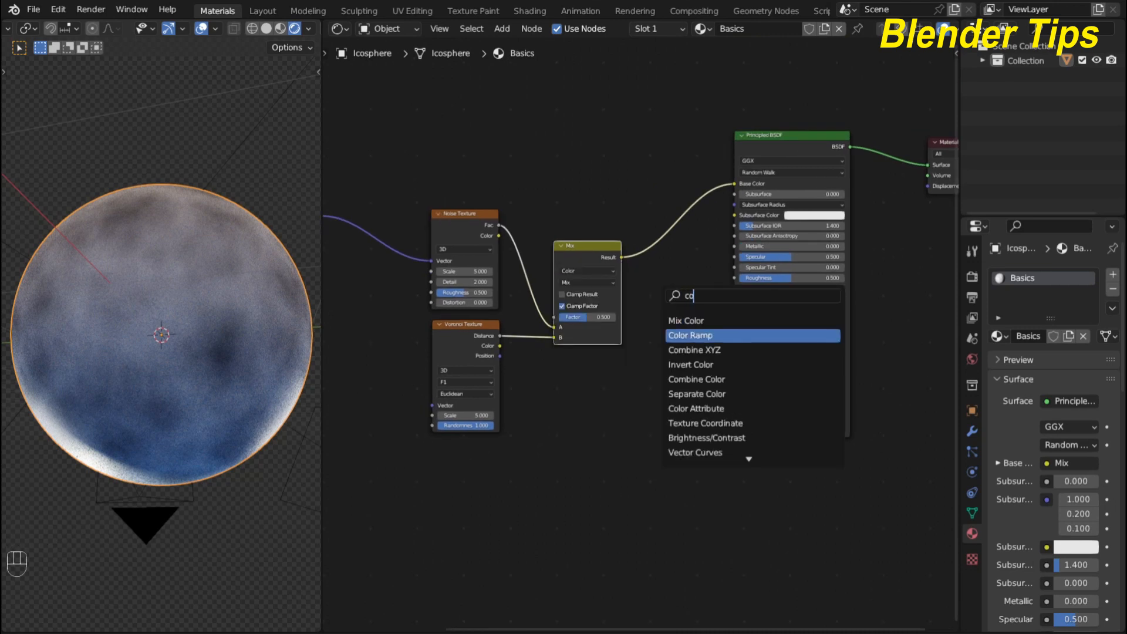
click(690, 336)
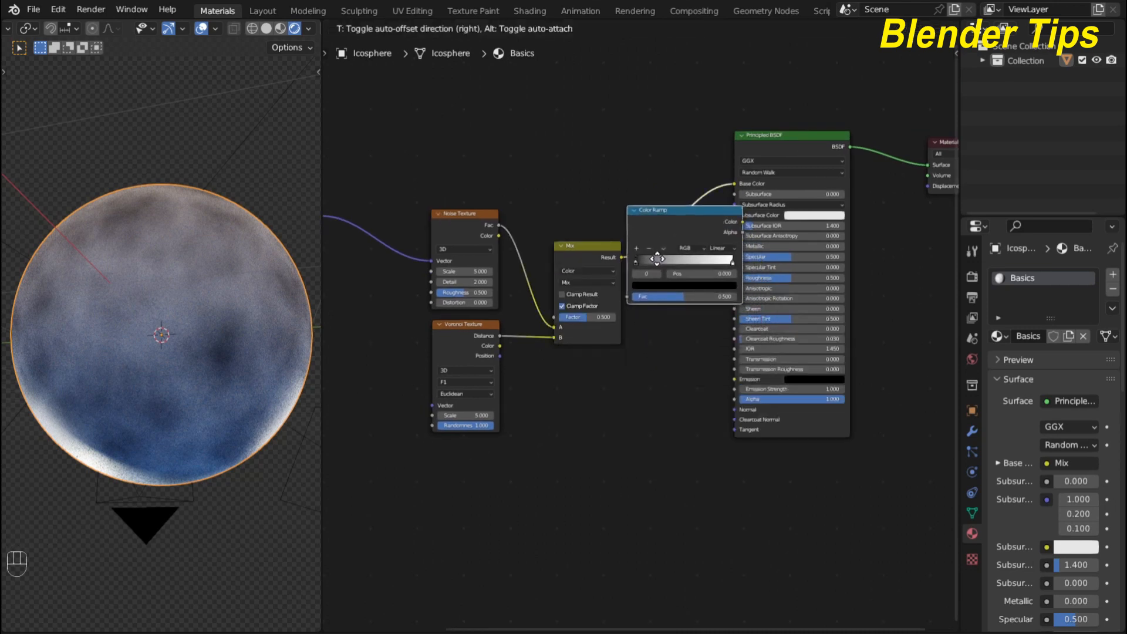
click(674, 302)
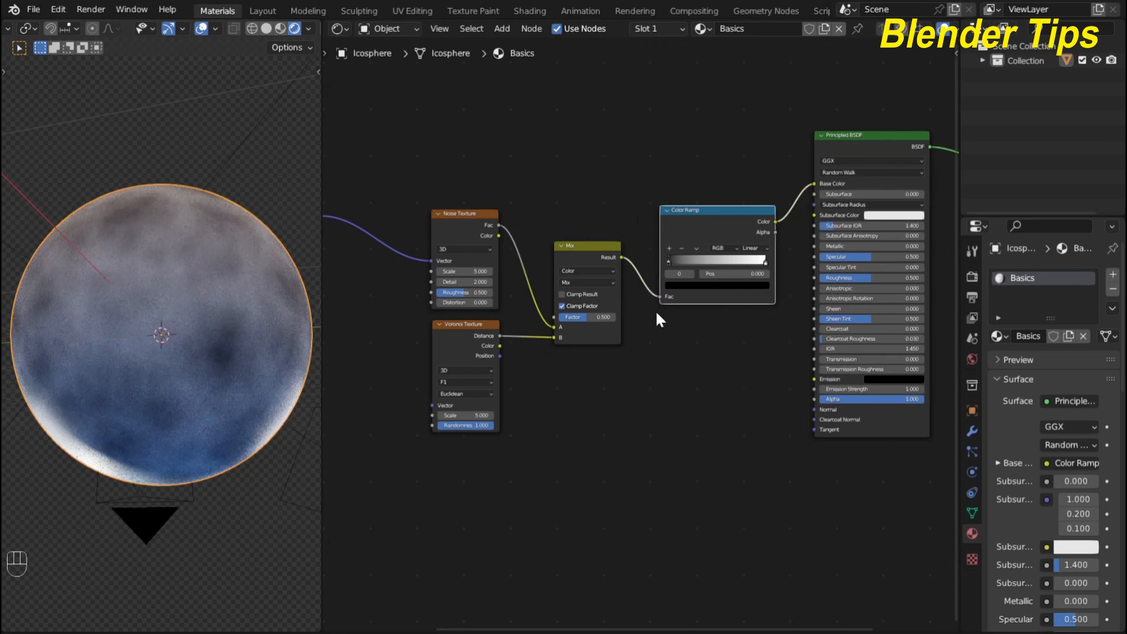
- Colour the Color Ramp's first stop bright green and its last stop magenta
click(691, 285)
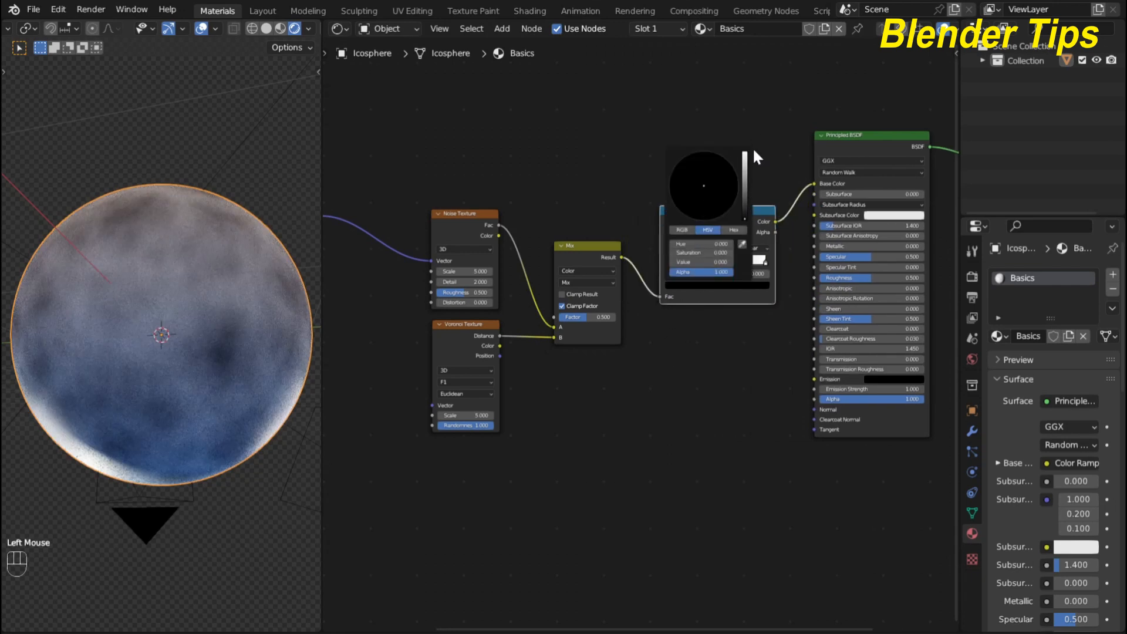
click(744, 162)
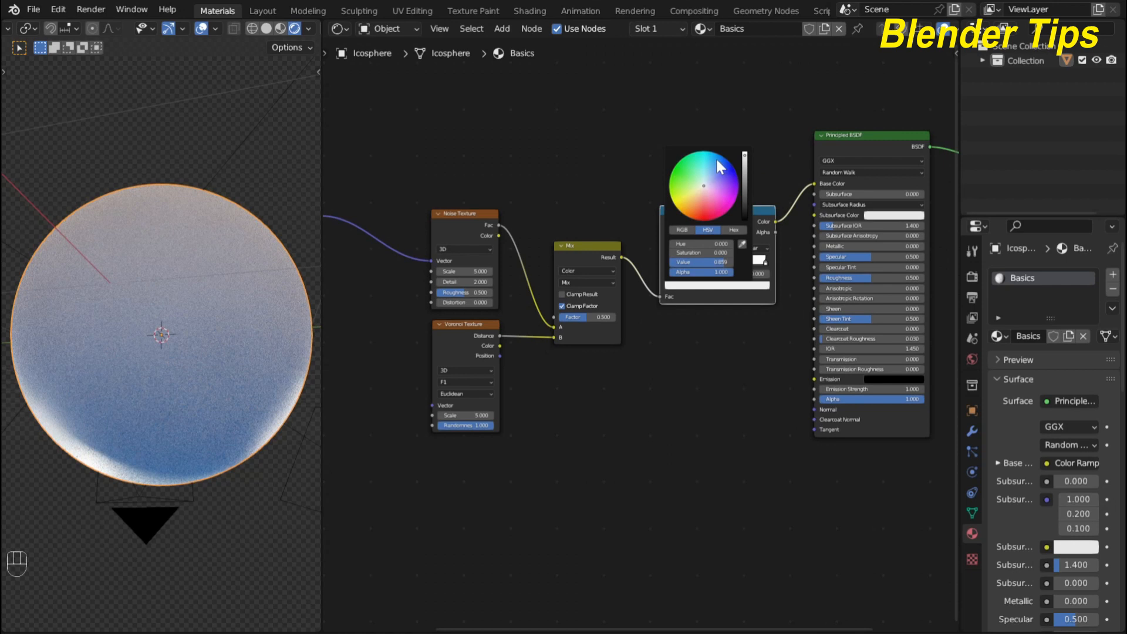
click(681, 171)
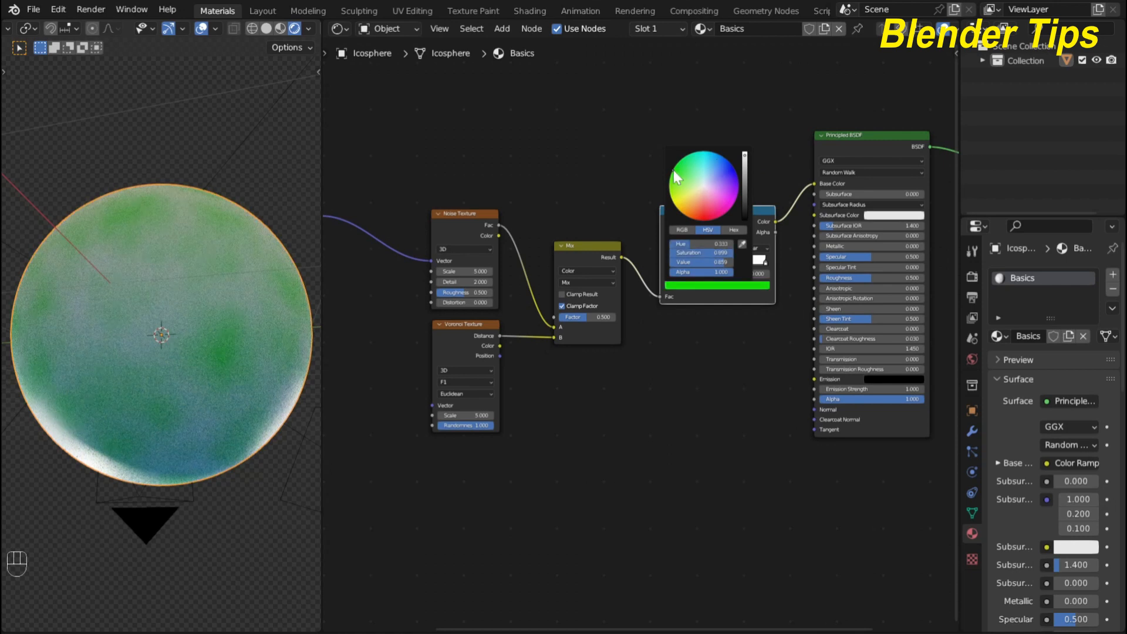
click(746, 286)
click(726, 200)
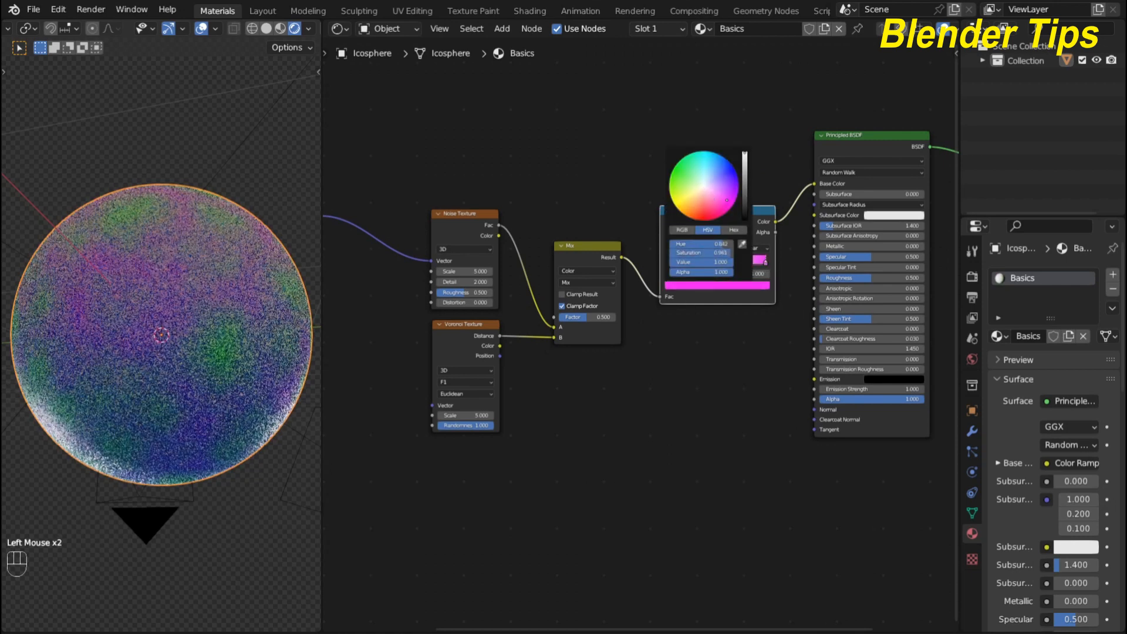
- Connect the Mix node's Result to the Principled BSDF's Normal input as well, and move the Color Ramp node higher
scroll(620, 403, up, 2)
middle_drag(621, 405, 597, 389)
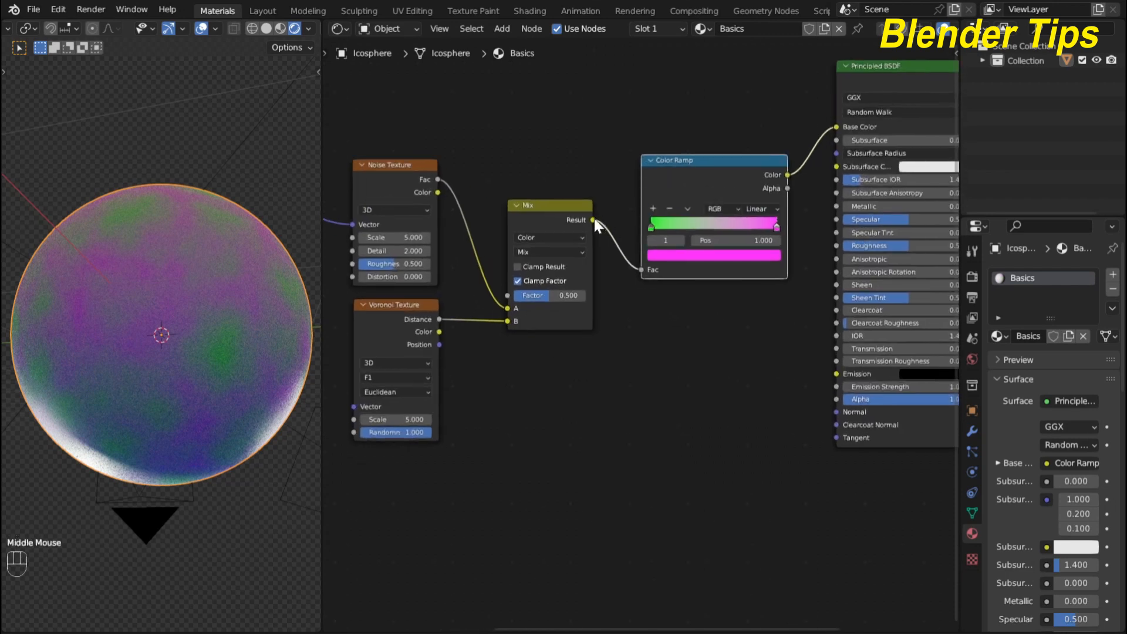
mouse_move(594, 220)
mouse_down()
mouse_move(709, 389)
mouse_move(837, 411)
mouse_up()
middle_drag(697, 410, 630, 378)
drag(607, 182, 616, 126)
scroll(558, 361, up, 1)
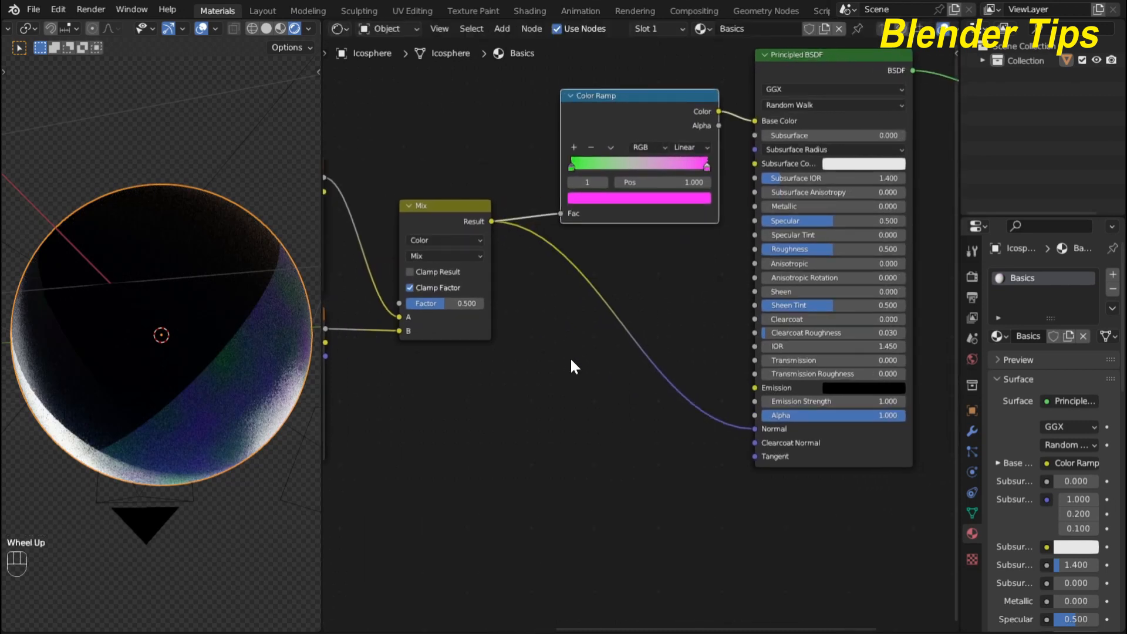
- Insert a Bump node before the Principled BSDF's Normal input and feed the Mix node's Result into the Bump's Height
key(shift+a)
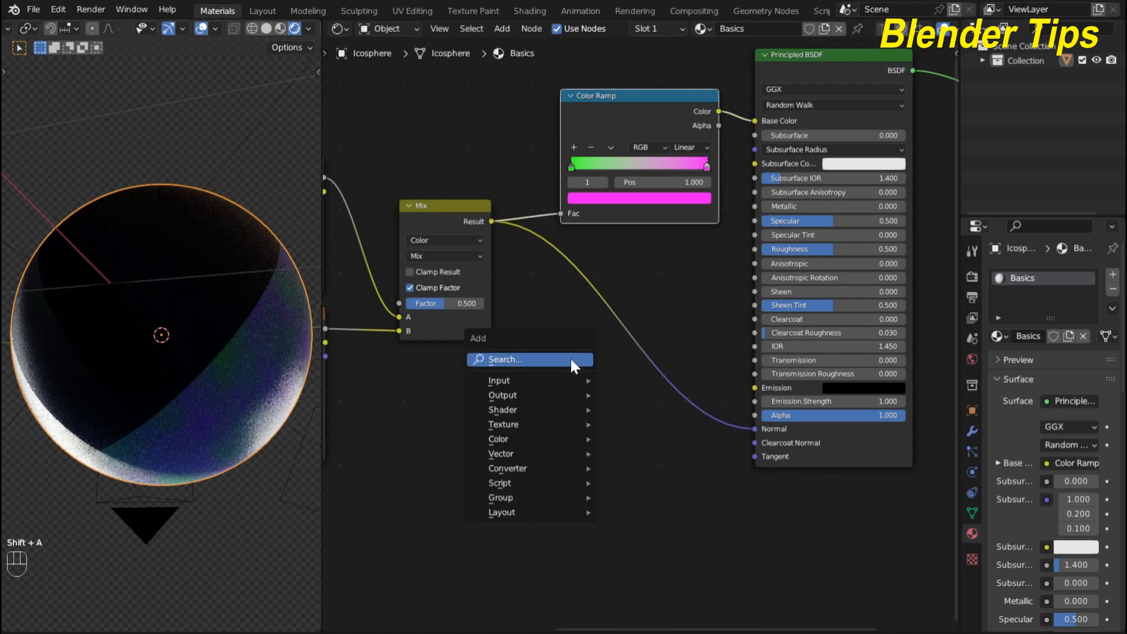
click(572, 360)
text(bu)
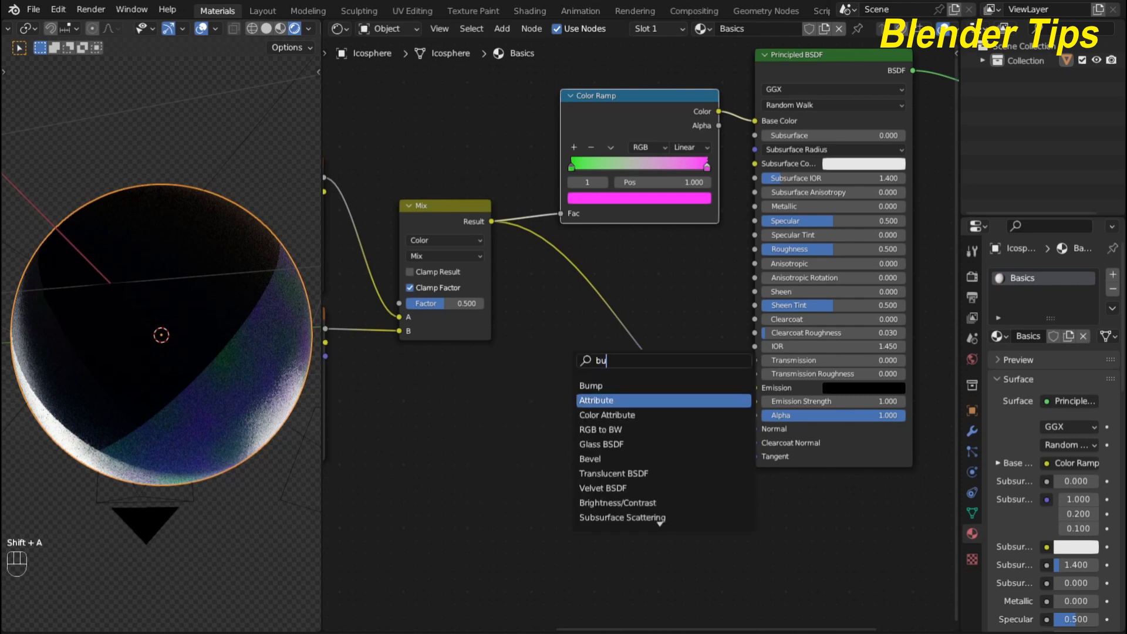
click(602, 386)
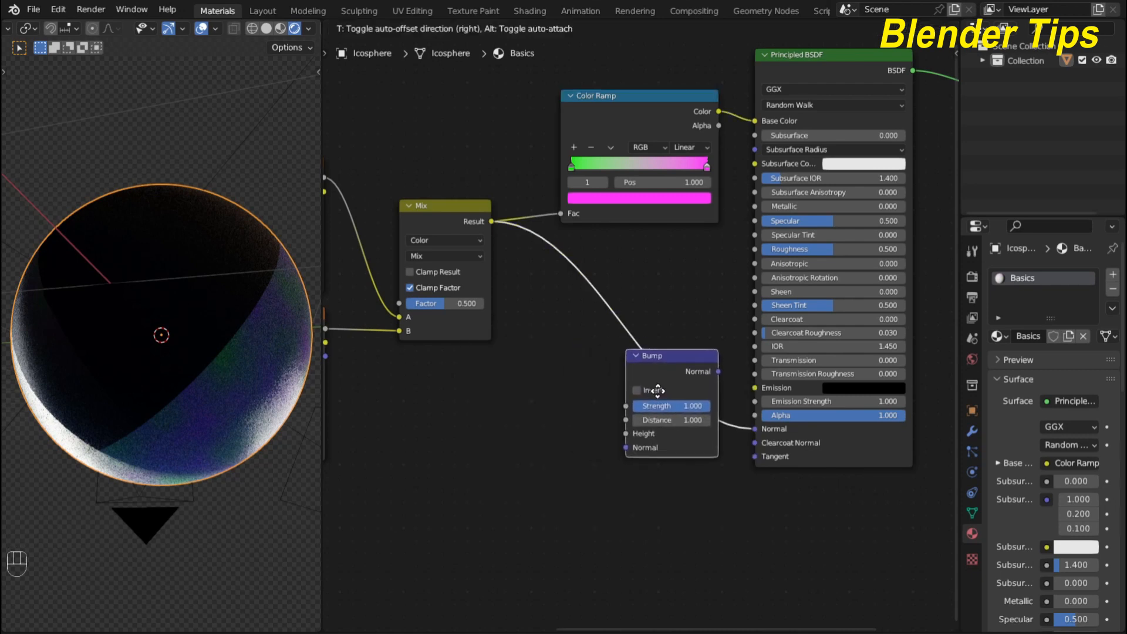
click(658, 392)
drag(658, 392, 648, 392)
mouse_move(610, 447)
mouse_down()
mouse_move(596, 431)
mouse_move(608, 433)
mouse_up()
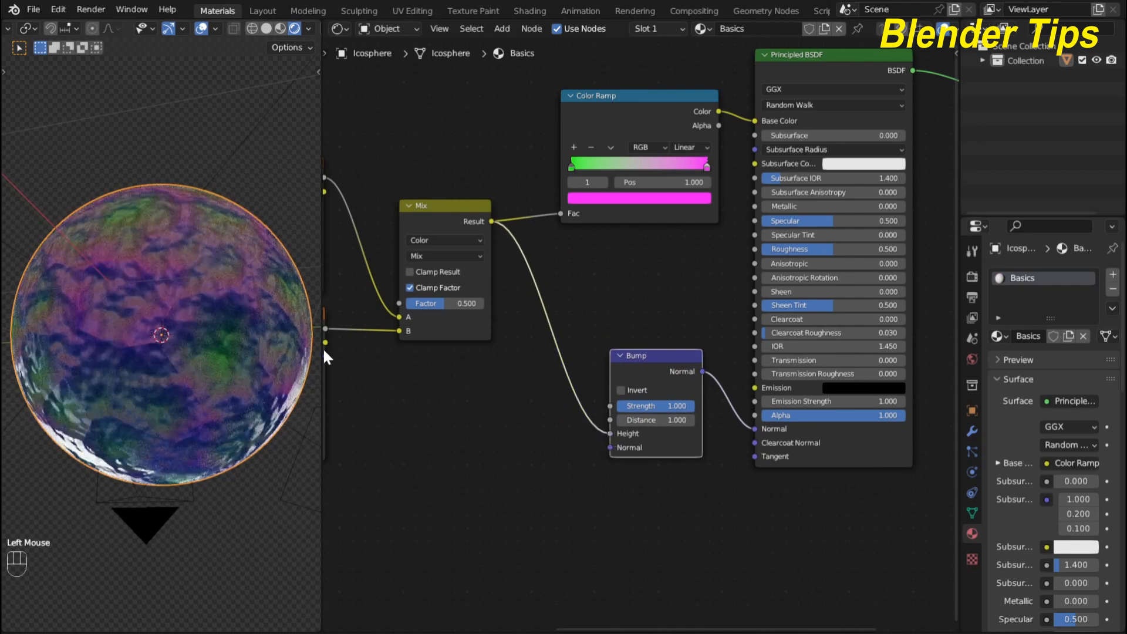
- Move the Color Ramp node slightly away from the Principled BSDF and raise the Bump node closer to it
scroll(210, 340, up, 2)
scroll(594, 307, down, 1)
middle_drag(594, 308, 556, 377)
scroll(584, 333, down, 2)
drag(610, 191, 587, 191)
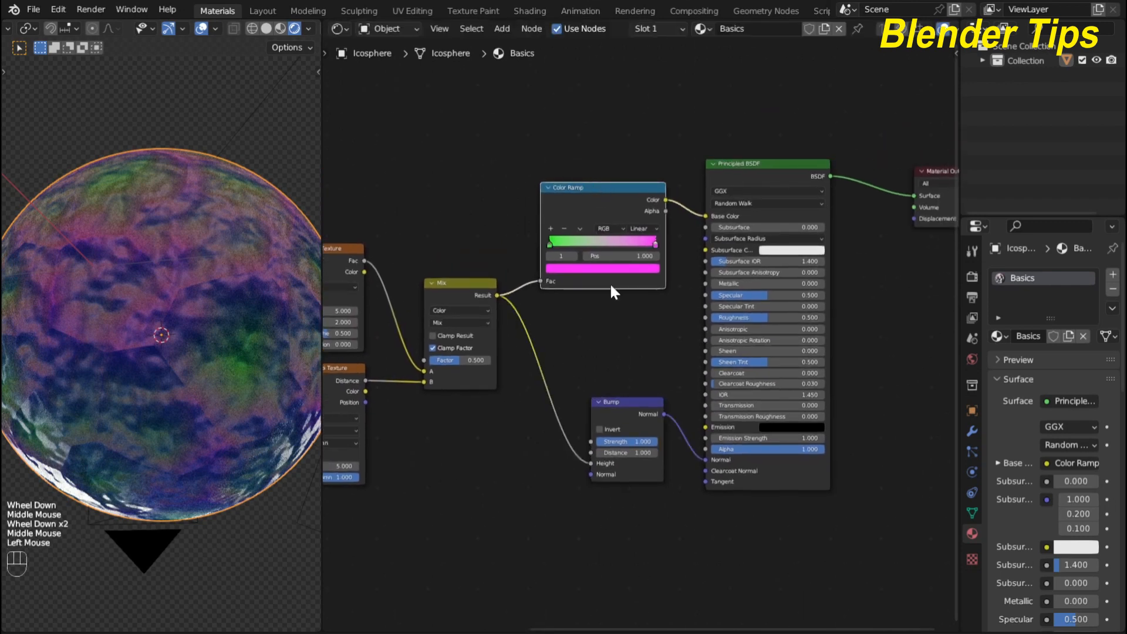
drag(623, 398, 600, 338)
scroll(509, 192, down, 2)
middle_drag(508, 193, 607, 170)
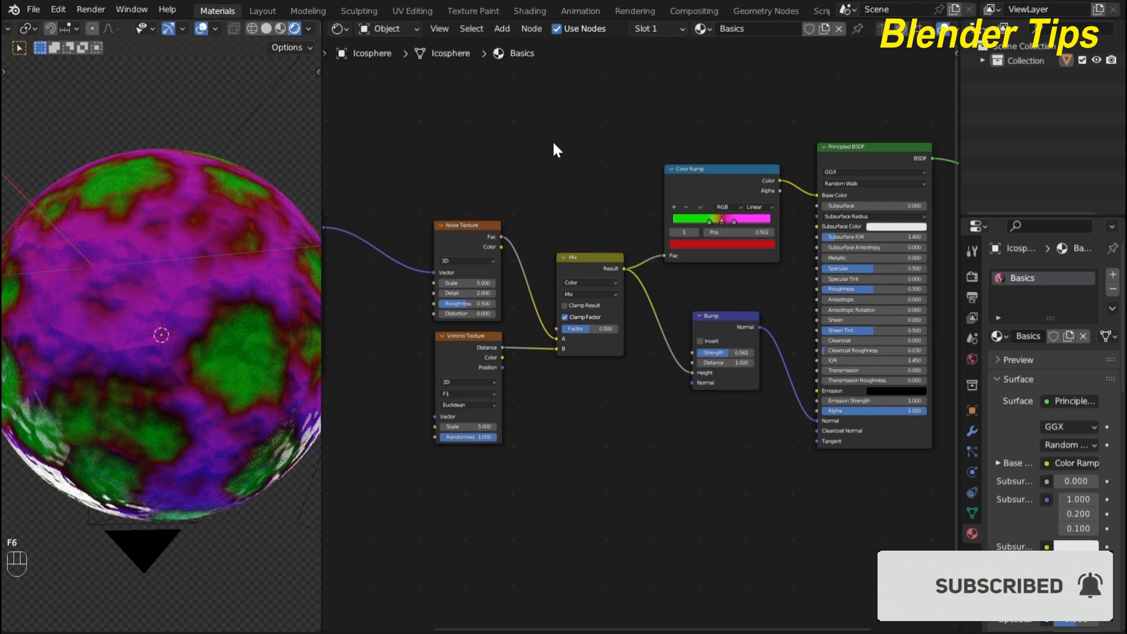
- Delete the Noise Texture, Voronoi Texture, Mix, Color Ramp and Bump nodes
scroll(553, 143, down, 2)
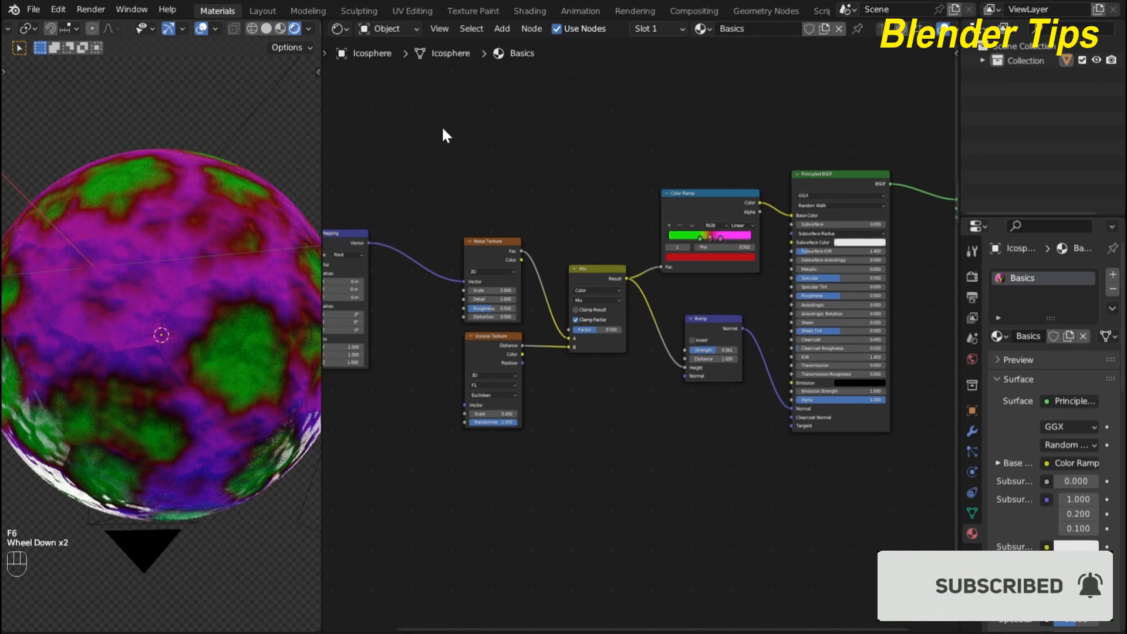
drag(422, 118, 740, 499)
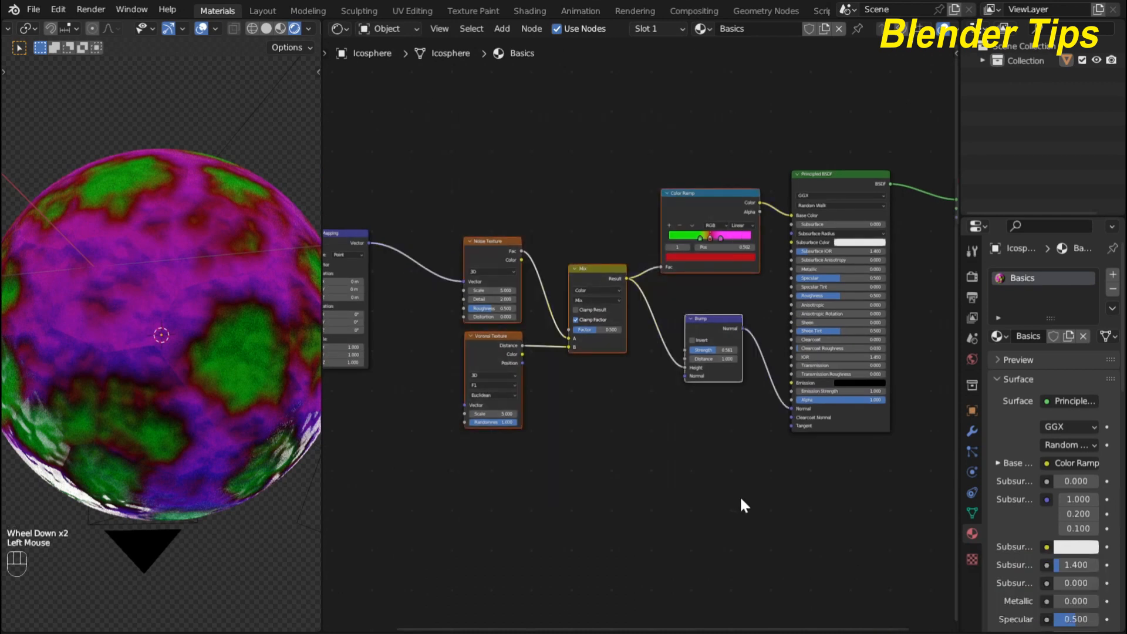
key(Delete)
- Add a Voronoi Texture node, feeding it the Mapping node's Vector and connecting its Distance to the Principled BSDF's Base Color
scroll(597, 236, down, 1)
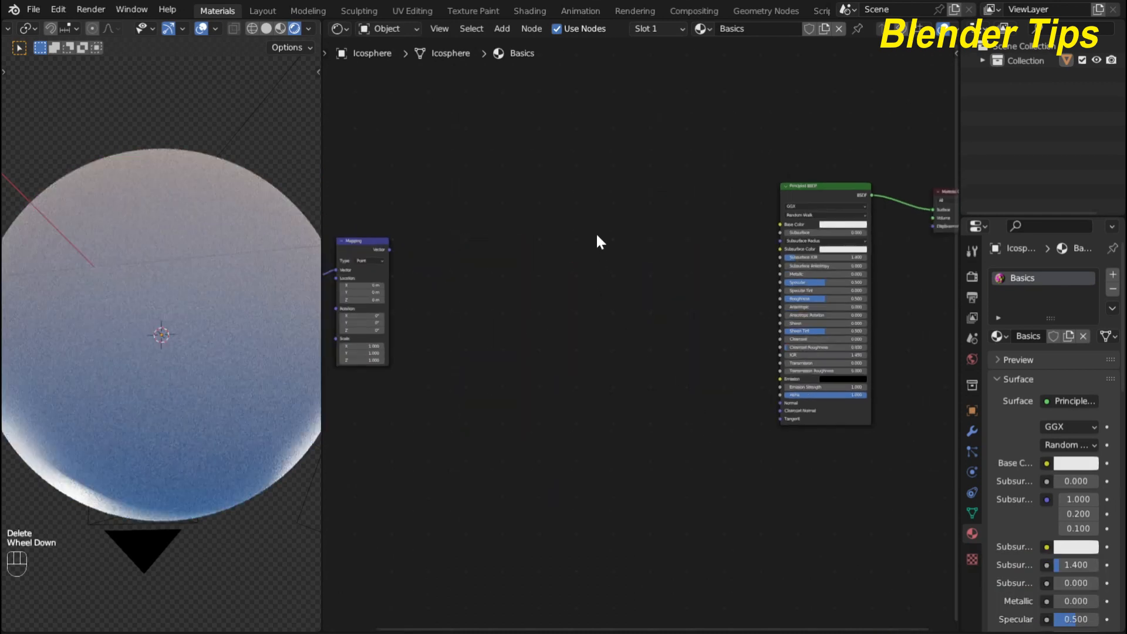
scroll(597, 241, down, 1)
scroll(596, 241, up, 3)
scroll(597, 241, down, 2)
scroll(533, 256, down, 1)
scroll(533, 256, up, 1)
scroll(533, 258, up, 1)
key(shift+a)
click(516, 183)
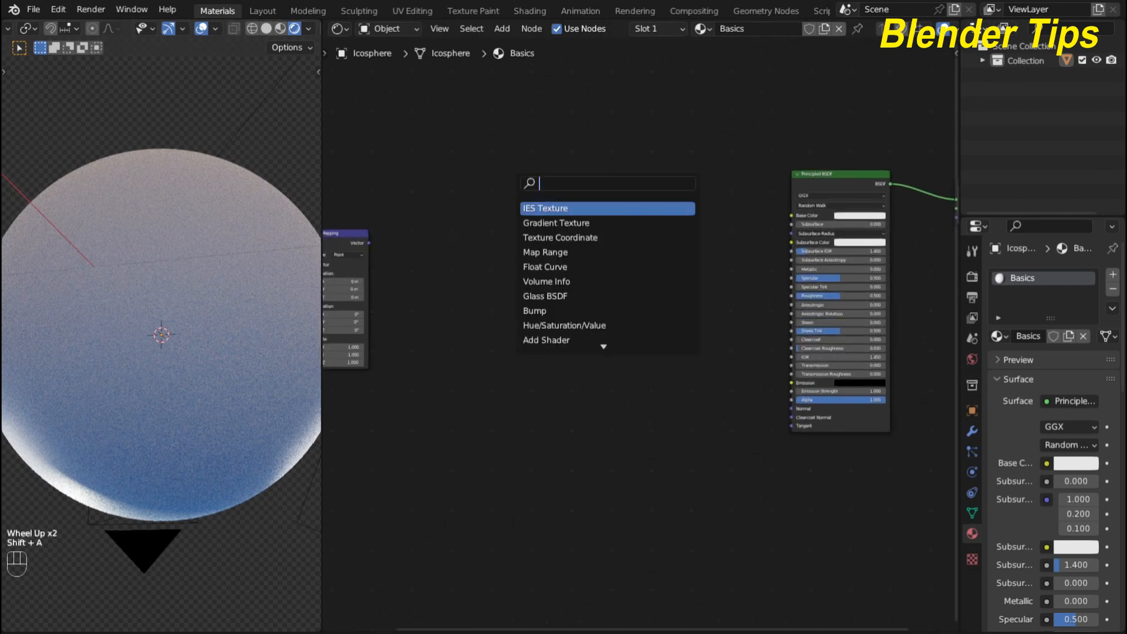
text(vo)
key(Down)
key(Down)
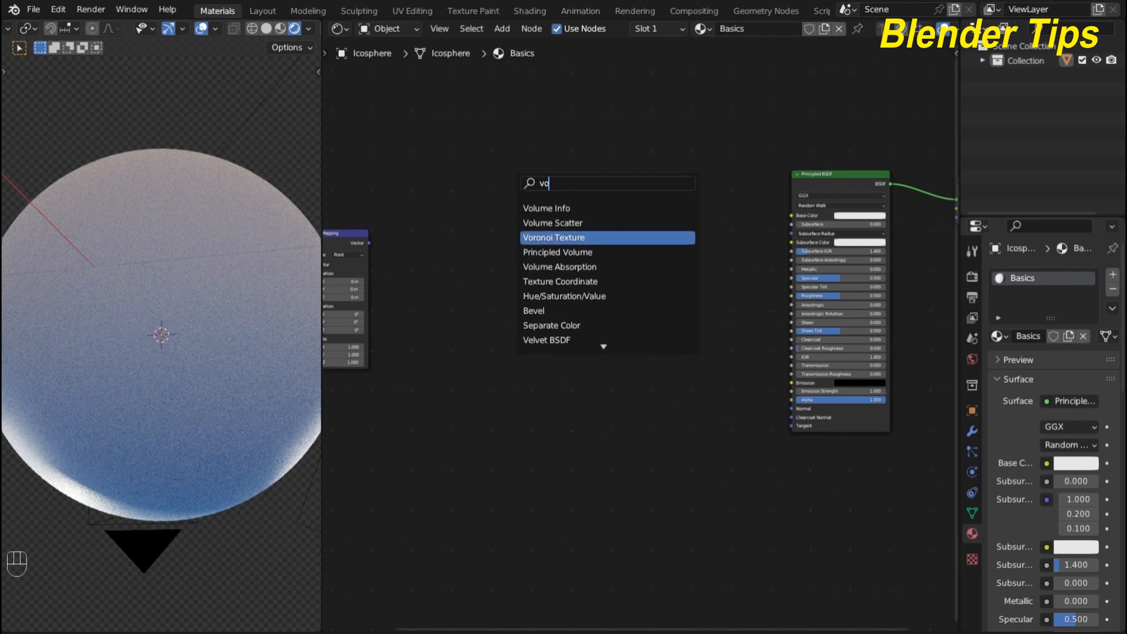
key(Return)
click(542, 270)
drag(368, 243, 512, 280)
drag(567, 220, 790, 214)
- Insert a Color Ramp node into the link between the Voronoi Texture and the Principled BSDF's Base Color
scroll(616, 305, up, 2)
scroll(618, 311, up, 1)
scroll(618, 311, down, 1)
middle_drag(617, 311, 591, 345)
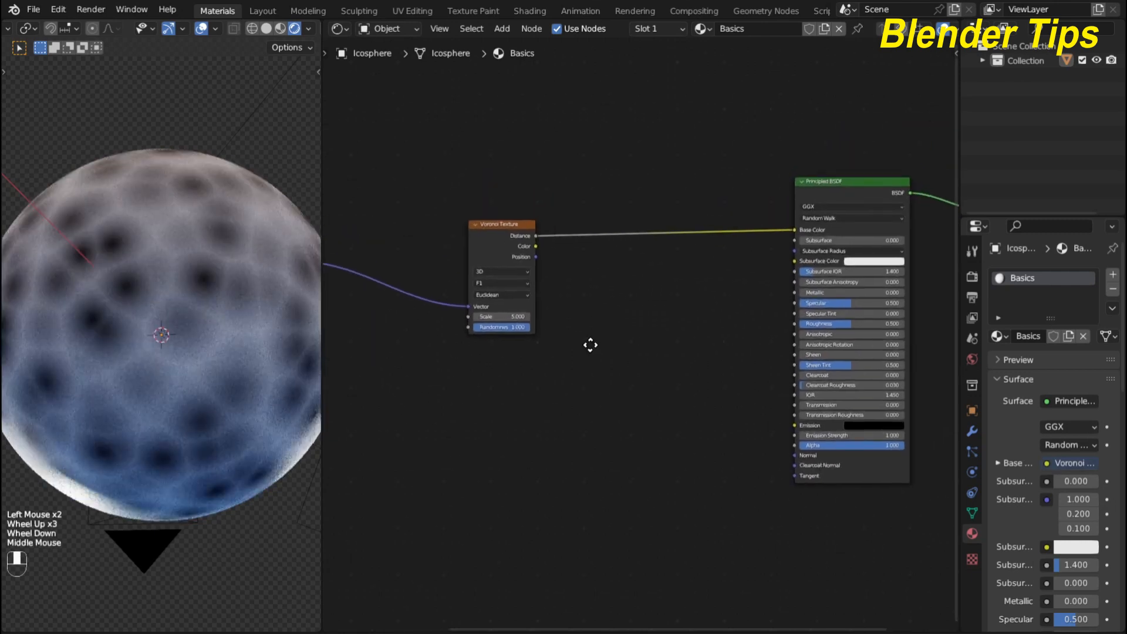
key(shift+a)
click(628, 277)
text(co)
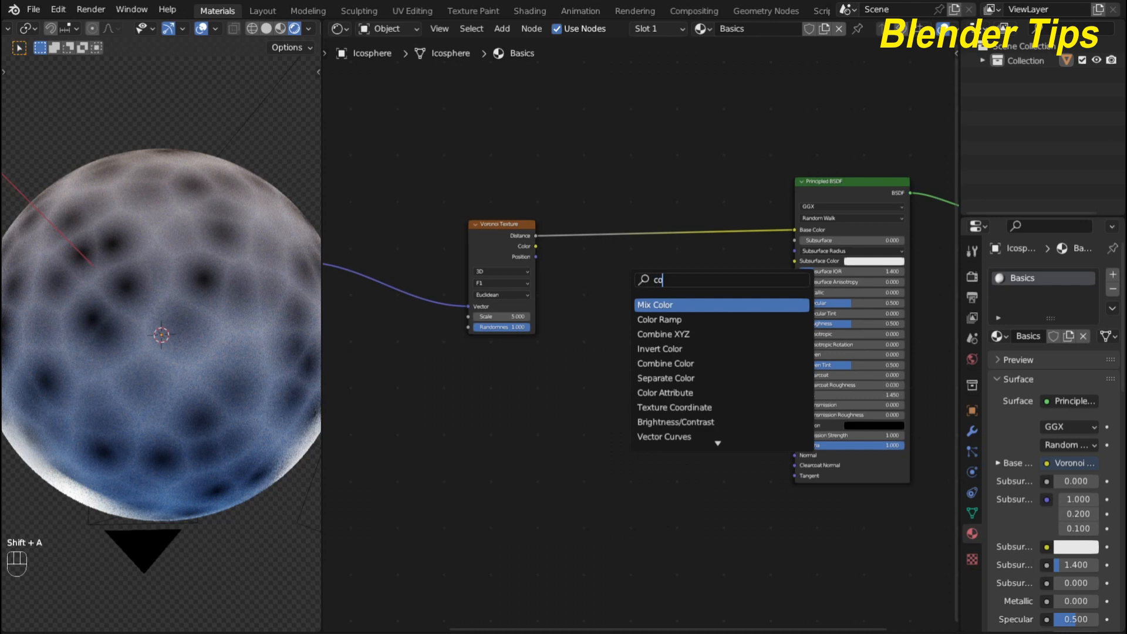
key(Down)
key(Return)
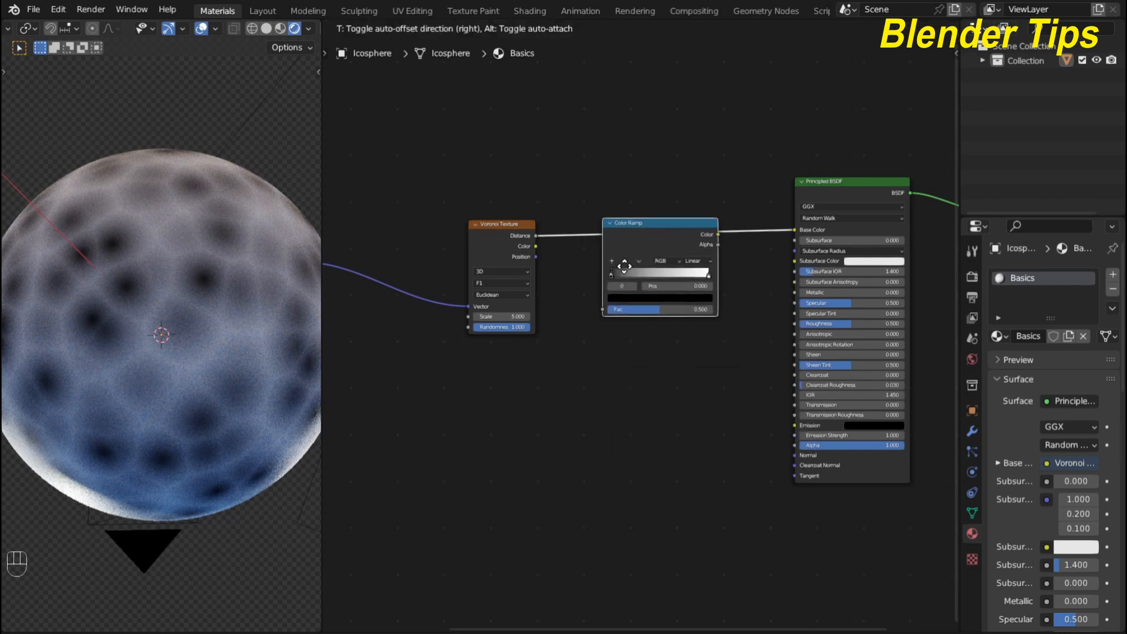
click(624, 268)
- Colour the Color Ramp's first stop dark red (hue 0.997, saturation 0.966, value 0.425) and its last stop blue
scroll(610, 208, up, 2)
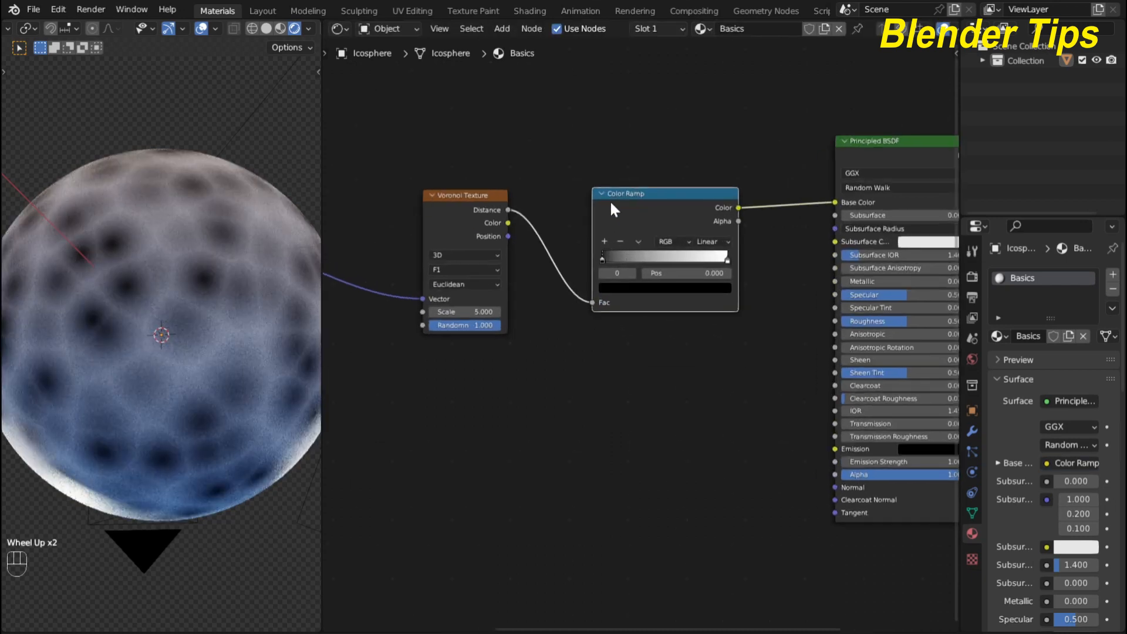
click(613, 289)
click(700, 146)
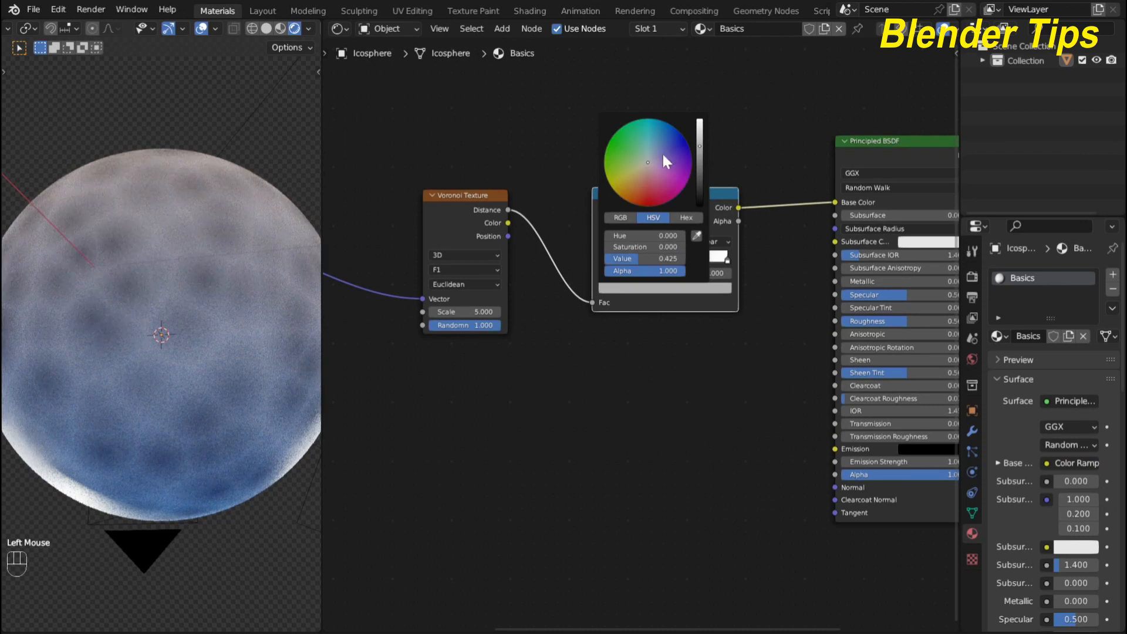
click(650, 198)
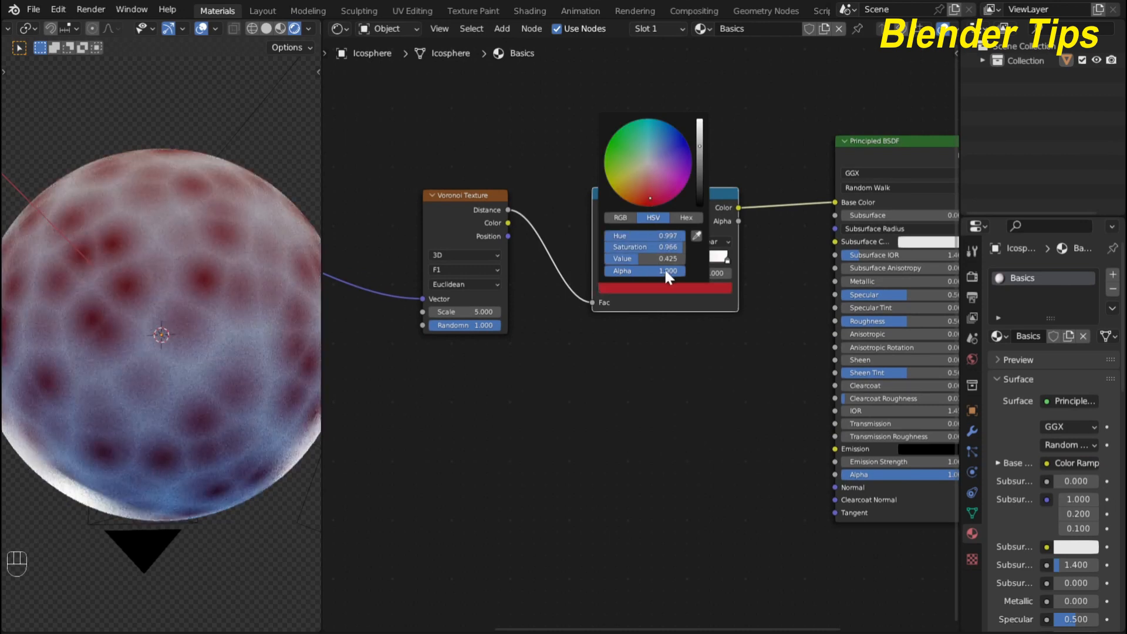
click(726, 254)
click(706, 289)
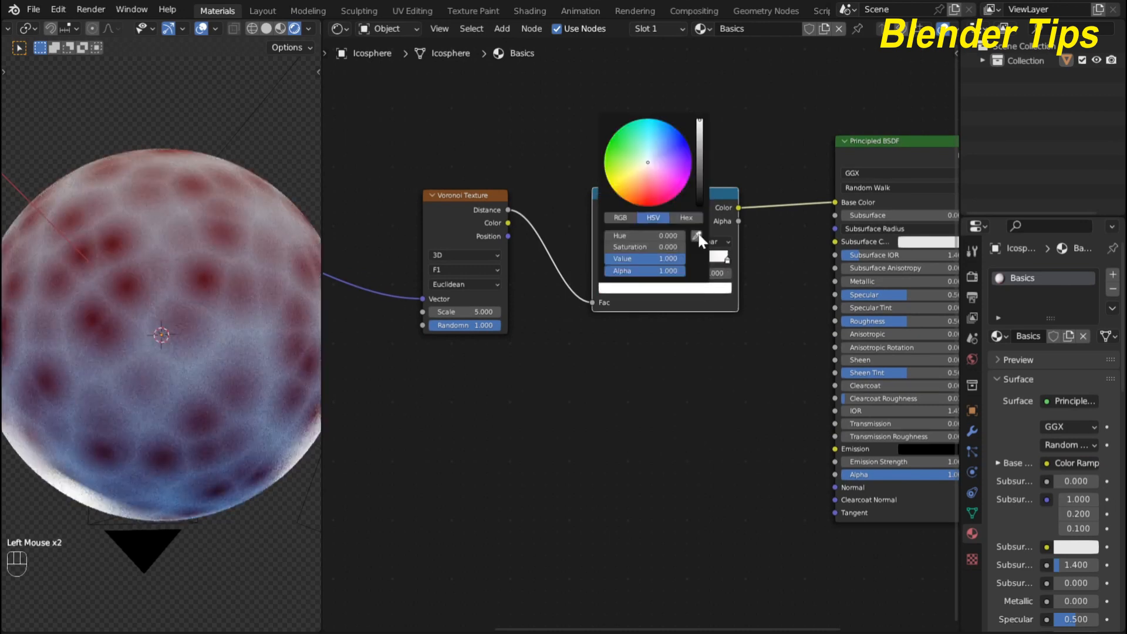
drag(660, 166, 689, 147)
- Move the Color Ramp and Principled BSDF nodes higher, above the Voronoi Texture node
scroll(644, 462, down, 2)
middle_drag(644, 461, 541, 420)
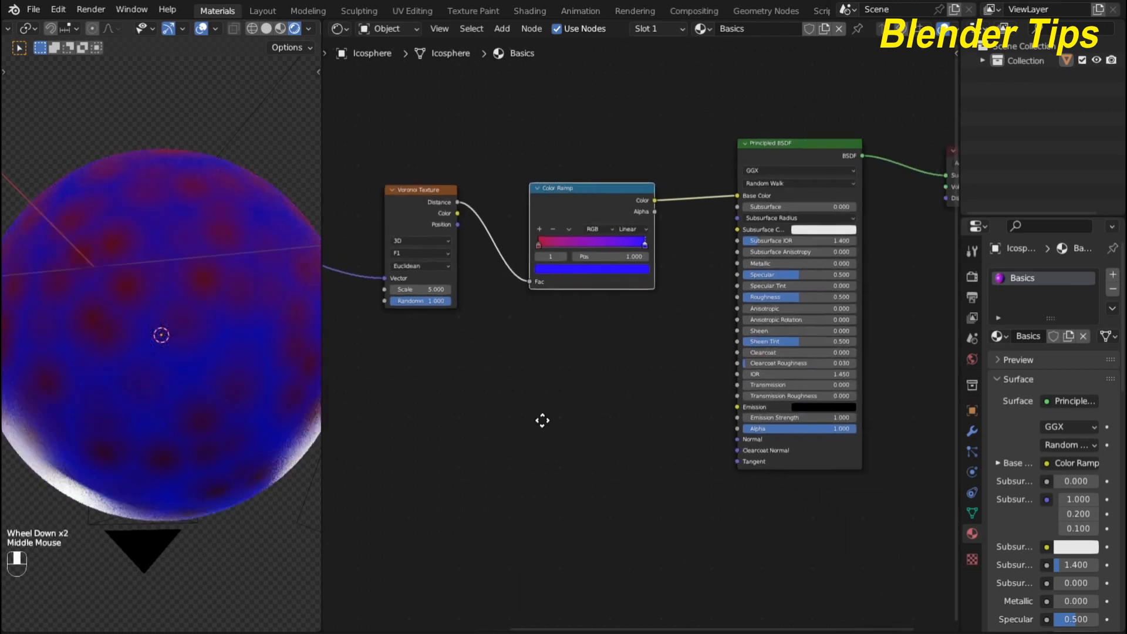
drag(539, 203, 552, 86)
drag(741, 149, 706, 75)
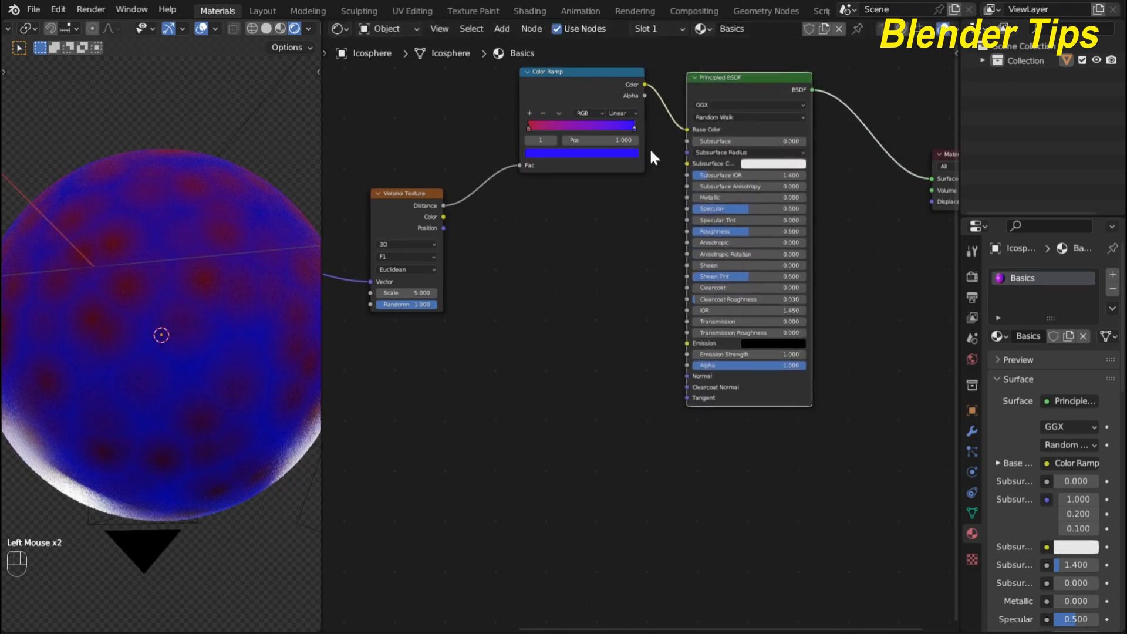
- Connect the Voronoi Texture's Distance to the Material Output's Displacement and raise the Principled BSDF clear of the link
scroll(529, 294, down, 2)
middle_drag(464, 375, 448, 473)
scroll(470, 429, up, 2)
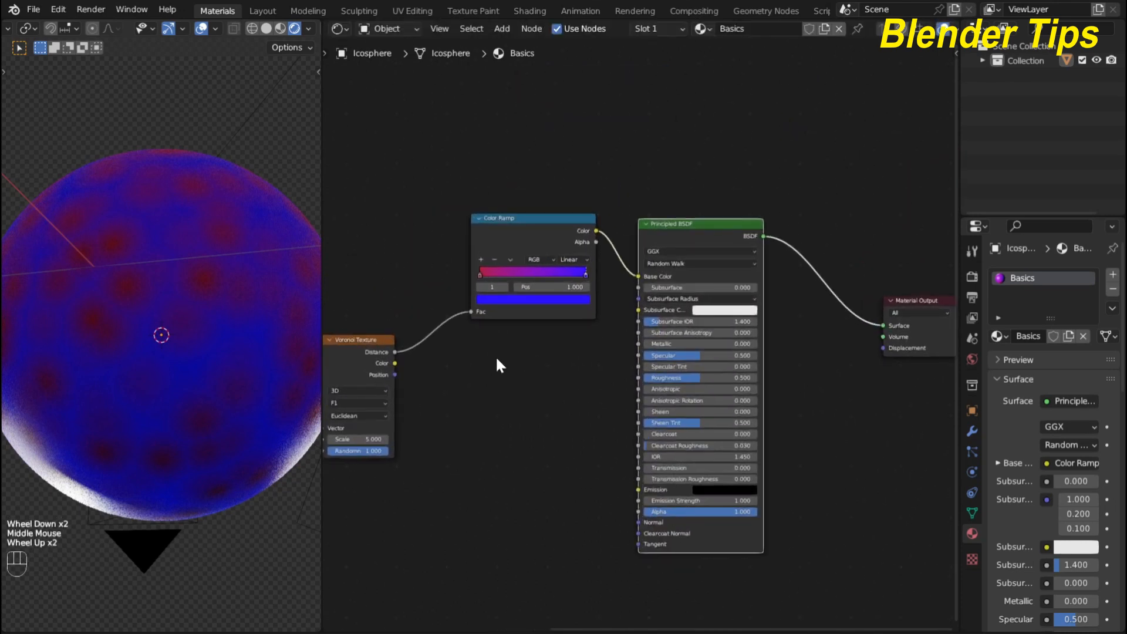
scroll(496, 359, down, 2)
middle_drag(499, 361, 530, 377)
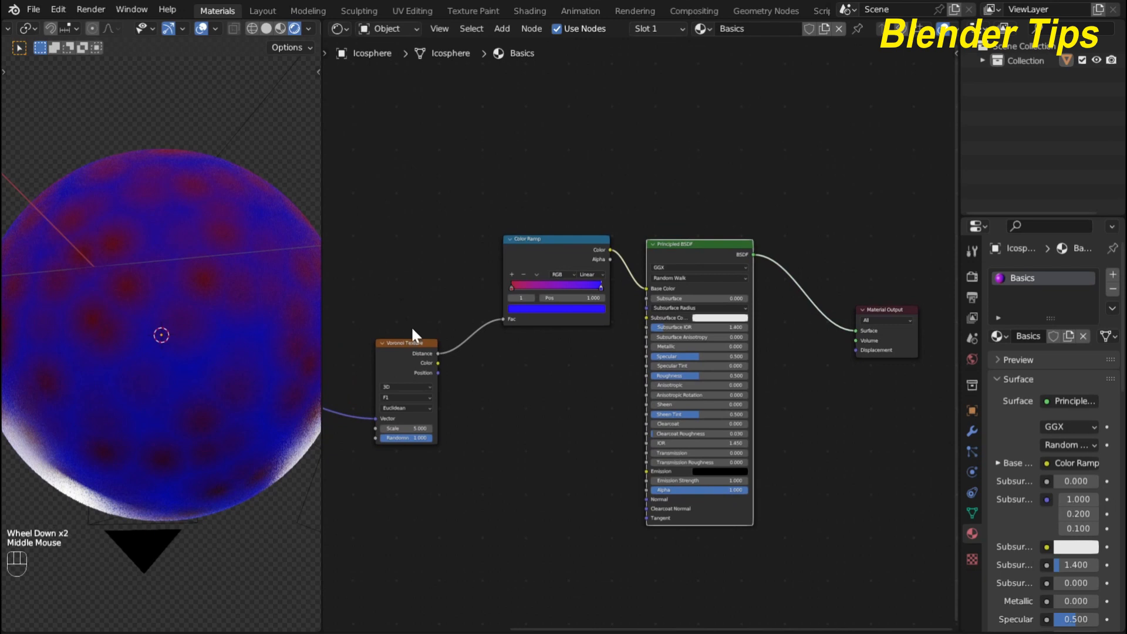
drag(438, 354, 852, 350)
scroll(198, 339, down, 1)
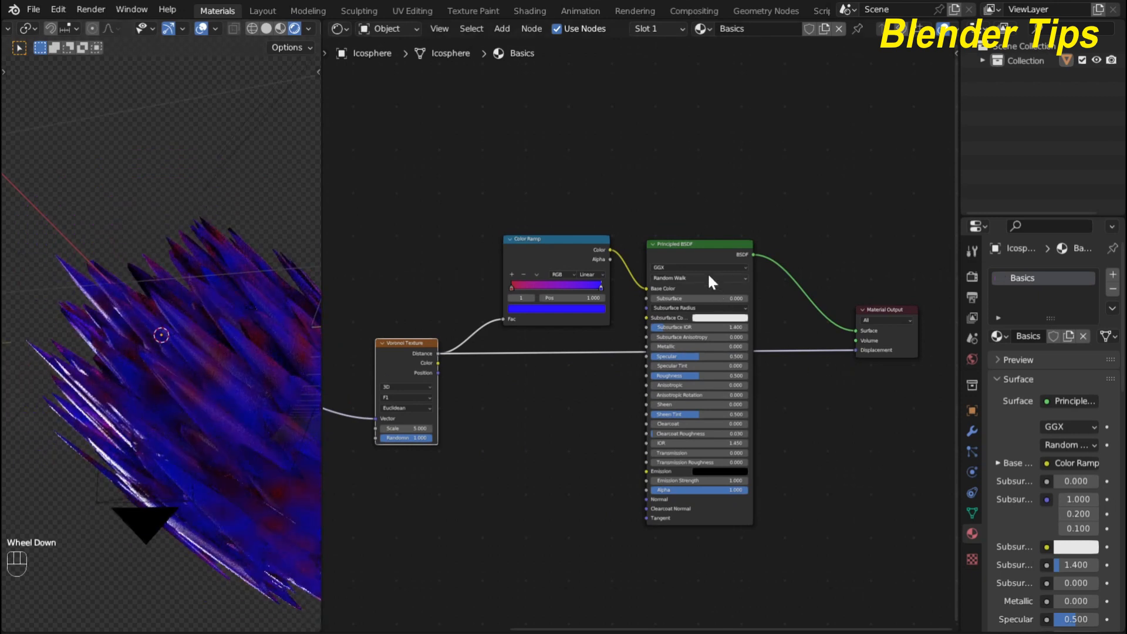
drag(696, 247, 690, 112)
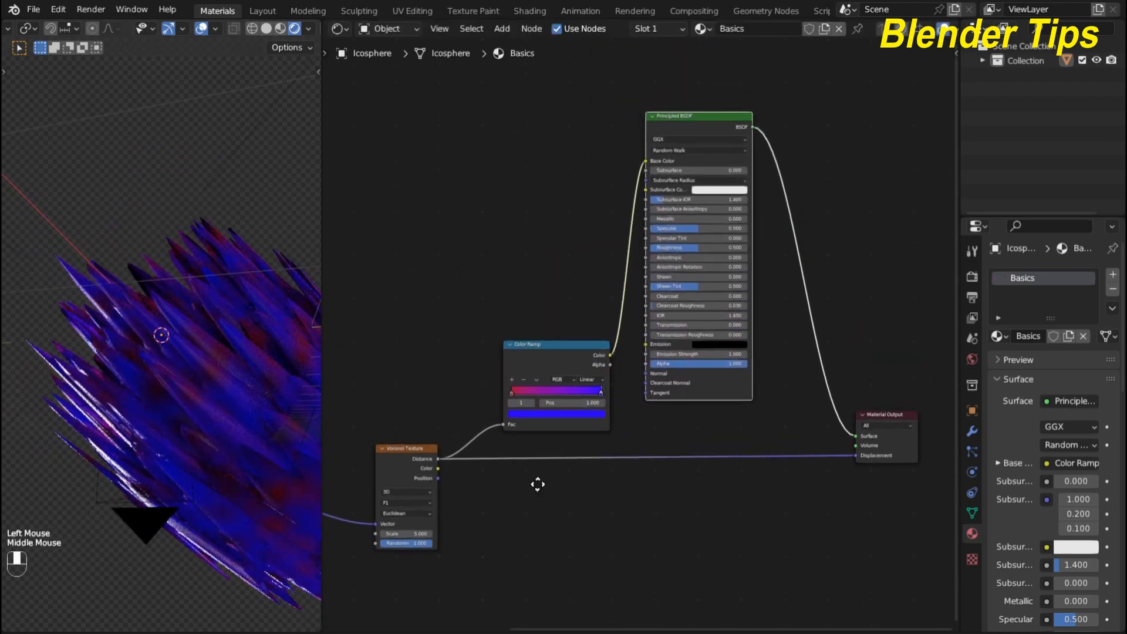
- Insert a Displacement node before the Material Output's Displacement input and feed the Voronoi Texture's Distance into its Height
middle_drag(536, 483, 409, 389)
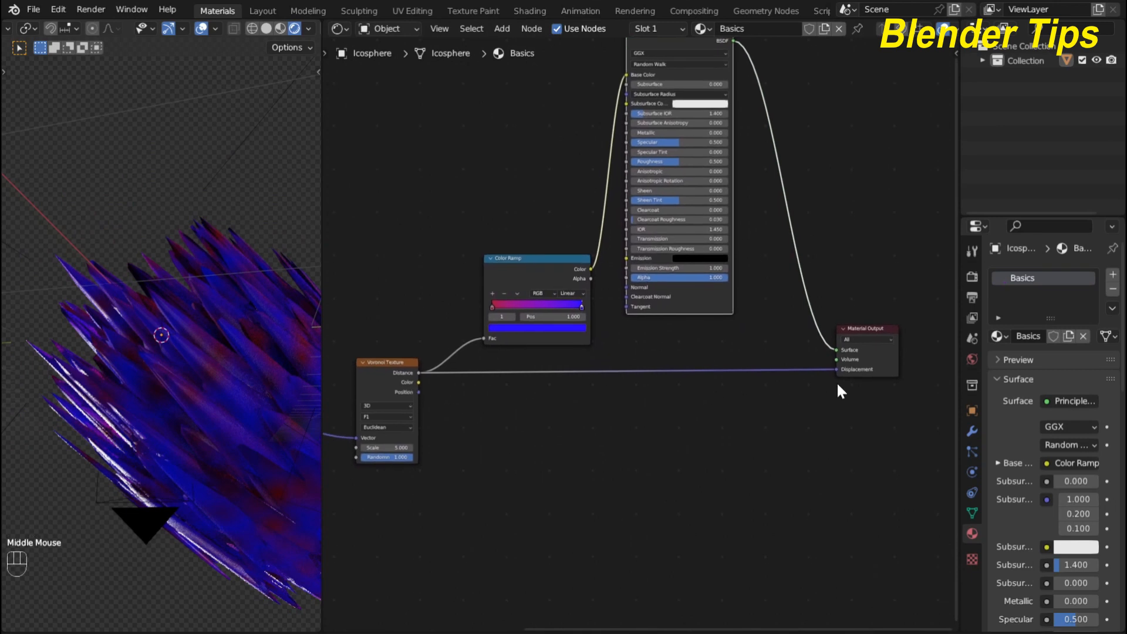
middle_drag(590, 408, 611, 377)
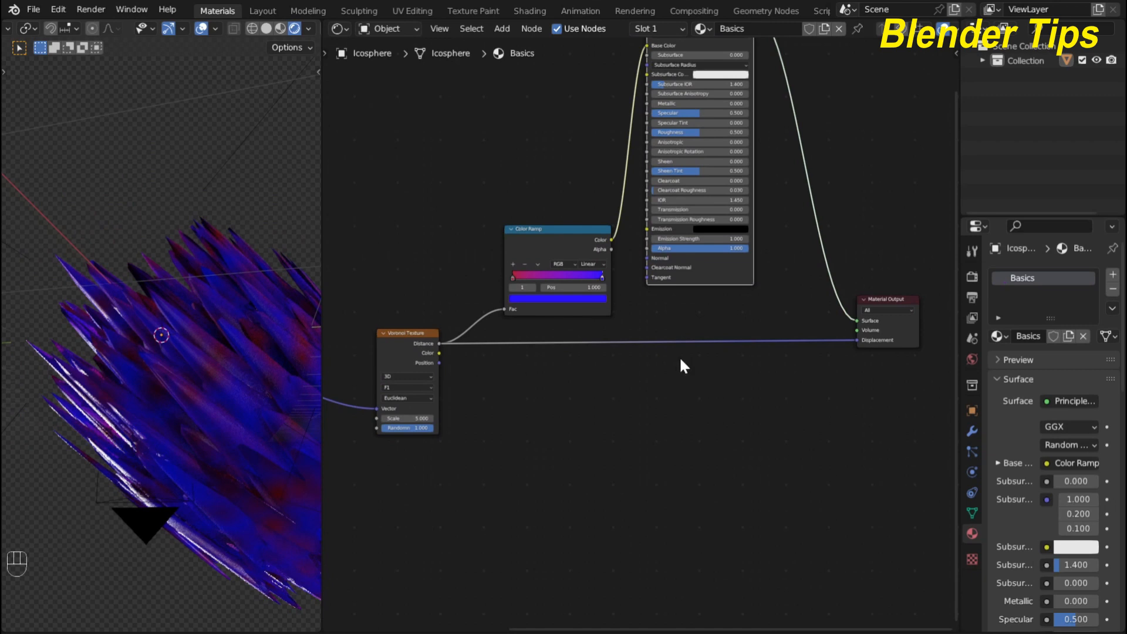
scroll(666, 402, up, 1)
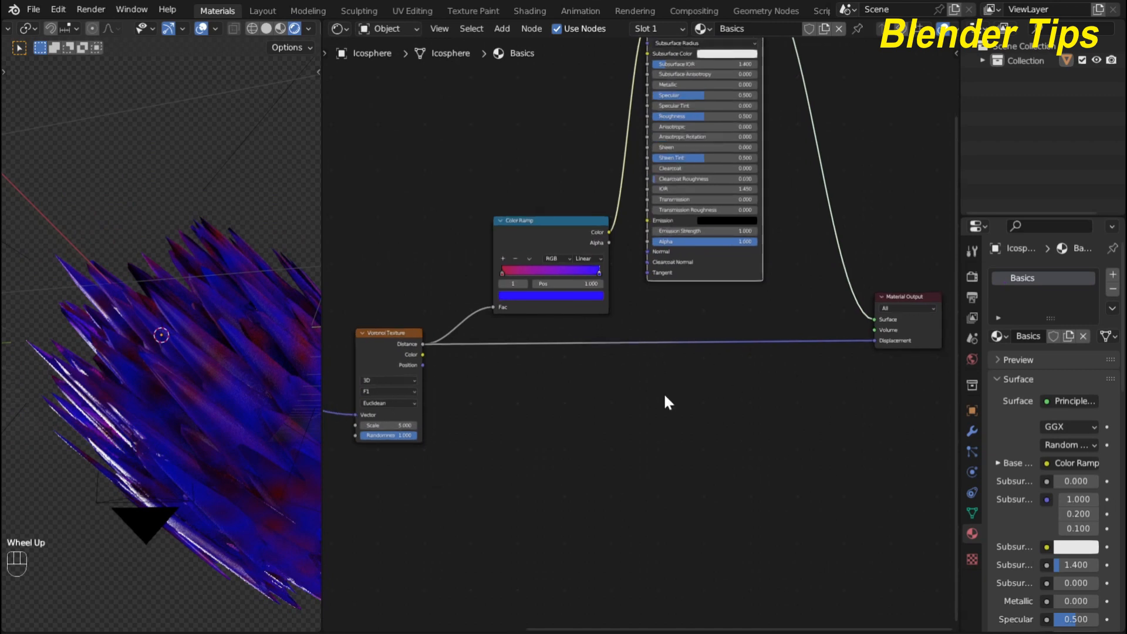
scroll(666, 402, down, 1)
key(shift+a)
click(665, 397)
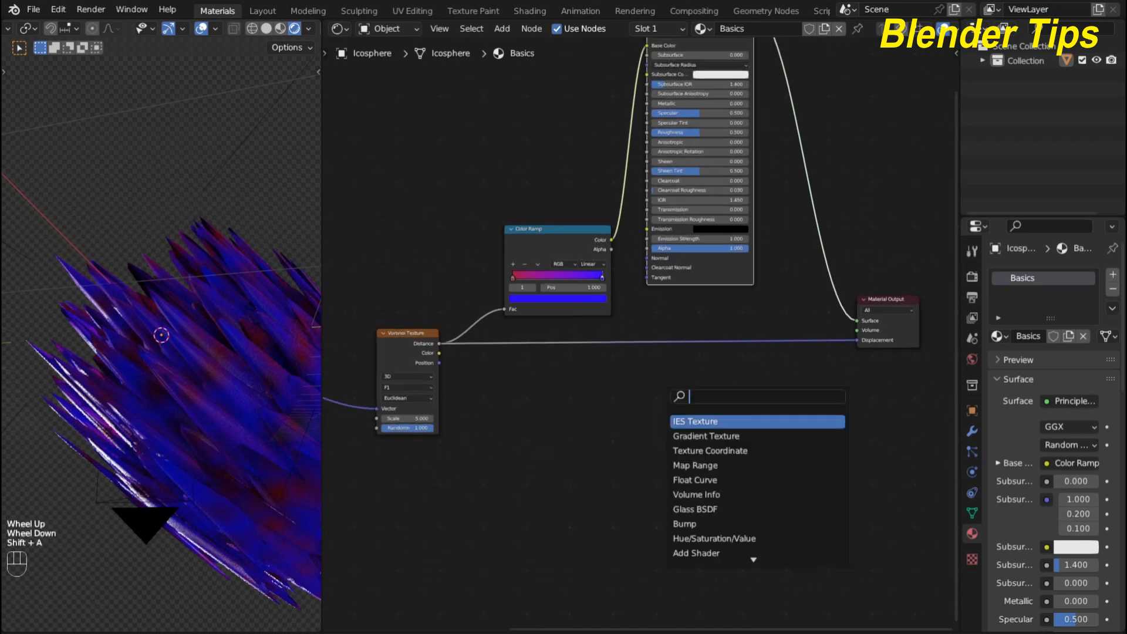
text(d)
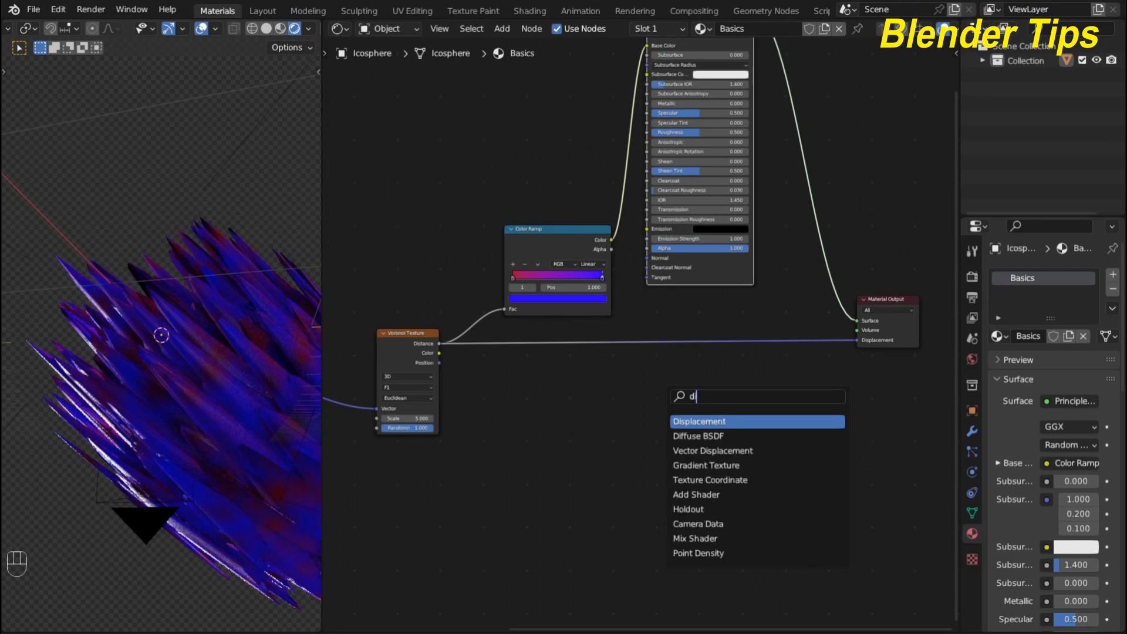
key(Return)
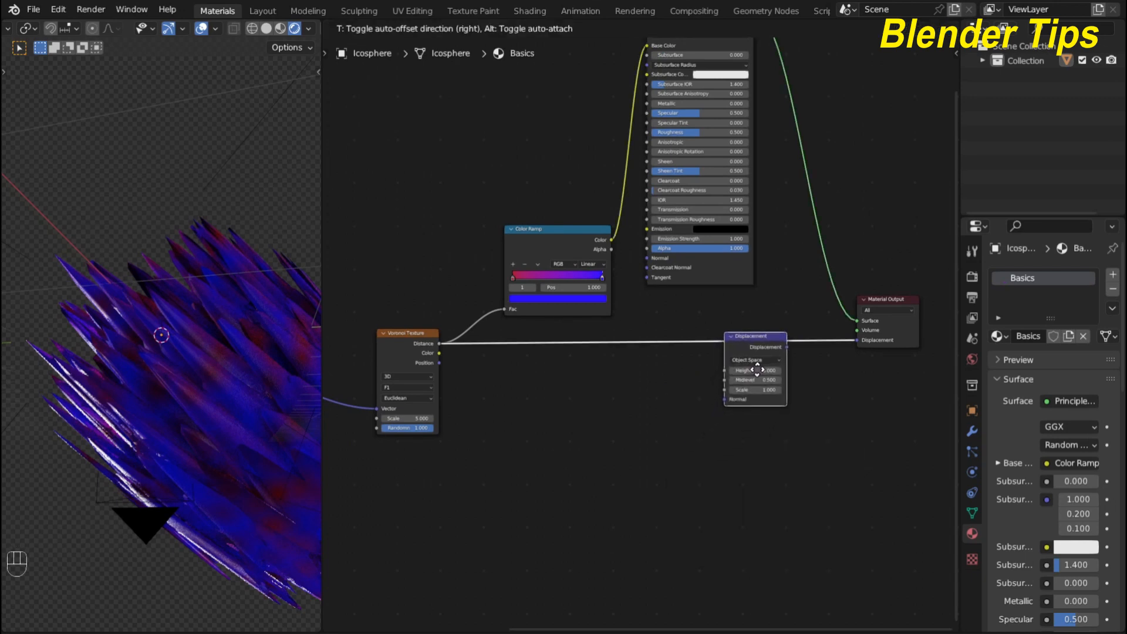
click(756, 370)
scroll(587, 441, up, 5)
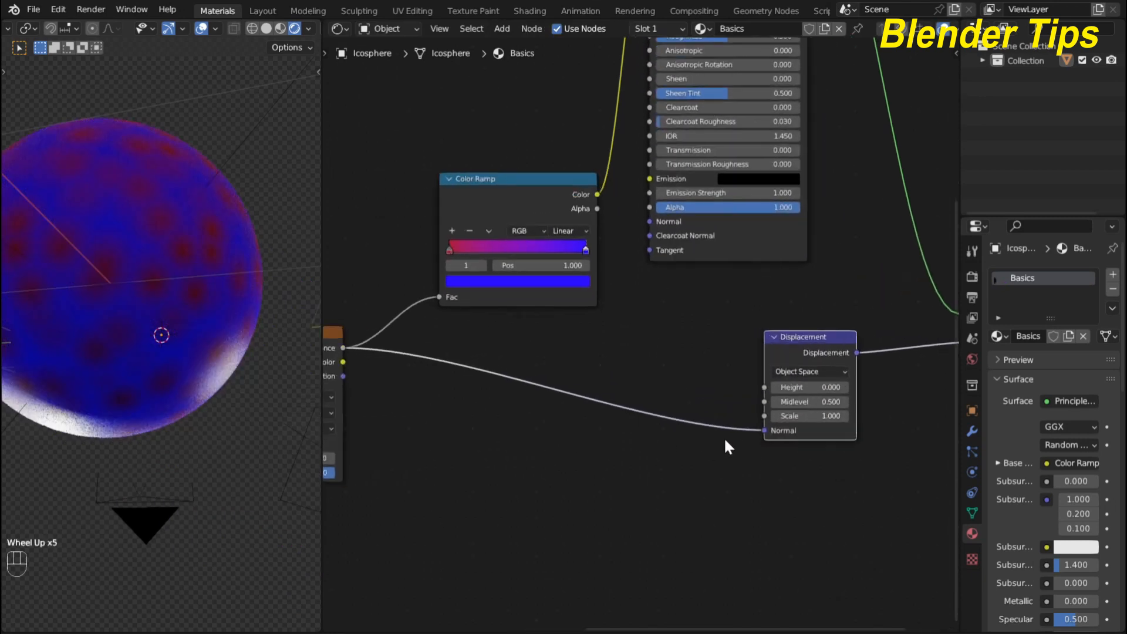
drag(762, 429, 761, 384)
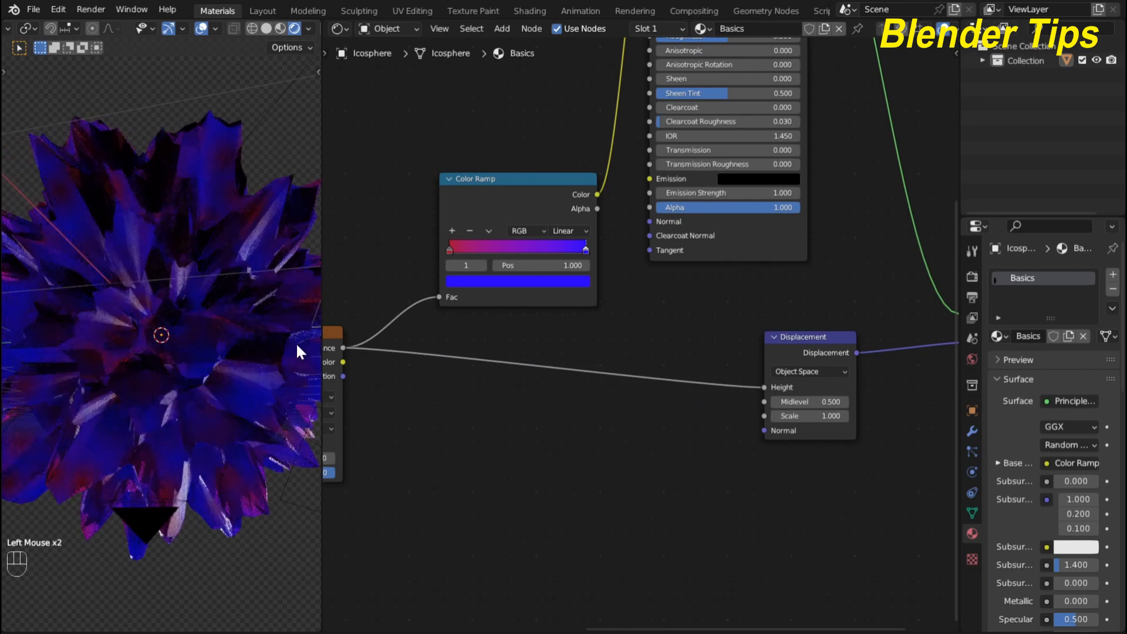
- Set the Displacement node's Scale to 0.400
scroll(217, 322, down, 2)
scroll(601, 420, down, 1)
middle_drag(601, 420, 548, 462)
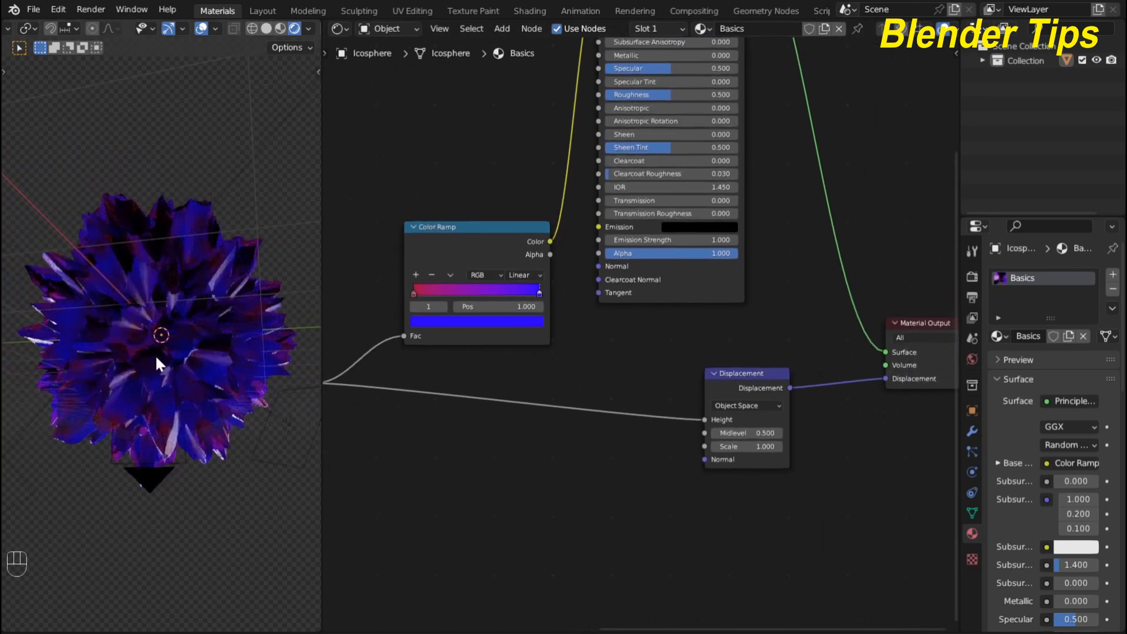
scroll(192, 182, down, 1)
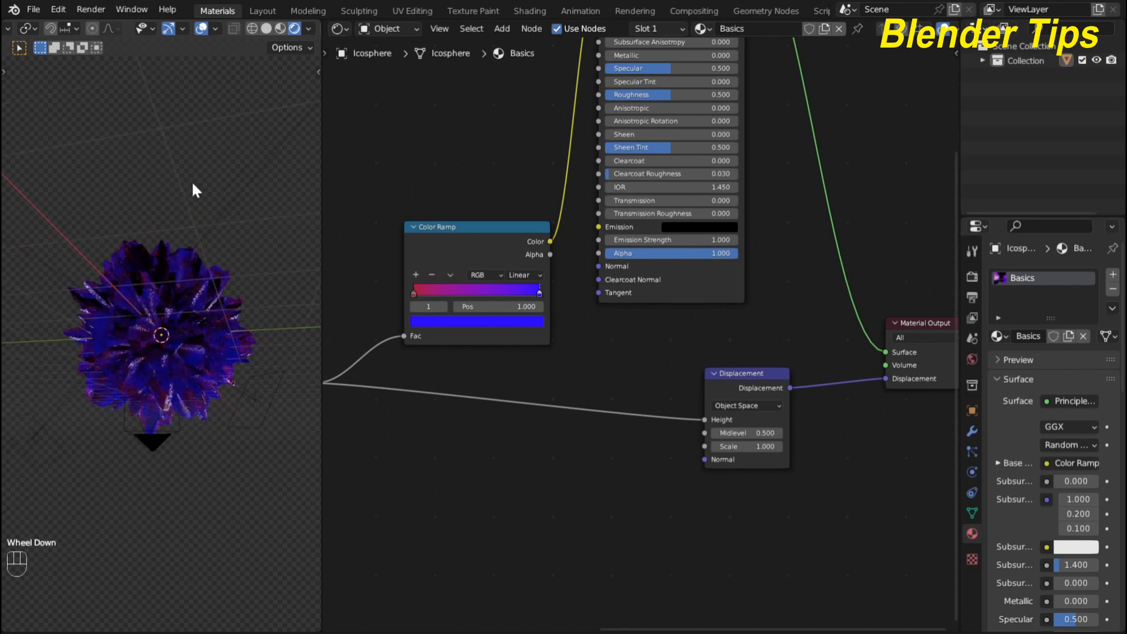
scroll(140, 322, up, 4)
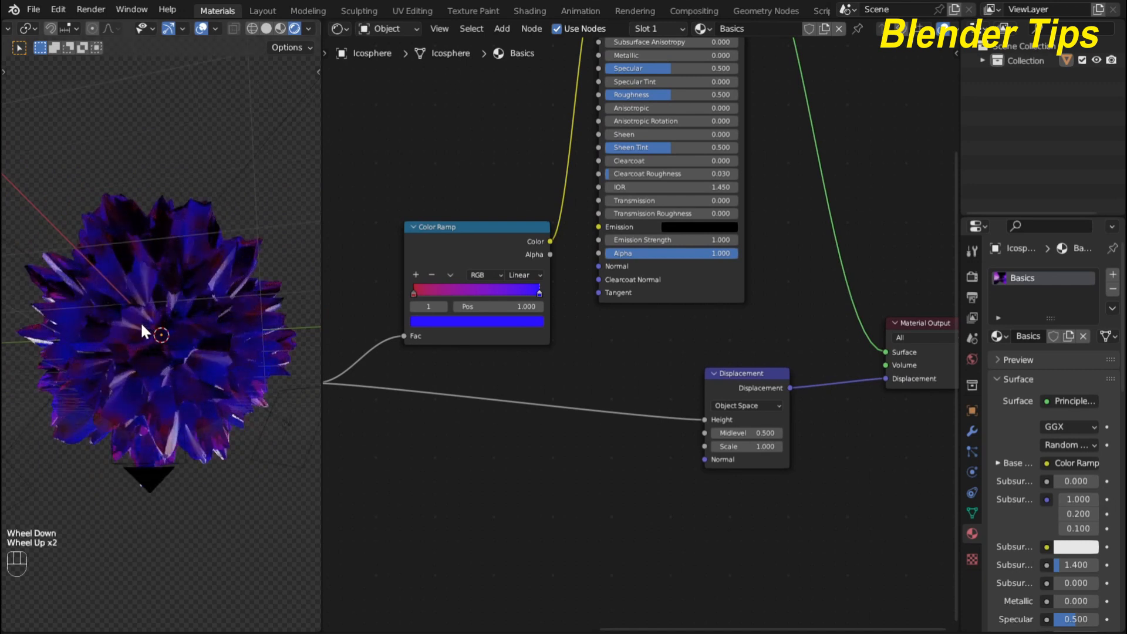
scroll(144, 324, down, 2)
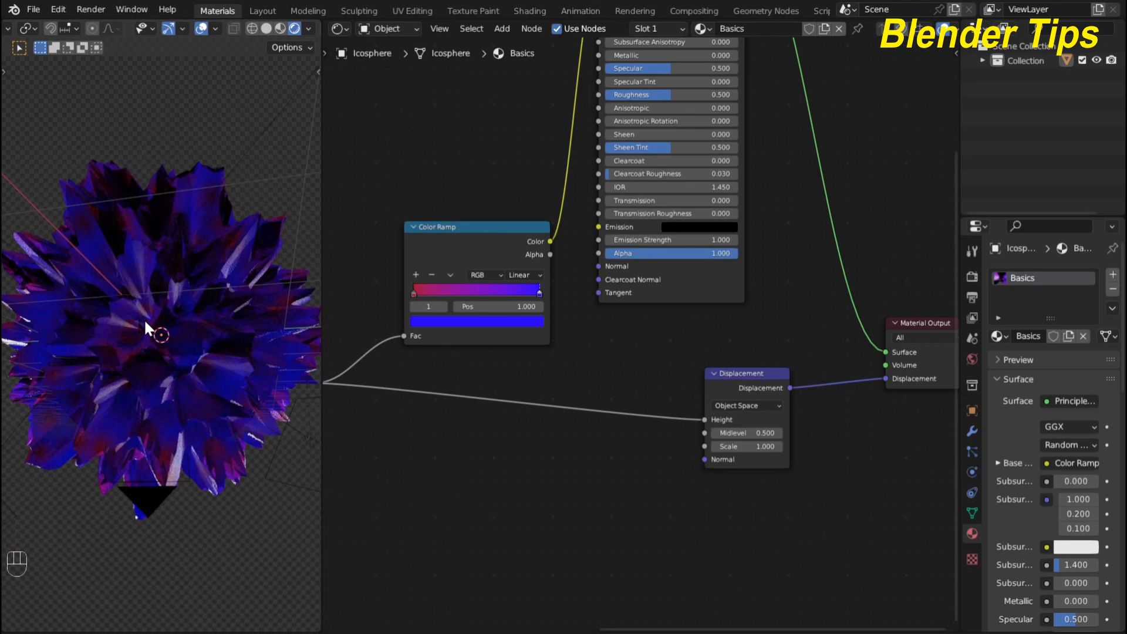
click(746, 446)
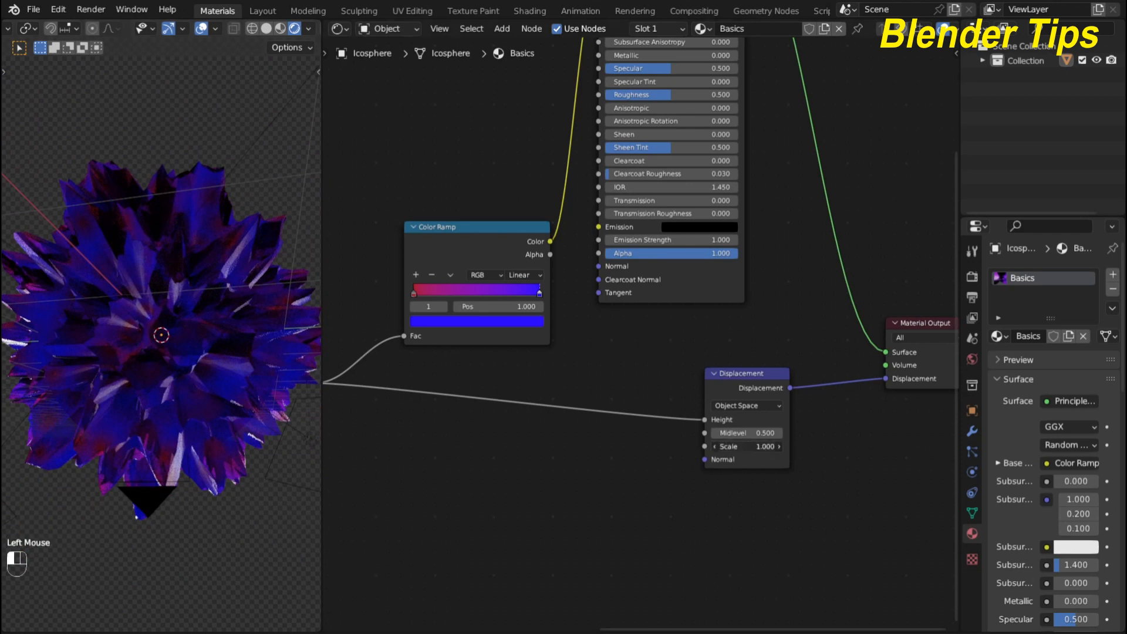
mouse_move(745, 446)
mouse_down()
mouse_move(686, 446)
mouse_move(744, 446)
mouse_move(728, 446)
mouse_up()
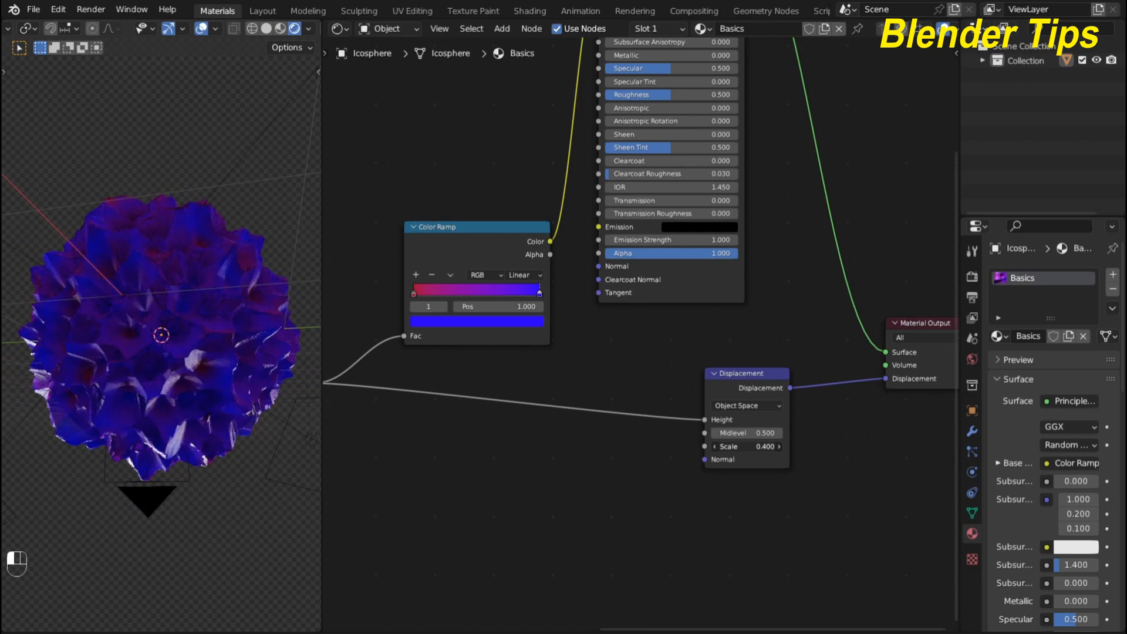
scroll(684, 288, down, 7)
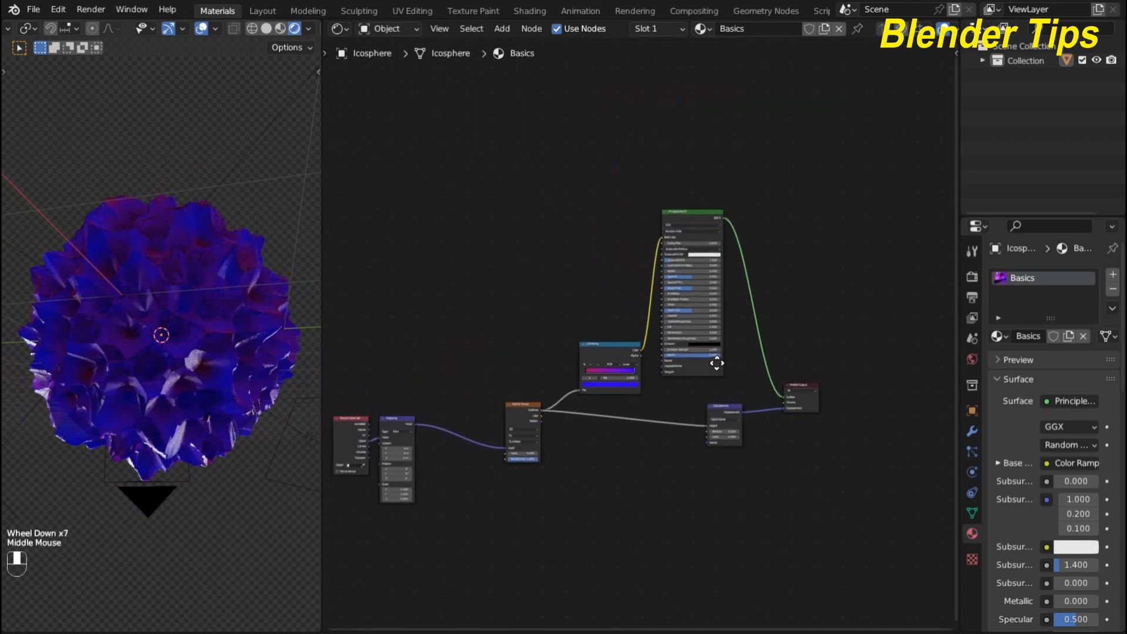
middle_drag(515, 274, 528, 202)
scroll(551, 245, down, 2)
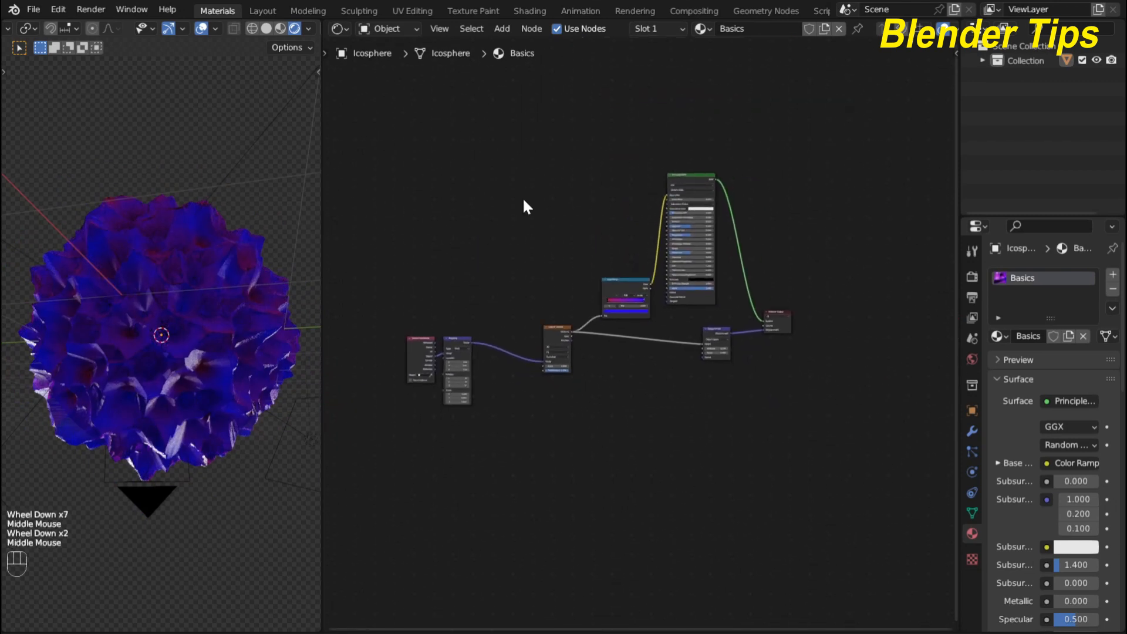